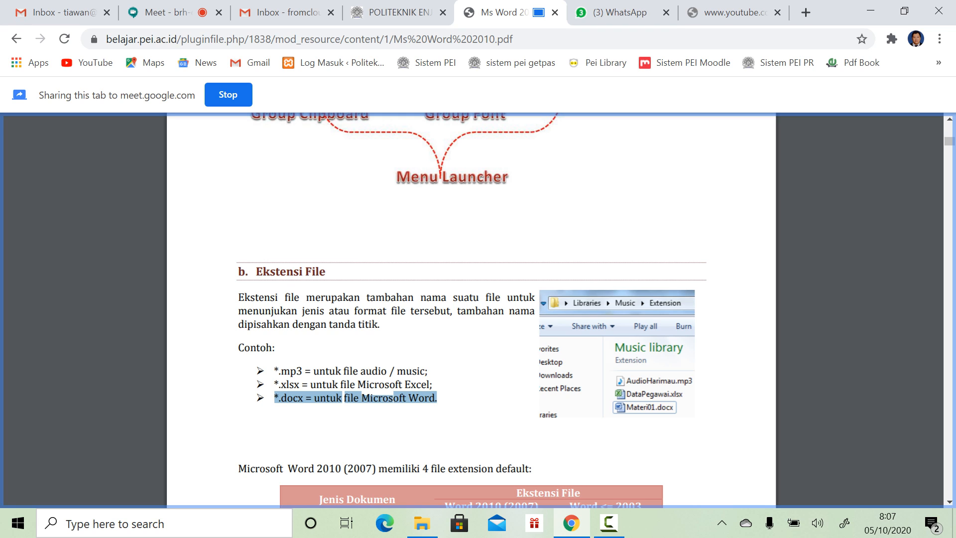
Step: Scroll the Word 2010 tutorial PDF to section 5, Mengelola Versi Dokumen, on page 9, then open Windows search
{"action": "scroll", "coordinate": [471, 308], "scroll_direction": "down", "scroll_amount": 3}
{"action": "scroll", "coordinate": [471, 309], "scroll_direction": "down", "scroll_amount": 1}
{"action": "left_click_drag", "start_coordinate": [615, 283], "coordinate": [604, 297]}
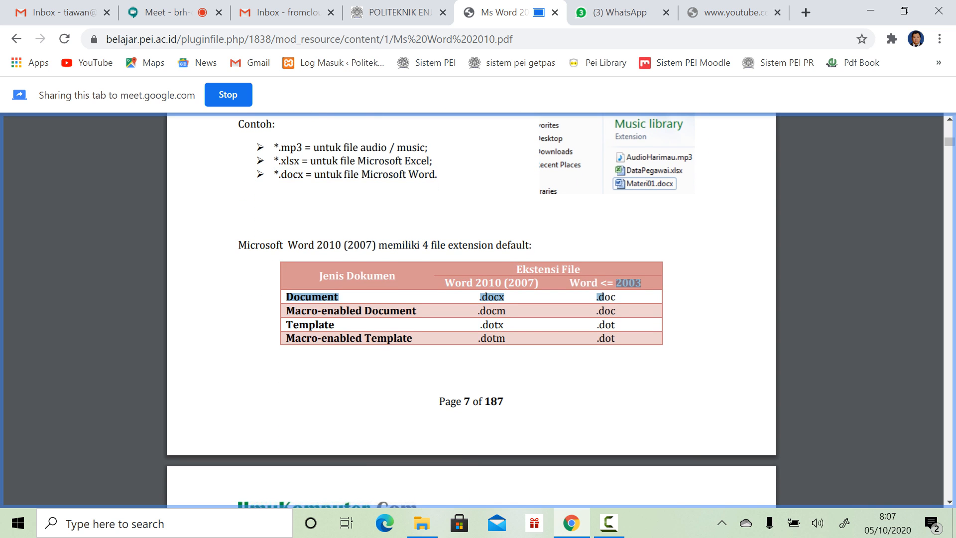
{"action": "scroll", "coordinate": [470, 309], "scroll_direction": "down", "scroll_amount": 8}
{"action": "scroll", "coordinate": [470, 308], "scroll_direction": "up", "scroll_amount": 3}
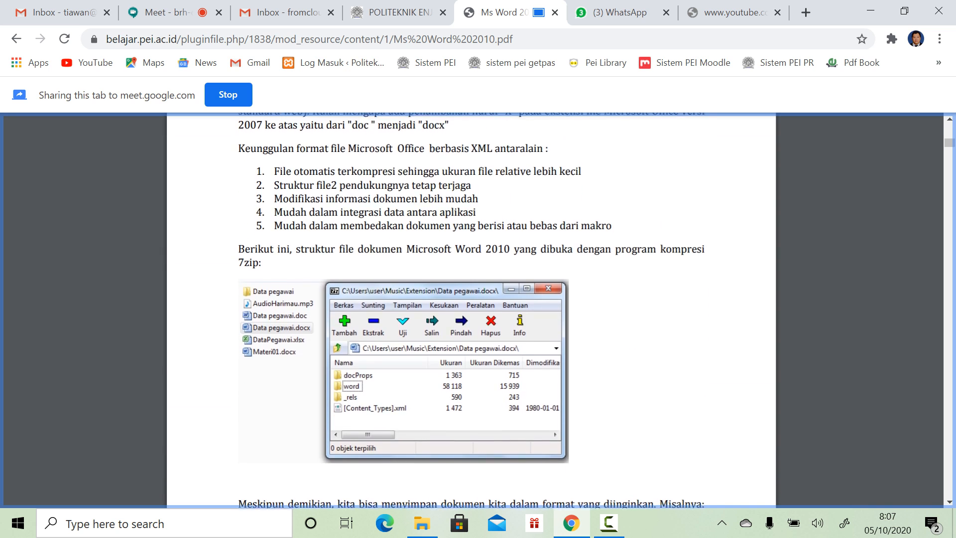
{"action": "scroll", "coordinate": [471, 309], "scroll_direction": "down", "scroll_amount": 1}
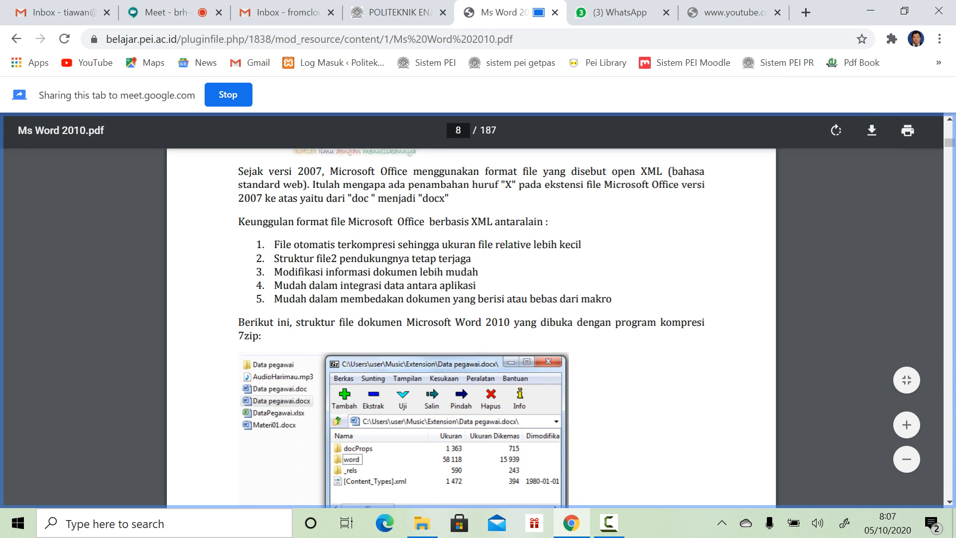
{"action": "scroll", "coordinate": [470, 329], "scroll_direction": "down", "scroll_amount": 10}
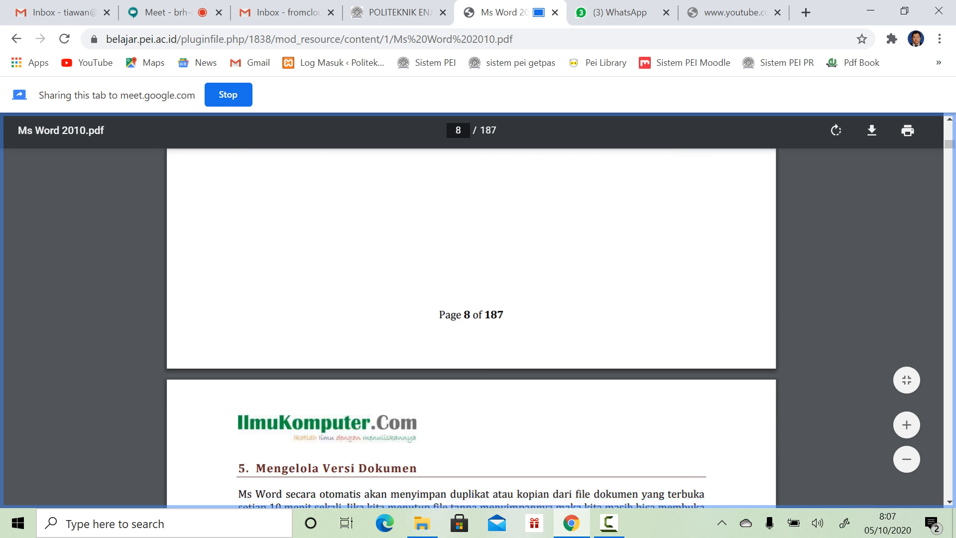
{"action": "scroll", "coordinate": [471, 328], "scroll_direction": "up", "scroll_amount": 1}
{"action": "scroll", "coordinate": [471, 328], "scroll_direction": "down", "scroll_amount": 1}
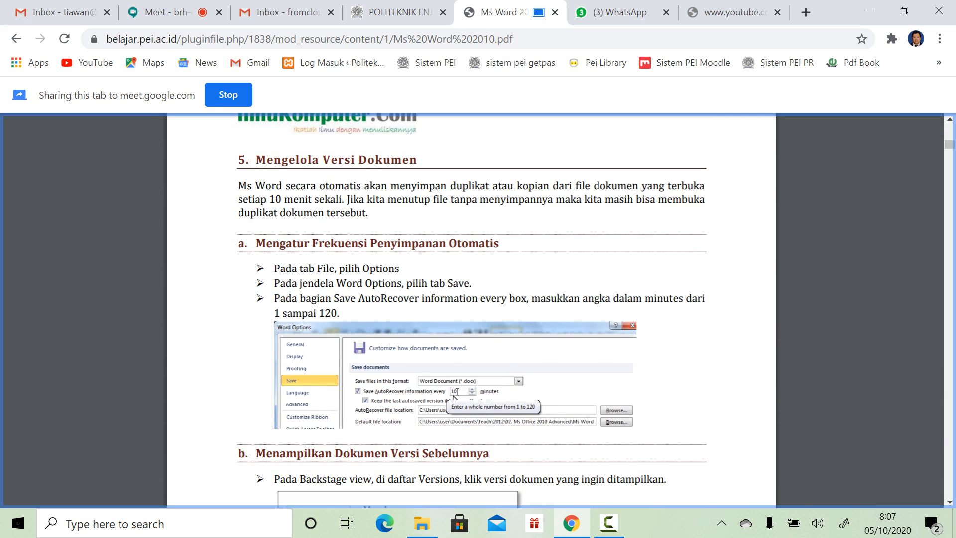
{"action": "left_click", "coordinate": [164, 523]}
Step: Launch Word 2010 from Start search with a blank Document1, then switch back to the Chrome PDF tutorial
{"action": "type", "text": "word"}
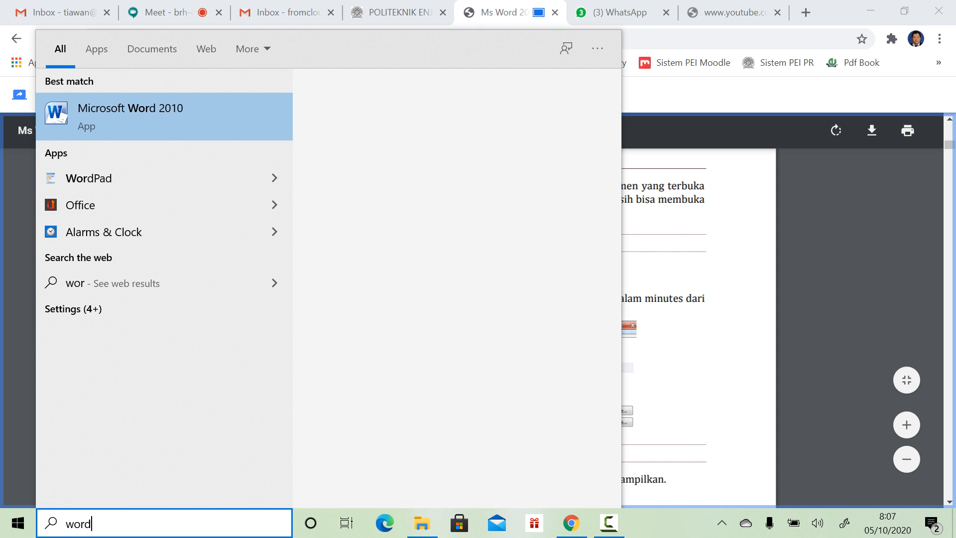
{"action": "key", "text": "Return"}
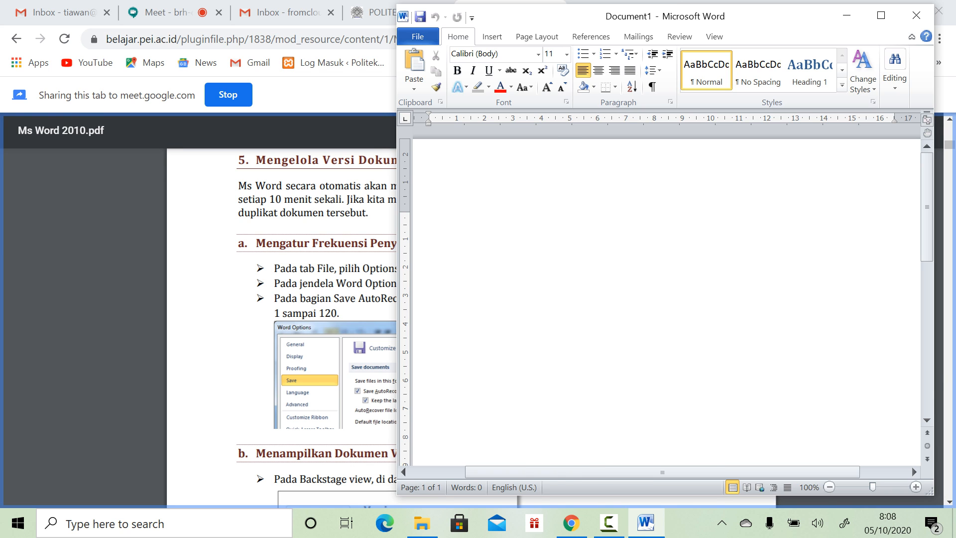
{"action": "key", "text": "alt+Tab"}
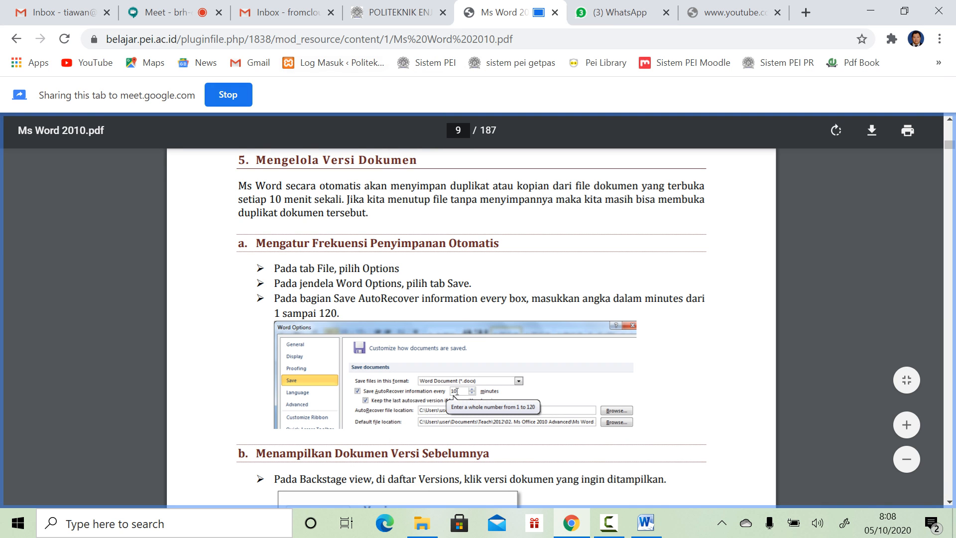
{"action": "left_click", "coordinate": [228, 95]}
Step: In Google Meet, present your entire screen instead of the PDF tab, then return to the tutorial tab
{"action": "left_click", "coordinate": [160, 12]}
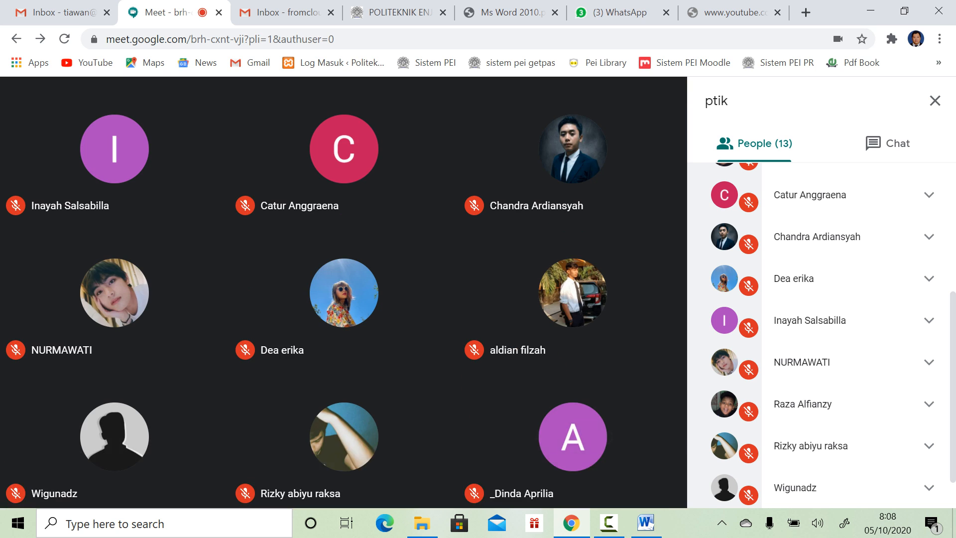
{"action": "left_click", "coordinate": [585, 473]}
{"action": "left_click", "coordinate": [600, 345]}
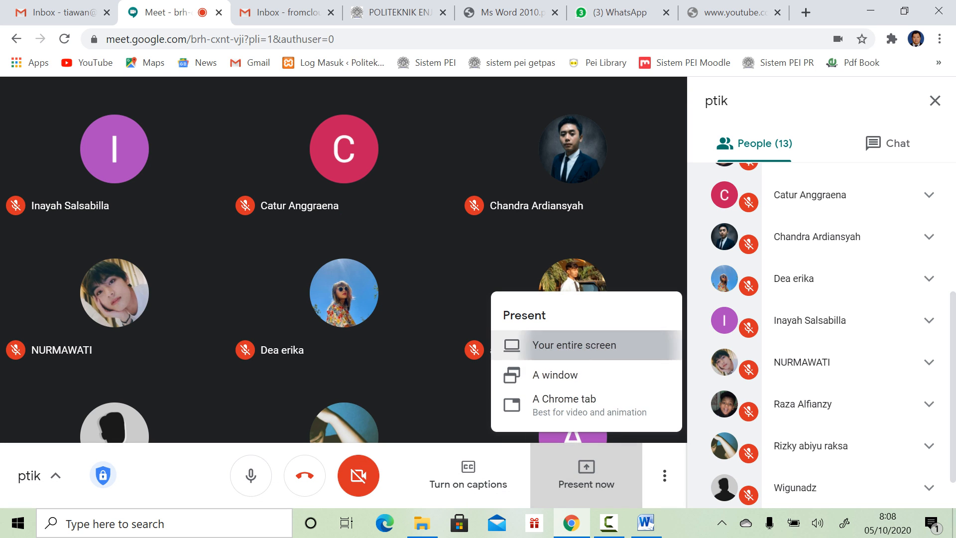
{"action": "left_click", "coordinate": [398, 209]}
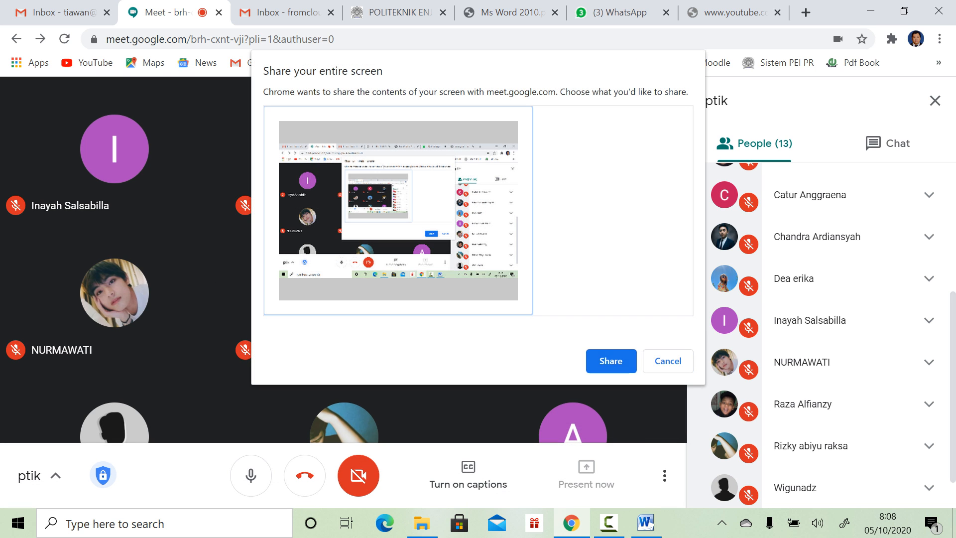
{"action": "left_click", "coordinate": [611, 361]}
{"action": "left_click", "coordinate": [510, 13]}
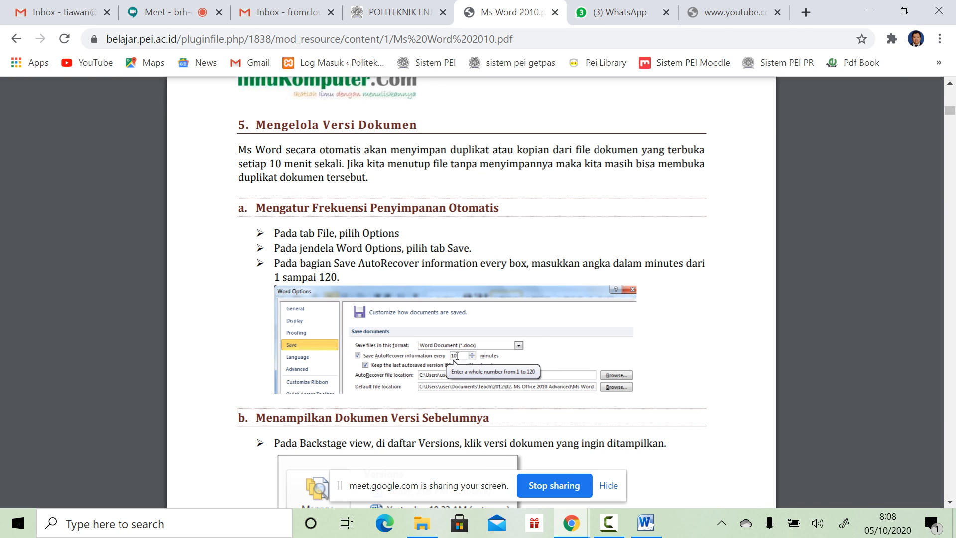
{"action": "mouse_move", "coordinate": [645, 523]}
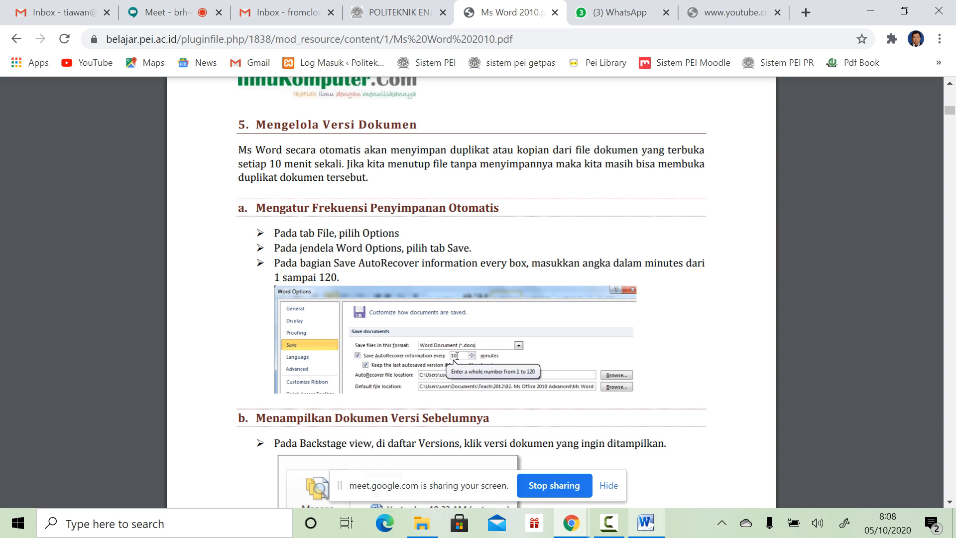
Step: Highlight the first AutoRecover instruction and place the blank Word window beside the tutorial
{"action": "left_click_drag", "start_coordinate": [279, 233], "coordinate": [388, 232]}
{"action": "left_click", "coordinate": [645, 522]}
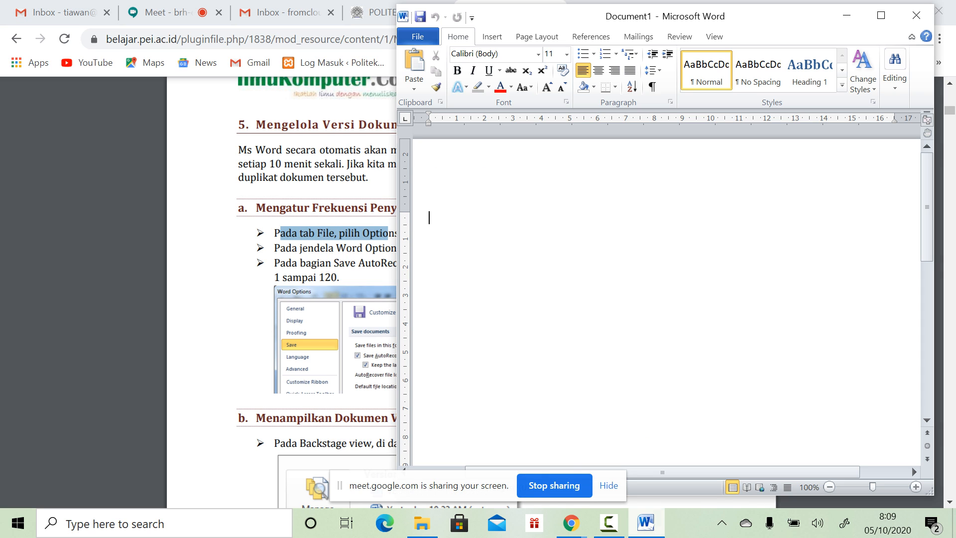
{"action": "left_click_drag", "start_coordinate": [517, 20], "coordinate": [699, 39]}
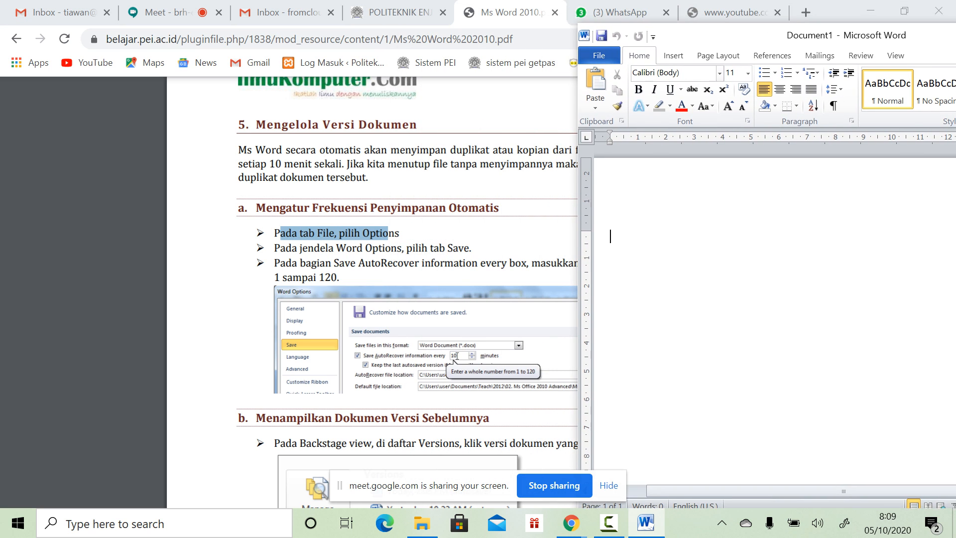
Step: Confirm in Word Options' Save settings that AutoRecover saves every 10 minutes, then close with OK
{"action": "left_click", "coordinate": [599, 55]}
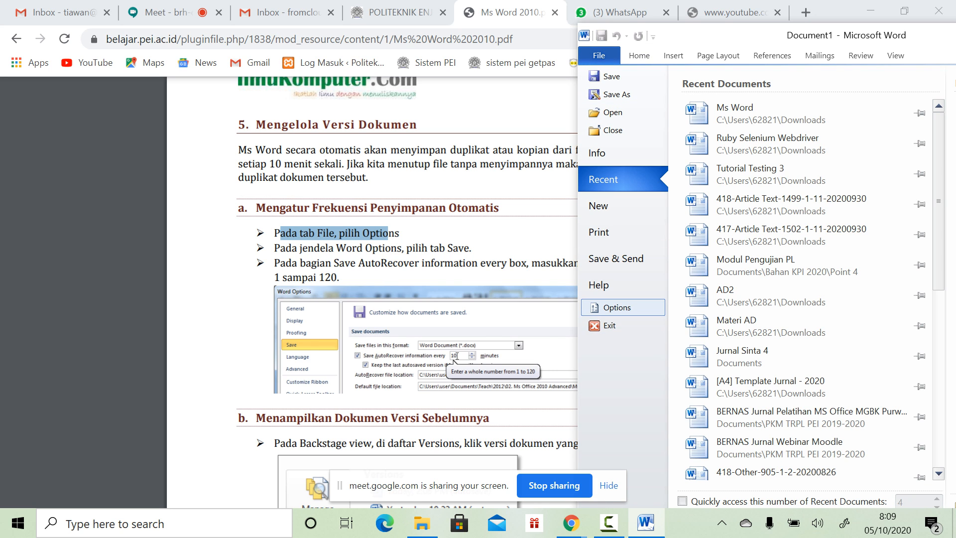
{"action": "left_click", "coordinate": [617, 307]}
{"action": "left_click_drag", "start_coordinate": [378, 14], "coordinate": [796, 38]}
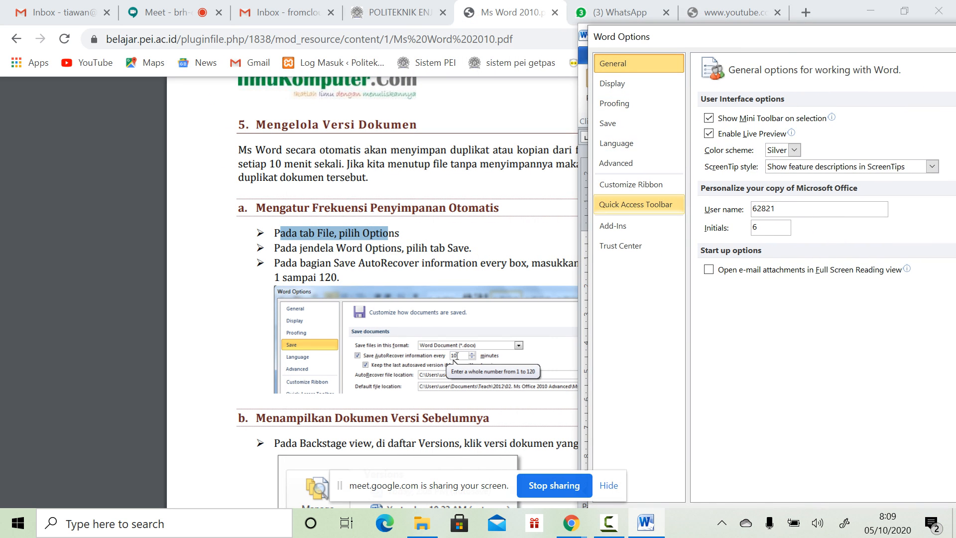
{"action": "left_click", "coordinate": [639, 123]}
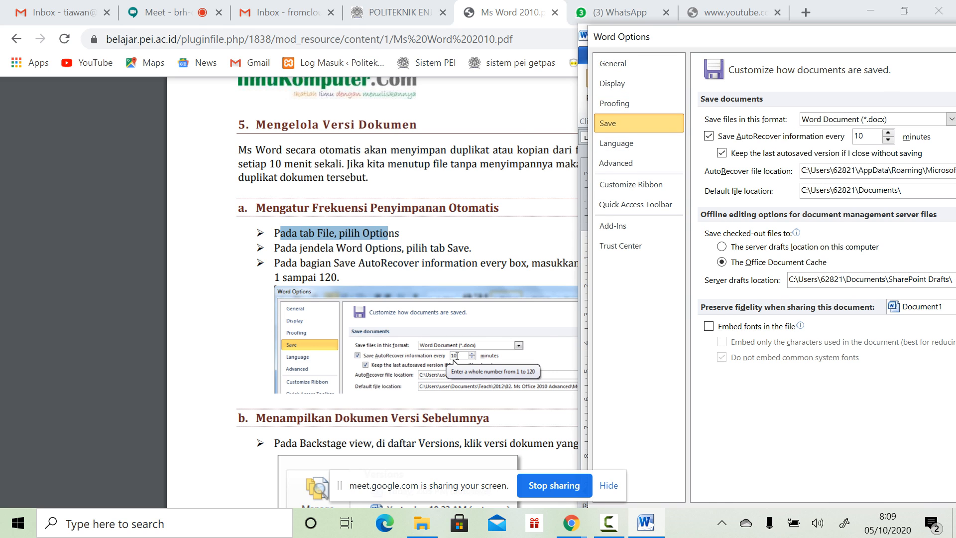
{"action": "left_click_drag", "start_coordinate": [751, 40], "coordinate": [674, 53]}
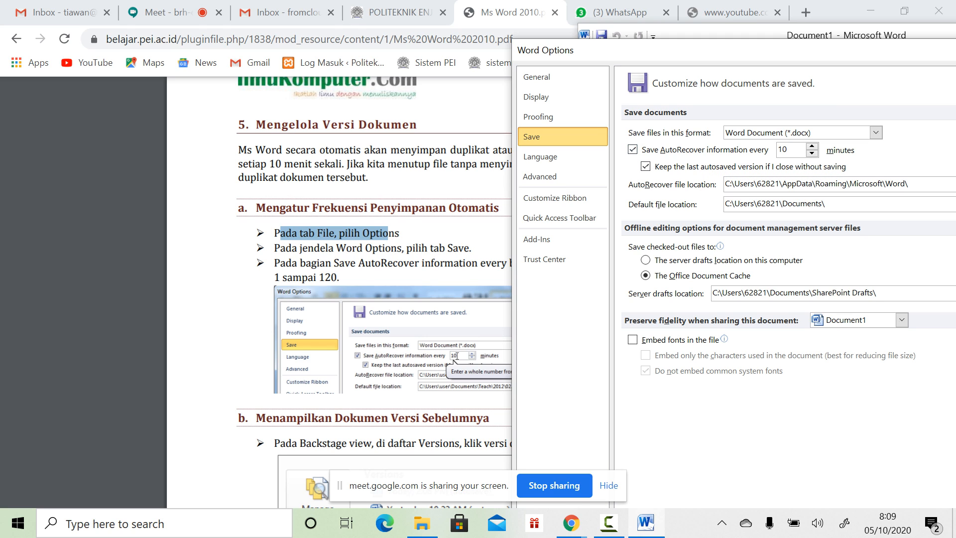
{"action": "left_click_drag", "start_coordinate": [858, 53], "coordinate": [619, 15]}
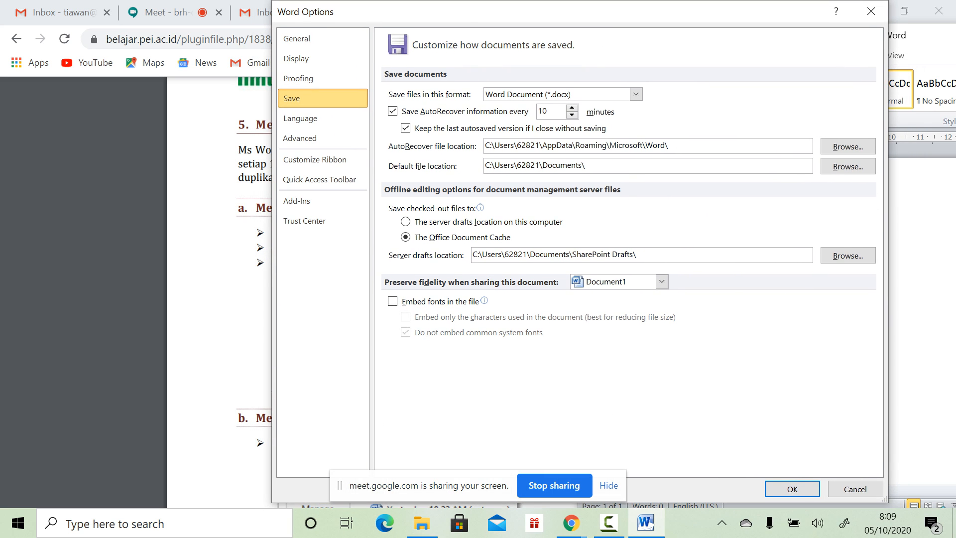
{"action": "left_click", "coordinate": [792, 489]}
Step: Scroll the tutorial, briefly open Word's recent documents, and highlight the PDF's mention of the Open window
{"action": "scroll", "coordinate": [407, 292], "scroll_direction": "down", "scroll_amount": 3}
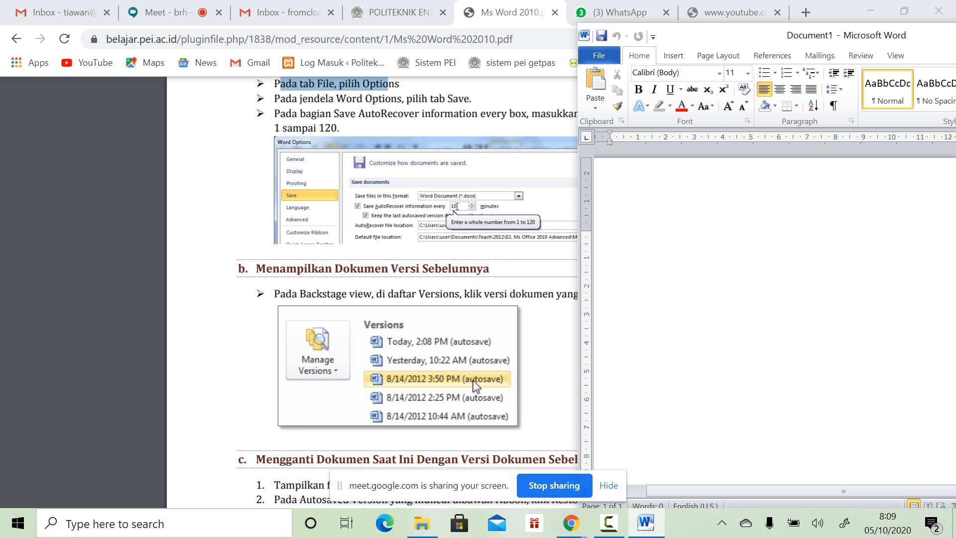
{"action": "scroll", "coordinate": [406, 291], "scroll_direction": "down", "scroll_amount": 2}
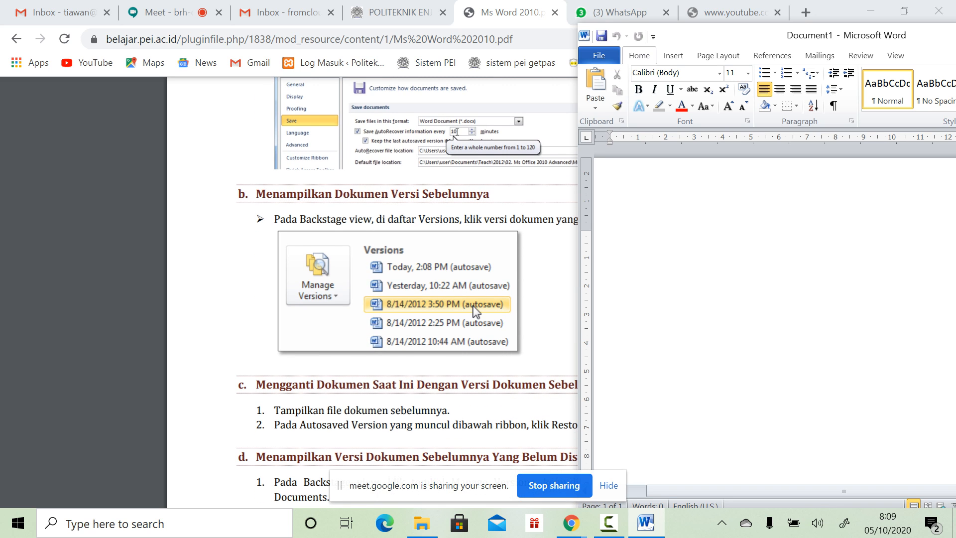
{"action": "left_click", "coordinate": [599, 55]}
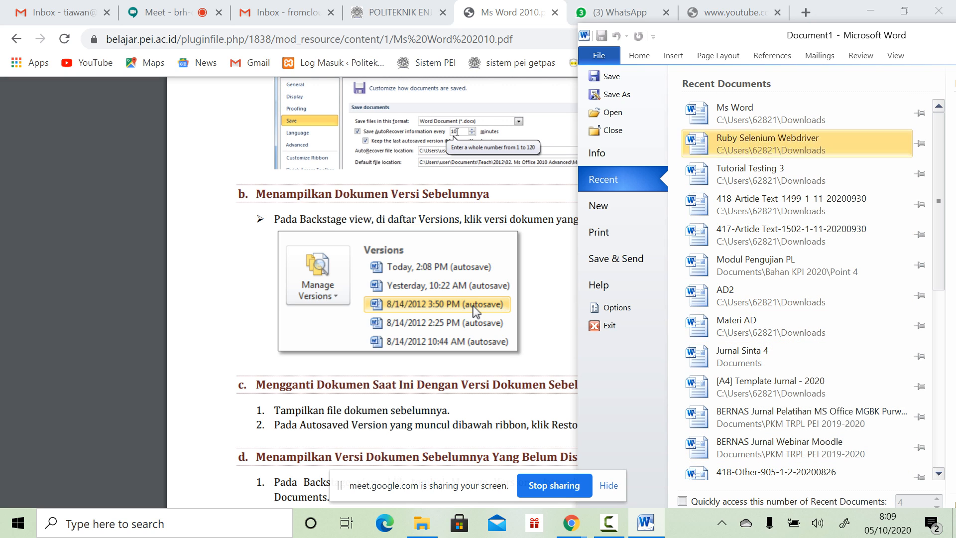
{"action": "scroll", "coordinate": [444, 335], "scroll_direction": "down", "scroll_amount": 1}
{"action": "left_click", "coordinate": [444, 335]}
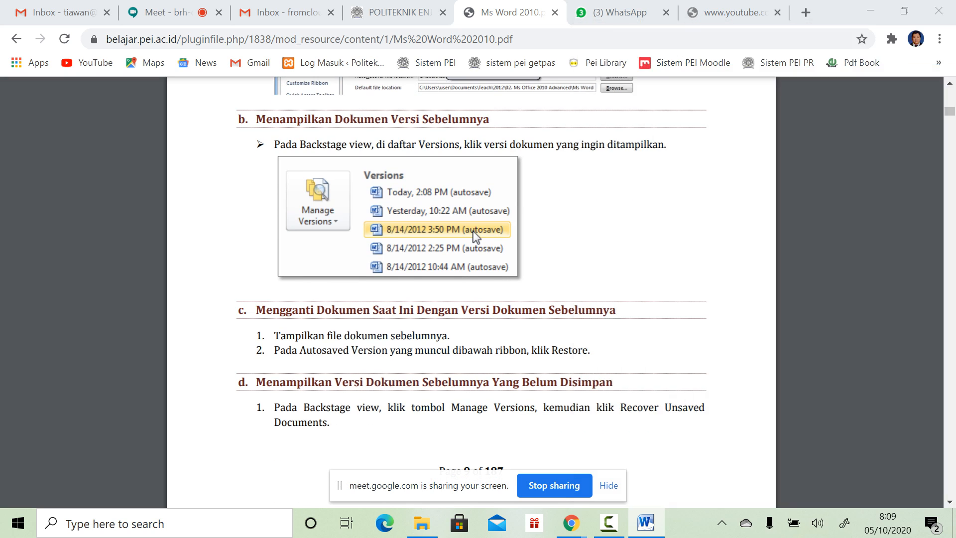
{"action": "scroll", "coordinate": [444, 335], "scroll_direction": "down", "scroll_amount": 2}
{"action": "scroll", "coordinate": [444, 336], "scroll_direction": "down", "scroll_amount": 1}
{"action": "left_click_drag", "start_coordinate": [326, 200], "coordinate": [416, 214]}
{"action": "scroll", "coordinate": [416, 214], "scroll_direction": "down", "scroll_amount": 8}
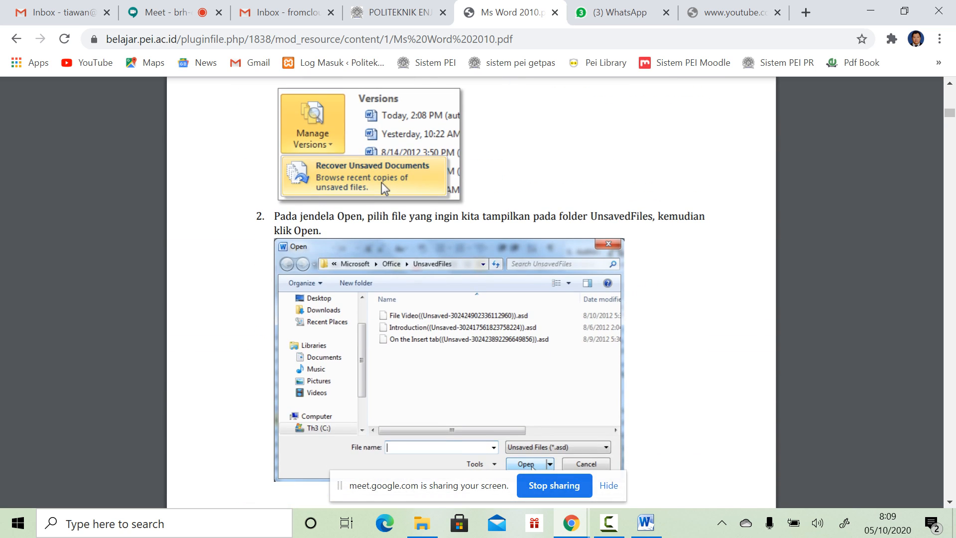
{"action": "left_click_drag", "start_coordinate": [297, 216], "coordinate": [350, 216]}
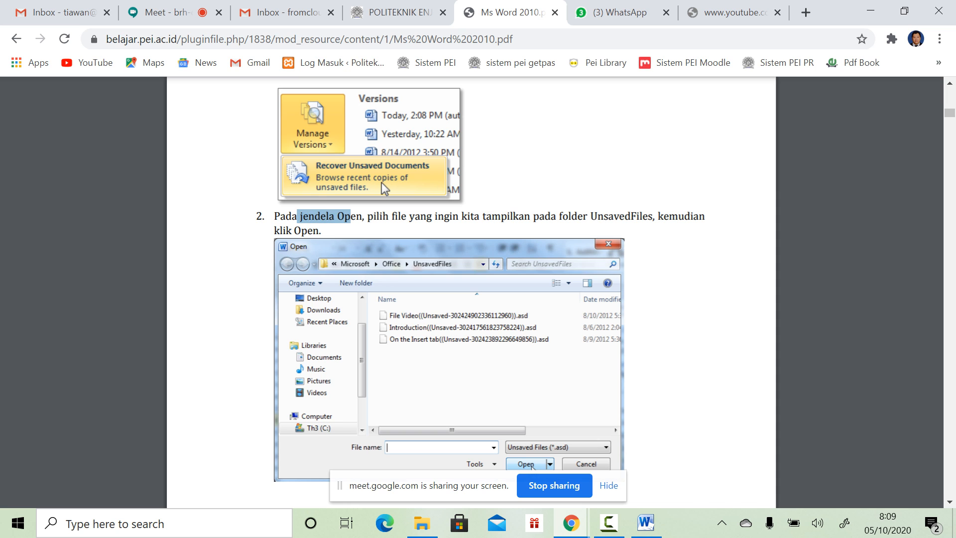
Step: Scroll past the ribbon customization pages to section 3, Mengenal Document Views, and Print Layout (Default)
{"action": "scroll", "coordinate": [350, 217], "scroll_direction": "down", "scroll_amount": 7}
{"action": "scroll", "coordinate": [471, 292], "scroll_direction": "down", "scroll_amount": 7}
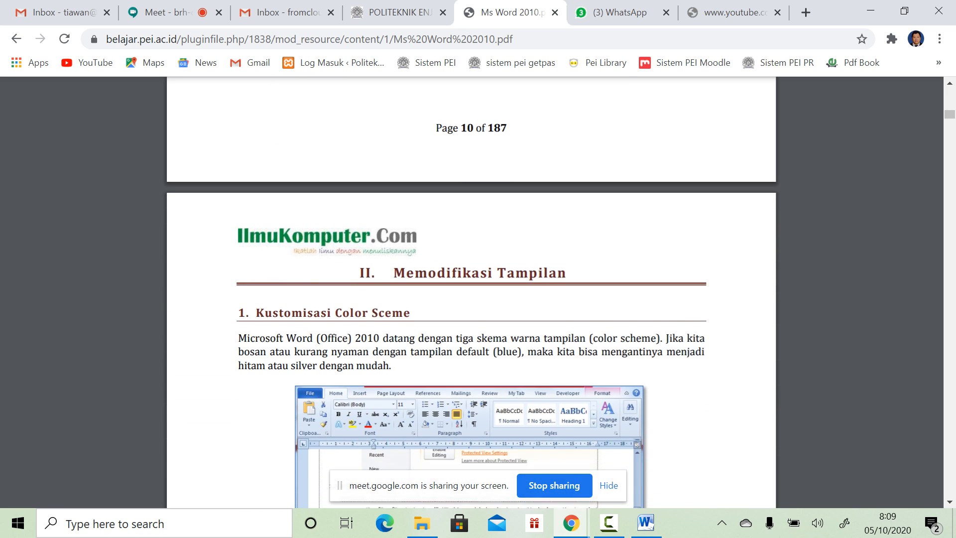
{"action": "scroll", "coordinate": [471, 292], "scroll_direction": "down", "scroll_amount": 2}
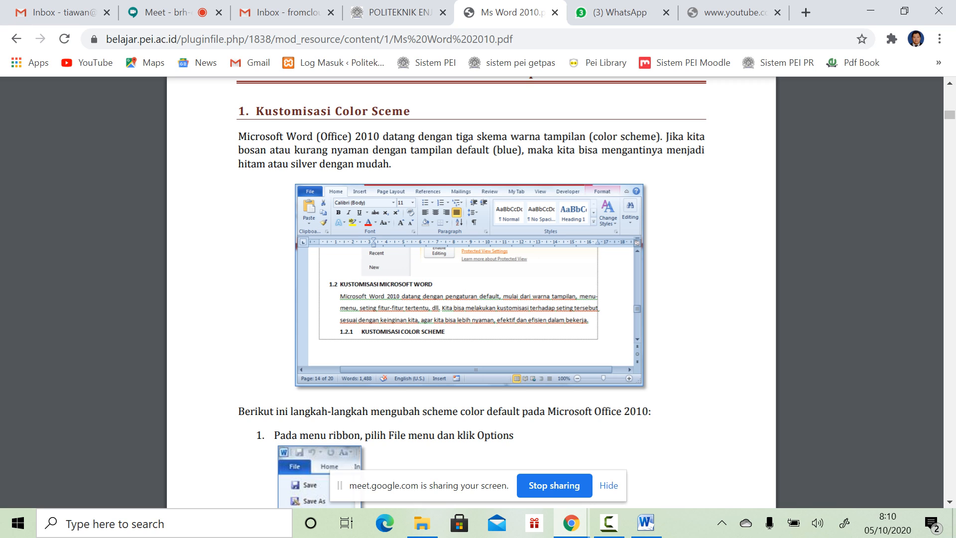
{"action": "scroll", "coordinate": [470, 292], "scroll_direction": "down", "scroll_amount": 5}
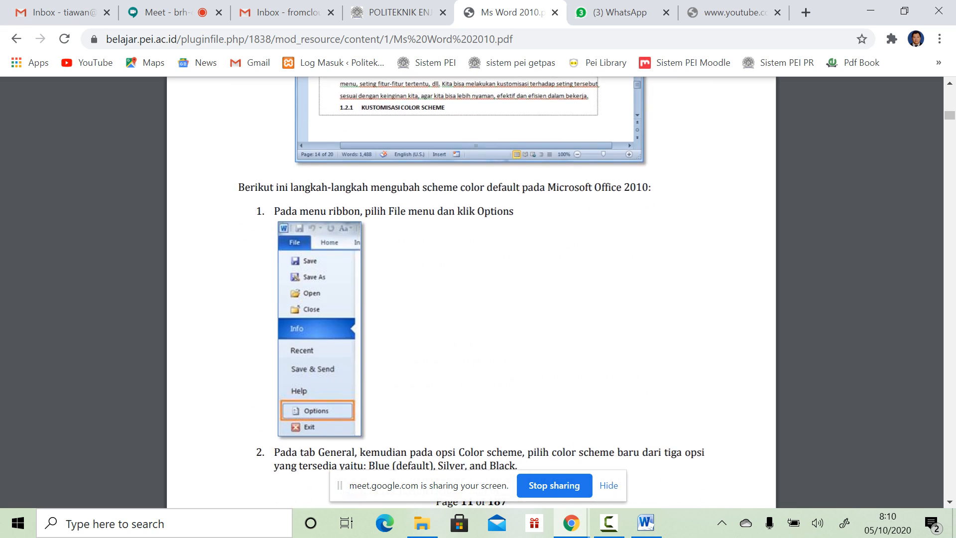
{"action": "scroll", "coordinate": [471, 291], "scroll_direction": "down", "scroll_amount": 7}
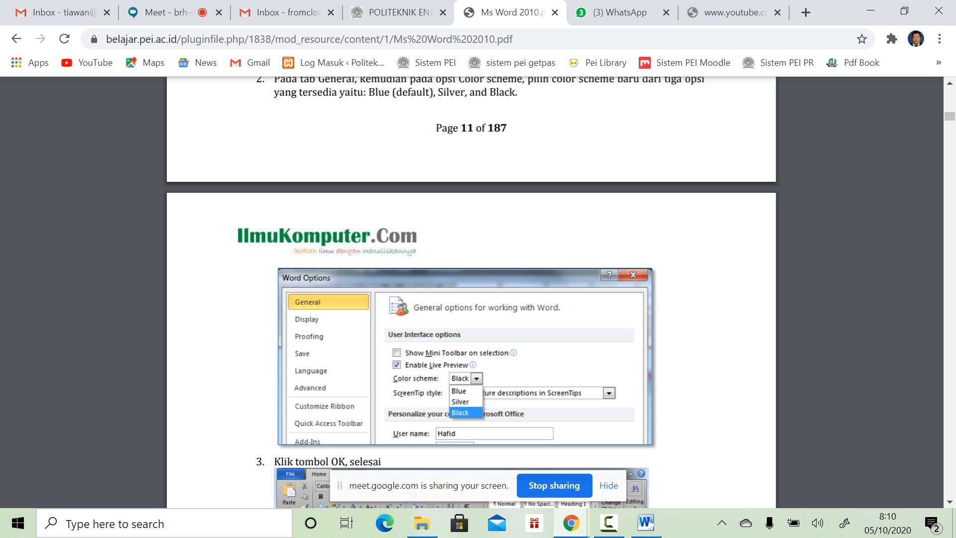
{"action": "scroll", "coordinate": [471, 292], "scroll_direction": "down", "scroll_amount": 3}
{"action": "scroll", "coordinate": [470, 292], "scroll_direction": "down", "scroll_amount": 3}
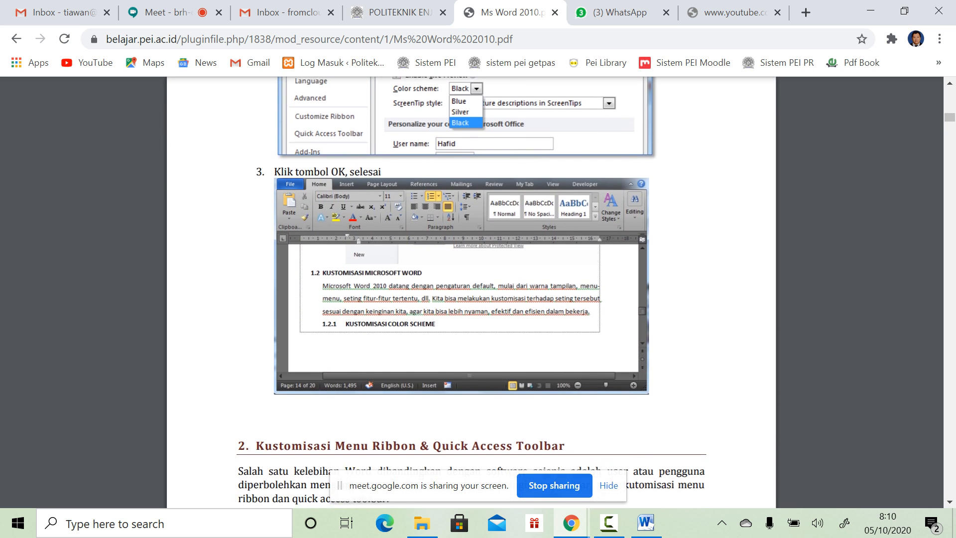
{"action": "scroll", "coordinate": [471, 291], "scroll_direction": "down", "scroll_amount": 4}
{"action": "scroll", "coordinate": [471, 292], "scroll_direction": "down", "scroll_amount": 4}
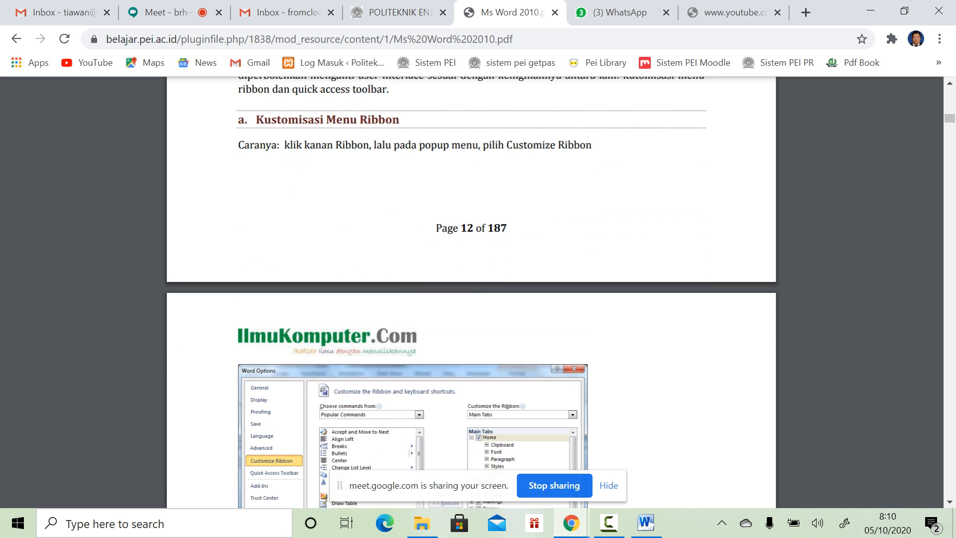
{"action": "scroll", "coordinate": [471, 291], "scroll_direction": "down", "scroll_amount": 8}
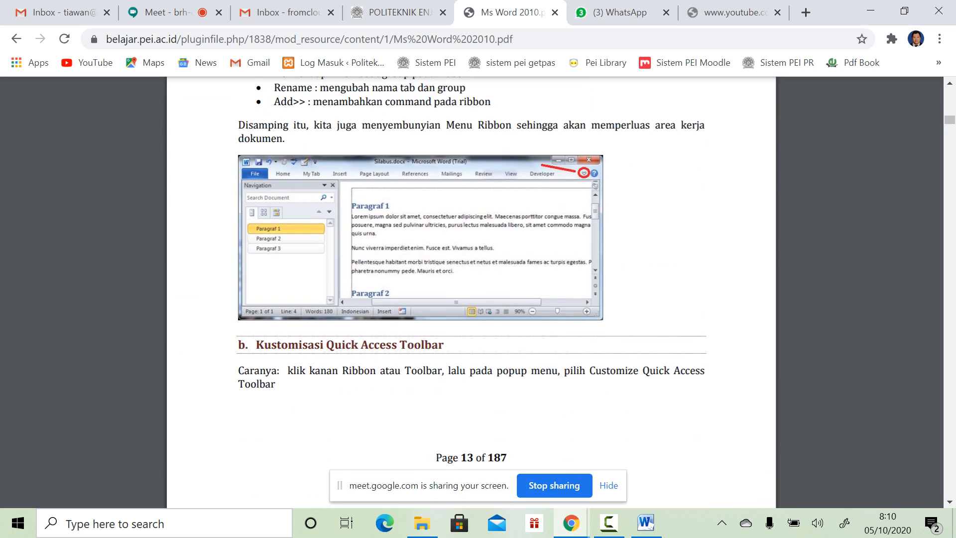
{"action": "scroll", "coordinate": [471, 292], "scroll_direction": "down", "scroll_amount": 10}
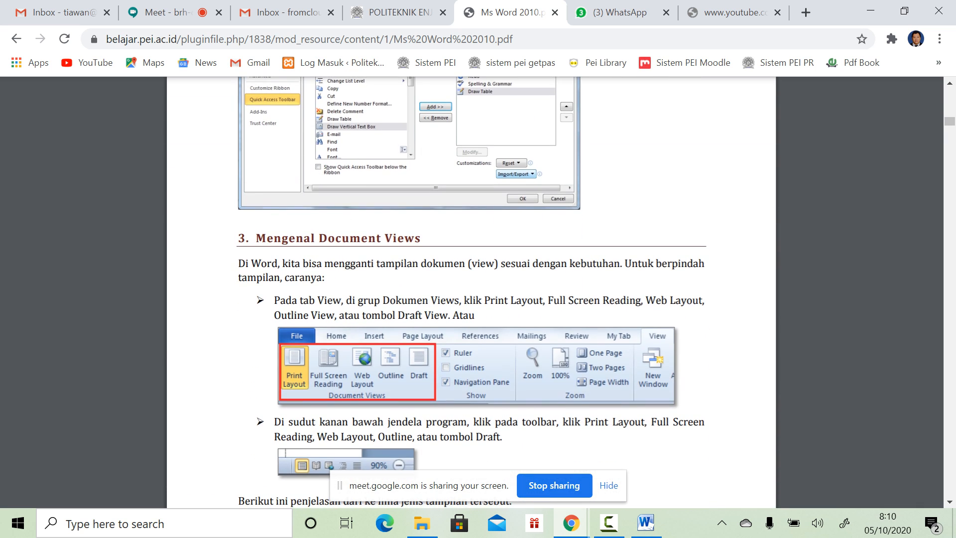
{"action": "scroll", "coordinate": [471, 292], "scroll_direction": "down", "scroll_amount": 3}
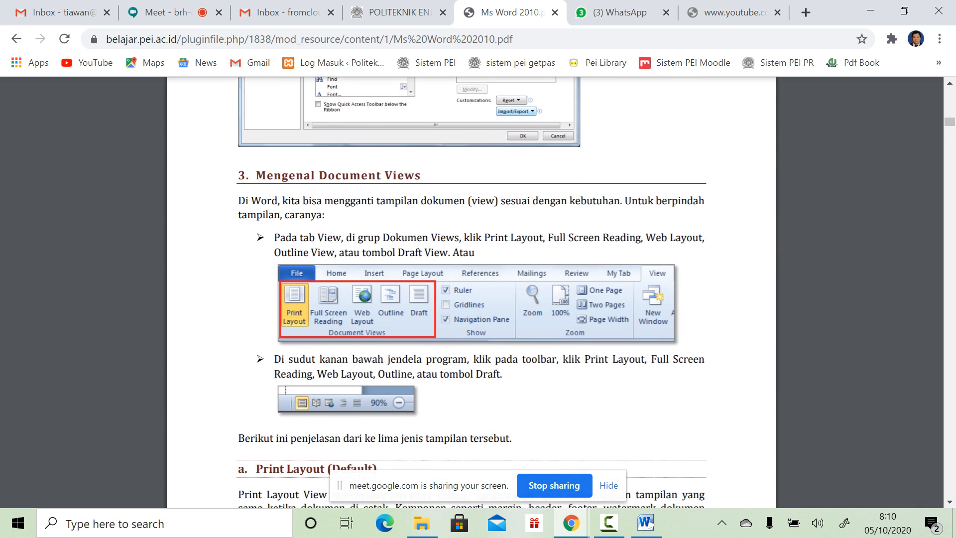
{"action": "scroll", "coordinate": [470, 292], "scroll_direction": "down", "scroll_amount": 1}
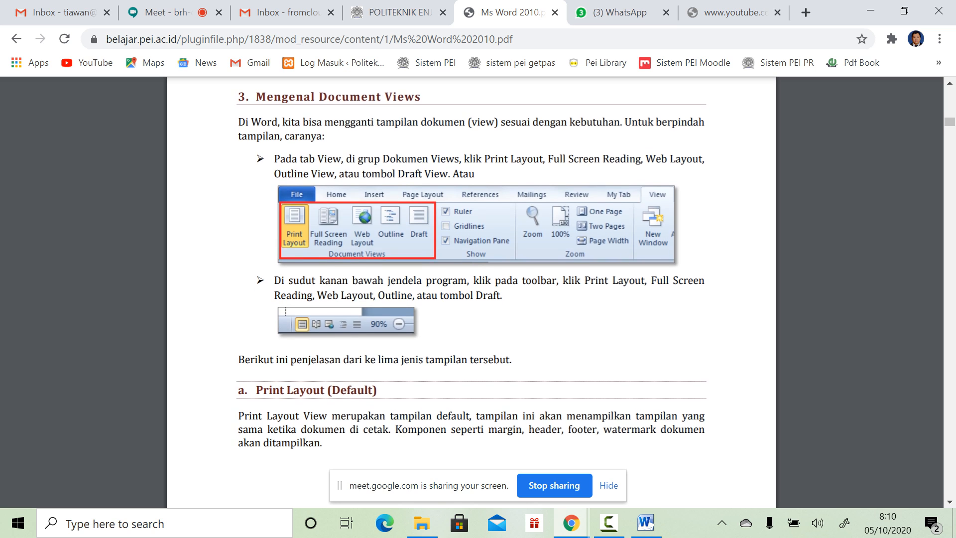
Step: Bring Word's blank Document1 out of the File backstage and position its window beside the PDF tutorial
{"action": "left_click", "coordinate": [646, 523]}
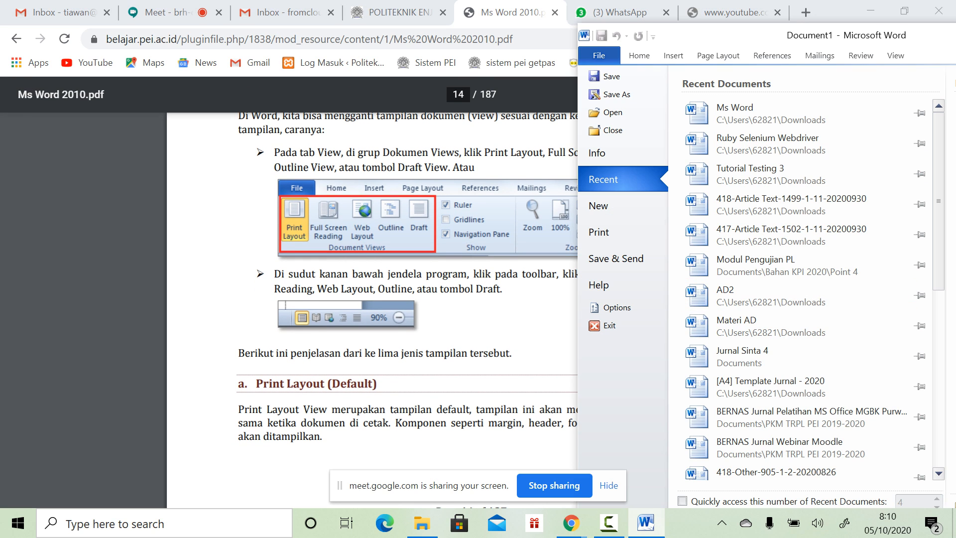
{"action": "left_click", "coordinate": [895, 55]}
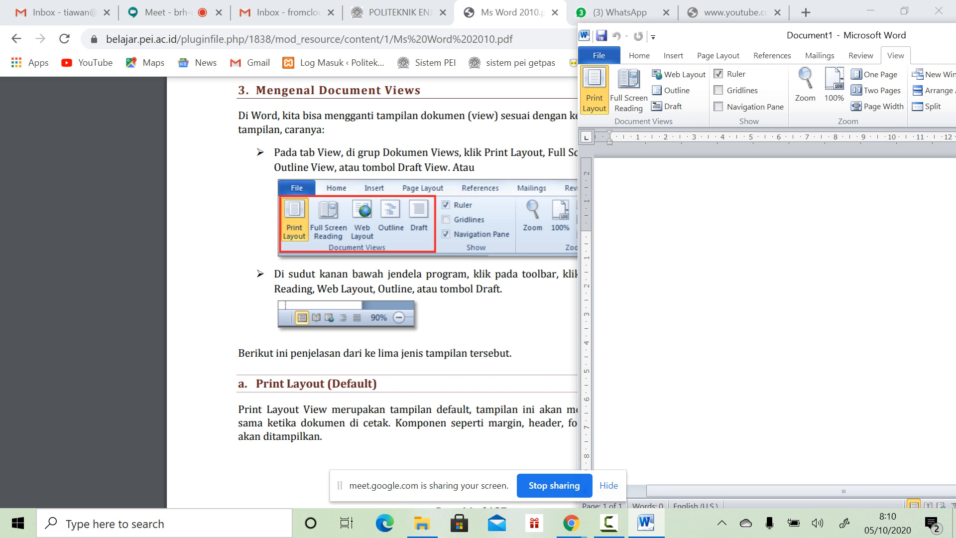
{"action": "left_click_drag", "start_coordinate": [730, 40], "coordinate": [619, 207]}
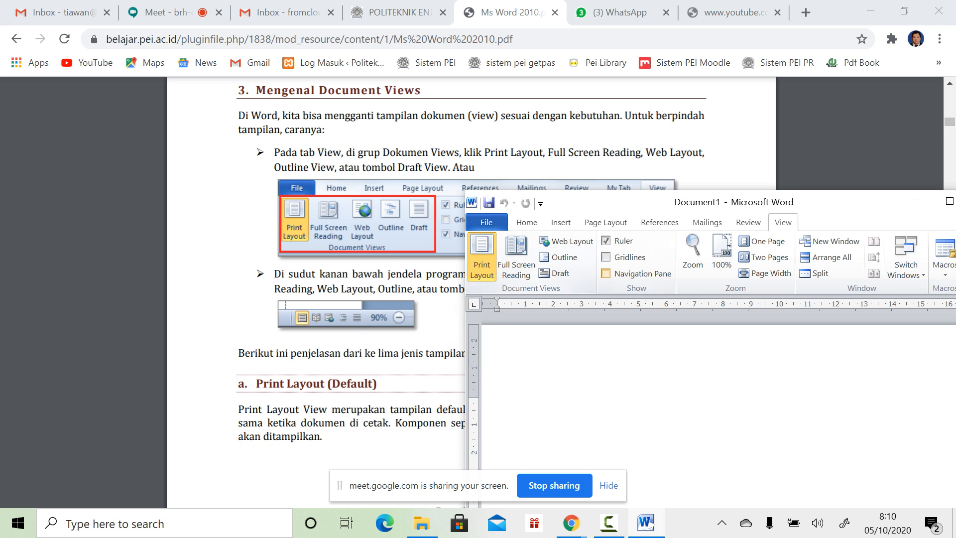
{"action": "left_click_drag", "start_coordinate": [833, 204], "coordinate": [539, 65]}
{"action": "left_click", "coordinate": [655, 62]}
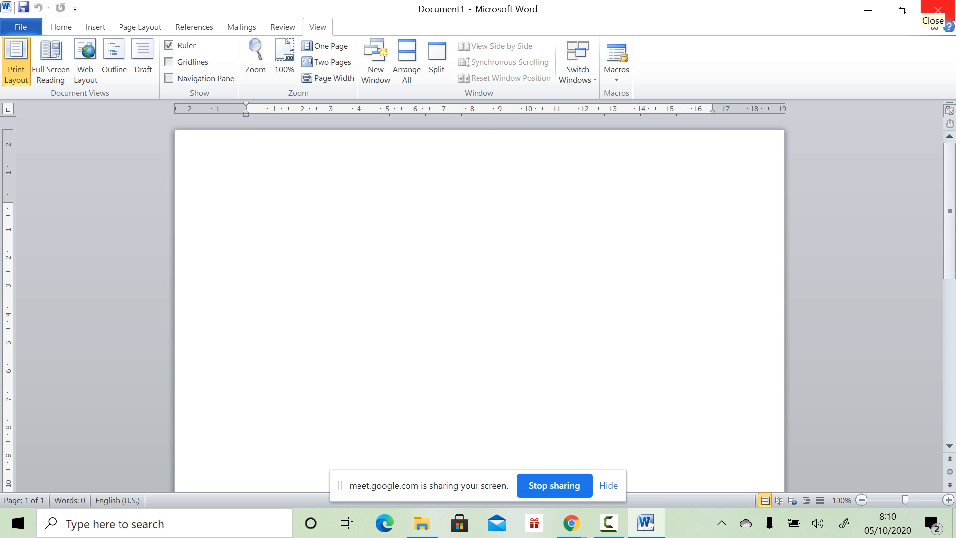
{"action": "left_click", "coordinate": [902, 10]}
{"action": "left_click_drag", "start_coordinate": [362, 69], "coordinate": [784, 91]}
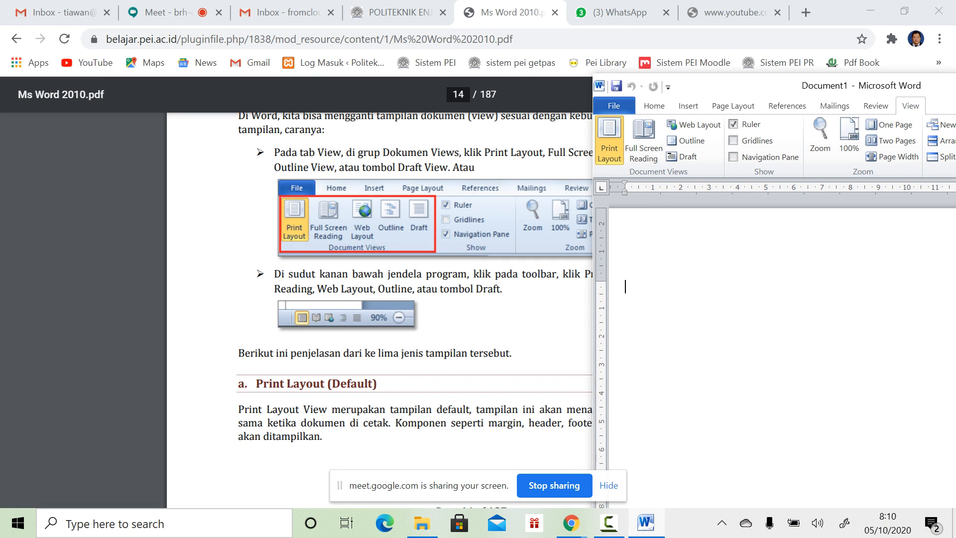
{"action": "scroll", "coordinate": [378, 298], "scroll_direction": "down", "scroll_amount": 5}
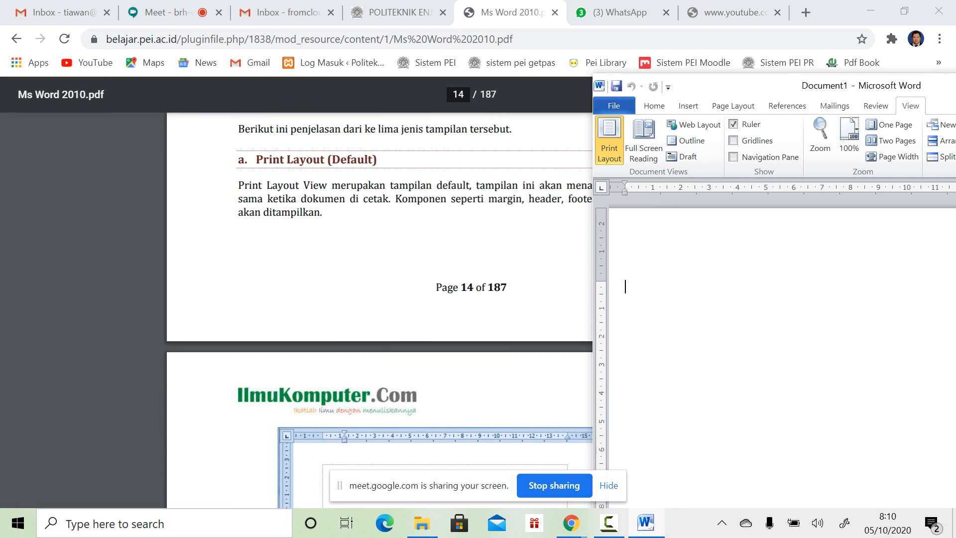
{"action": "scroll", "coordinate": [378, 299], "scroll_direction": "down", "scroll_amount": 2}
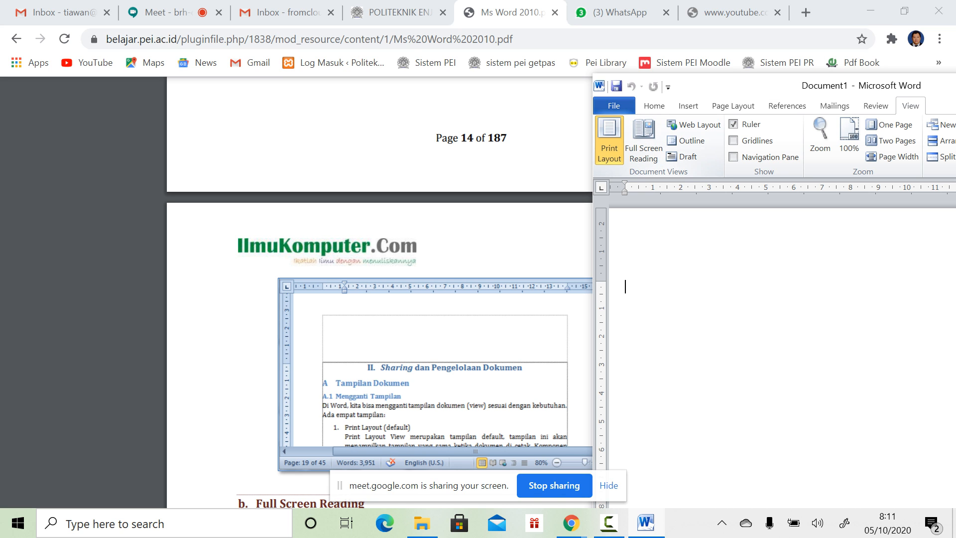
{"action": "left_click_drag", "start_coordinate": [722, 85], "coordinate": [421, 71]}
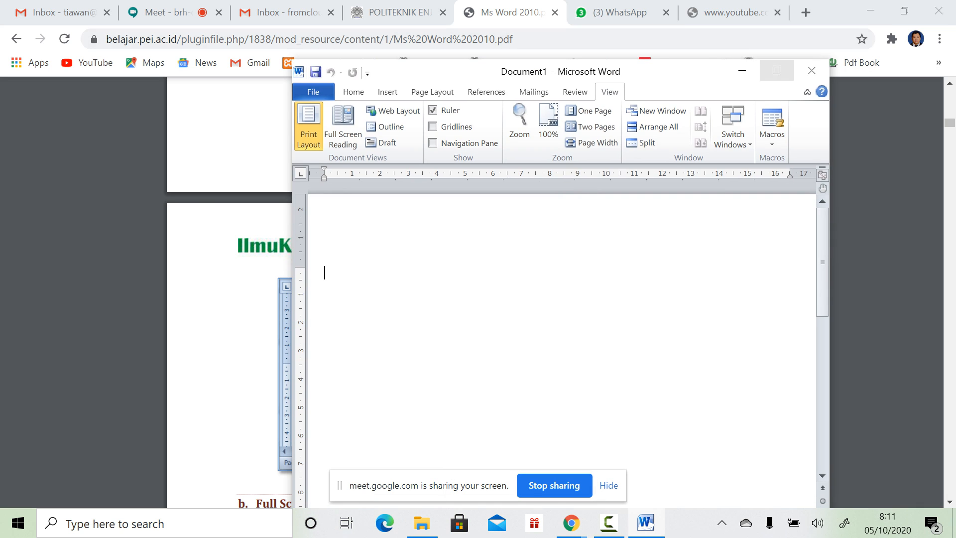
Step: Push the restored Word window to the far right edge and select the PDF's Print Layout description
{"action": "left_click", "coordinate": [776, 70]}
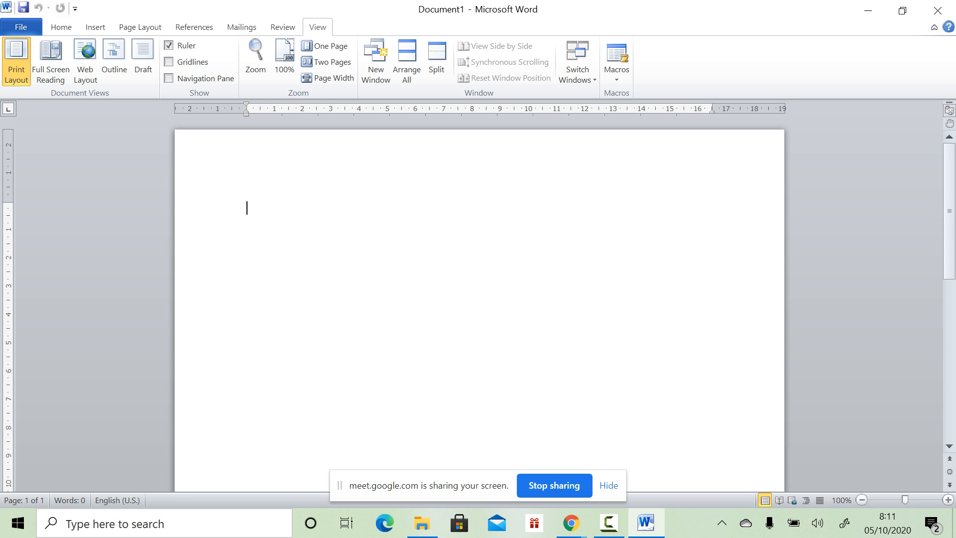
{"action": "left_click", "coordinate": [902, 11]}
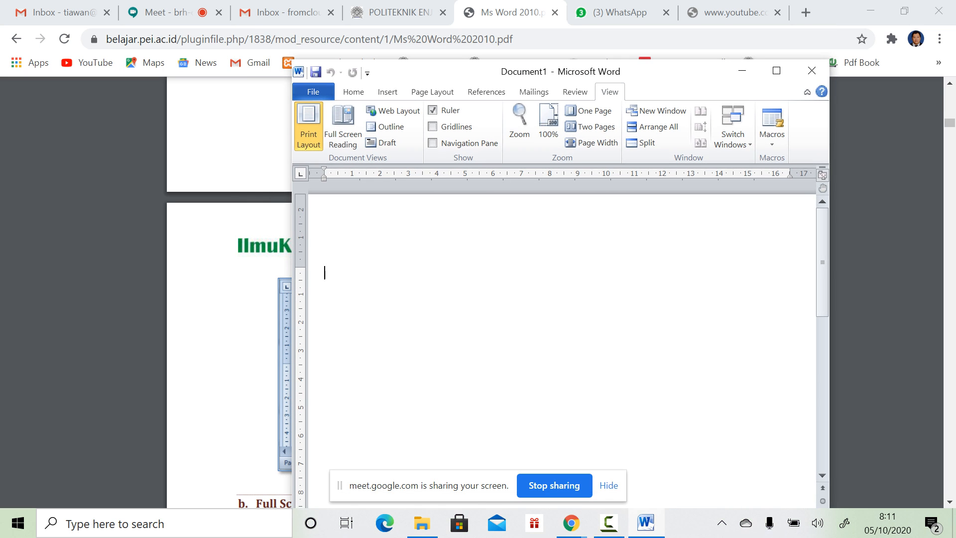
{"action": "left_click_drag", "start_coordinate": [478, 69], "coordinate": [741, 48]}
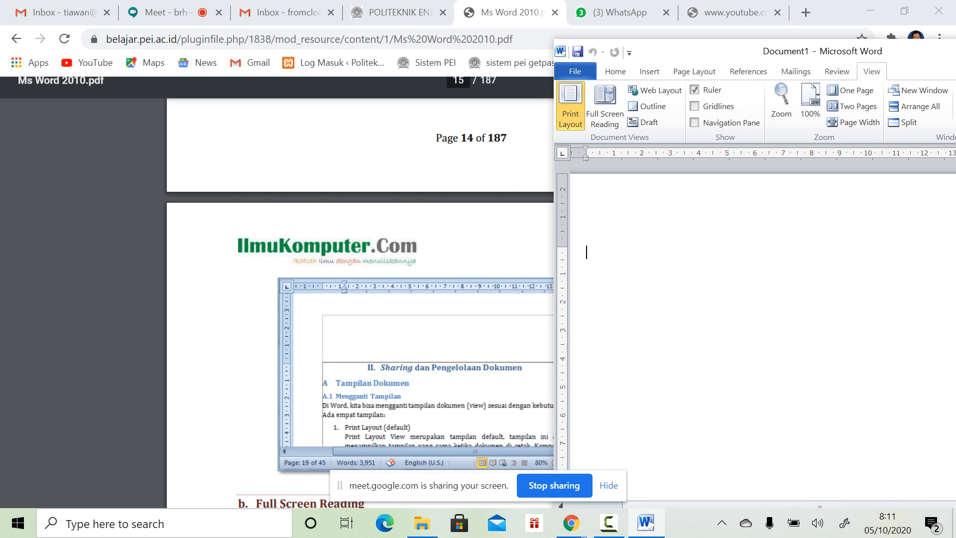
{"action": "scroll", "coordinate": [358, 299], "scroll_direction": "down", "scroll_amount": 6}
{"action": "scroll", "coordinate": [358, 298], "scroll_direction": "up", "scroll_amount": 12}
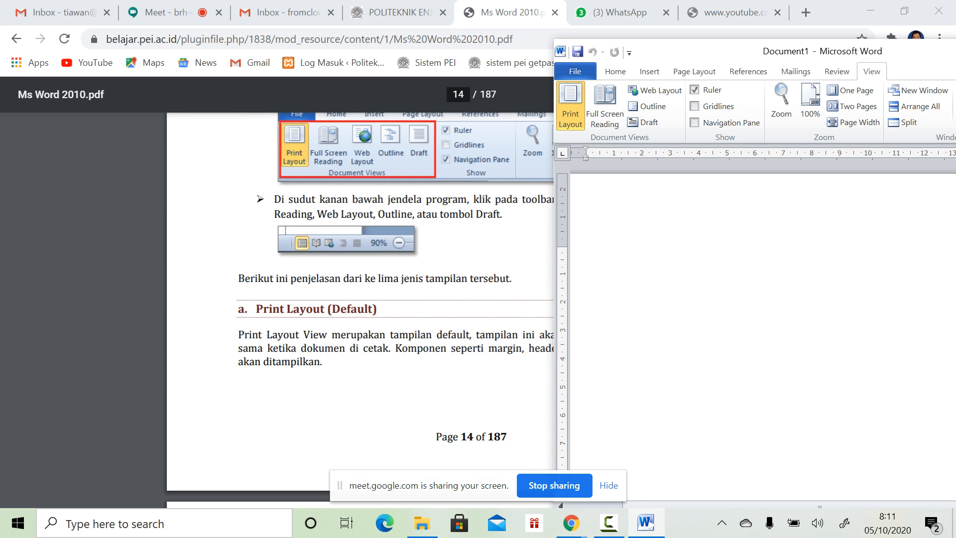
{"action": "left_click_drag", "start_coordinate": [716, 60], "coordinate": [930, 49]}
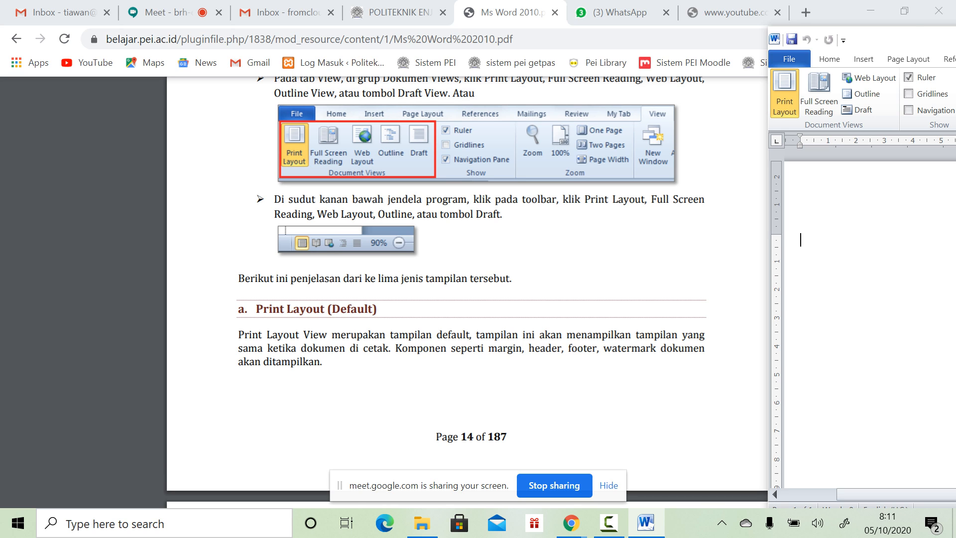
{"action": "left_click_drag", "start_coordinate": [331, 334], "coordinate": [616, 348]}
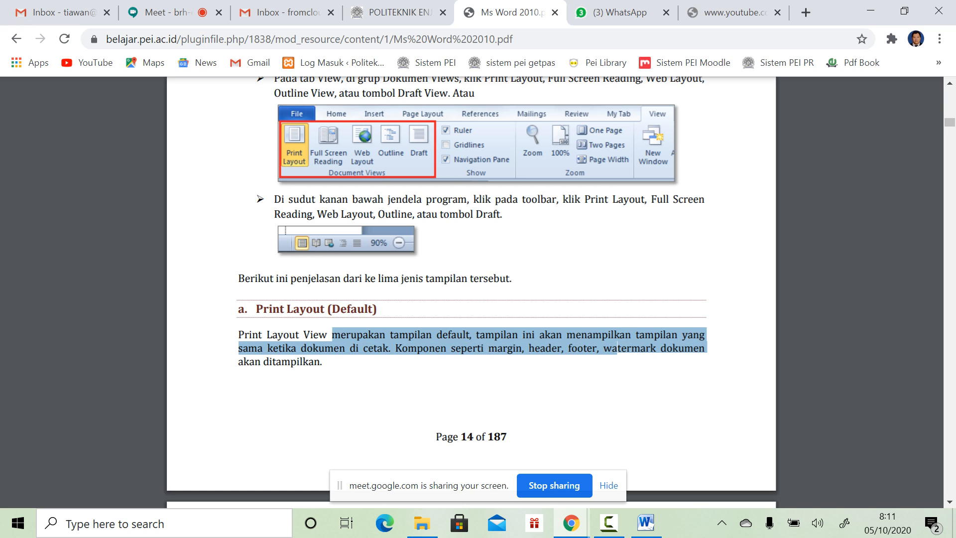
Step: Scroll the PDF past Web Layout and Outline view to the 2 cm style area pane instruction
{"action": "scroll", "coordinate": [616, 348], "scroll_direction": "down", "scroll_amount": 2}
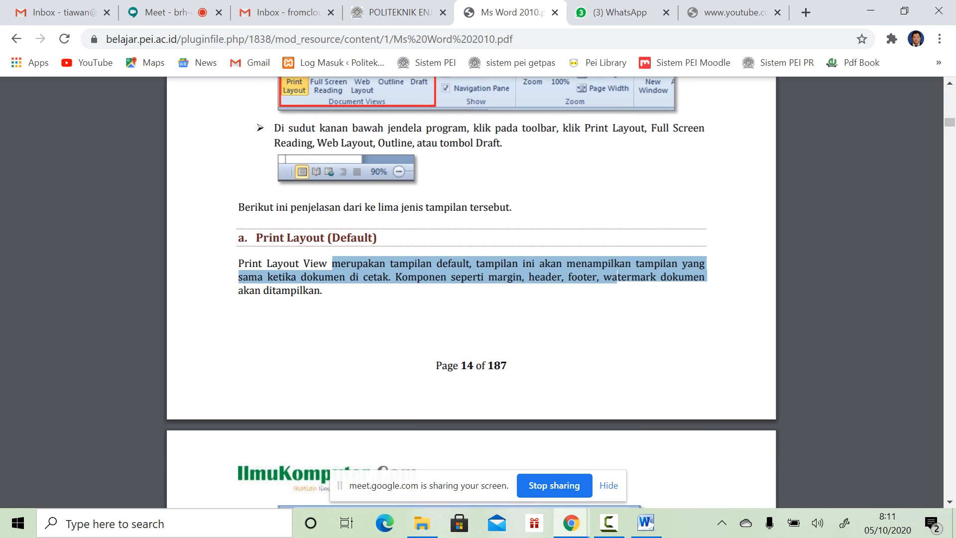
{"action": "scroll", "coordinate": [471, 292], "scroll_direction": "down", "scroll_amount": 2}
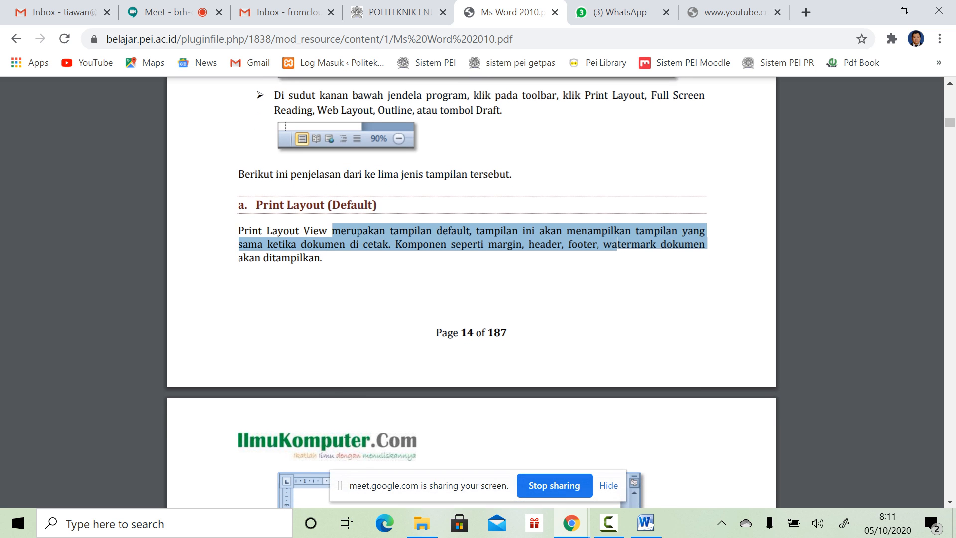
{"action": "scroll", "coordinate": [471, 292], "scroll_direction": "down", "scroll_amount": 6}
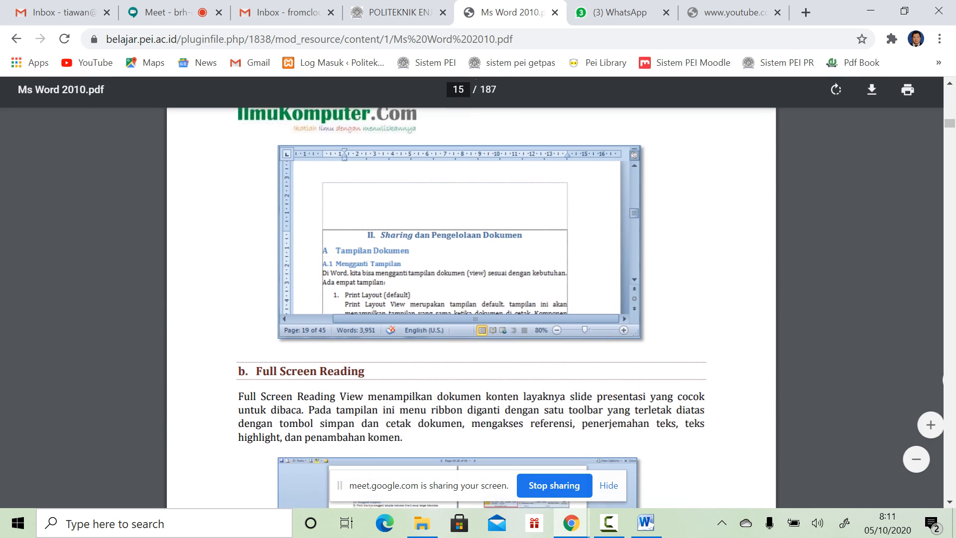
{"action": "left_click", "coordinate": [646, 523]}
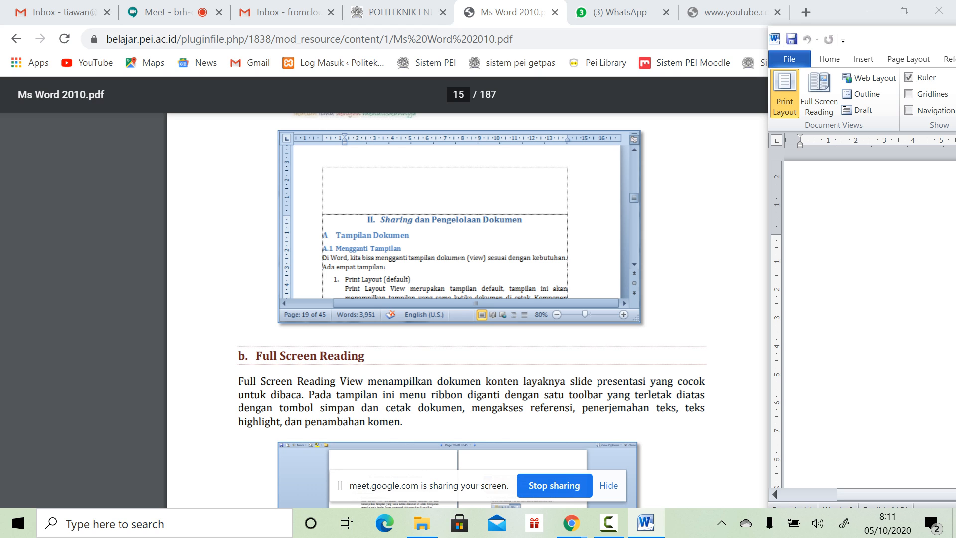
{"action": "scroll", "coordinate": [471, 291], "scroll_direction": "down", "scroll_amount": 3}
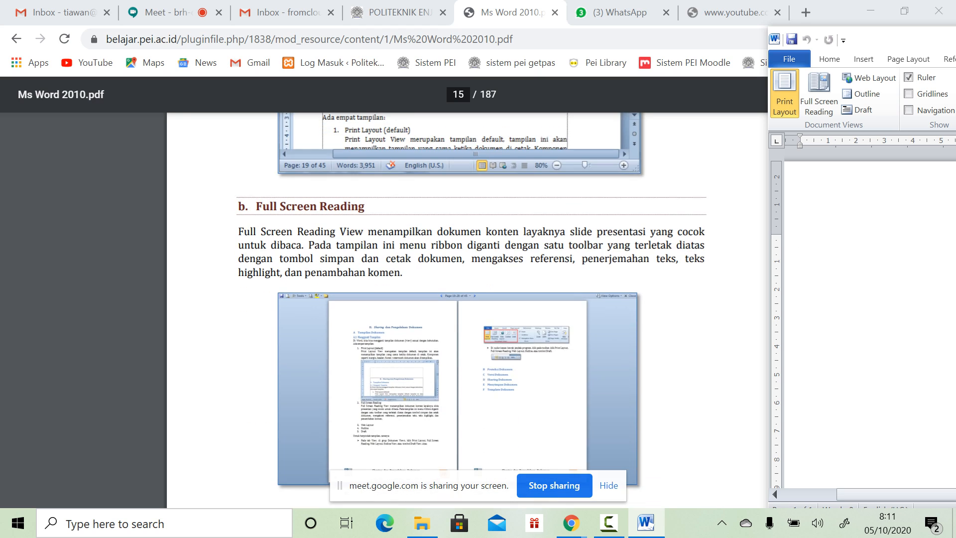
{"action": "scroll", "coordinate": [471, 292], "scroll_direction": "down", "scroll_amount": 2}
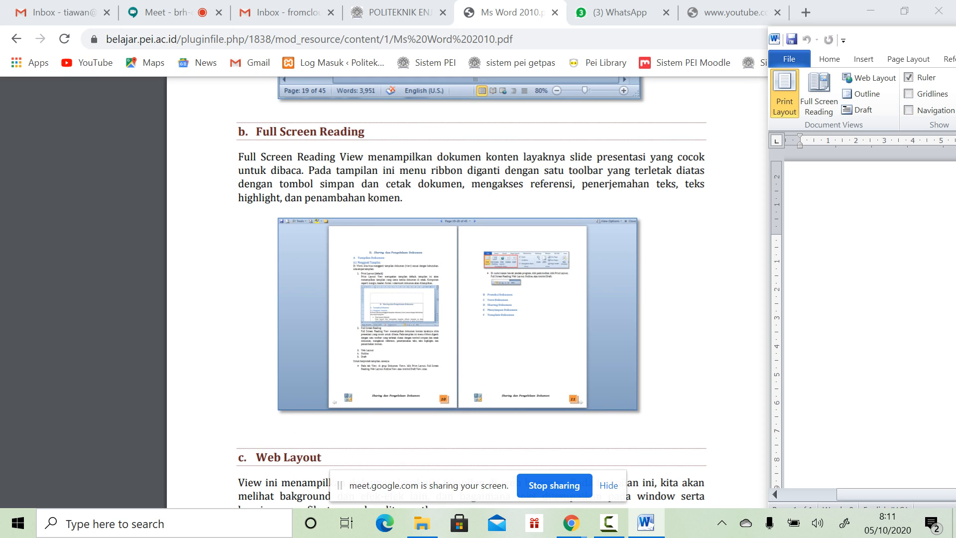
{"action": "scroll", "coordinate": [471, 292], "scroll_direction": "down", "scroll_amount": 2}
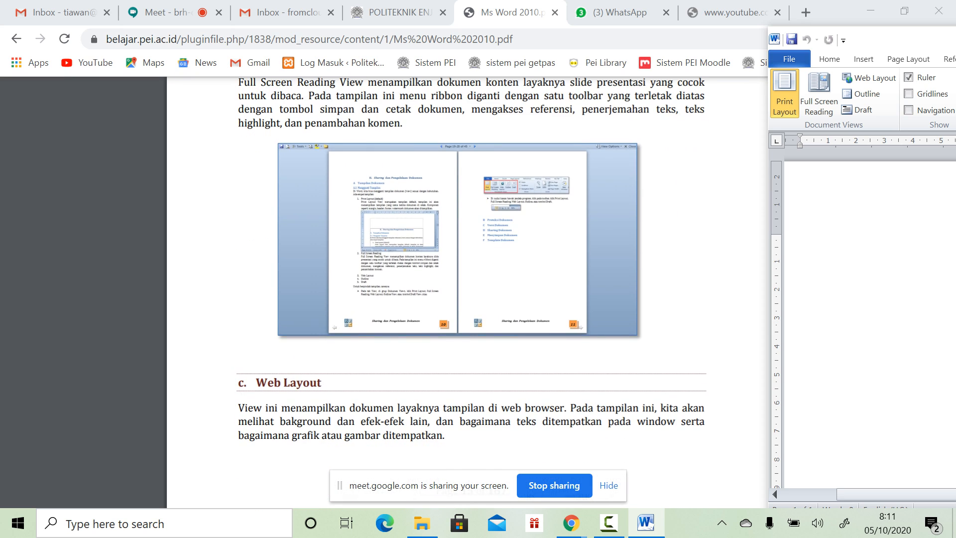
{"action": "scroll", "coordinate": [471, 292], "scroll_direction": "down", "scroll_amount": 8}
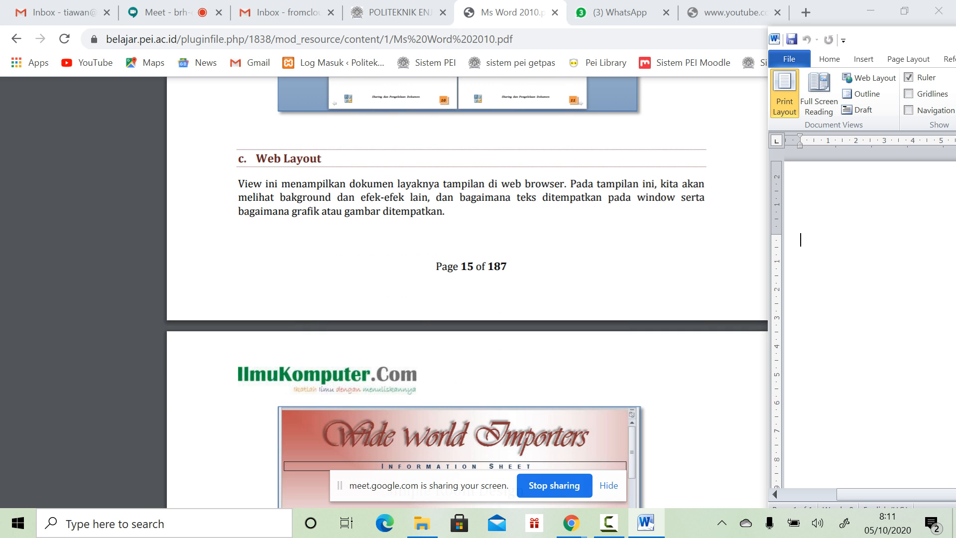
{"action": "scroll", "coordinate": [470, 292], "scroll_direction": "down", "scroll_amount": 5}
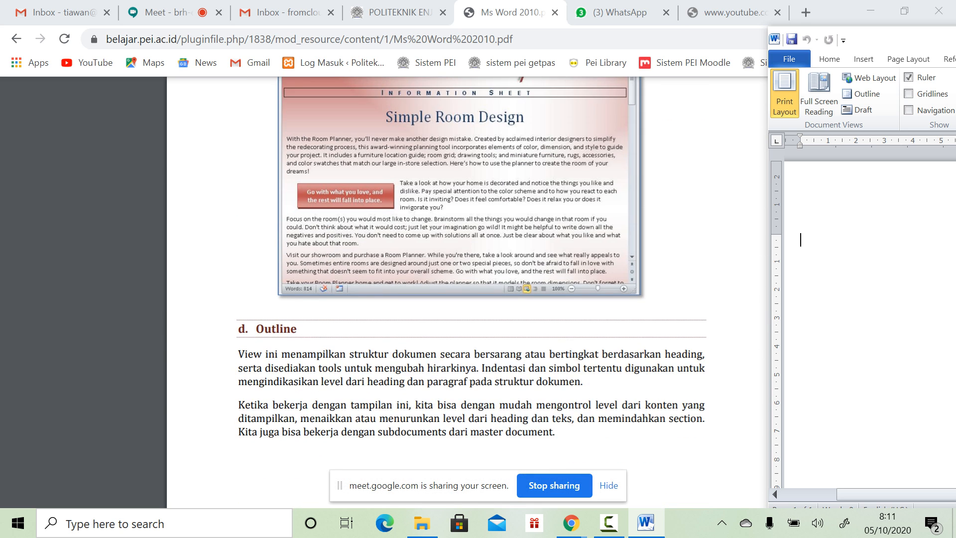
{"action": "scroll", "coordinate": [471, 291], "scroll_direction": "down", "scroll_amount": 8}
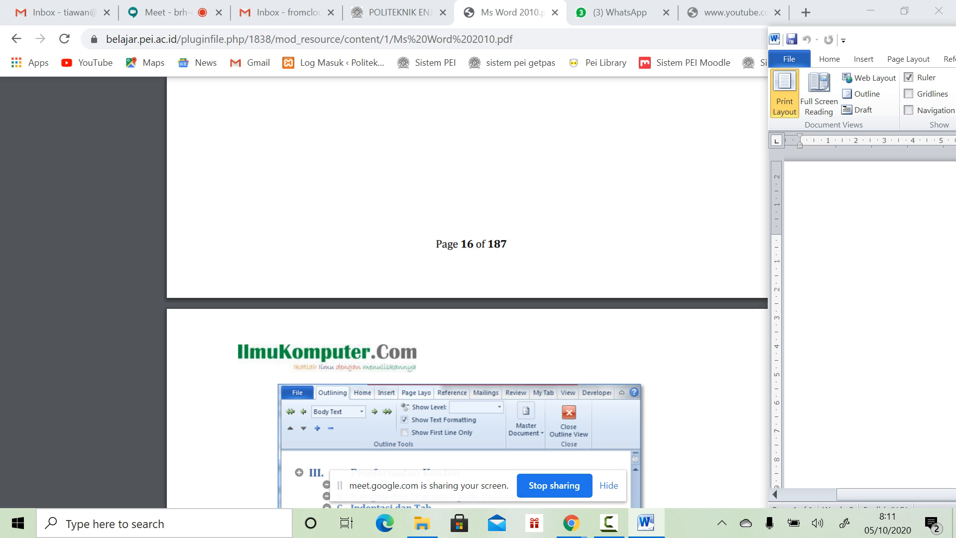
{"action": "scroll", "coordinate": [471, 292], "scroll_direction": "down", "scroll_amount": 5}
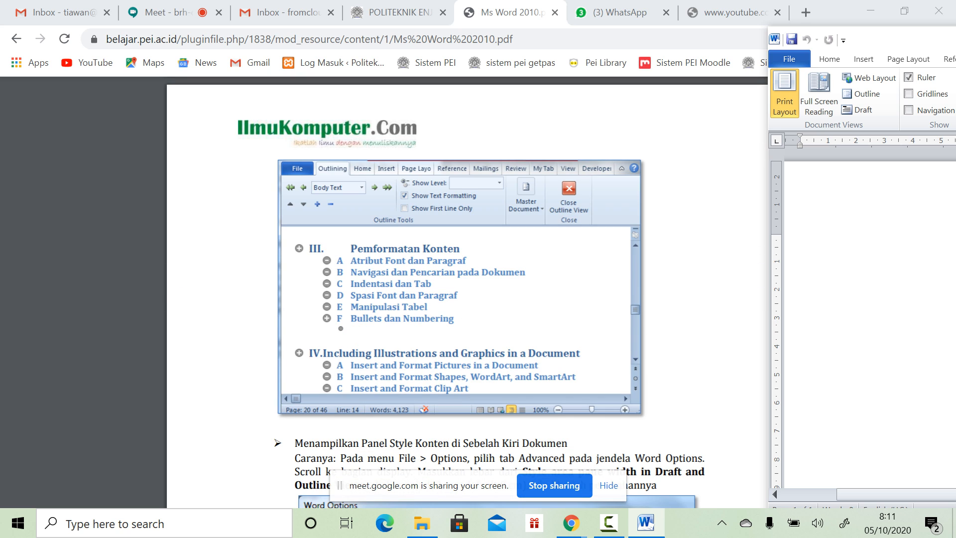
{"action": "scroll", "coordinate": [471, 292], "scroll_direction": "down", "scroll_amount": 5}
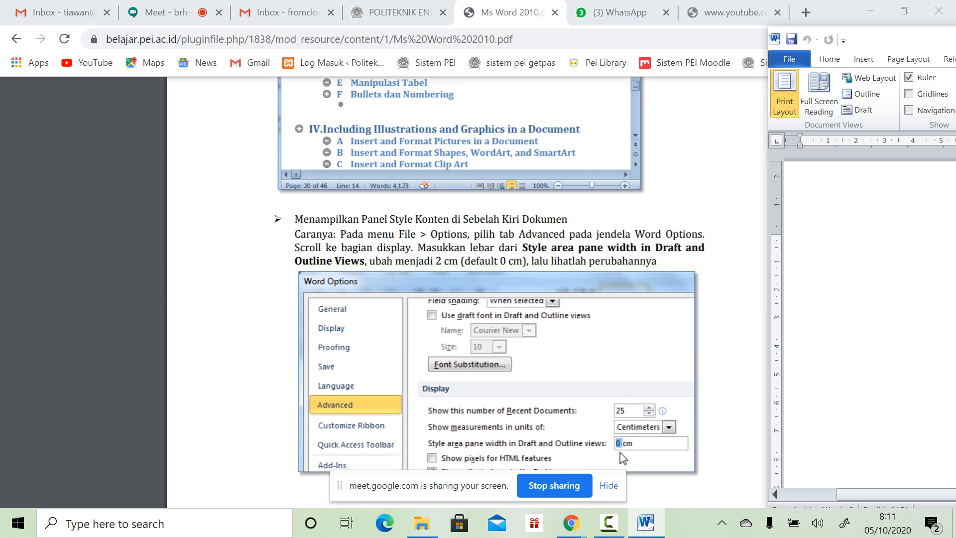
{"action": "scroll", "coordinate": [471, 292], "scroll_direction": "up", "scroll_amount": 2}
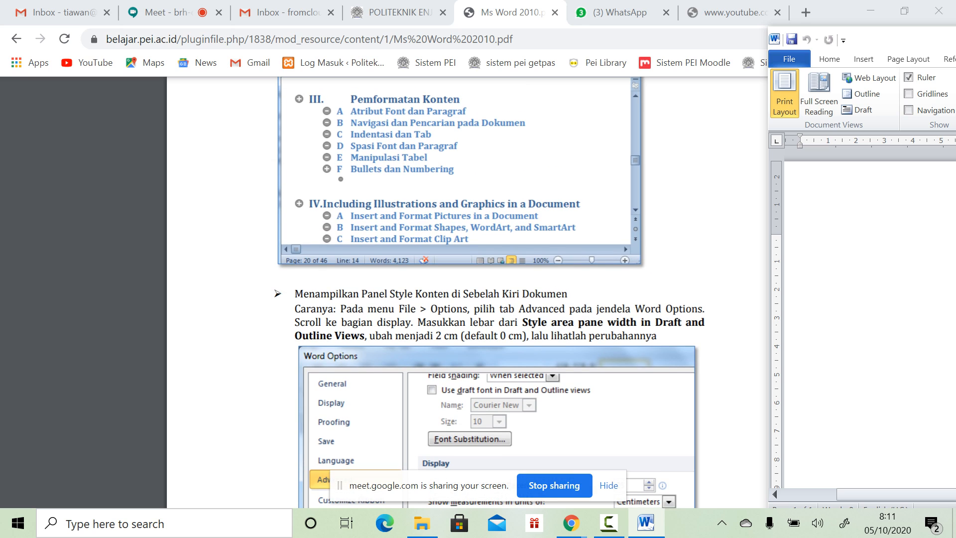
{"action": "scroll", "coordinate": [470, 291], "scroll_direction": "up", "scroll_amount": 3}
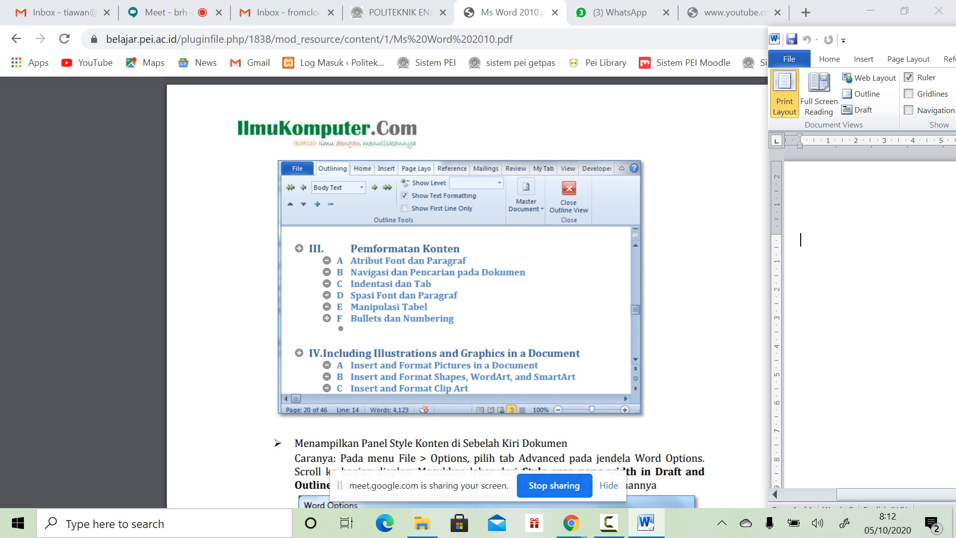
{"action": "scroll", "coordinate": [471, 292], "scroll_direction": "down", "scroll_amount": 12}
Step: Scroll the PDF past the split-window and Arrange All pages to page 24's text-selection table
{"action": "scroll", "coordinate": [471, 292], "scroll_direction": "down", "scroll_amount": 3}
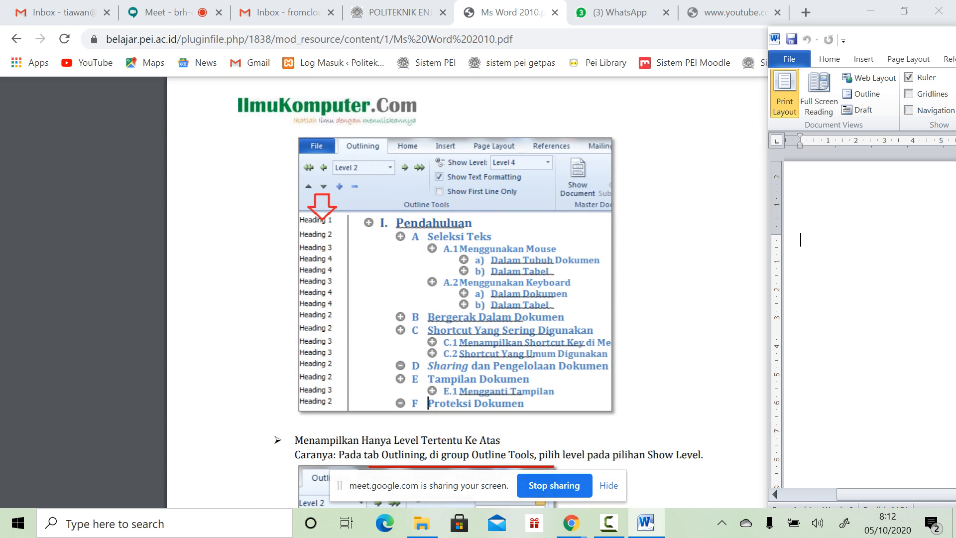
{"action": "scroll", "coordinate": [471, 292], "scroll_direction": "up", "scroll_amount": 9}
{"action": "scroll", "coordinate": [622, 309], "scroll_direction": "down", "scroll_amount": 9}
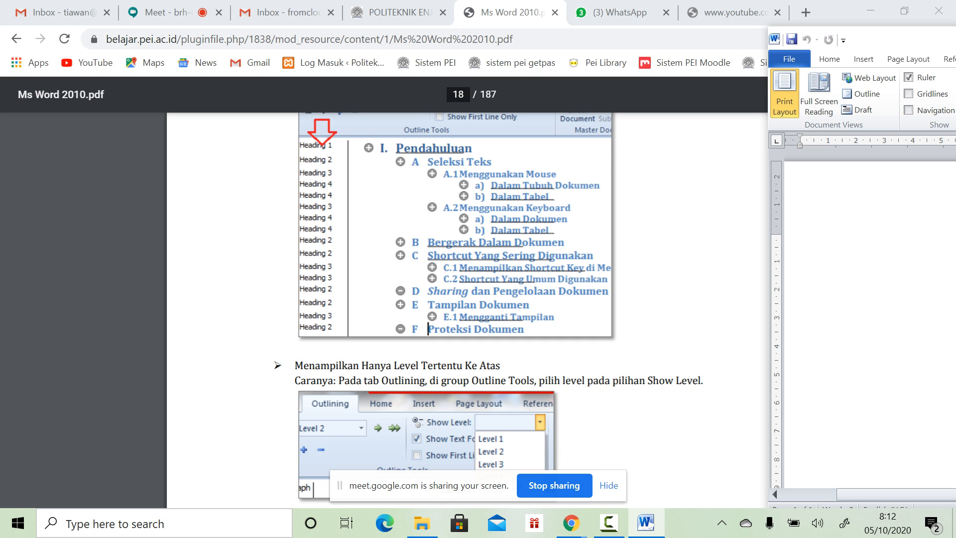
{"action": "scroll", "coordinate": [468, 309], "scroll_direction": "down", "scroll_amount": 5}
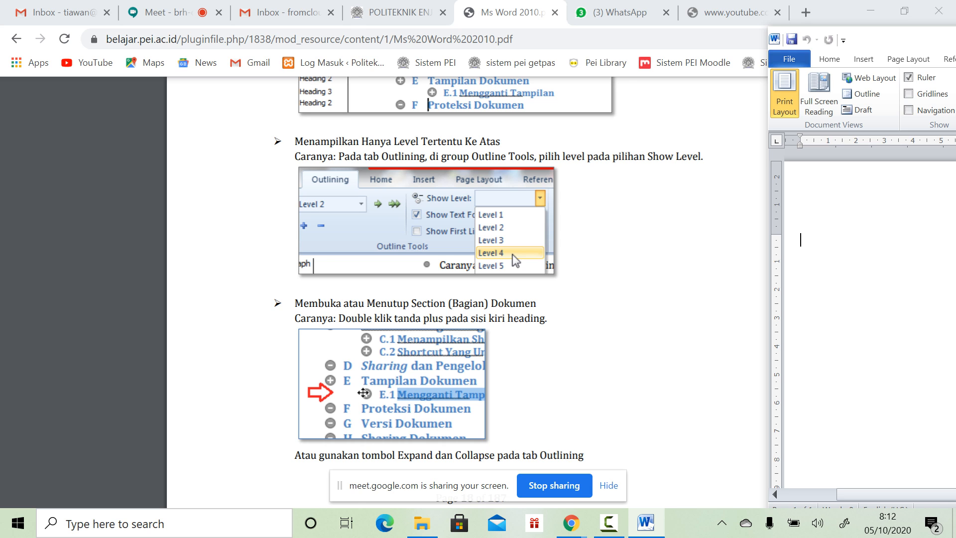
{"action": "scroll", "coordinate": [467, 292], "scroll_direction": "down", "scroll_amount": 10}
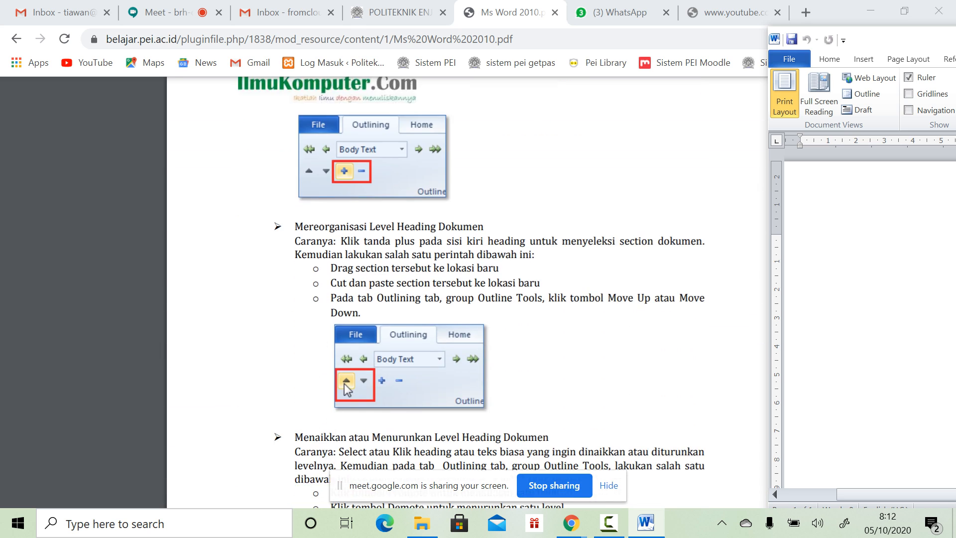
{"action": "scroll", "coordinate": [467, 292], "scroll_direction": "down", "scroll_amount": 10}
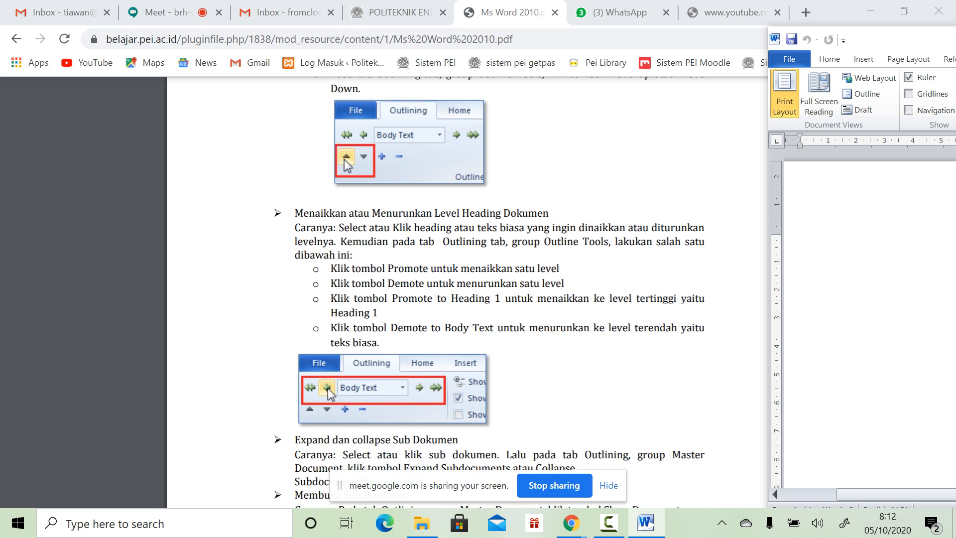
{"action": "scroll", "coordinate": [467, 292], "scroll_direction": "down", "scroll_amount": 5}
{"action": "scroll", "coordinate": [467, 292], "scroll_direction": "down", "scroll_amount": 10}
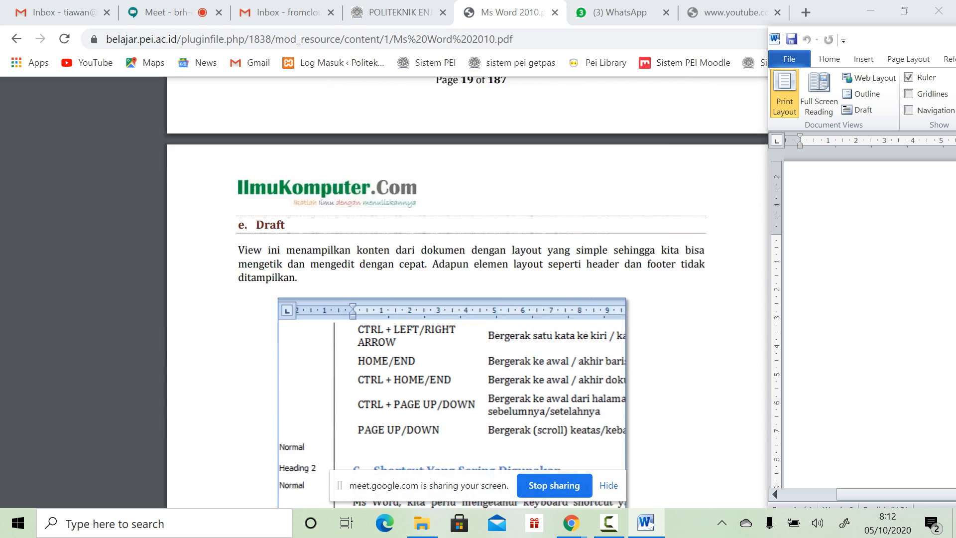
{"action": "scroll", "coordinate": [466, 292], "scroll_direction": "down", "scroll_amount": 10}
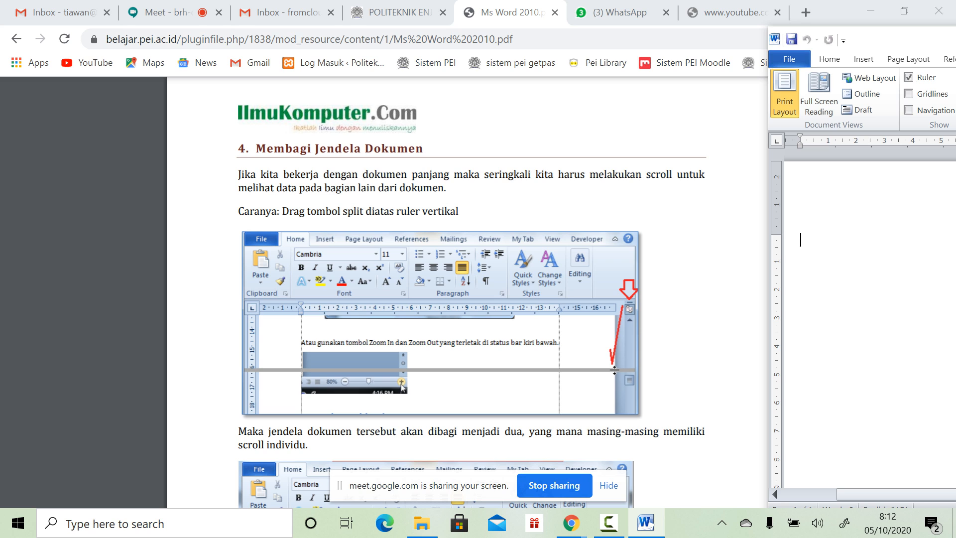
{"action": "scroll", "coordinate": [467, 292], "scroll_direction": "down", "scroll_amount": 2}
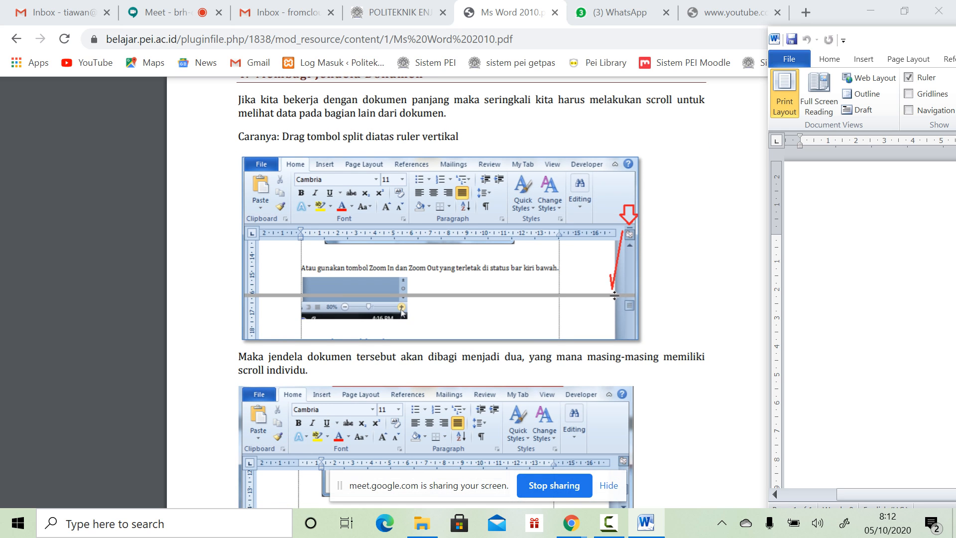
{"action": "scroll", "coordinate": [467, 292], "scroll_direction": "down", "scroll_amount": 8}
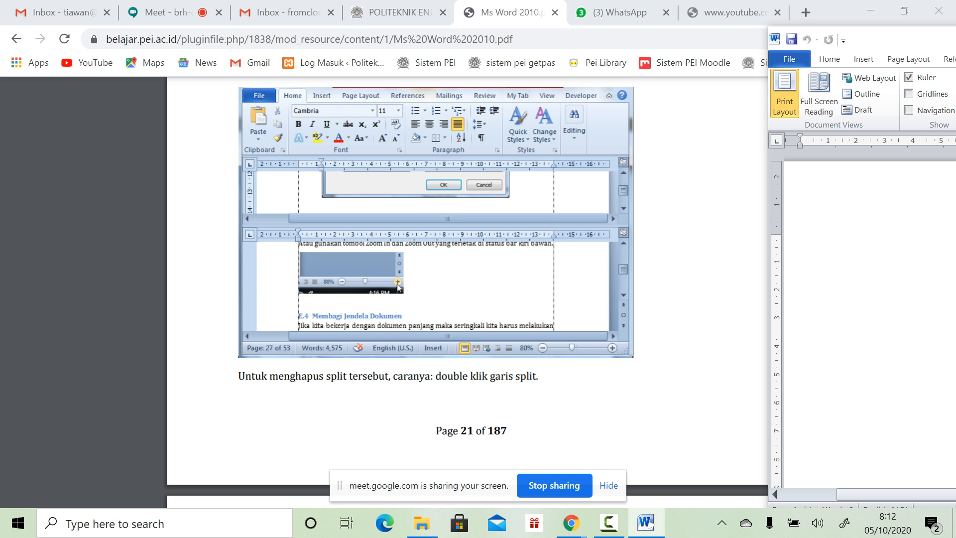
{"action": "scroll", "coordinate": [467, 292], "scroll_direction": "down", "scroll_amount": 6}
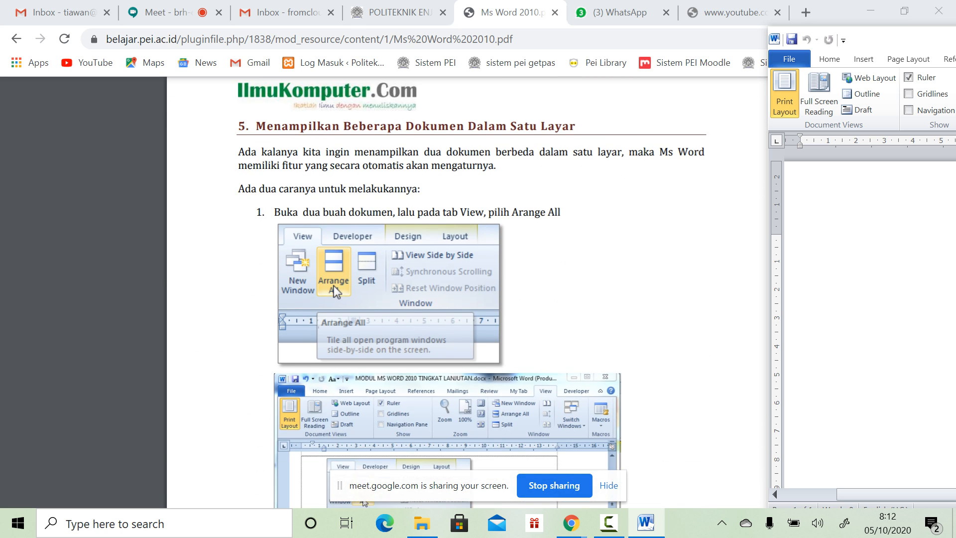
{"action": "scroll", "coordinate": [467, 292], "scroll_direction": "down", "scroll_amount": 6}
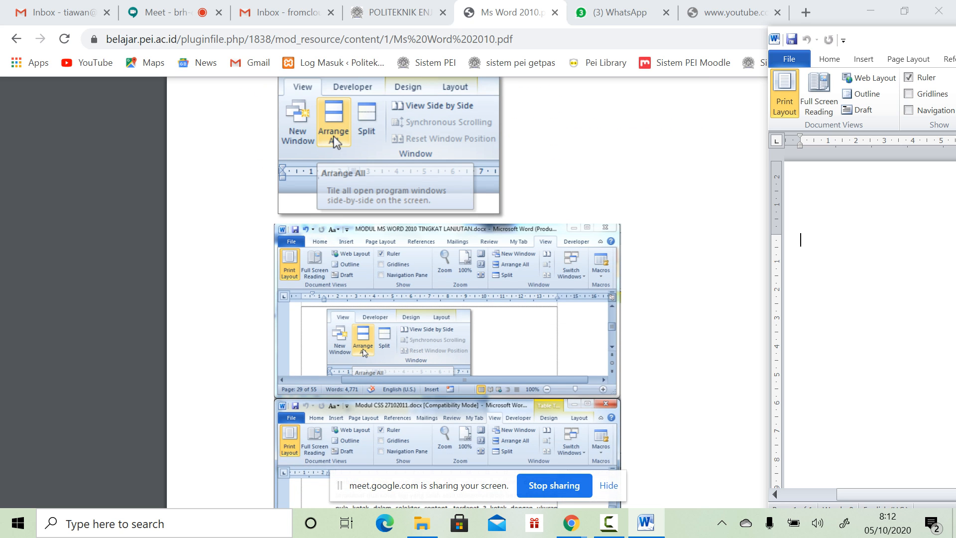
{"action": "scroll", "coordinate": [467, 292], "scroll_direction": "down", "scroll_amount": 6}
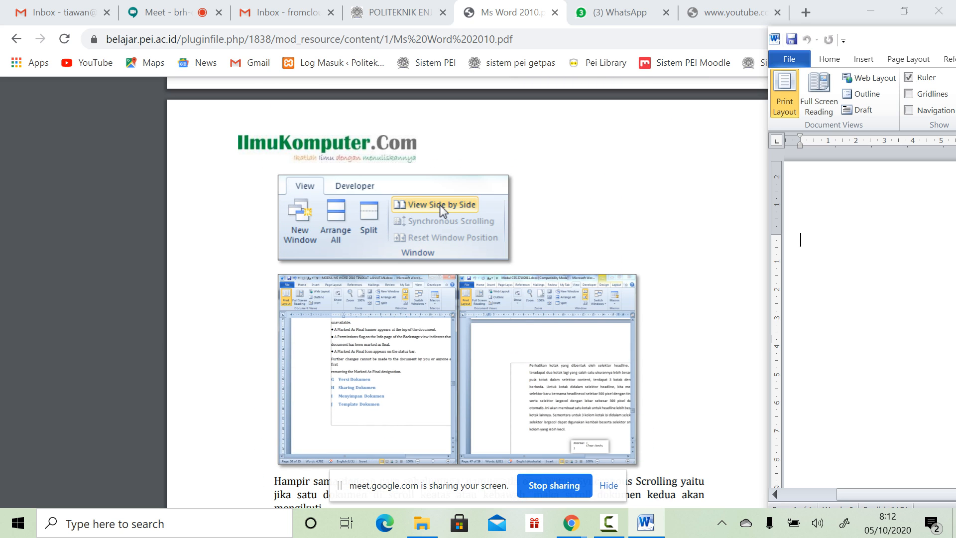
{"action": "scroll", "coordinate": [467, 292], "scroll_direction": "down", "scroll_amount": 8}
{"action": "scroll", "coordinate": [467, 292], "scroll_direction": "down", "scroll_amount": 7}
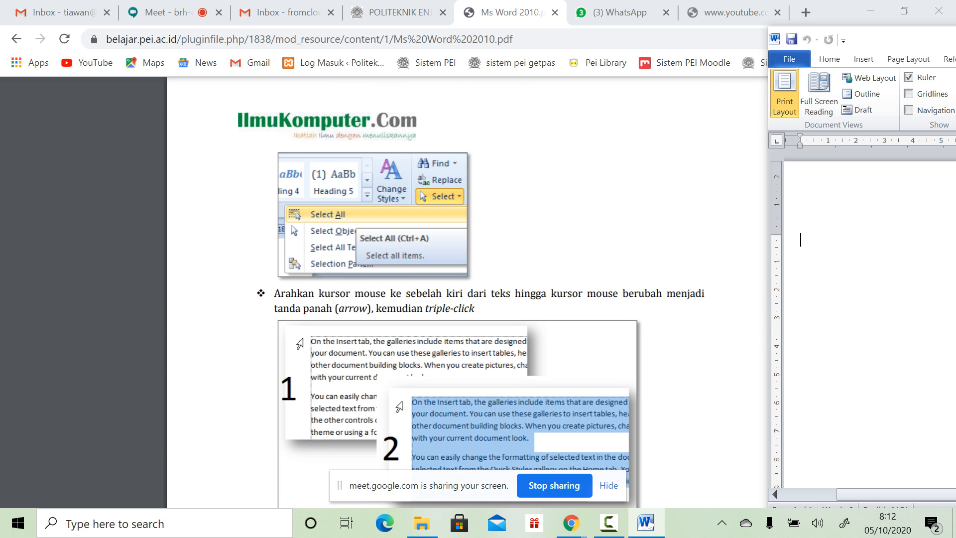
{"action": "scroll", "coordinate": [467, 292], "scroll_direction": "down", "scroll_amount": 11}
{"action": "scroll", "coordinate": [467, 292], "scroll_direction": "up", "scroll_amount": 2}
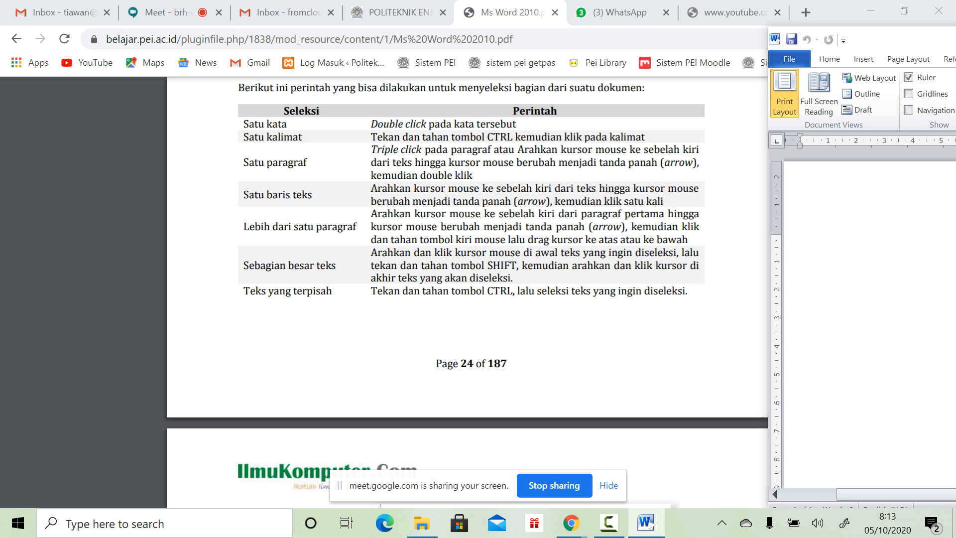
Step: Type 'gjyj fufhfh', then practice selecting a single word and the whole paragraph
{"action": "scroll", "coordinate": [467, 292], "scroll_direction": "up", "scroll_amount": 2}
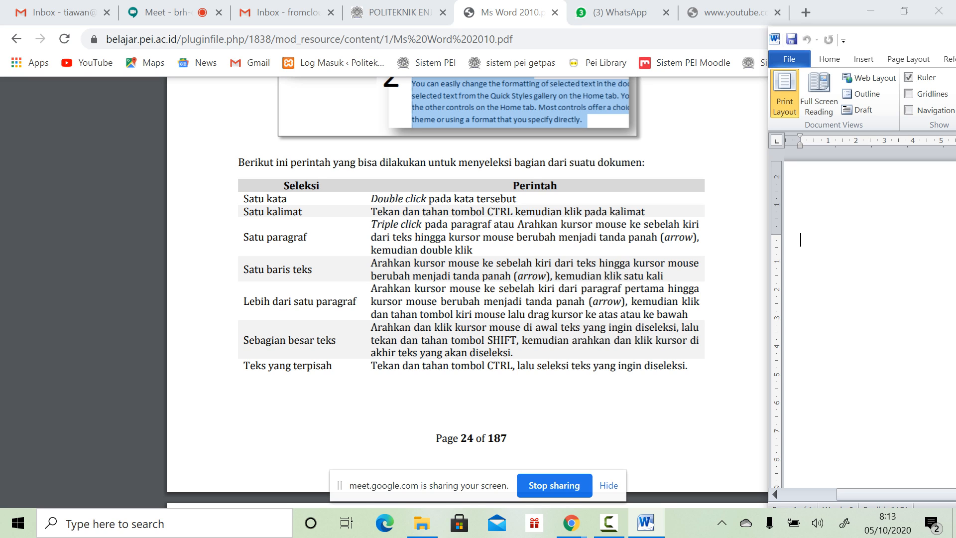
{"action": "type", "text": "gjyj fufhfh"}
{"action": "double_click", "coordinate": [834, 240]}
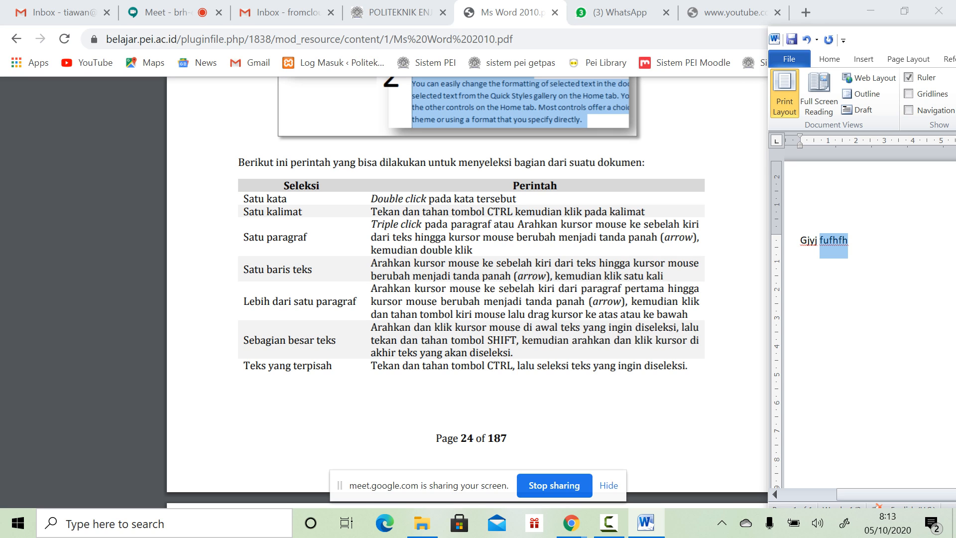
{"action": "left_click", "coordinate": [848, 241]}
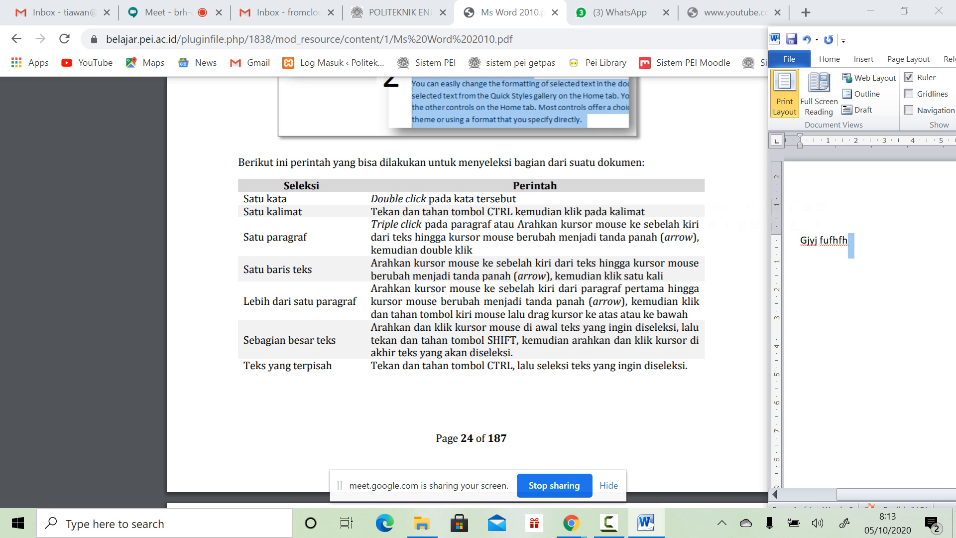
{"action": "double_click", "coordinate": [802, 240]}
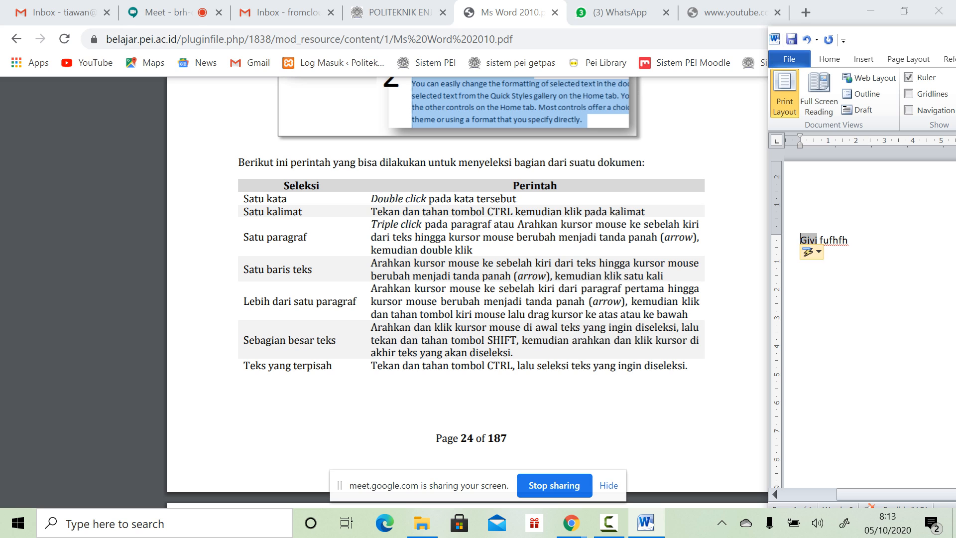
{"action": "triple_click", "coordinate": [803, 240]}
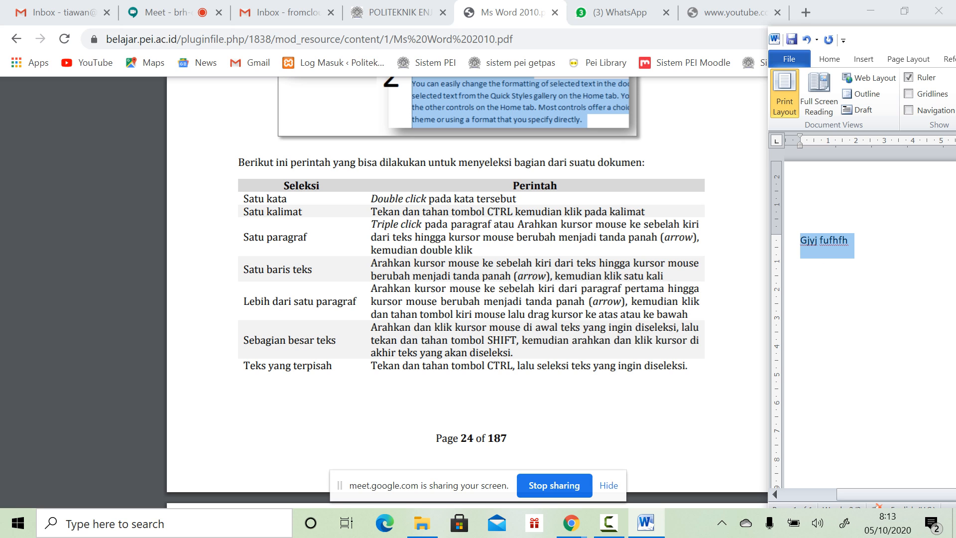
Step: Scroll the PDF guide to page 25's 'b. Dalam Tabel' section and move Word further into view
{"action": "scroll", "coordinate": [466, 292], "scroll_direction": "down", "scroll_amount": 15}
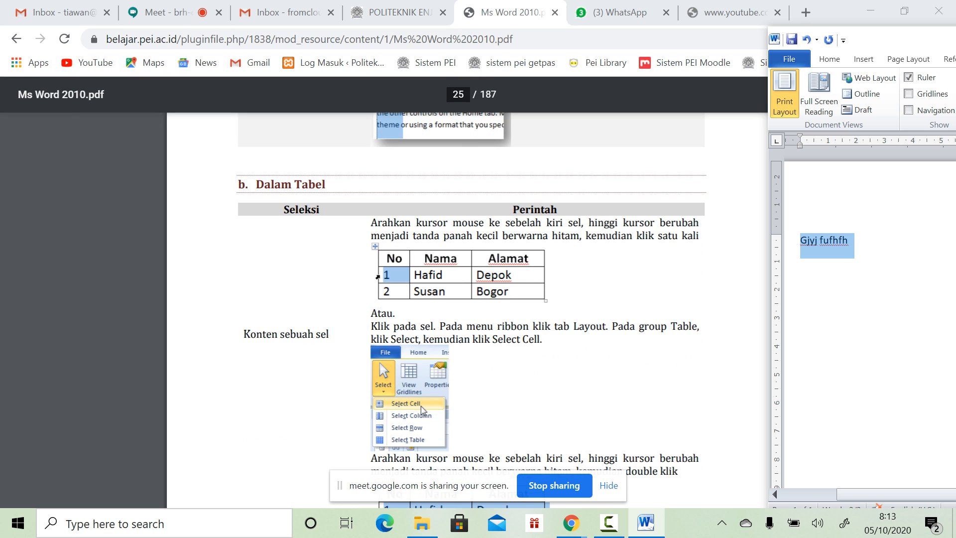
{"action": "scroll", "coordinate": [471, 310], "scroll_direction": "down", "scroll_amount": 3}
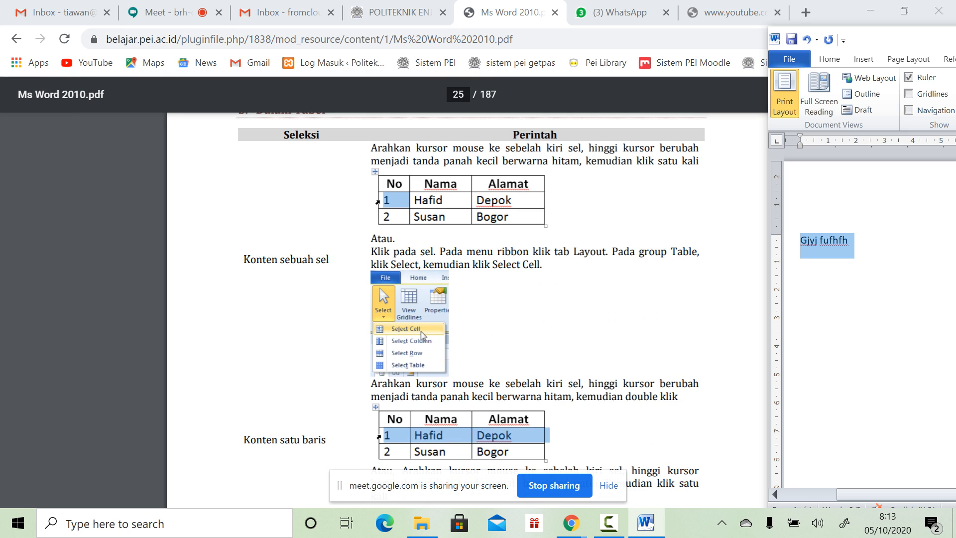
{"action": "left_click_drag", "start_coordinate": [876, 41], "coordinate": [592, 34]}
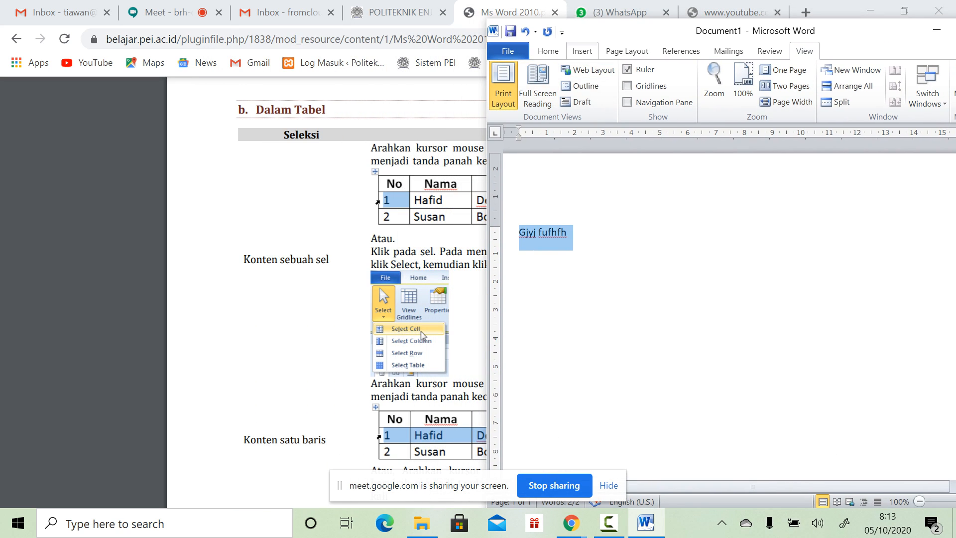
Step: Delete the selected practice text and insert an empty 3-column, 2-row table
{"action": "left_click", "coordinate": [582, 51]}
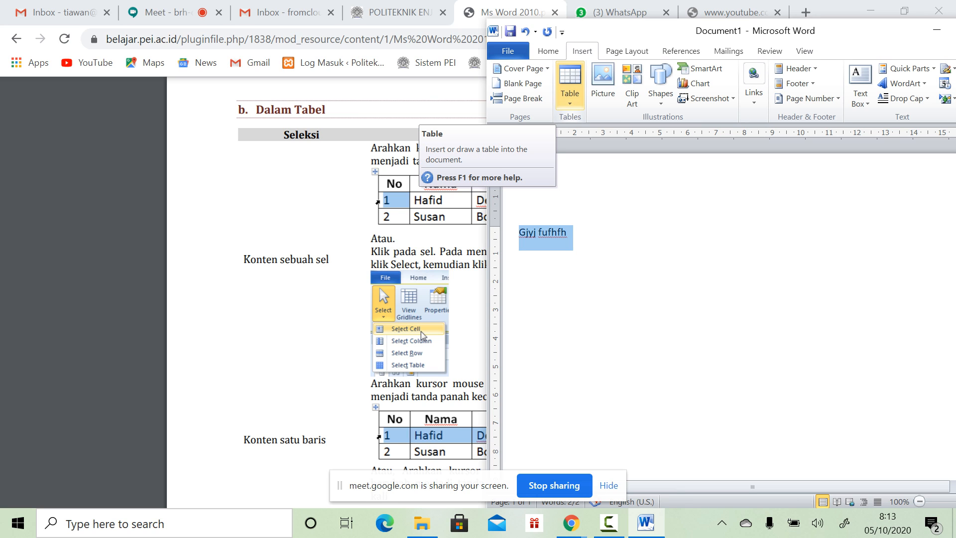
{"action": "left_click", "coordinate": [570, 87]}
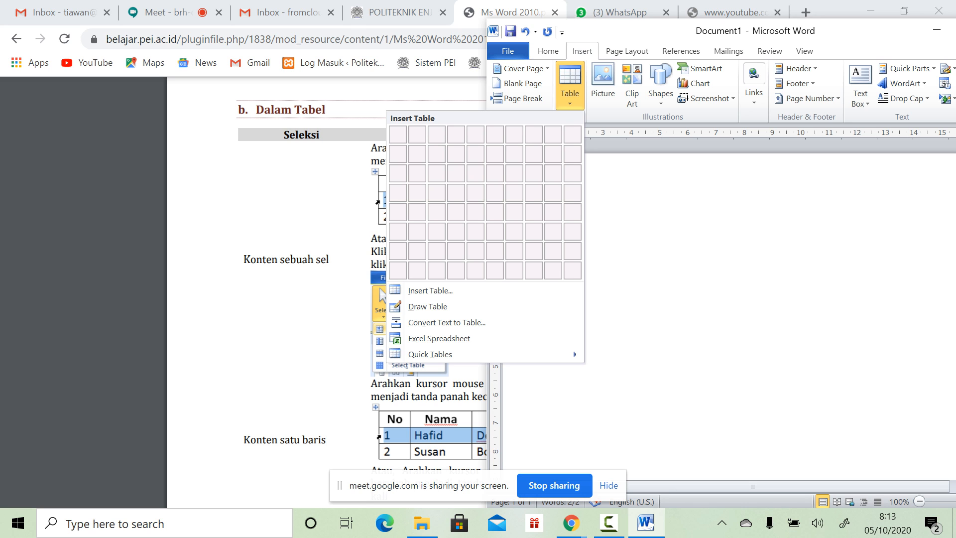
{"action": "key", "text": "Escape"}
{"action": "key", "text": "Delete"}
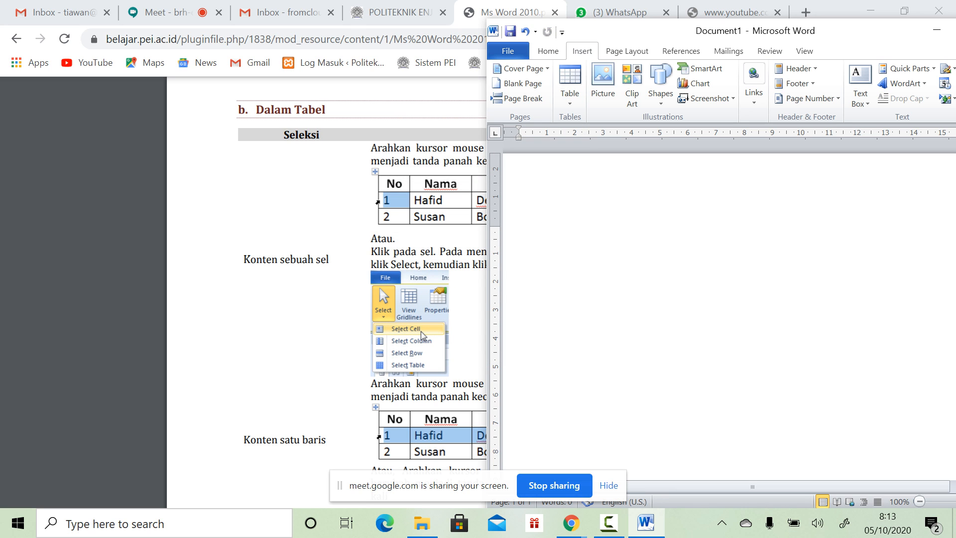
{"action": "left_click", "coordinate": [569, 87]}
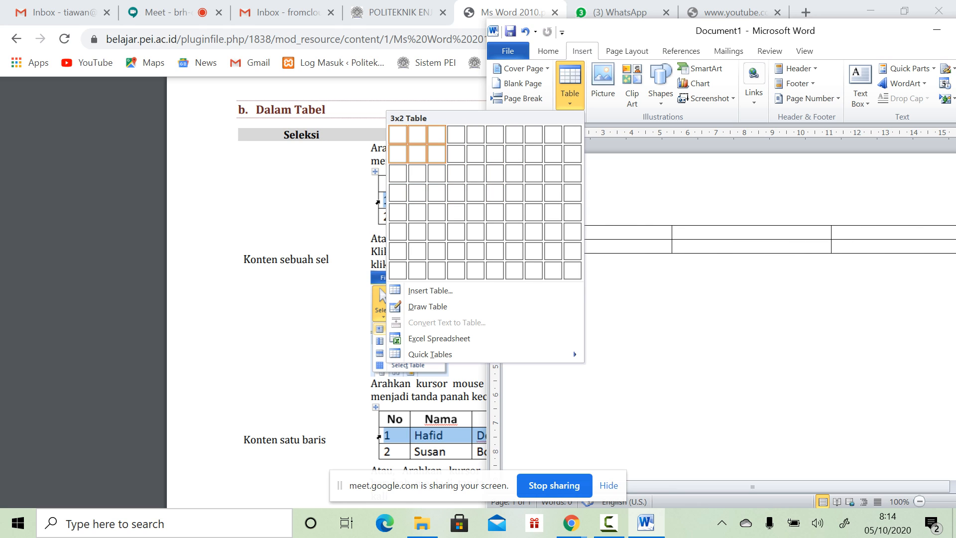
{"action": "left_click", "coordinate": [436, 154]}
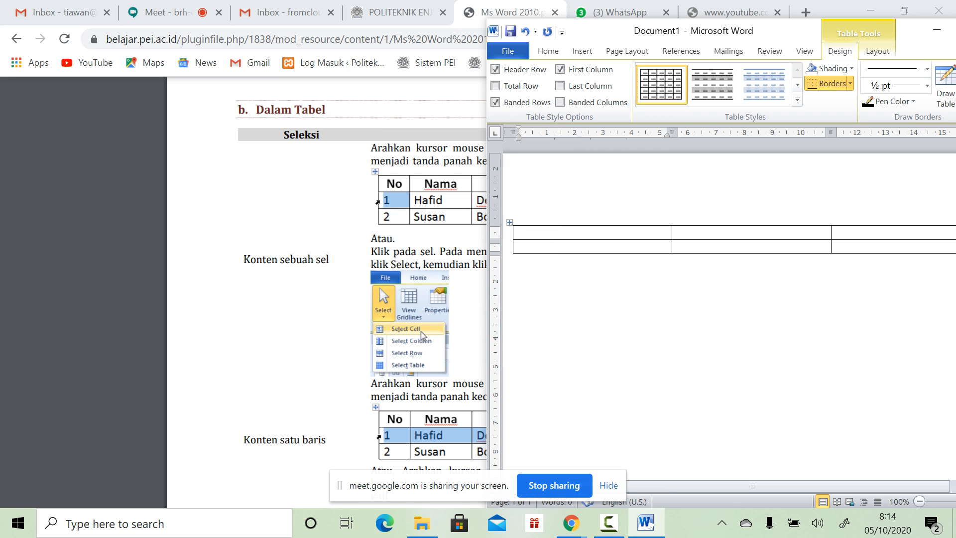
{"action": "left_click_drag", "start_coordinate": [779, 32], "coordinate": [556, 52]}
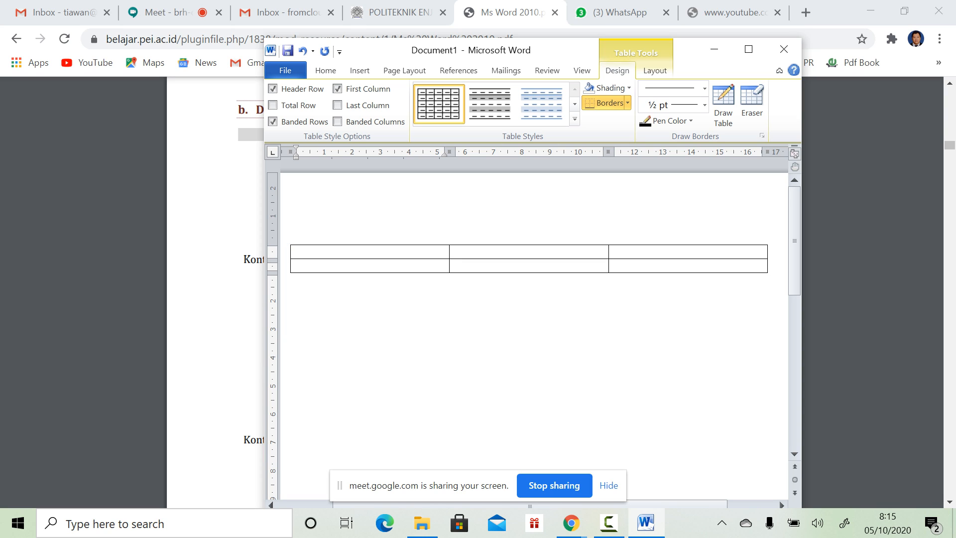
{"action": "left_click", "coordinate": [370, 243]}
{"action": "left_click", "coordinate": [528, 243]}
{"action": "left_click", "coordinate": [688, 243]}
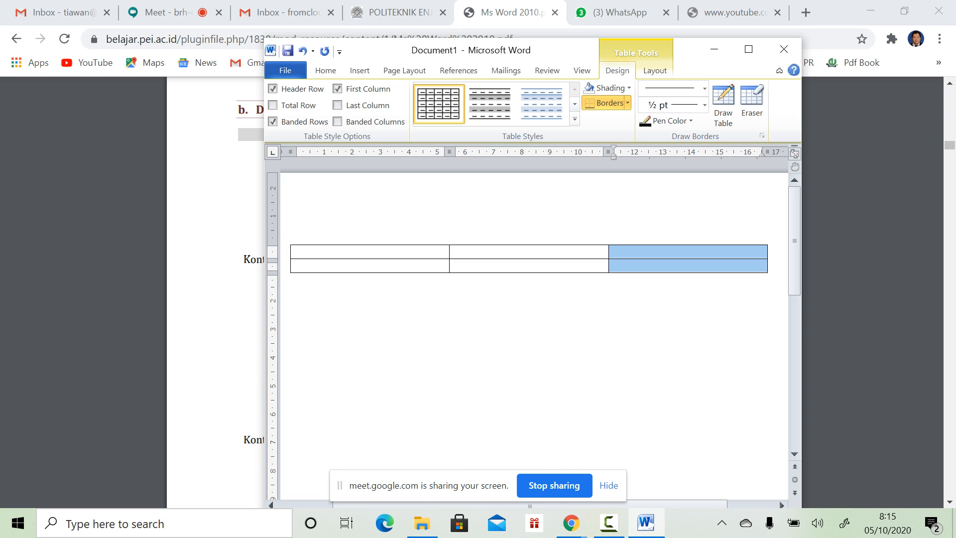
{"action": "left_click", "coordinate": [296, 251]}
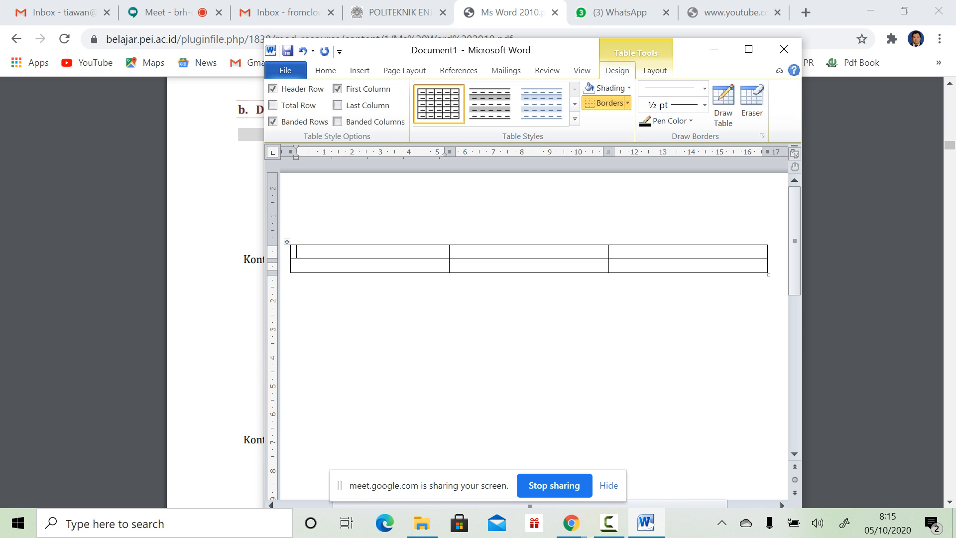
{"action": "left_click_drag", "start_coordinate": [527, 252], "coordinate": [298, 251]}
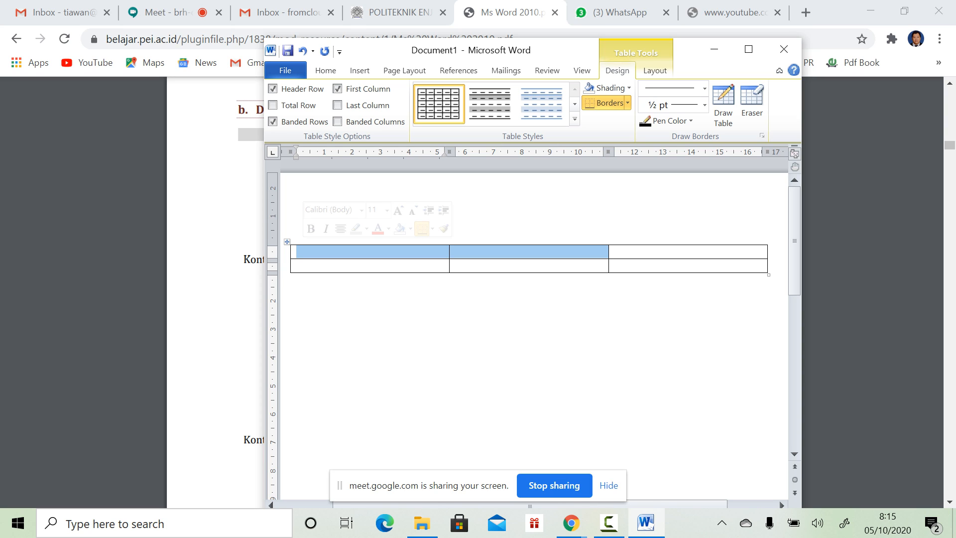
{"action": "left_click", "coordinate": [455, 265]}
{"action": "left_click_drag", "start_coordinate": [498, 252], "coordinate": [348, 252]}
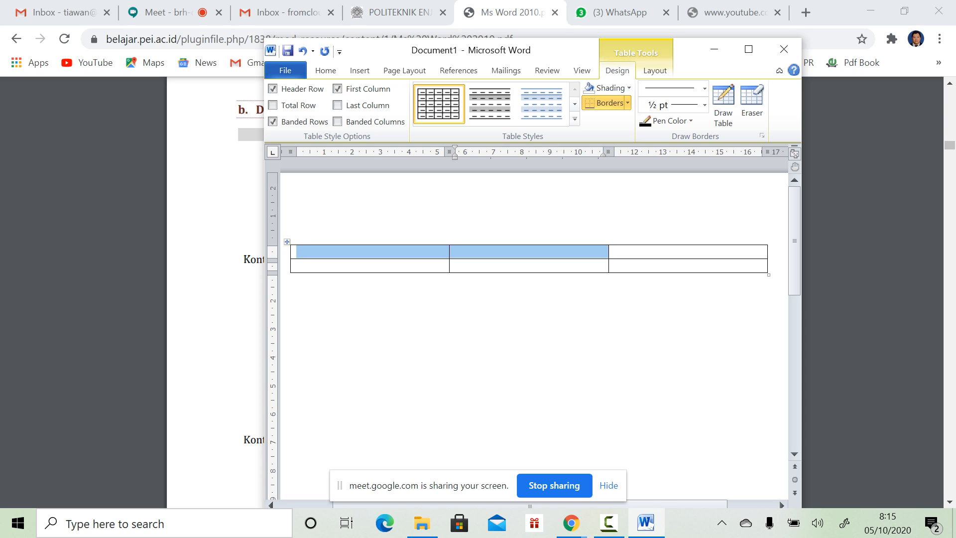
{"action": "left_click_drag", "start_coordinate": [587, 252], "coordinate": [647, 252]}
{"action": "left_click_drag", "start_coordinate": [297, 265], "coordinate": [622, 265]}
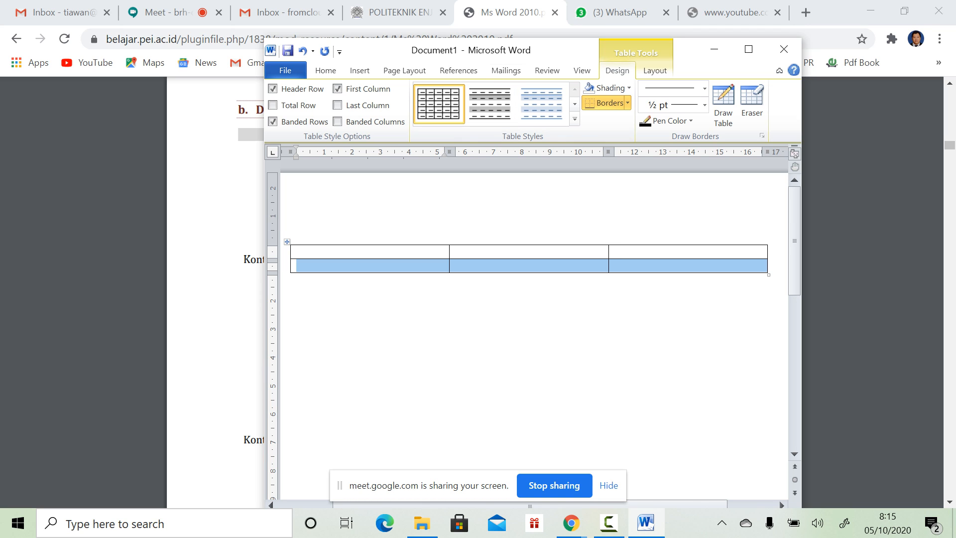
{"action": "left_click", "coordinate": [298, 280]}
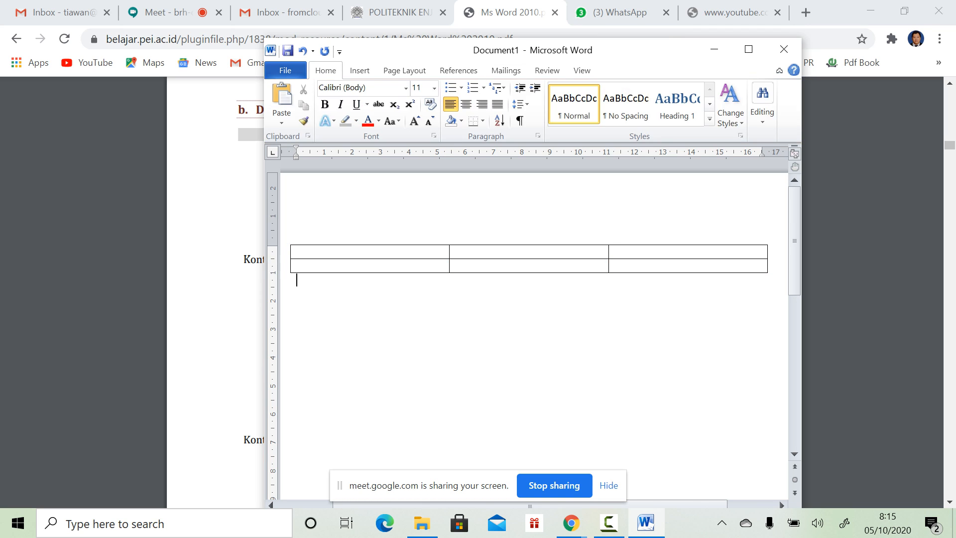
{"action": "left_click_drag", "start_coordinate": [616, 50], "coordinate": [643, 47]}
Step: Undo the small table and insert a 5x5 table instead
{"action": "key", "text": "ctrl+z"}
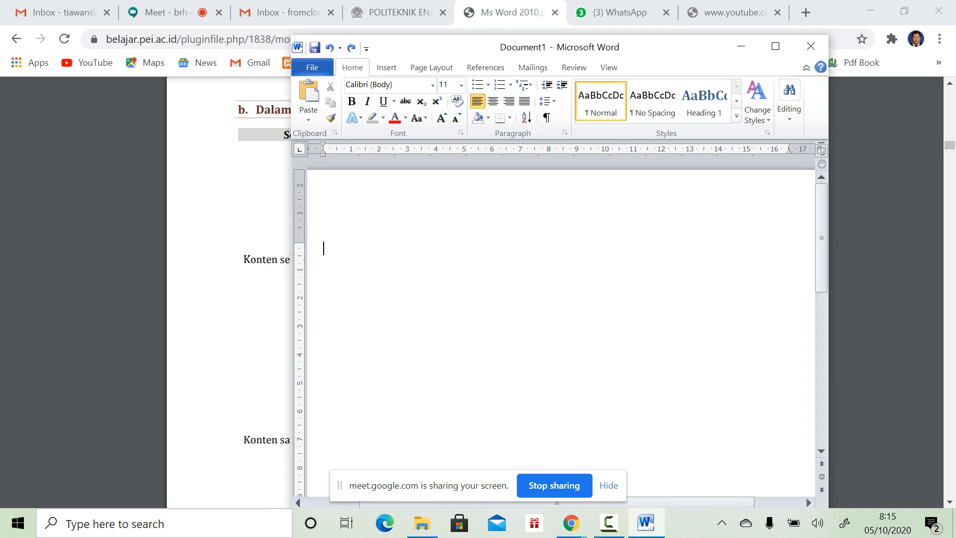
{"action": "left_click", "coordinate": [386, 67]}
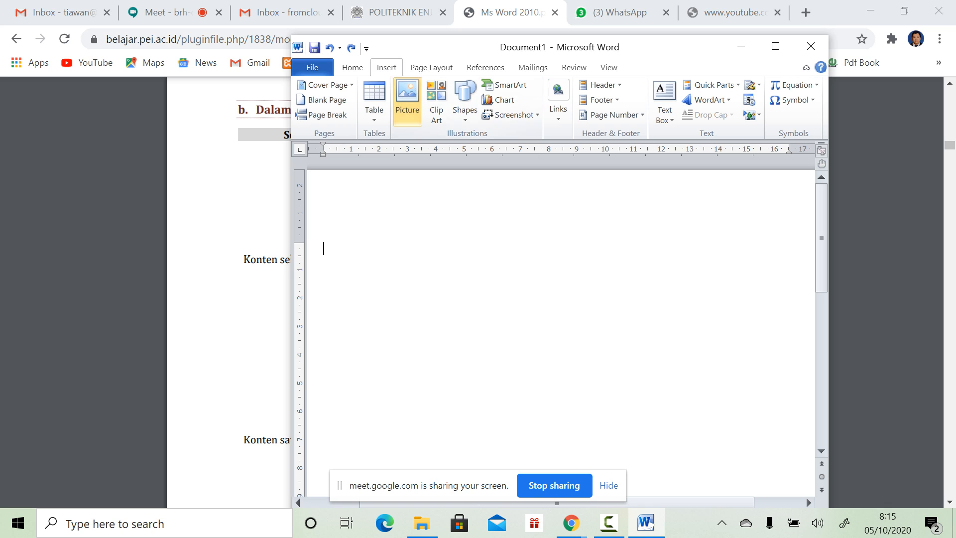
{"action": "left_click", "coordinate": [374, 102]}
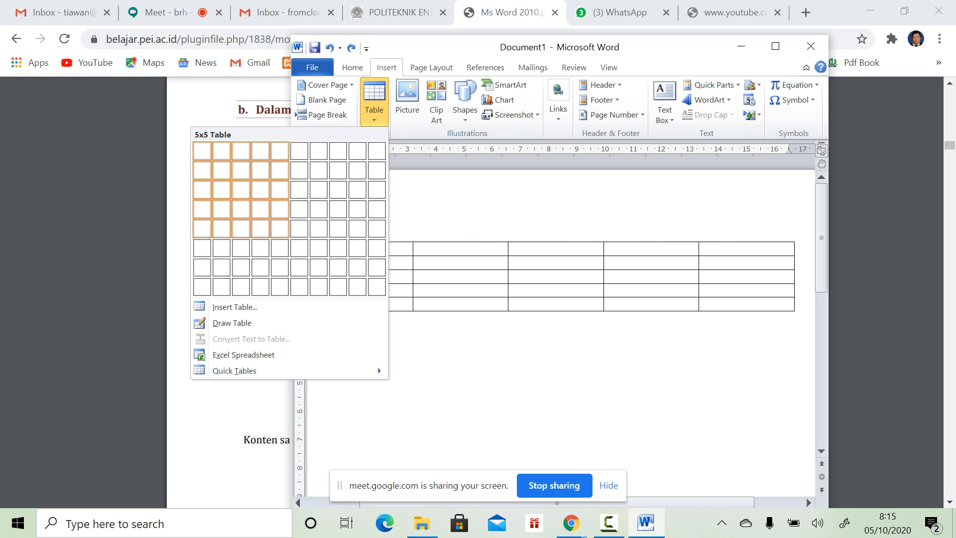
{"action": "left_click", "coordinate": [279, 229]}
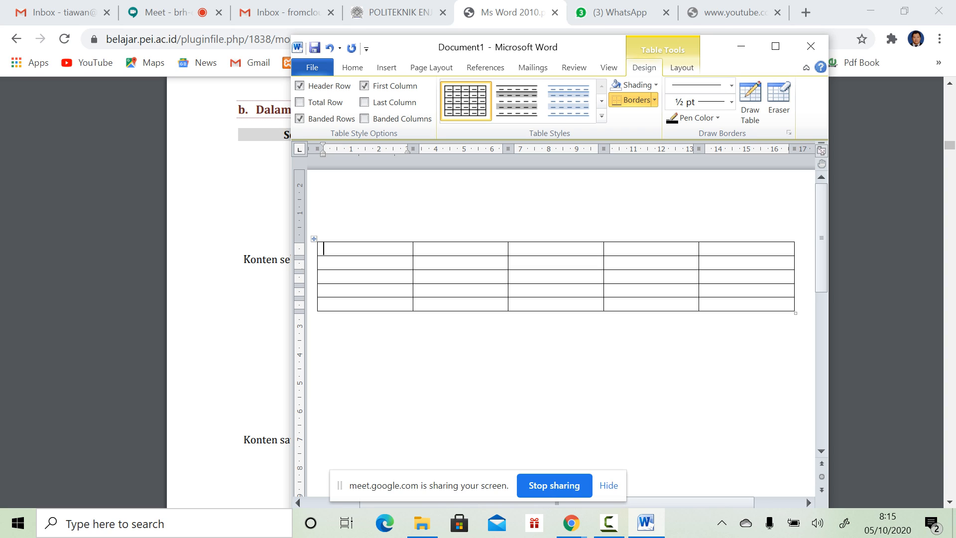
Step: Fill the header row with No., Nama, No. Hp, Alamat and Keterangan
{"action": "type", "text": "No."}
{"action": "key", "text": "Tab"}
{"action": "type", "text": "Nama"}
{"action": "key", "text": "Tab"}
{"action": "type", "text": "Ke"}
{"action": "key", "text": "BackSpace"}
{"action": "type", "text": "No. Hp"}
{"action": "key", "text": "Tab"}
{"action": "type", "text": "A"}
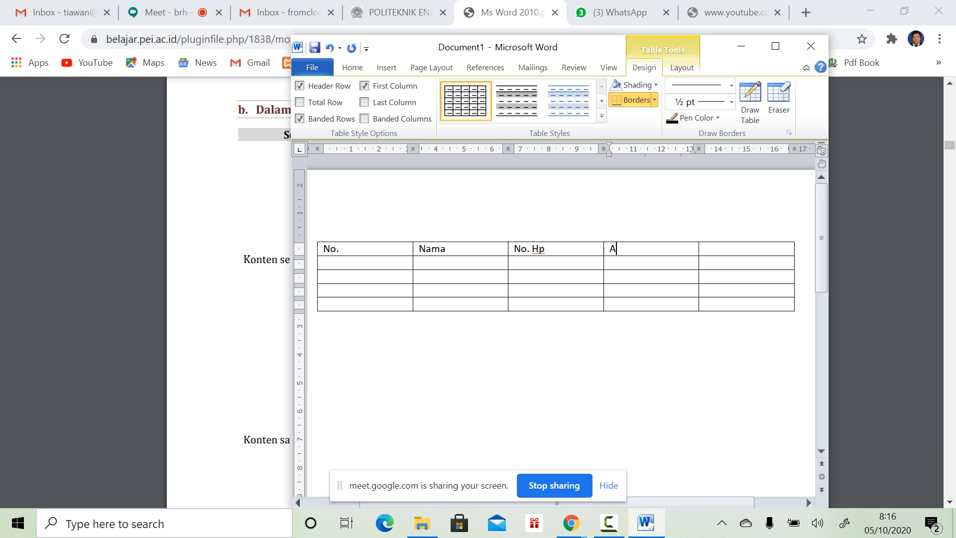
{"action": "type", "text": "lamat"}
{"action": "key", "text": "Tab"}
{"action": "type", "text": "Keye"}
{"action": "key", "text": "BackSpace"}
{"action": "key", "text": "BackSpace"}
{"action": "type", "text": "terangan"}
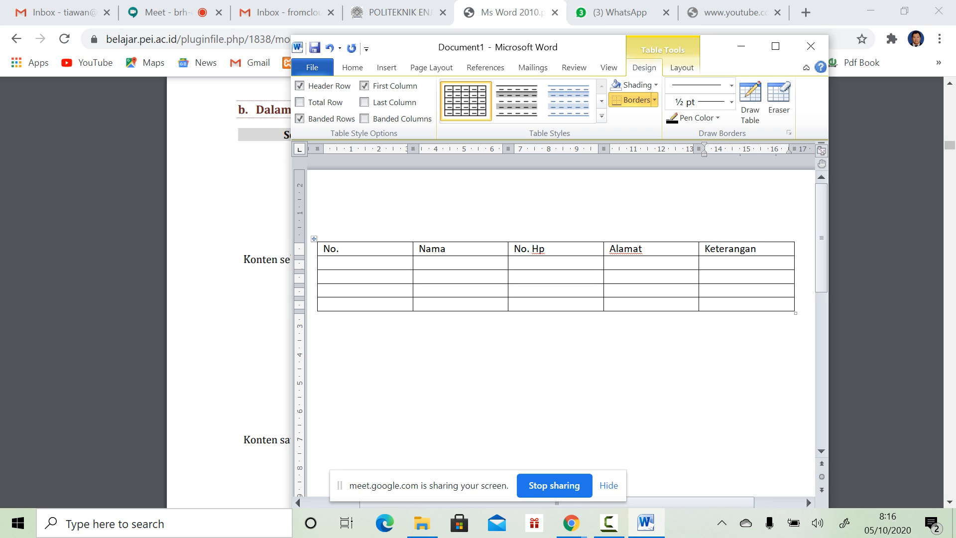
{"action": "left_click", "coordinate": [323, 318]}
Step: Add an empty line above the table and type 'Tabel 1. Identitas Mahasiswa'
{"action": "left_click", "coordinate": [324, 304]}
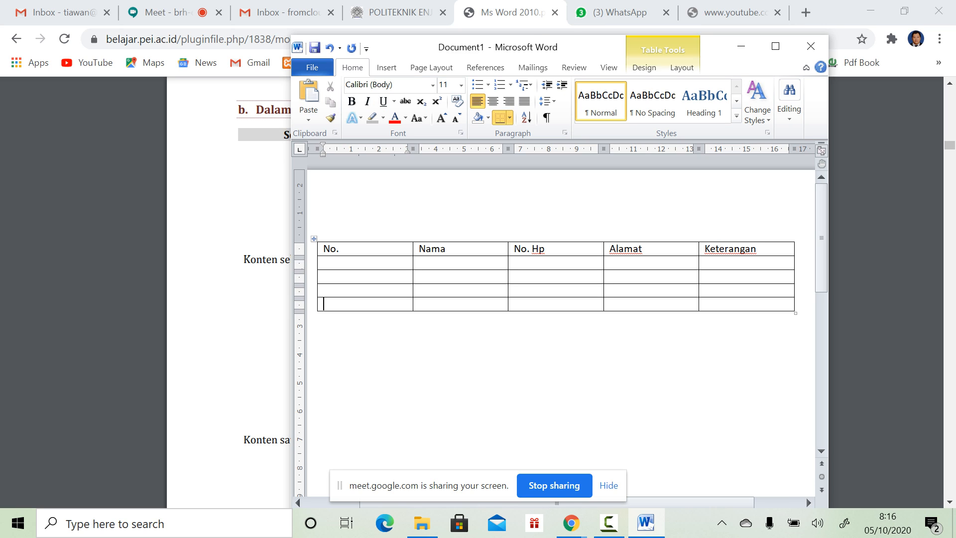
{"action": "key", "text": "Return"}
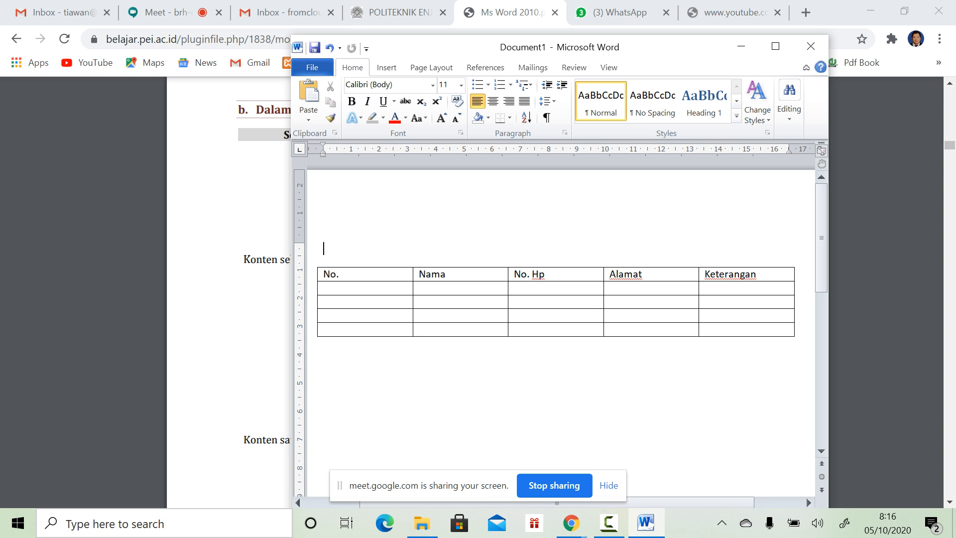
{"action": "type", "text": "Tabel 1. Identita"}
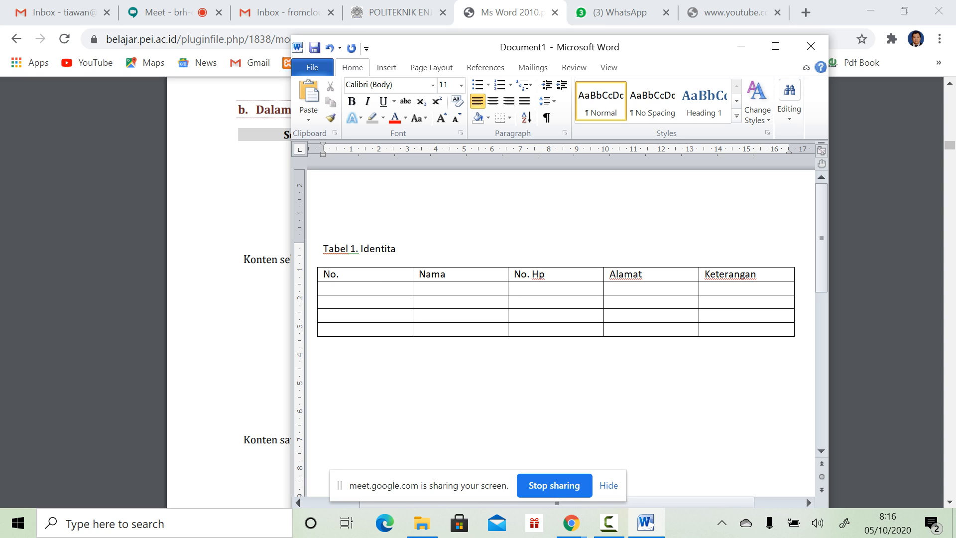
{"action": "type", "text": "s Mahasiswa"}
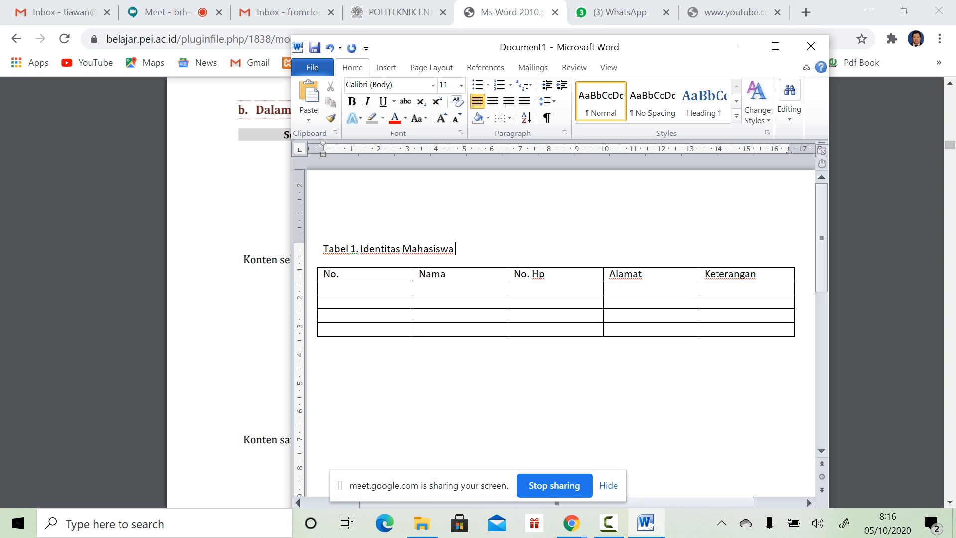
Step: Centre the 'Tabel 1. Identitas Mahasiswa' caption line
{"action": "left_click_drag", "start_coordinate": [457, 249], "coordinate": [189, 251]}
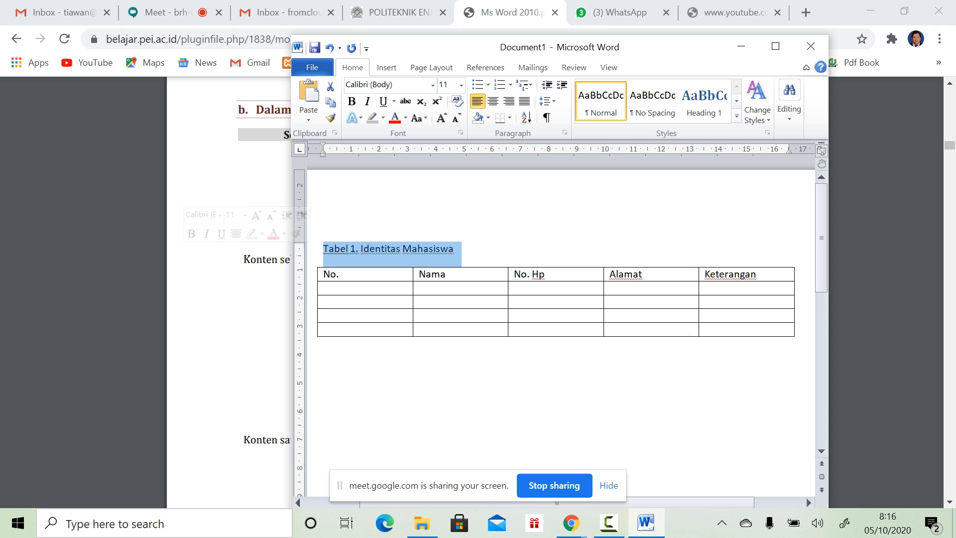
{"action": "left_click", "coordinate": [493, 102]}
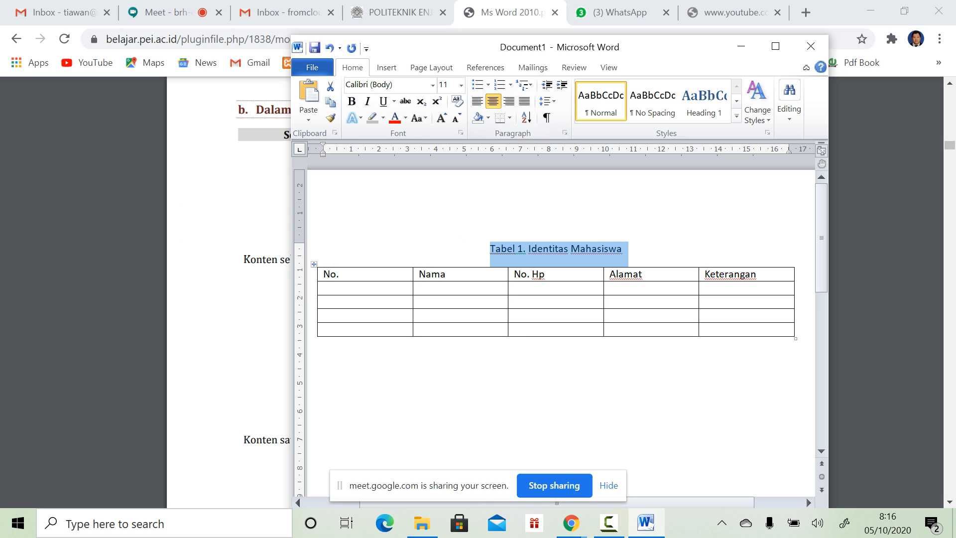
{"action": "left_click", "coordinate": [324, 344]}
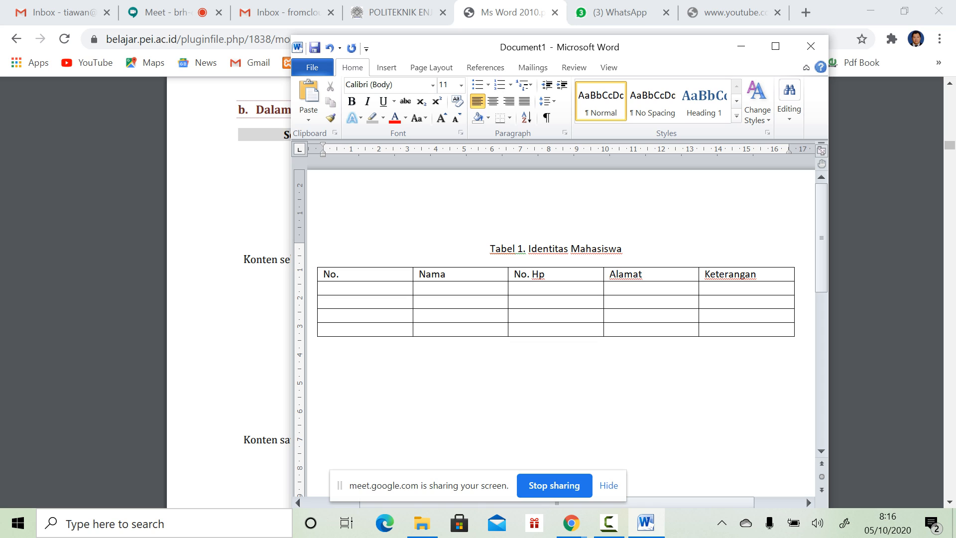
{"action": "left_click", "coordinate": [386, 67]}
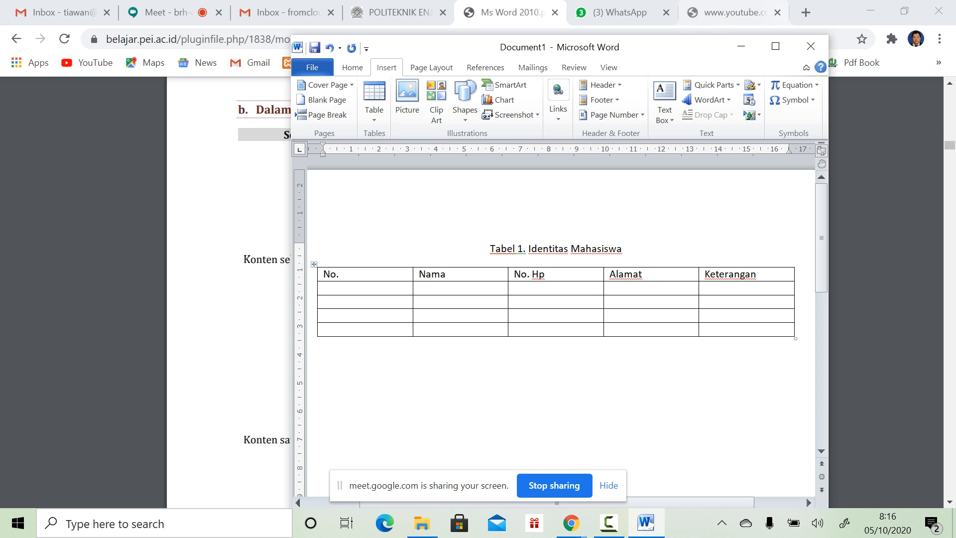
Step: In a new tab, search Google Images for 'amoung us'
{"action": "left_click", "coordinate": [806, 12]}
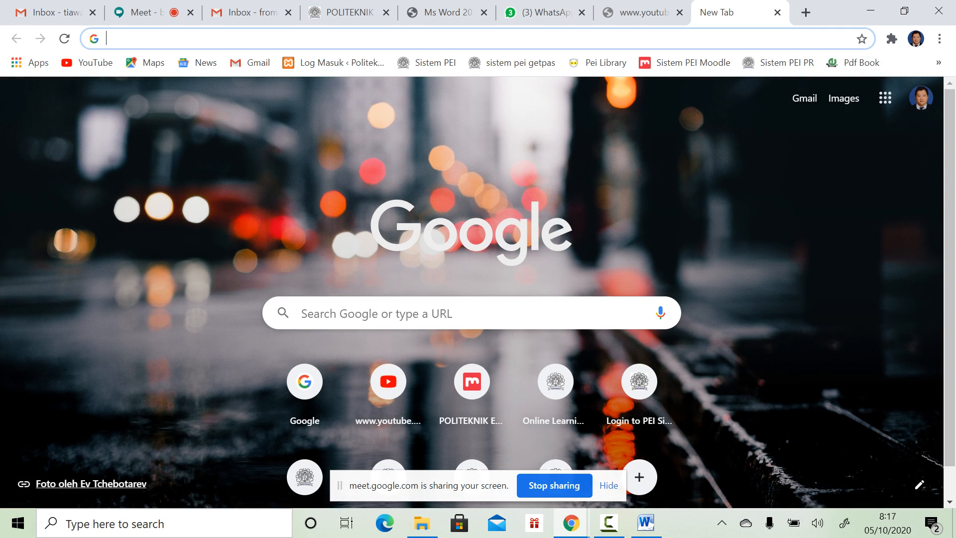
{"action": "type", "text": "amoung us"}
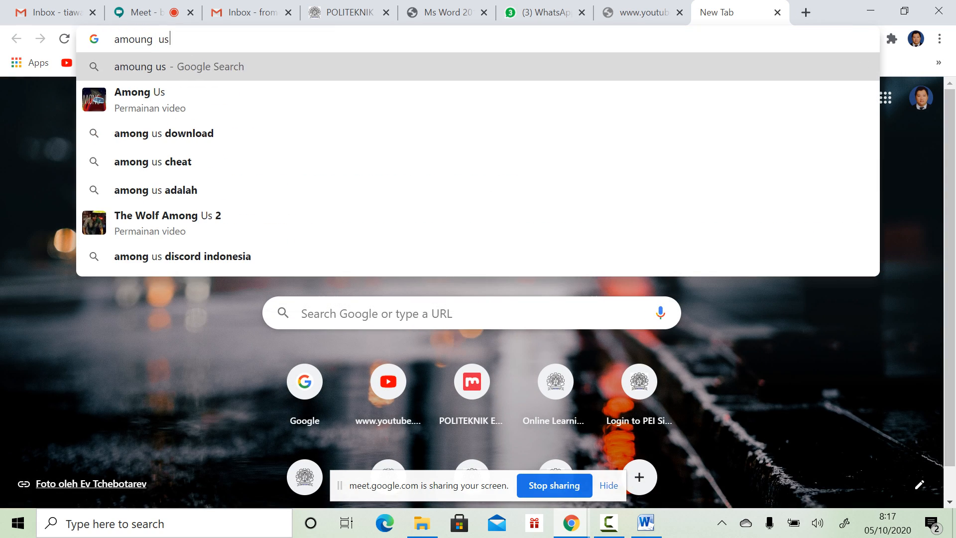
{"action": "key", "text": "Return"}
{"action": "left_click", "coordinate": [227, 152]}
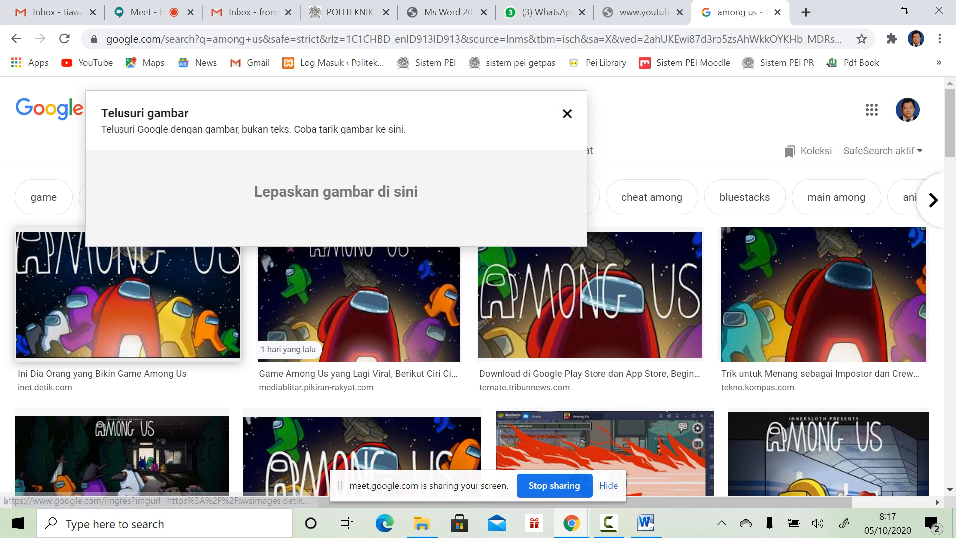
Step: Save the first Among Us image to Downloads as among-us_169
{"action": "left_click", "coordinate": [128, 294]}
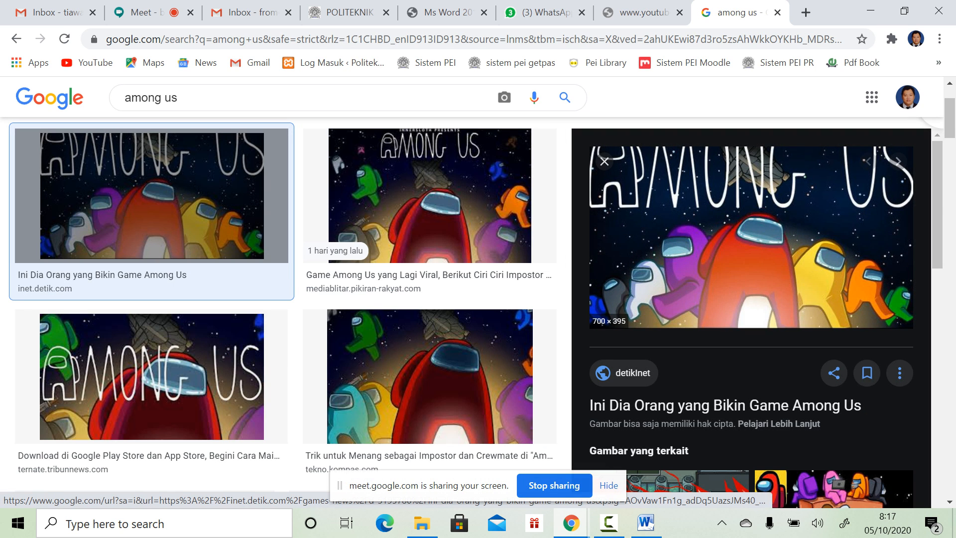
{"action": "right_click", "coordinate": [720, 205]}
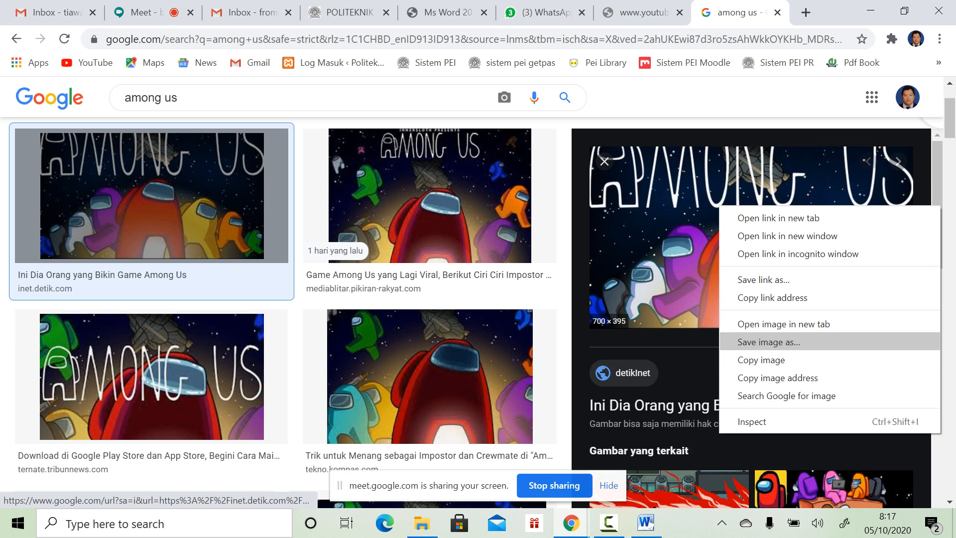
{"action": "left_click", "coordinate": [769, 342]}
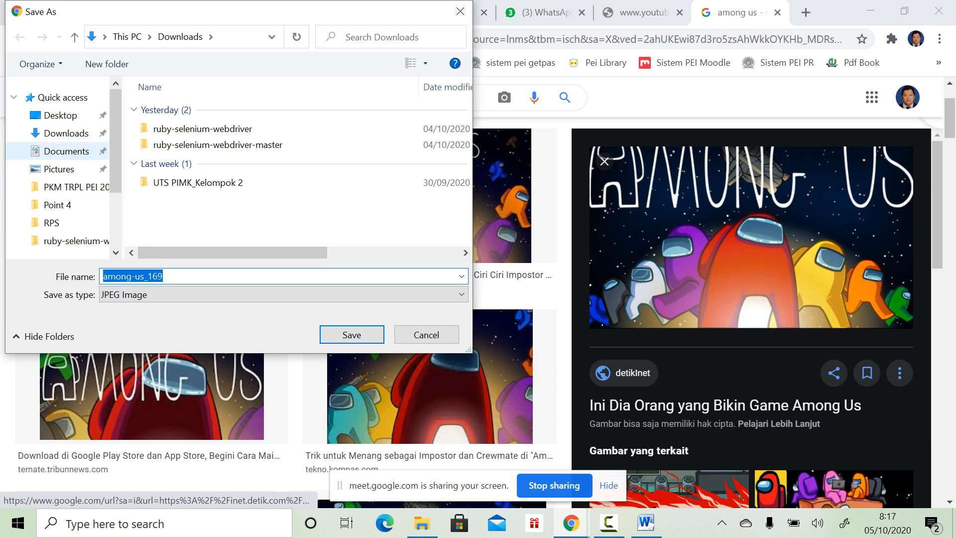
{"action": "left_click", "coordinate": [351, 335]}
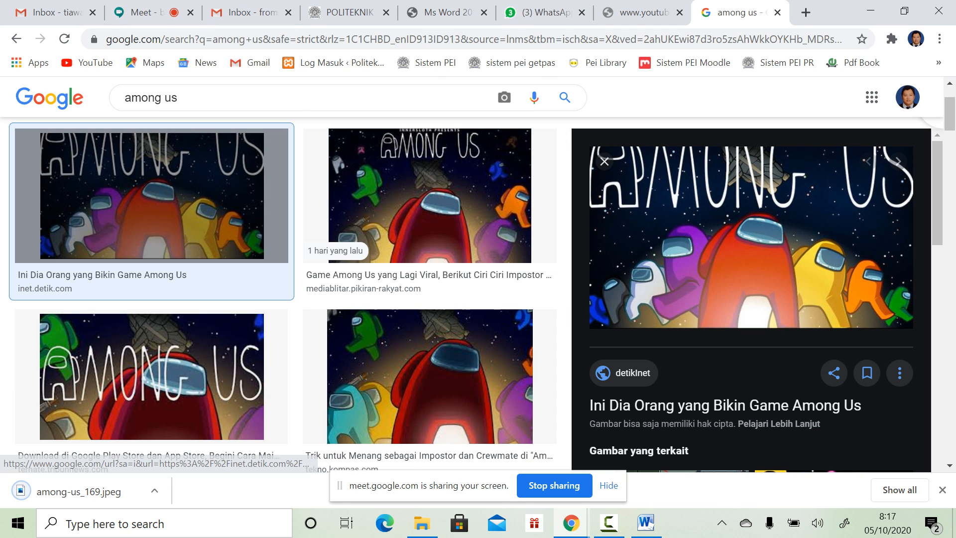
{"action": "left_click", "coordinate": [646, 523]}
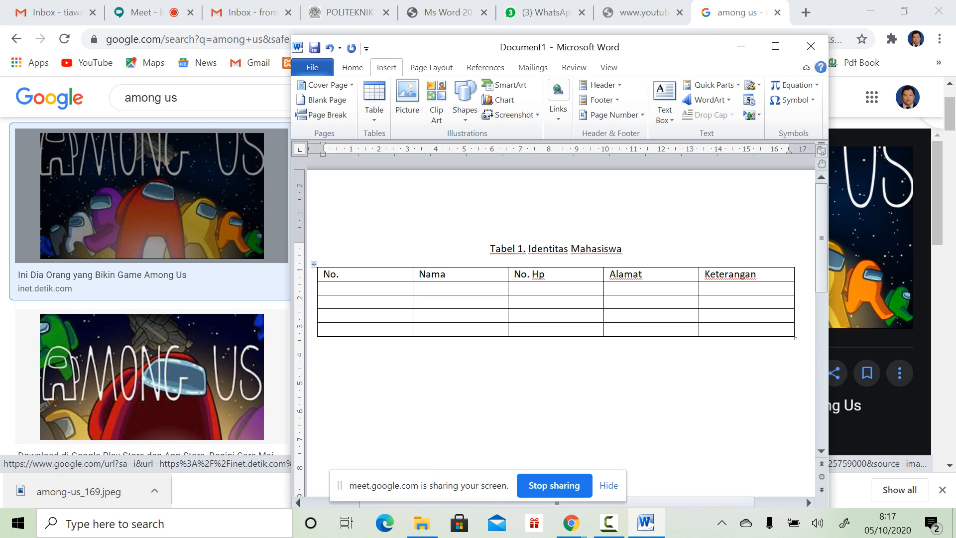
Step: Show among-us_169 in the Downloads folder and arrange that window beside Word
{"action": "left_click", "coordinate": [155, 491]}
{"action": "left_click", "coordinate": [196, 438]}
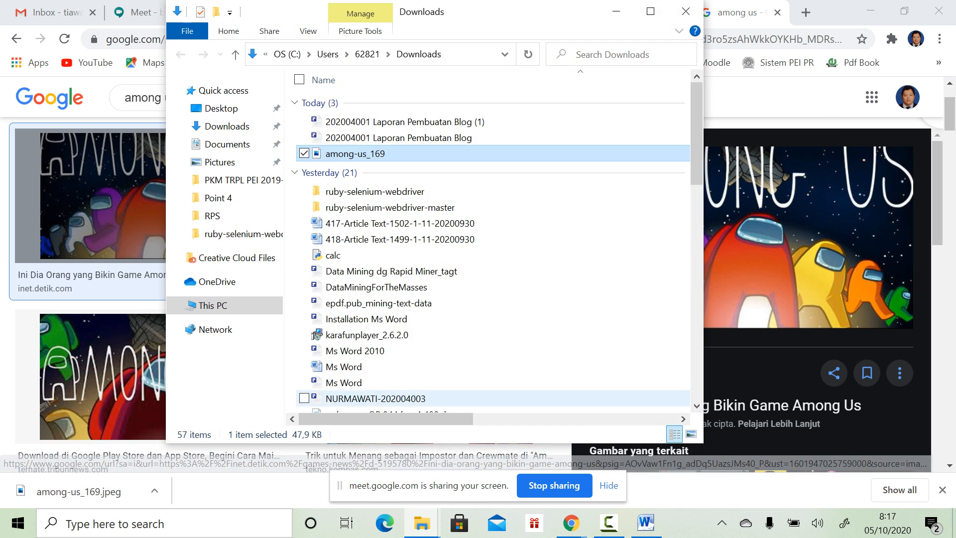
{"action": "left_click", "coordinate": [645, 523]}
{"action": "left_click_drag", "start_coordinate": [467, 48], "coordinate": [551, 42]}
{"action": "left_click_drag", "start_coordinate": [280, 15], "coordinate": [162, 0]}
{"action": "left_click", "coordinate": [902, 9]}
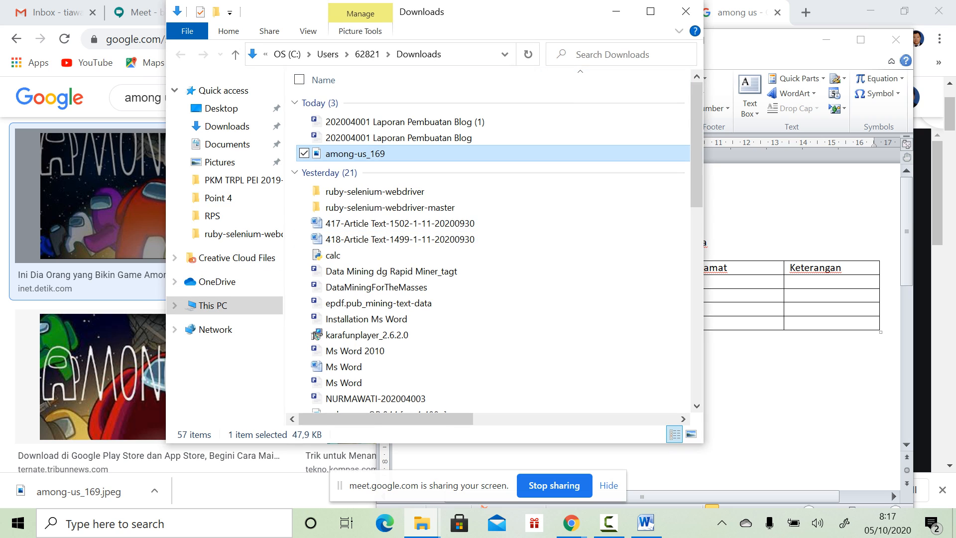
{"action": "left_click_drag", "start_coordinate": [504, 16], "coordinate": [380, 29]}
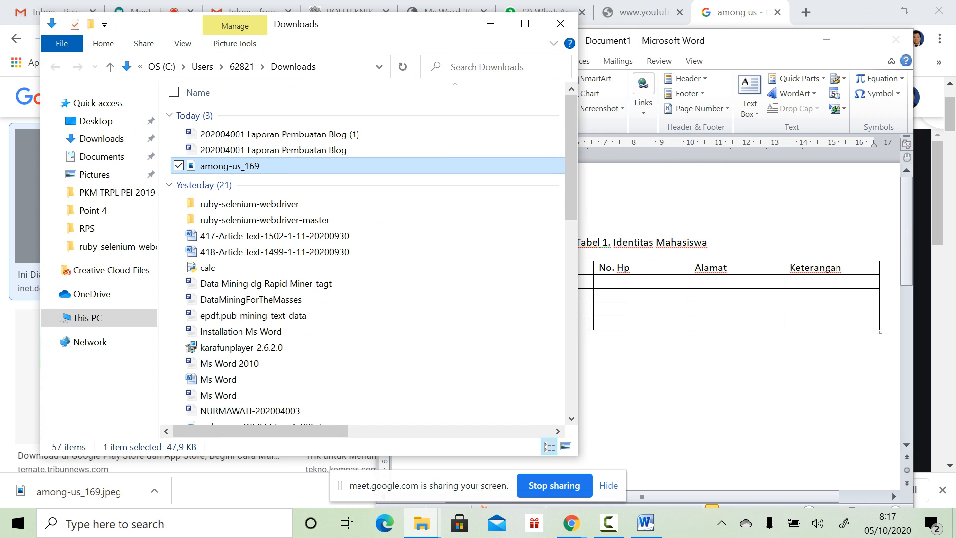
Step: Drag the picture into the document, then undo it and cancel an Insert Picture attempt
{"action": "left_click_drag", "start_coordinate": [229, 166], "coordinate": [642, 423]}
{"action": "scroll", "coordinate": [642, 424], "scroll_direction": "down", "scroll_amount": 3}
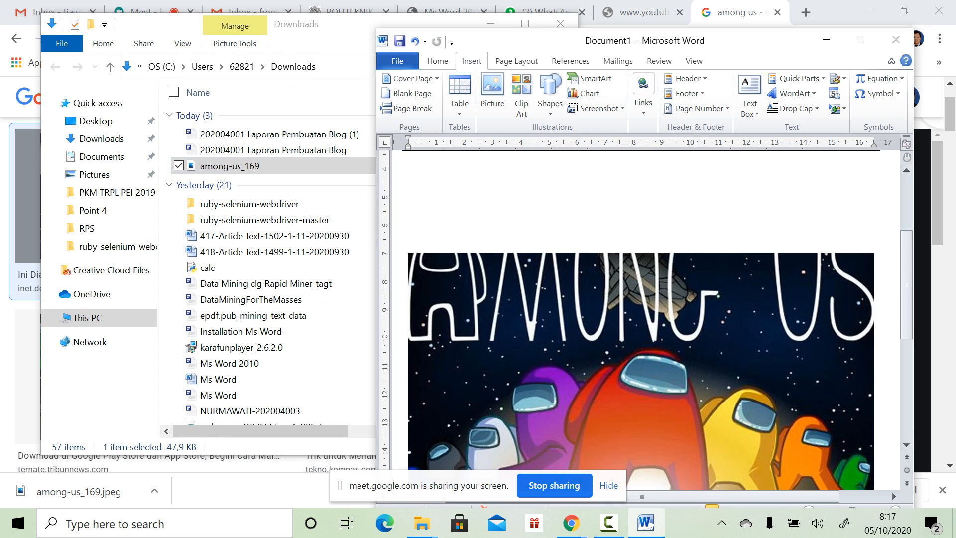
{"action": "scroll", "coordinate": [642, 318], "scroll_direction": "down", "scroll_amount": 5}
{"action": "scroll", "coordinate": [642, 318], "scroll_direction": "up", "scroll_amount": 6}
{"action": "key", "text": "ctrl+z"}
{"action": "scroll", "coordinate": [644, 299], "scroll_direction": "up", "scroll_amount": 2}
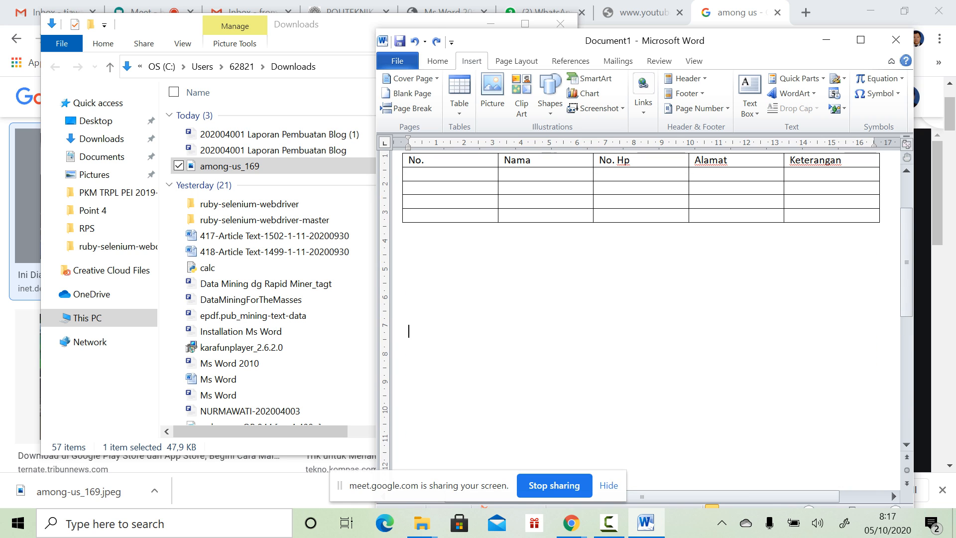
{"action": "left_click", "coordinate": [492, 94]}
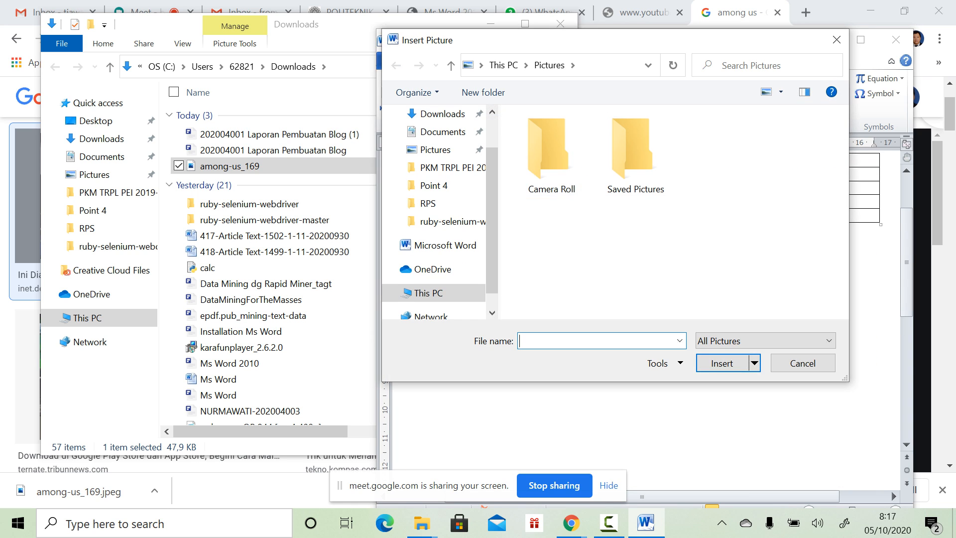
{"action": "left_click", "coordinate": [802, 362]}
Step: Drag among-us_169 into the document below the table and select it
{"action": "left_click_drag", "start_coordinate": [239, 167], "coordinate": [497, 339]}
{"action": "scroll", "coordinate": [548, 338], "scroll_direction": "down", "scroll_amount": 2}
{"action": "scroll", "coordinate": [597, 323], "scroll_direction": "down", "scroll_amount": 2}
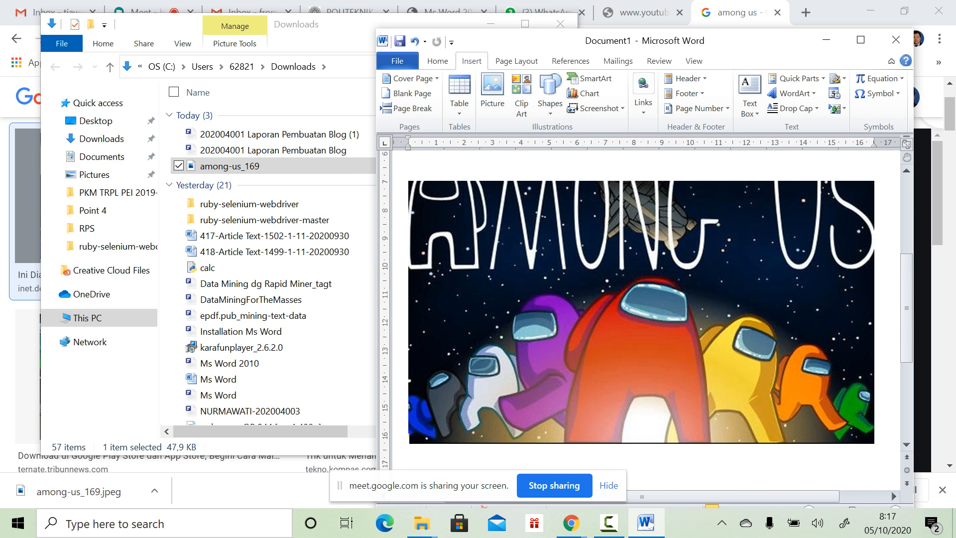
{"action": "left_click", "coordinate": [597, 323]}
Step: Shrink the picture proportionally from a corner to about 6.69 cm by 11.84 cm
{"action": "scroll", "coordinate": [641, 311], "scroll_direction": "up", "scroll_amount": 2}
{"action": "scroll", "coordinate": [641, 311], "scroll_direction": "down", "scroll_amount": 2}
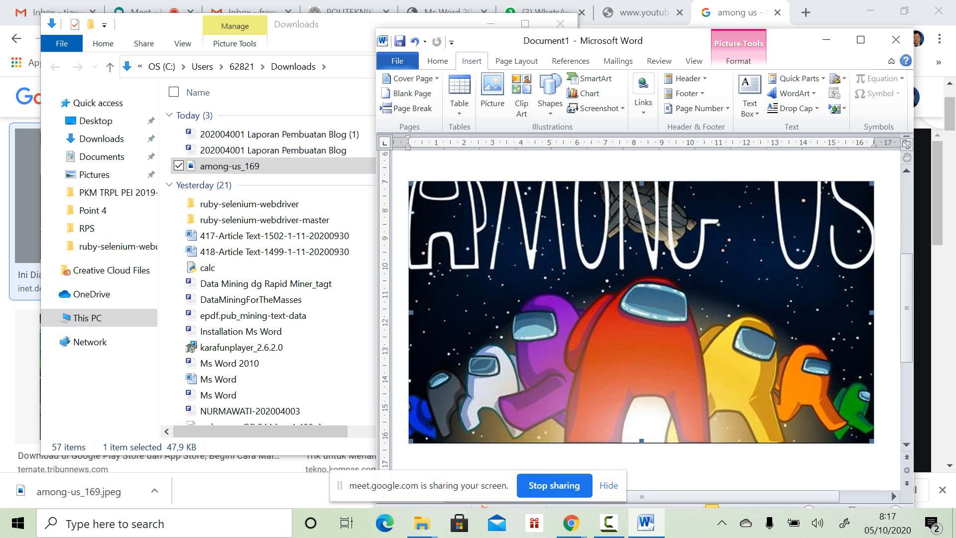
{"action": "left_click_drag", "start_coordinate": [871, 441], "coordinate": [741, 367]}
{"action": "scroll", "coordinate": [575, 309], "scroll_direction": "up", "scroll_amount": 2}
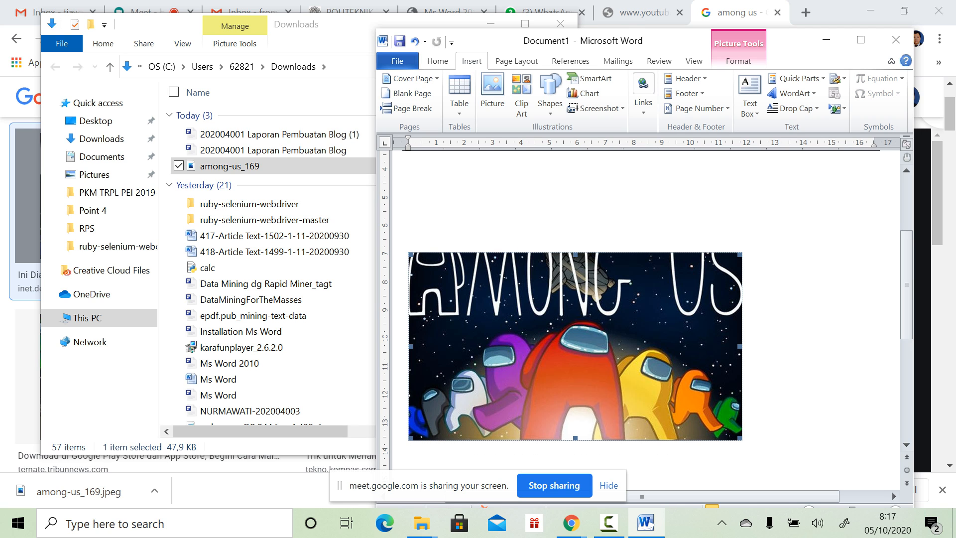
Step: Open the picture's Borders and Shading settings and close them unchanged
{"action": "right_click", "coordinate": [477, 348]}
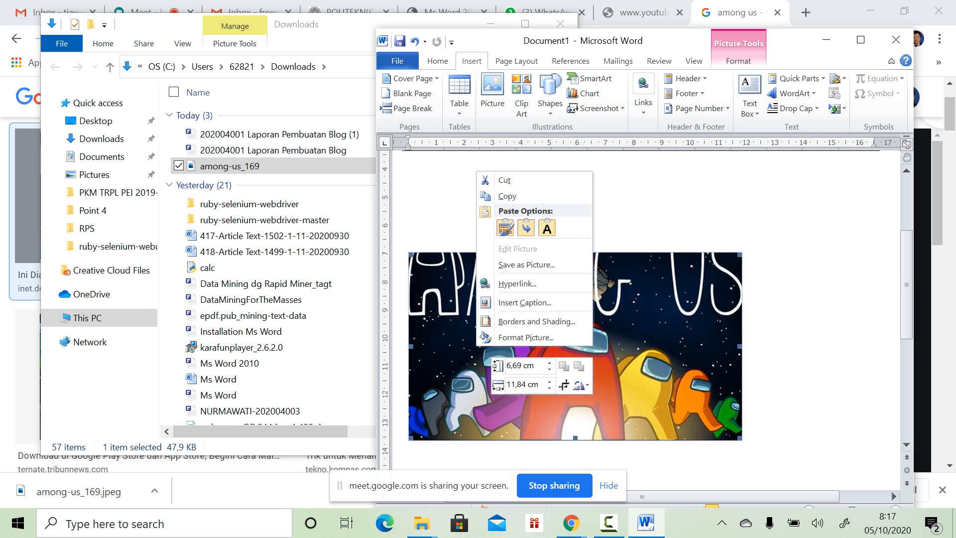
{"action": "left_click", "coordinate": [537, 321]}
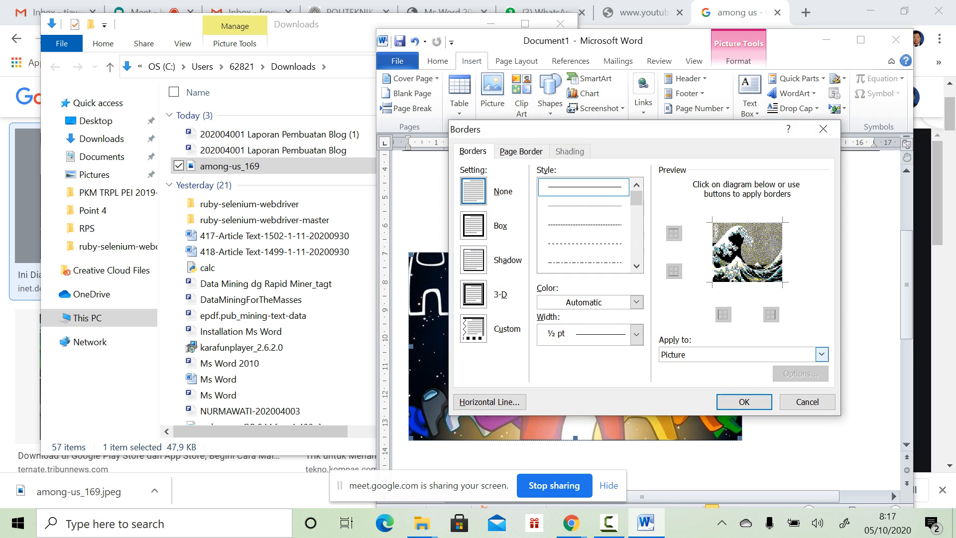
{"action": "key", "text": "Escape"}
{"action": "right_click", "coordinate": [422, 322]}
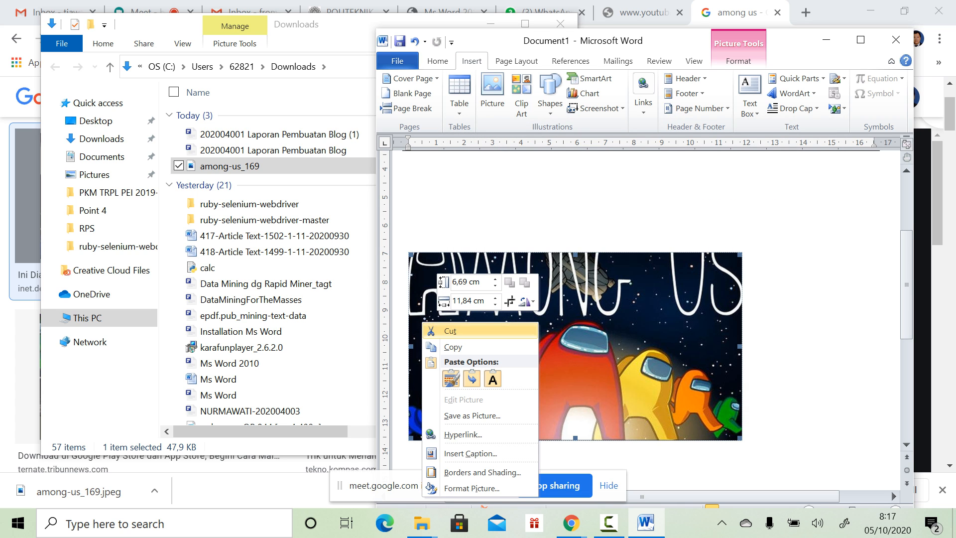
Step: Open the Format Picture dialog, then cancel it
{"action": "left_click", "coordinate": [471, 488]}
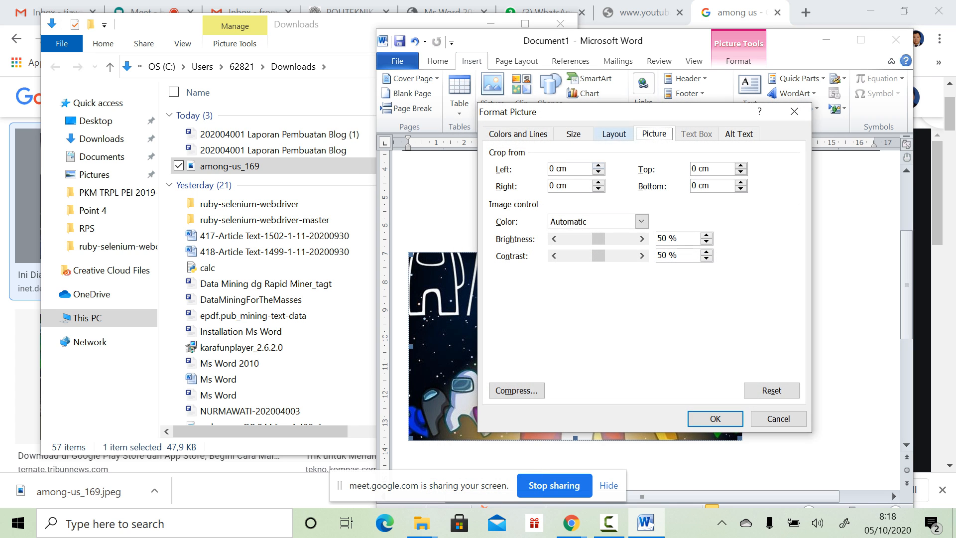
{"action": "left_click", "coordinate": [614, 134]}
{"action": "left_click_drag", "start_coordinate": [615, 112], "coordinate": [700, 129]}
{"action": "left_click", "coordinate": [863, 435]}
Step: Set the picture's wrapping to Behind text after trying Square, Tight and In front of text
{"action": "right_click", "coordinate": [522, 365]}
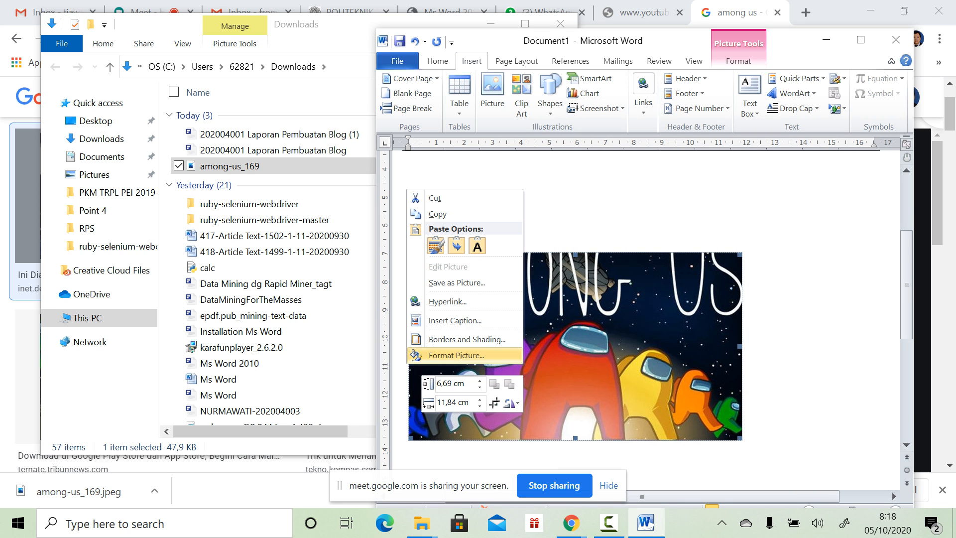
{"action": "left_click", "coordinate": [456, 354]}
{"action": "left_click", "coordinate": [698, 150]}
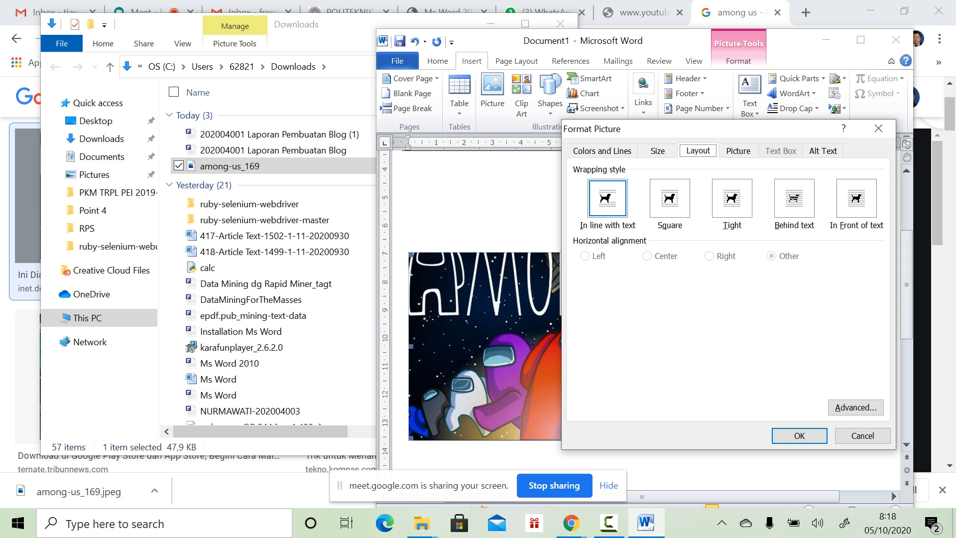
{"action": "left_click", "coordinate": [794, 199]}
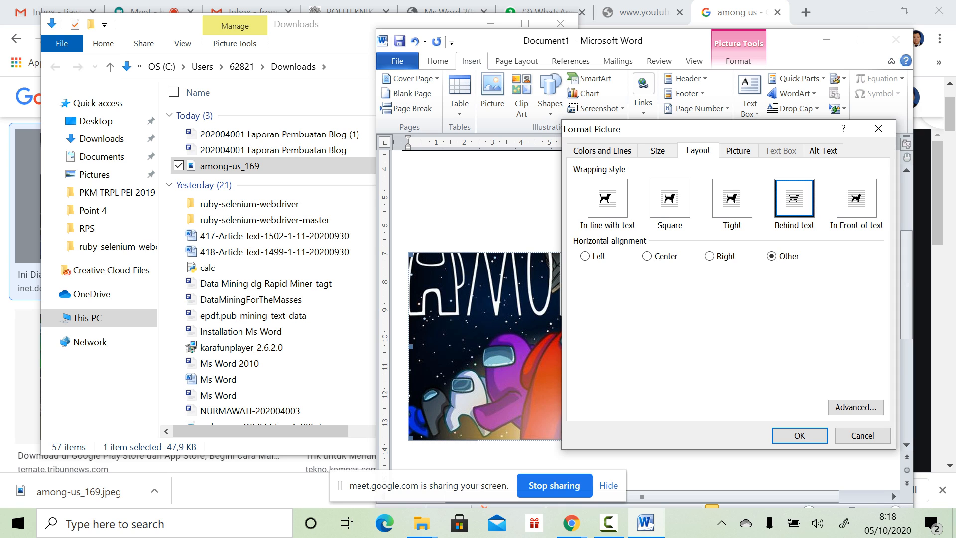
{"action": "left_click", "coordinate": [669, 198]}
{"action": "left_click", "coordinate": [732, 198]}
{"action": "left_click", "coordinate": [794, 198]}
{"action": "left_click", "coordinate": [856, 198]}
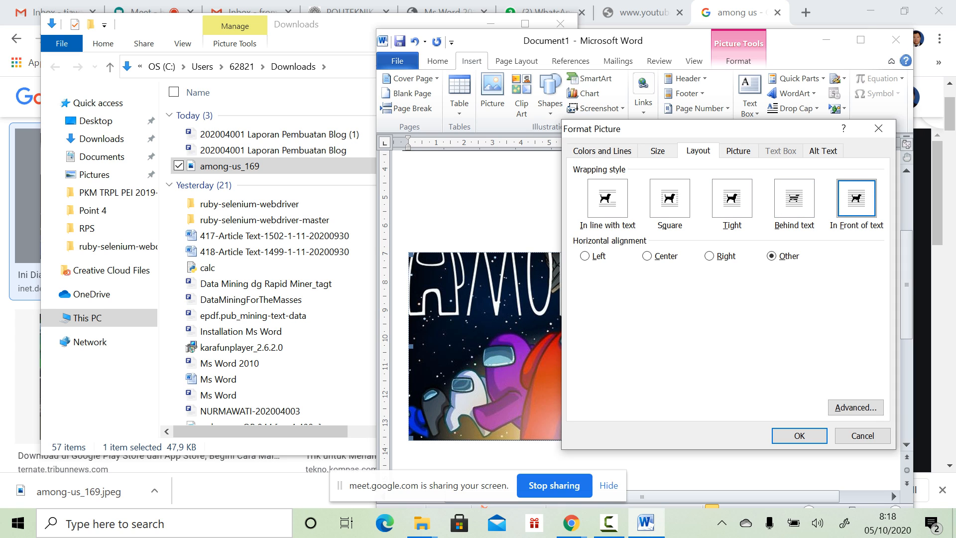
{"action": "left_click", "coordinate": [794, 199]}
{"action": "left_click", "coordinate": [798, 435]}
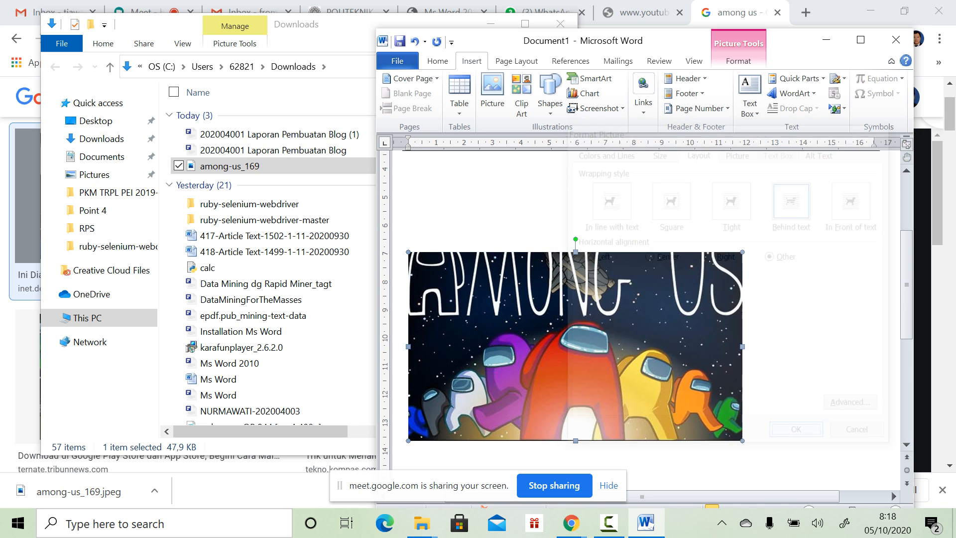
Step: Resize the Among Us picture smaller and drag it to the centre under the table
{"action": "left_click_drag", "start_coordinate": [607, 349], "coordinate": [692, 267]}
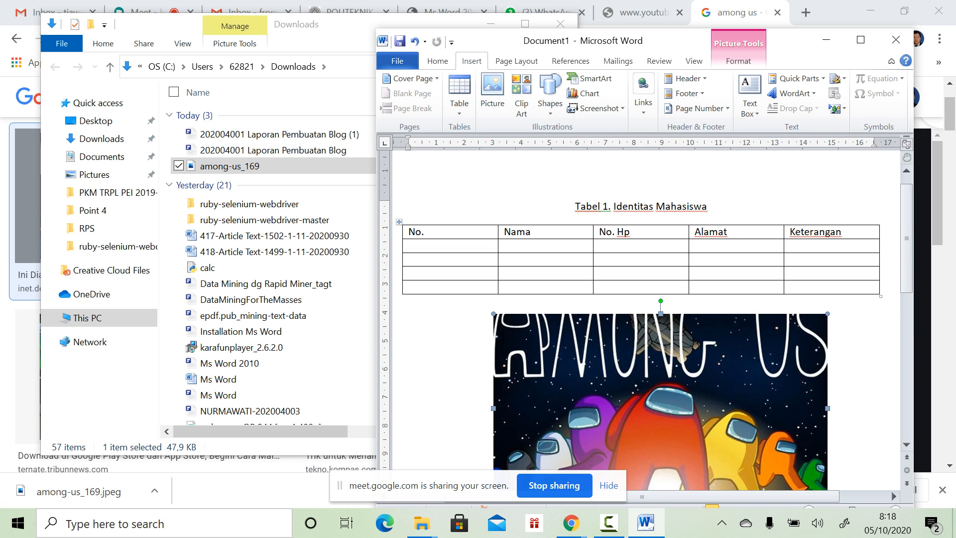
{"action": "left_click_drag", "start_coordinate": [827, 314], "coordinate": [690, 391]}
{"action": "scroll", "coordinate": [681, 385], "scroll_direction": "down", "scroll_amount": 3}
{"action": "left_click_drag", "start_coordinate": [623, 344], "coordinate": [668, 290]}
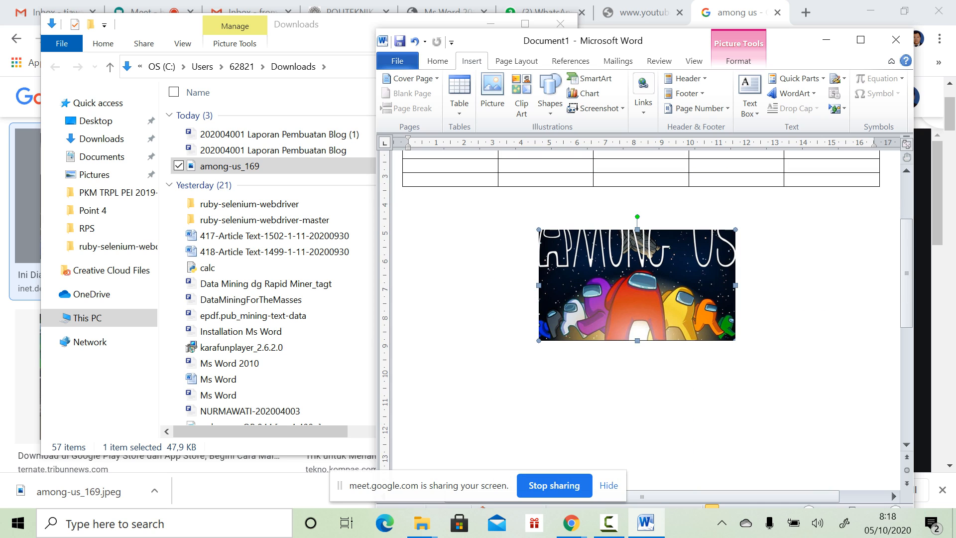
{"action": "left_click", "coordinate": [781, 294]}
{"action": "scroll", "coordinate": [781, 294], "scroll_direction": "up", "scroll_amount": 4}
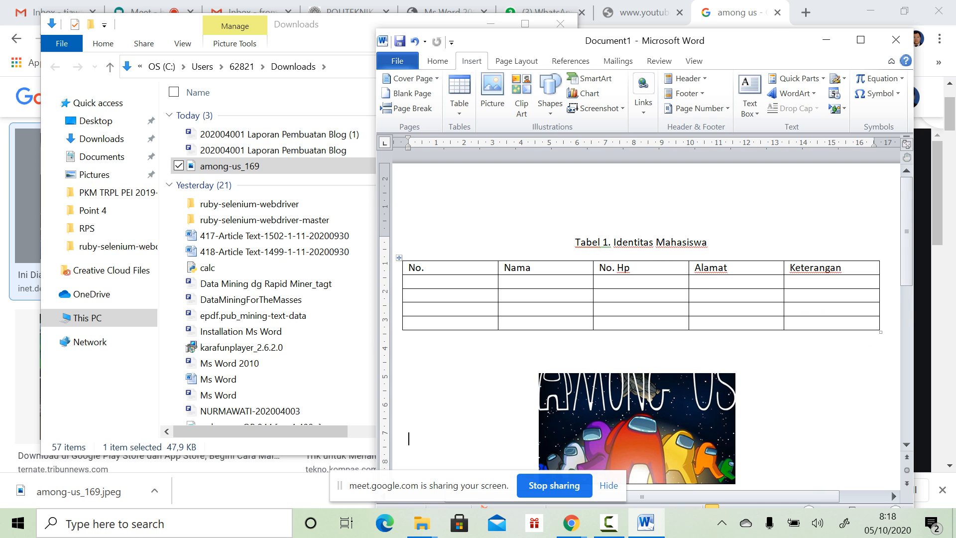
{"action": "left_click", "coordinate": [575, 242]}
{"action": "scroll", "coordinate": [642, 299], "scroll_direction": "down", "scroll_amount": 1}
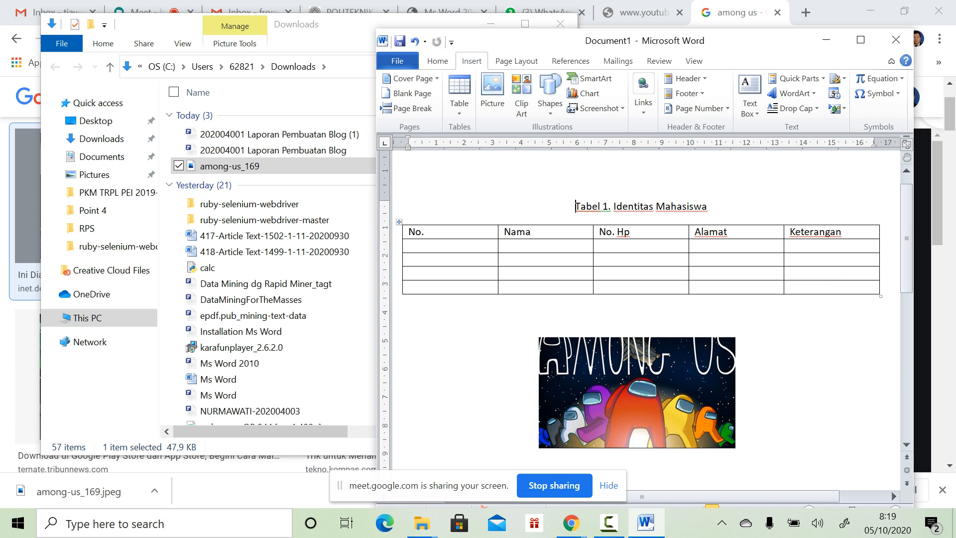
Step: Copy the table caption below the picture, removing the blank line between them
{"action": "triple_click", "coordinate": [580, 206]}
{"action": "key", "text": "ctrl+c"}
{"action": "scroll", "coordinate": [642, 299], "scroll_direction": "down", "scroll_amount": 4}
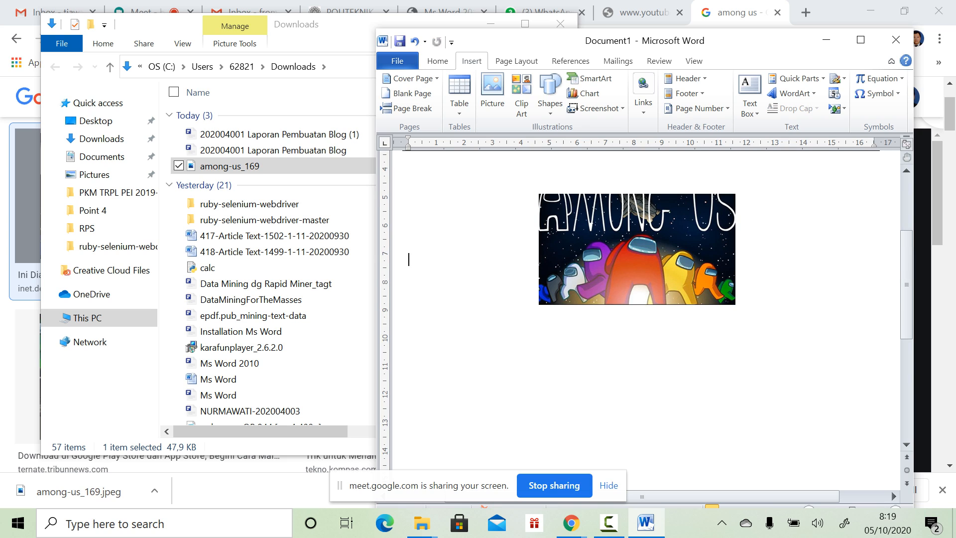
{"action": "key", "text": "ctrl+v"}
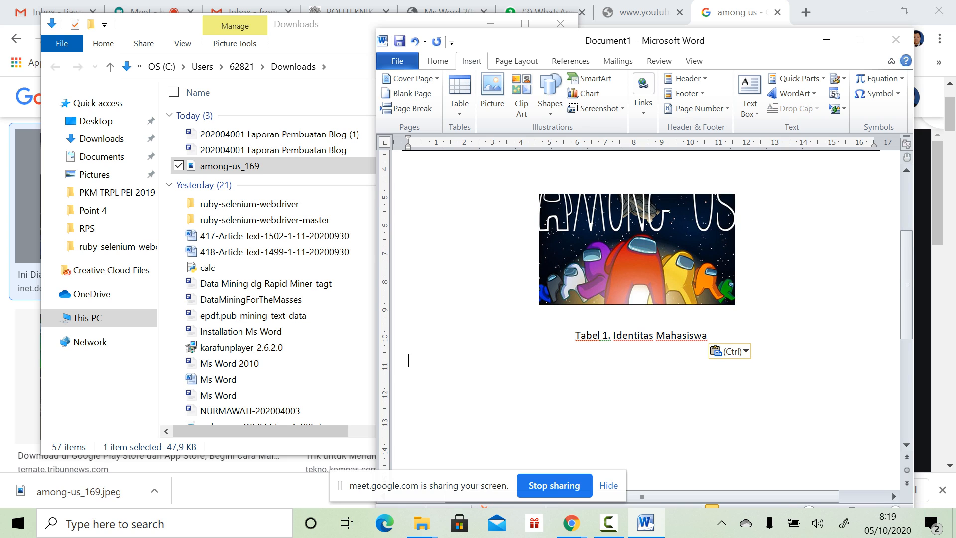
{"action": "key", "text": "BackSpace"}
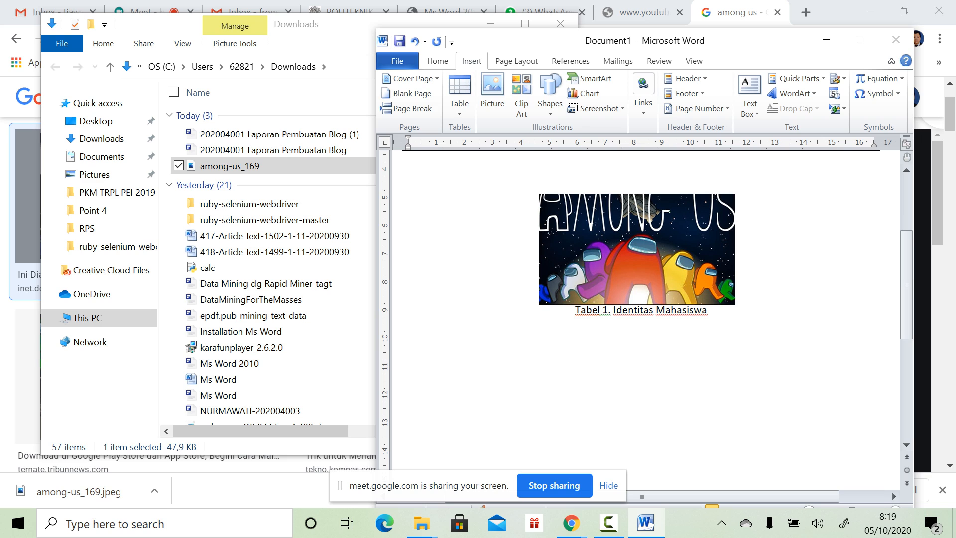
{"action": "left_click", "coordinate": [637, 248]}
{"action": "left_click_drag", "start_coordinate": [637, 249], "coordinate": [636, 244]}
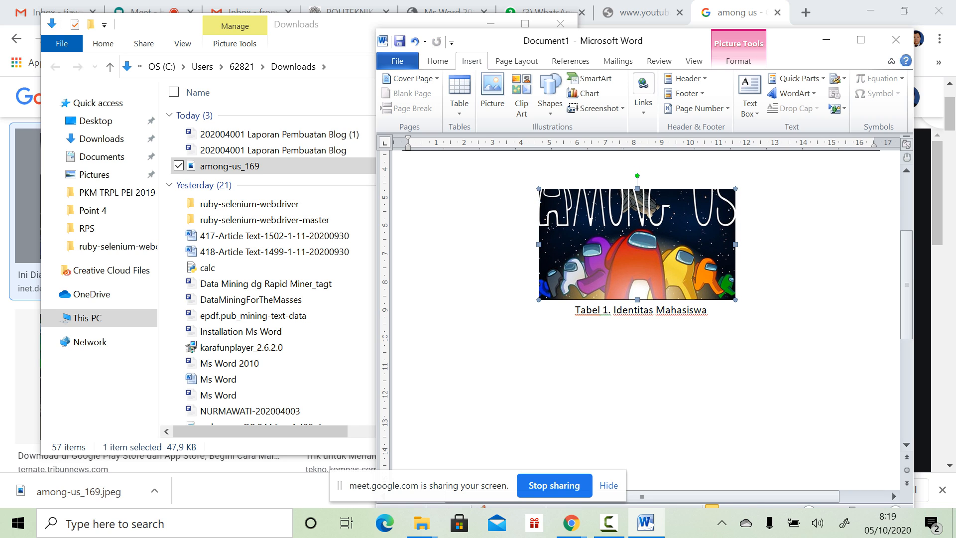
Step: Edit the pasted caption to read 'Gambar 1. Siapa Imposter'
{"action": "left_click", "coordinate": [603, 310]}
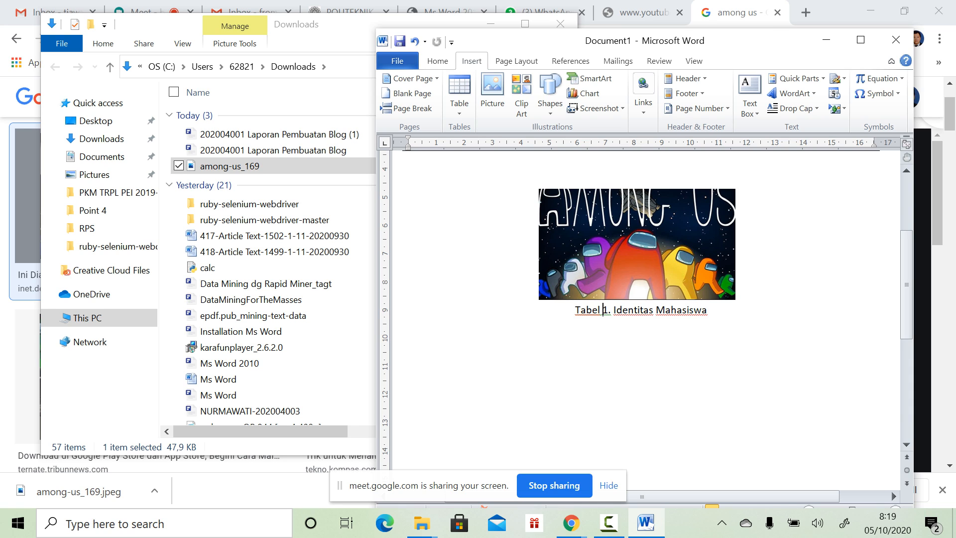
{"action": "double_click", "coordinate": [576, 310]}
{"action": "type", "text": "Gambar"}
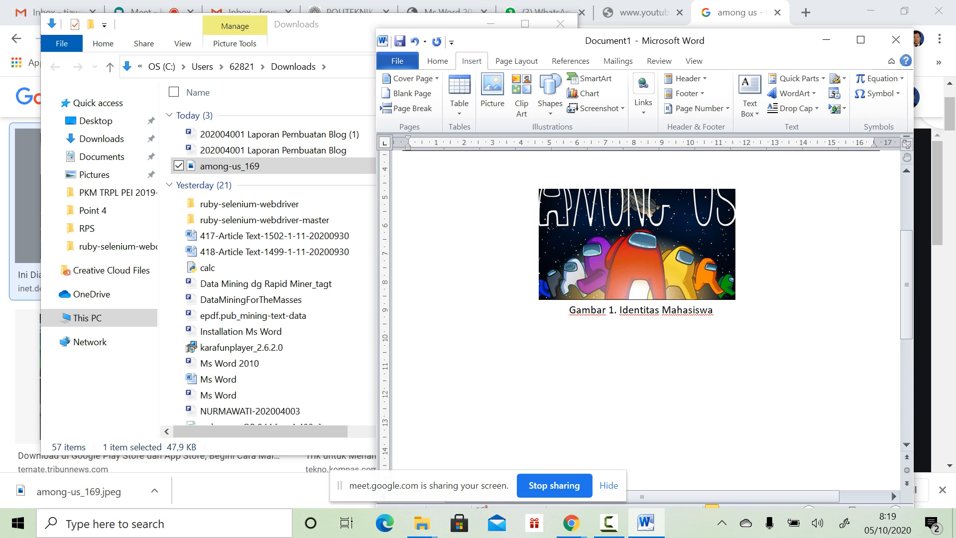
{"action": "left_click", "coordinate": [640, 309]}
{"action": "left_click_drag", "start_coordinate": [619, 310], "coordinate": [720, 310]}
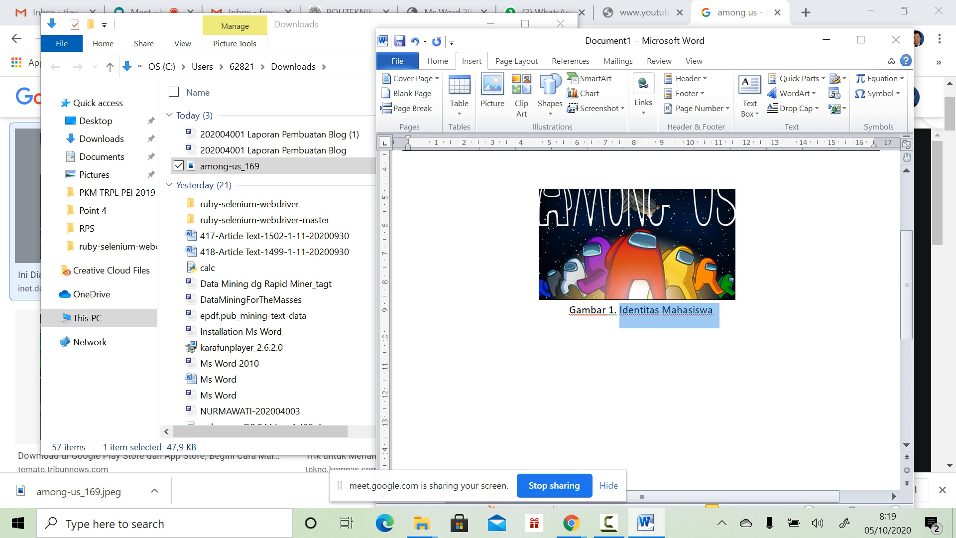
{"action": "type", "text": "Siapa I"}
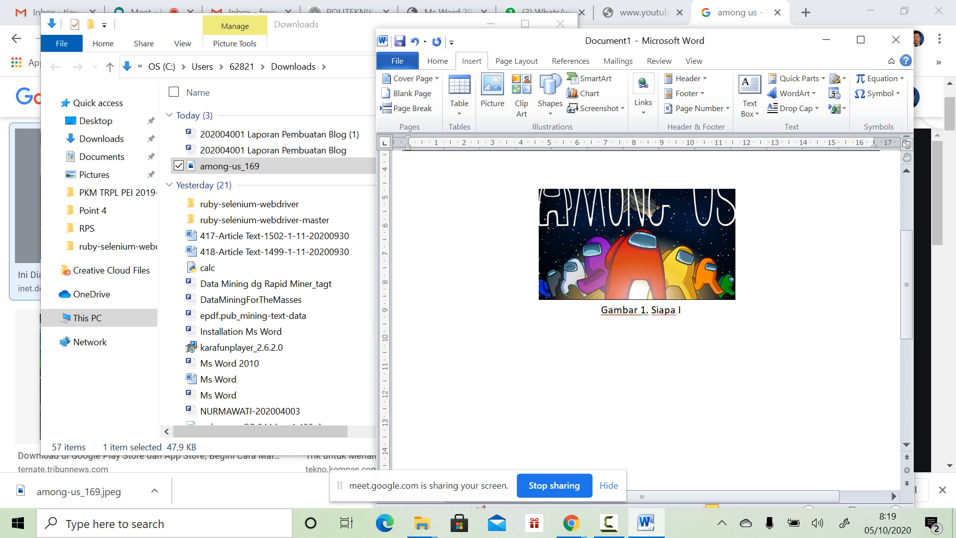
{"action": "type", "text": "mposter"}
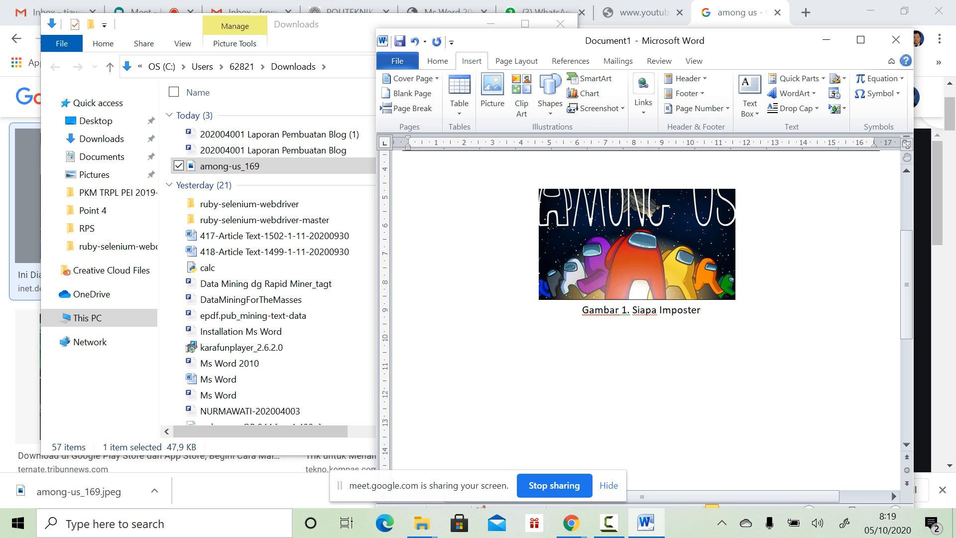
{"action": "left_click", "coordinate": [408, 259]}
{"action": "scroll", "coordinate": [645, 299], "scroll_direction": "up", "scroll_amount": 3}
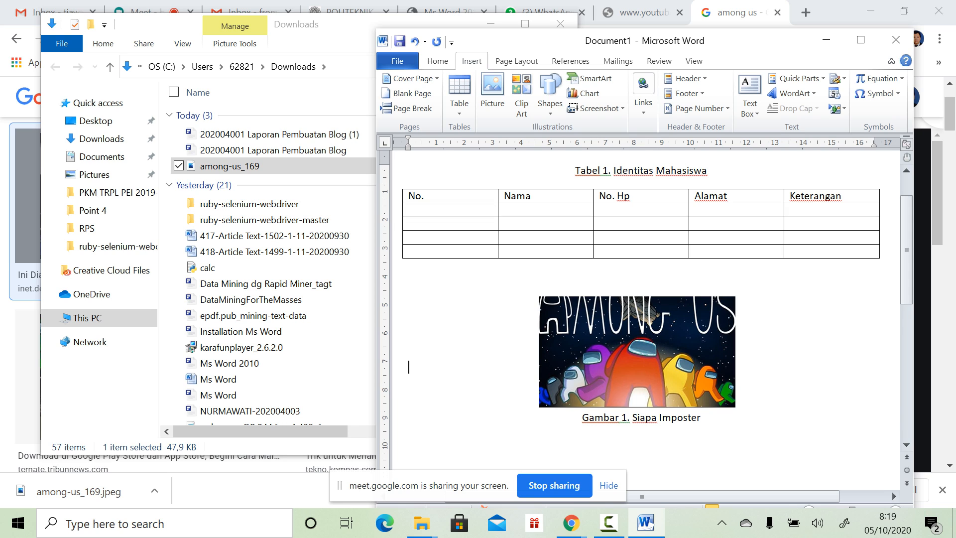
Step: Select the Gambar 1. Siapa Imposter caption, then narrow the table's No. column
{"action": "left_click", "coordinate": [677, 417]}
{"action": "left_click_drag", "start_coordinate": [582, 417], "coordinate": [709, 431]}
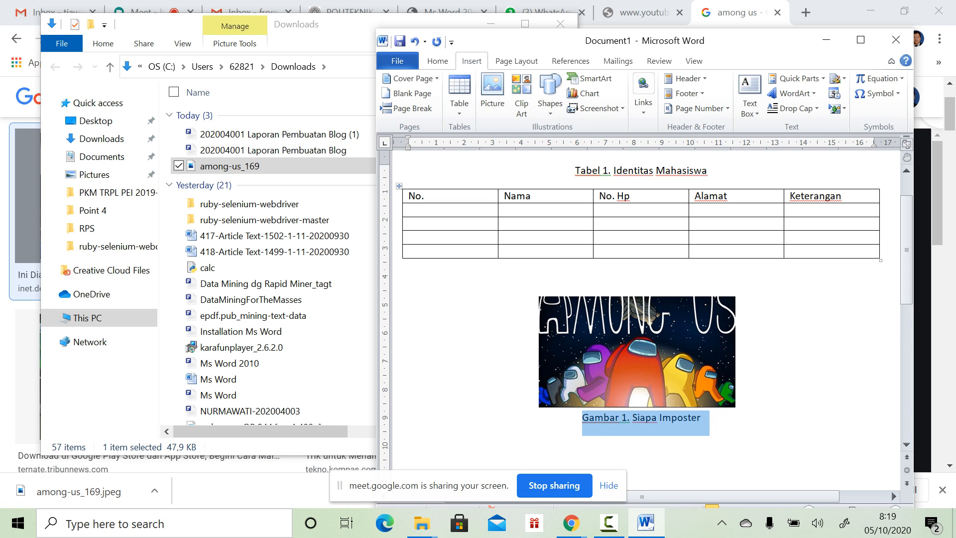
{"action": "left_click", "coordinate": [433, 210]}
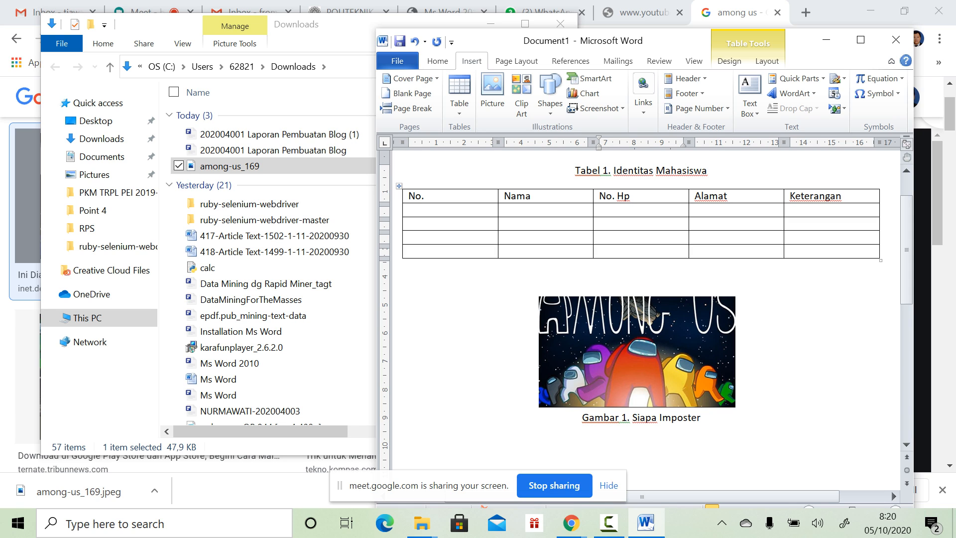
{"action": "left_click", "coordinate": [409, 210]}
{"action": "left_click", "coordinate": [504, 210]}
{"action": "left_click_drag", "start_coordinate": [498, 223], "coordinate": [430, 223]}
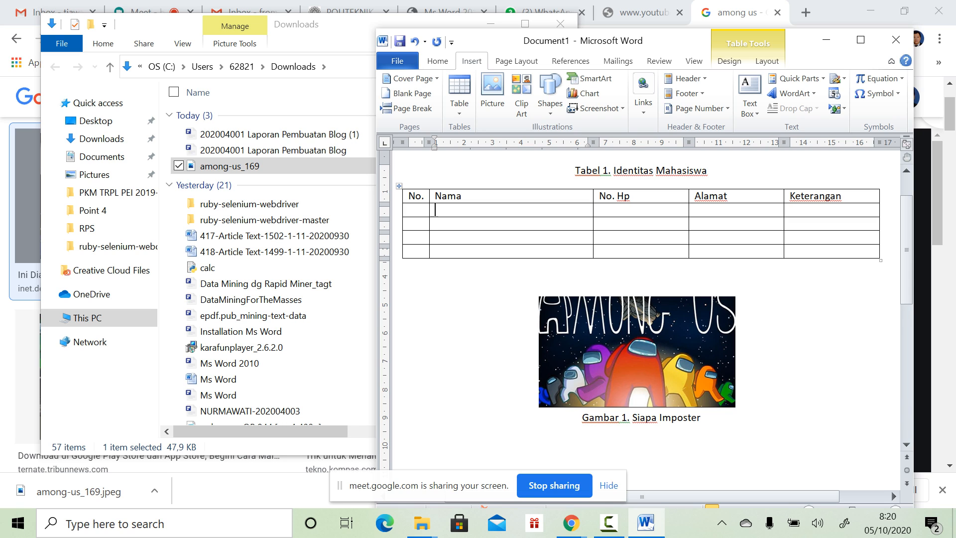
Step: Number the four data rows 1, 2, 3 and 4 in the No. column
{"action": "left_click", "coordinate": [410, 210]}
{"action": "type", "text": "1"}
{"action": "key", "text": "Down"}
{"action": "type", "text": "2"}
{"action": "key", "text": "Down"}
{"action": "type", "text": "3"}
{"action": "key", "text": "Down"}
{"action": "type", "text": "4"}
{"action": "key", "text": "Up"}
{"action": "key", "text": "Up"}
{"action": "key", "text": "Up"}
{"action": "key", "text": "Up"}
{"action": "key", "text": "Right"}
{"action": "key", "text": "Down"}
Step: Center the labels in the table's header row
{"action": "key", "text": "shift+Up"}
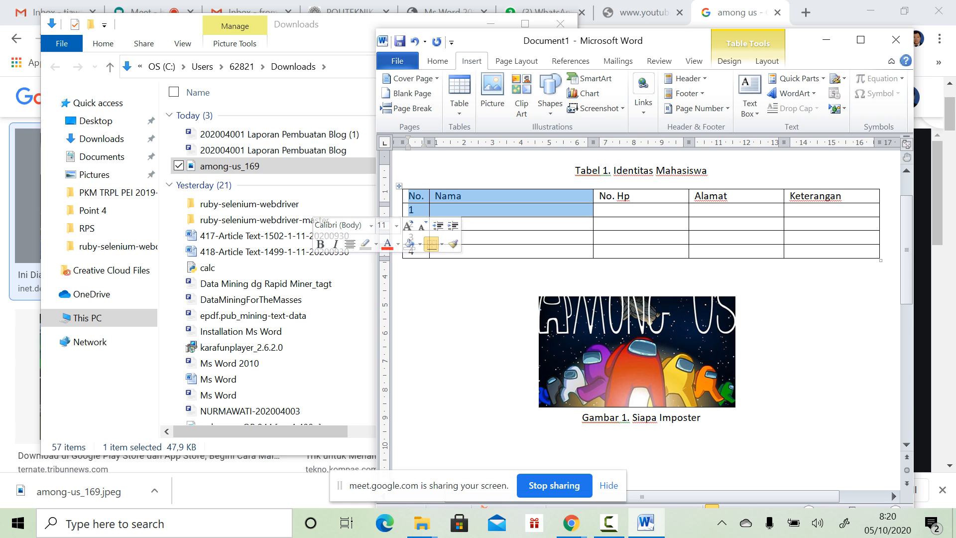
{"action": "key", "text": "Down"}
{"action": "left_click_drag", "start_coordinate": [413, 196], "coordinate": [831, 196]}
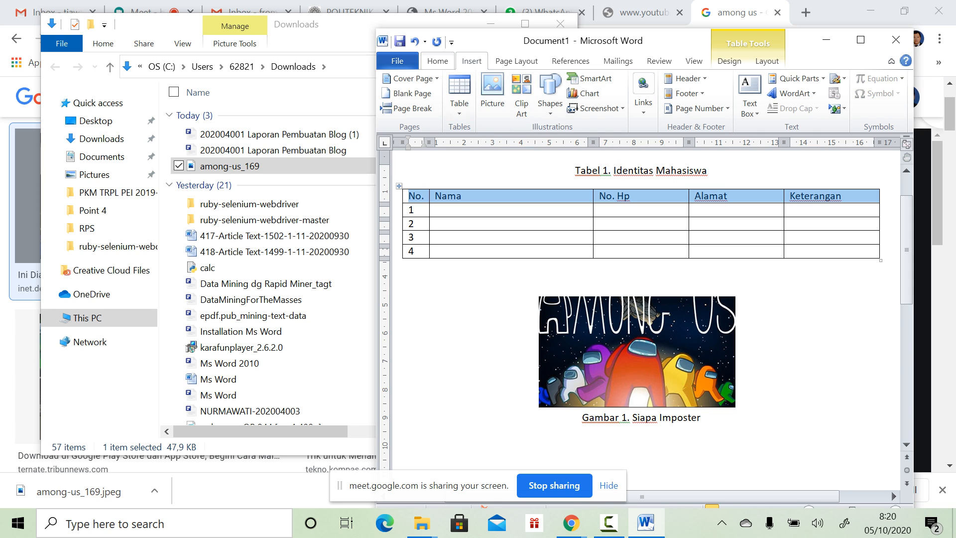
{"action": "left_click", "coordinate": [438, 61]}
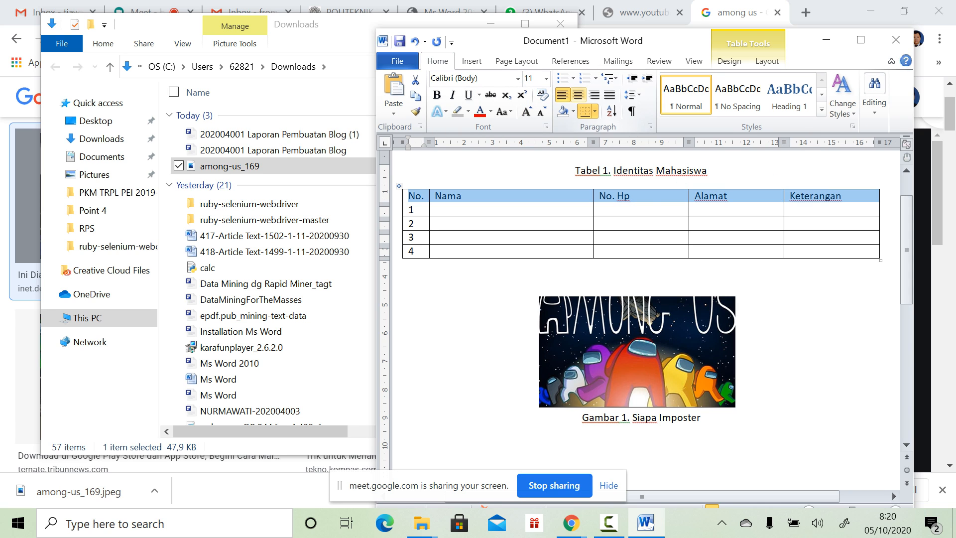
{"action": "left_click", "coordinate": [578, 94]}
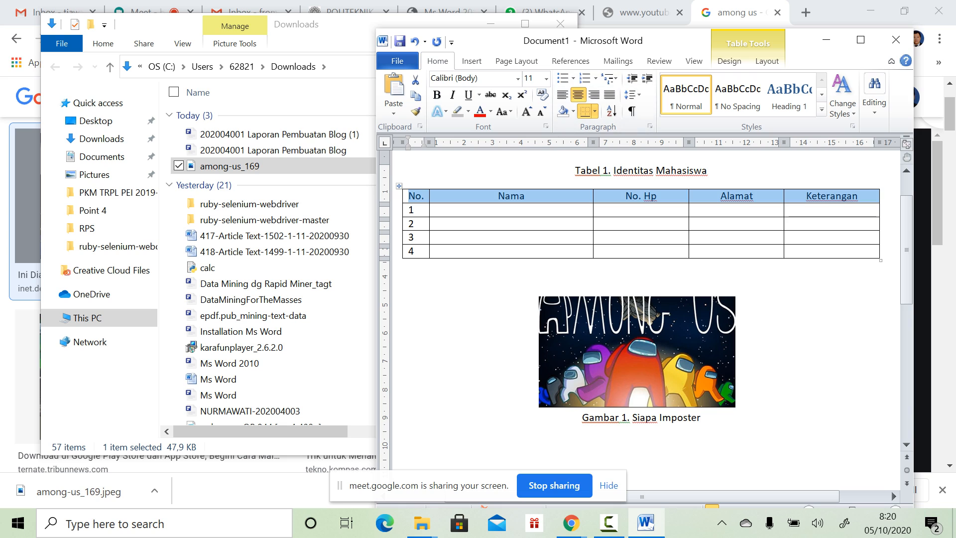
{"action": "left_click", "coordinate": [435, 210]}
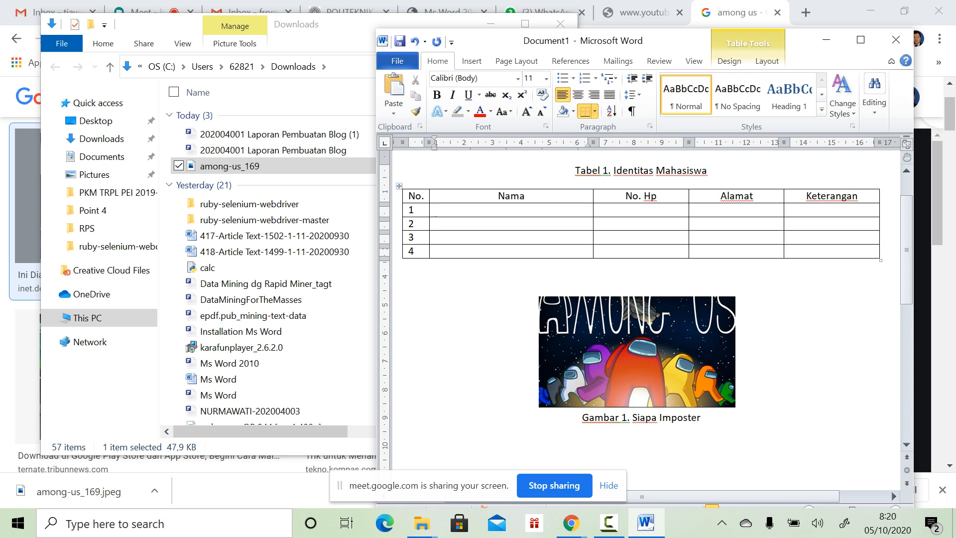
{"action": "left_click_drag", "start_coordinate": [410, 196], "coordinate": [841, 196]}
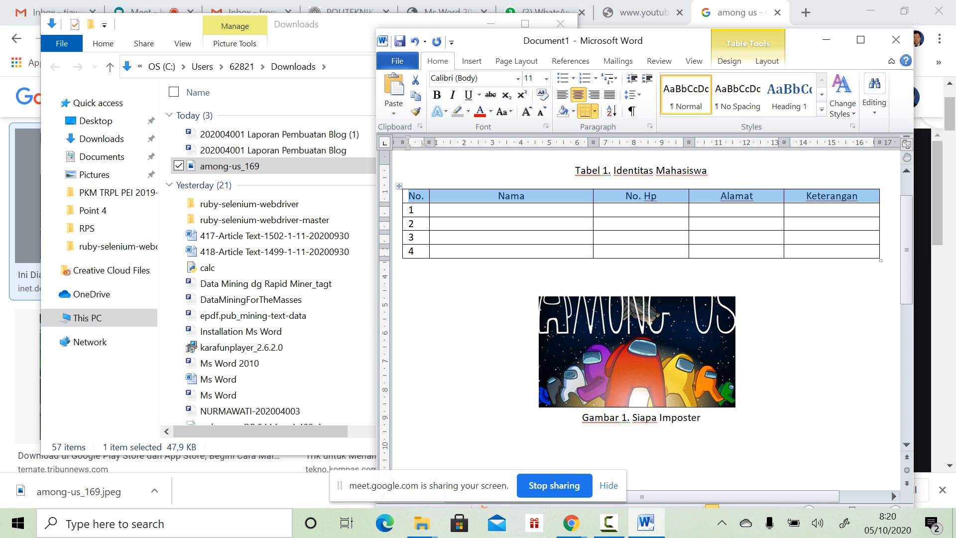
{"action": "left_click", "coordinate": [435, 210]}
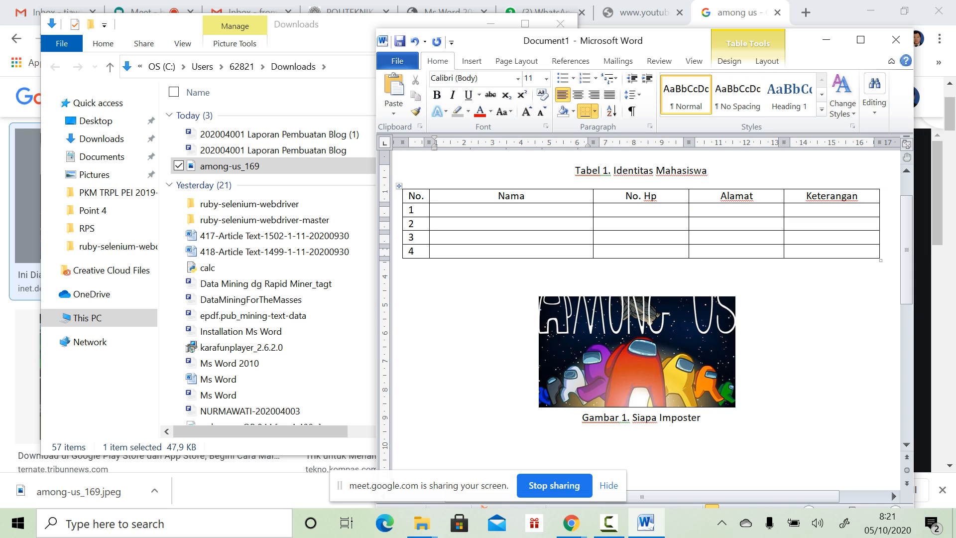
Step: Type the four students' names into the Nama column, plus row 4's phone number
{"action": "type", "text": "Yusuf"}
{"action": "left_click", "coordinate": [437, 224]}
{"action": "type", "text": "Inayah"}
{"action": "left_click", "coordinate": [436, 237]}
{"action": "left_click", "coordinate": [150, 12]}
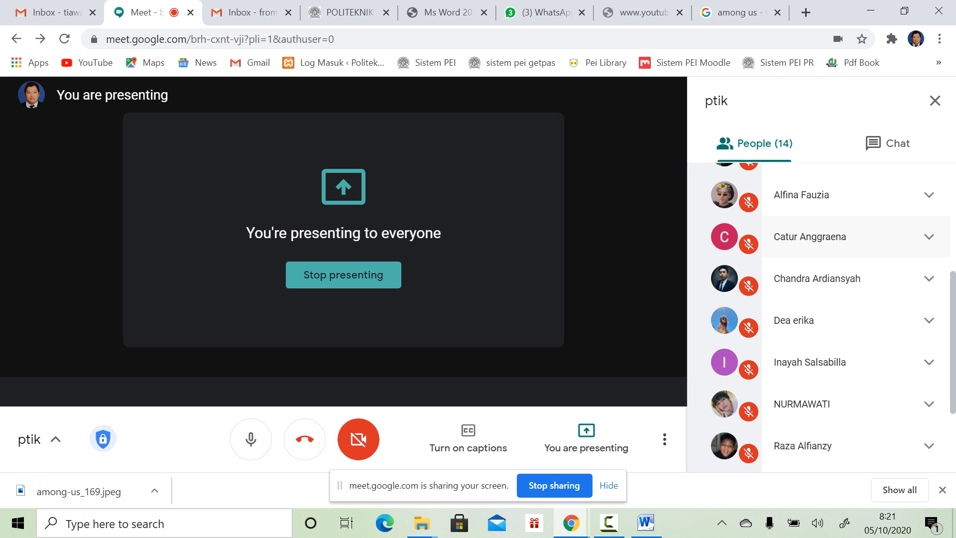
{"action": "left_click", "coordinate": [645, 522]}
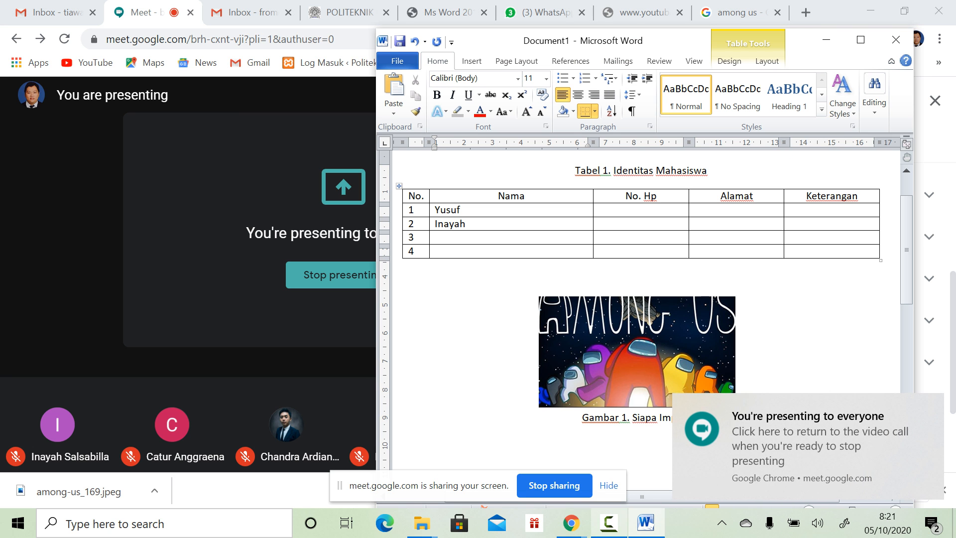
{"action": "left_click", "coordinate": [870, 11]}
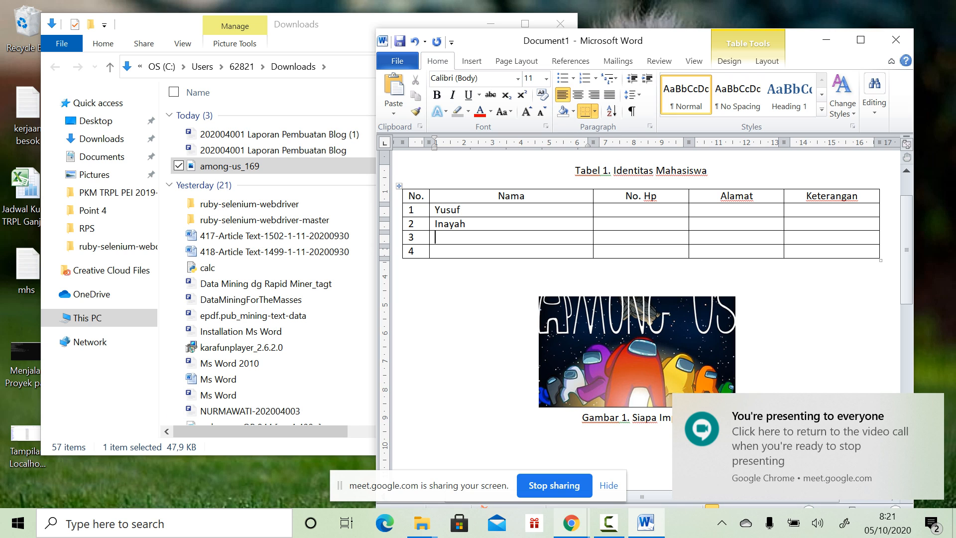
{"action": "left_click", "coordinate": [571, 523]}
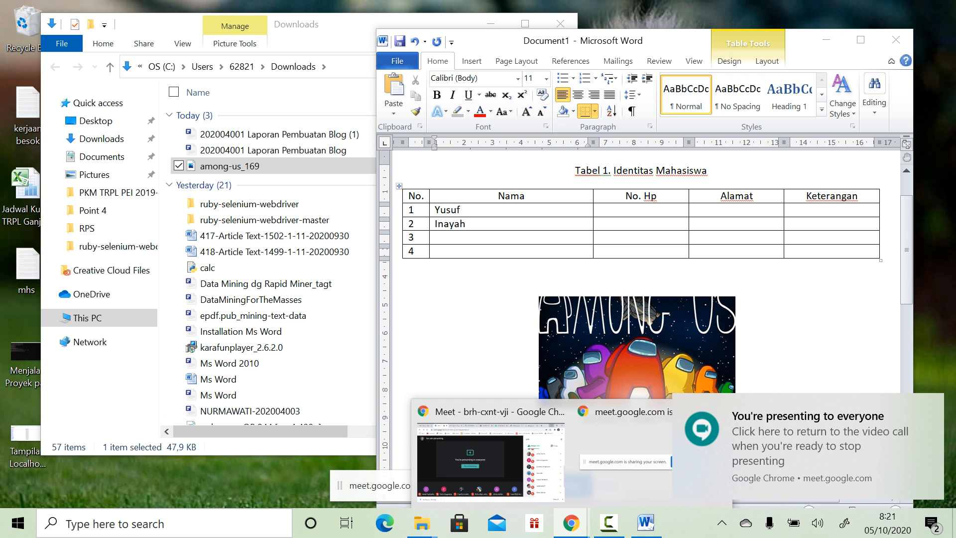
{"action": "left_click", "coordinate": [646, 523]}
{"action": "type", "text": "Dea"}
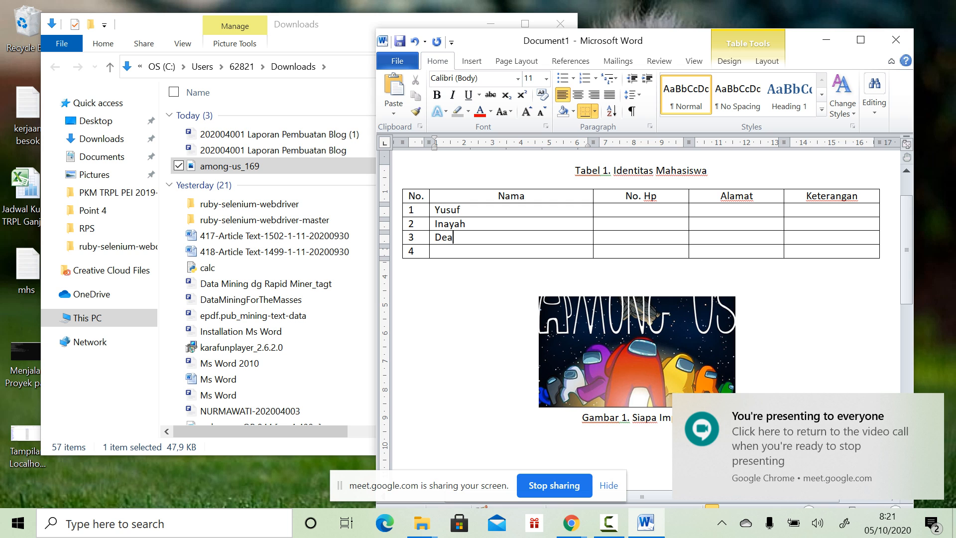
{"action": "left_click", "coordinate": [571, 522]}
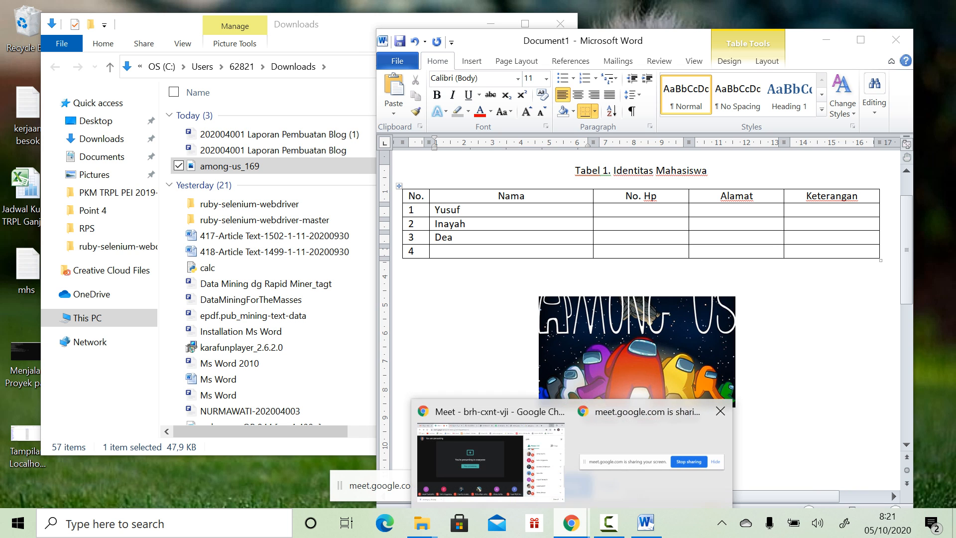
{"action": "left_click", "coordinate": [490, 461]}
{"action": "left_click", "coordinate": [645, 522]}
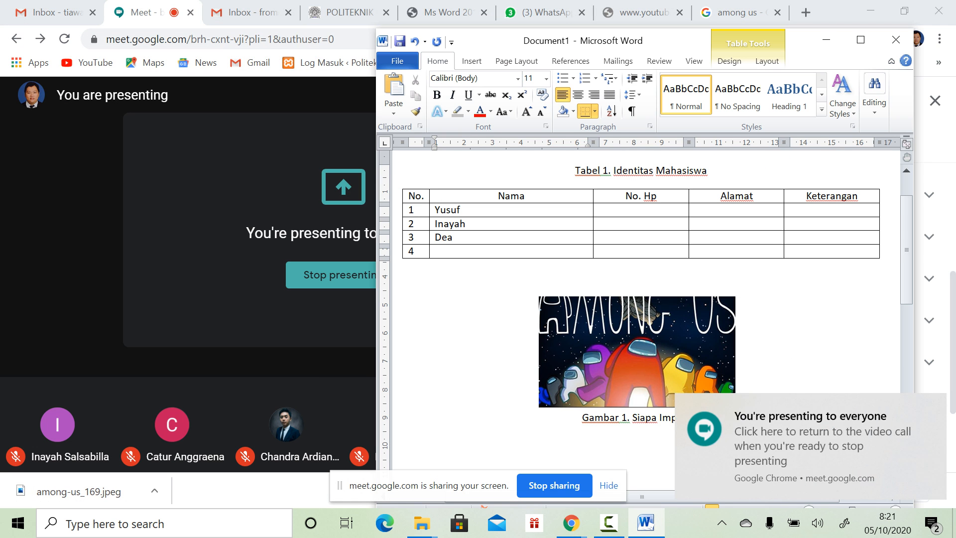
{"action": "key", "text": "Down"}
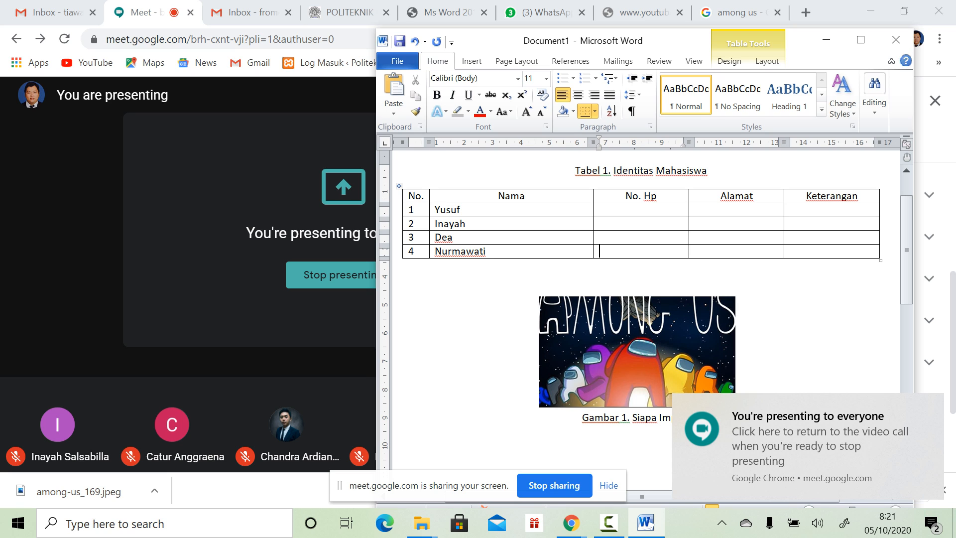
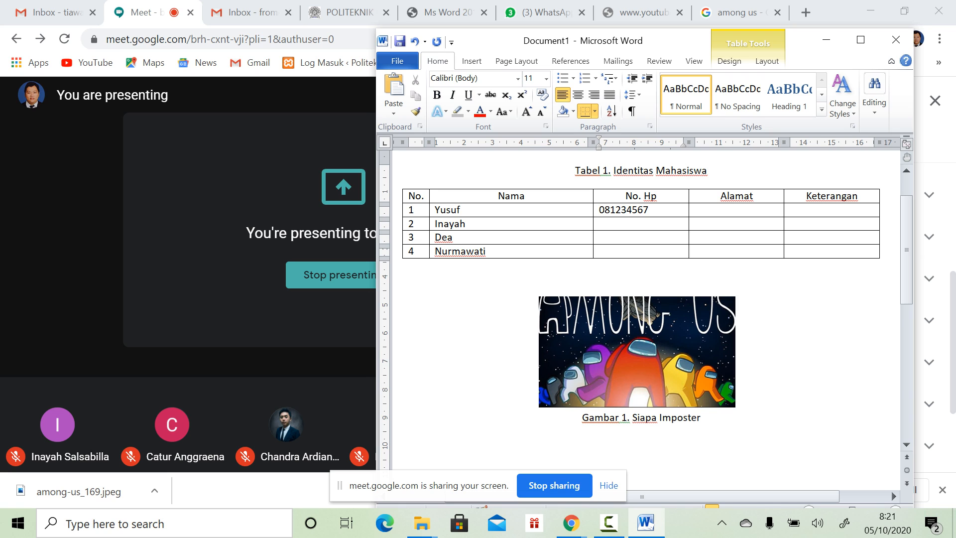
Step: Copy row 1's phone number into rows 2–4 and change the last digits of each
{"action": "left_click", "coordinate": [460, 210]}
{"action": "left_click_drag", "start_coordinate": [599, 210], "coordinate": [659, 210]}
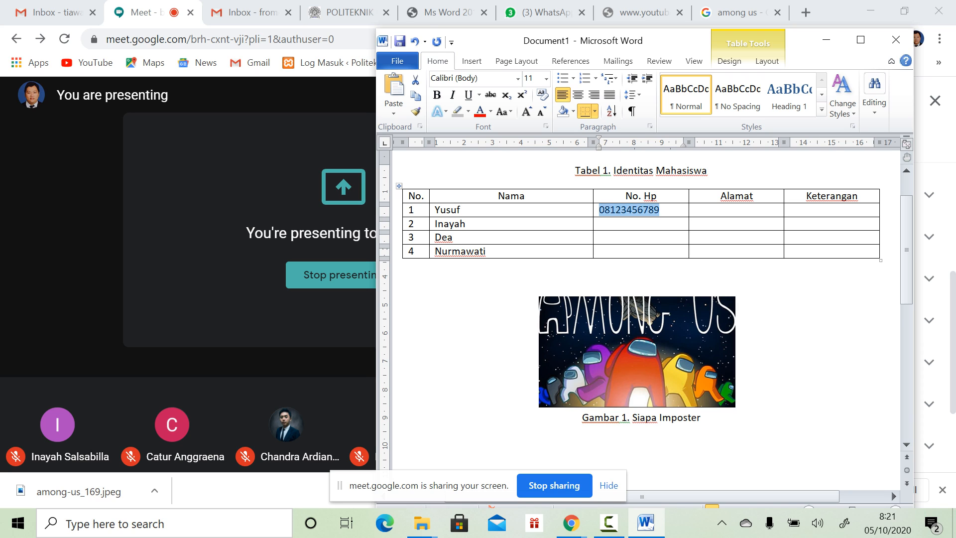
{"action": "key", "text": "ctrl+c"}
{"action": "key", "text": "Down"}
{"action": "key", "text": "ctrl+v"}
{"action": "key", "text": "Down"}
{"action": "key", "text": "ctrl+v"}
{"action": "key", "text": "Down"}
{"action": "key", "text": "ctrl+v"}
{"action": "key", "text": "Up"}
{"action": "key", "text": "Up"}
{"action": "key", "text": "BackSpace"}
{"action": "key", "text": "BackSpace"}
{"action": "type", "text": "98"}
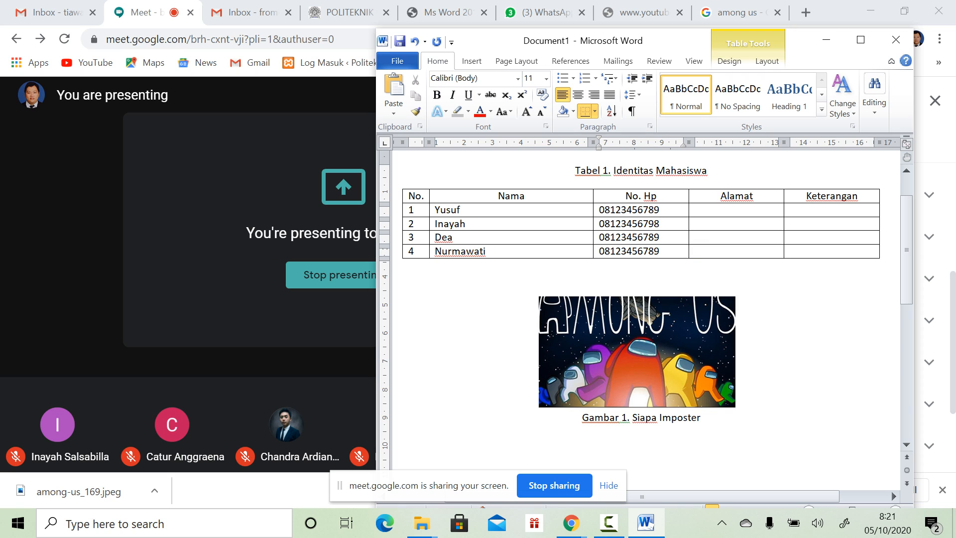
{"action": "key", "text": "Down"}
{"action": "key", "text": "BackSpace"}
{"action": "key", "text": "BackSpace"}
{"action": "key", "text": "BackSpace"}
{"action": "type", "text": "978"}
{"action": "key", "text": "Down"}
{"action": "key", "text": "BackSpace"}
{"action": "key", "text": "BackSpace"}
{"action": "key", "text": "BackSpace"}
{"action": "type", "text": "879"}
Step: Enter addresses A, B, C and D in the Alamat column
{"action": "left_click", "coordinate": [701, 209]}
{"action": "type", "text": "A"}
{"action": "left_click", "coordinate": [696, 223]}
{"action": "type", "text": "B"}
{"action": "key", "text": "Down"}
{"action": "type", "text": "C"}
{"action": "key", "text": "Down"}
{"action": "type", "text": "D"}
Step: Fill every Keterangan cell with Reguler, copying it from row 1 into rows 2–4
{"action": "key", "text": "Tab"}
{"action": "key", "text": "Up"}
{"action": "key", "text": "Up"}
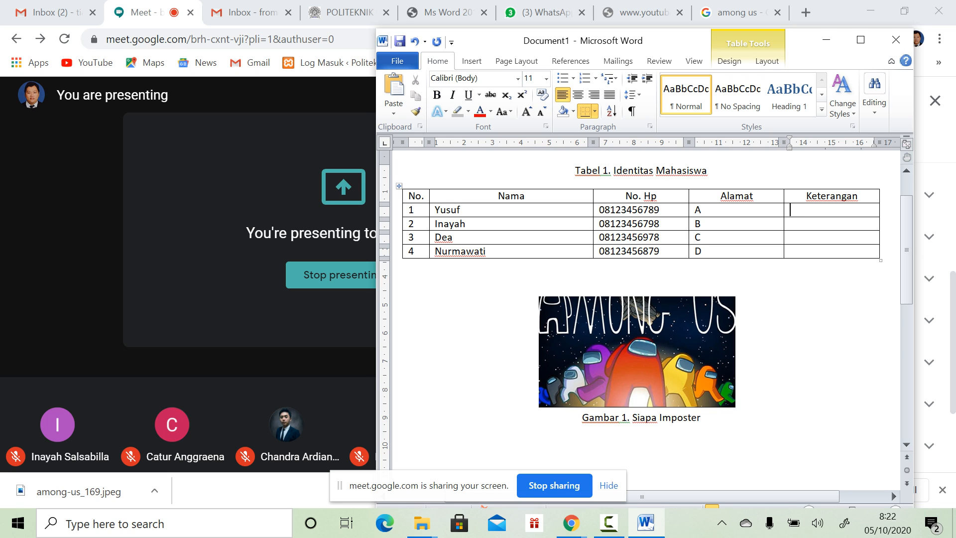
{"action": "type", "text": "Reguler"}
{"action": "left_click_drag", "start_coordinate": [790, 210], "coordinate": [824, 210]}
{"action": "key", "text": "ctrl+c"}
{"action": "left_click", "coordinate": [791, 223]}
{"action": "key", "text": "shift+Down"}
{"action": "key", "text": "shift+Down"}
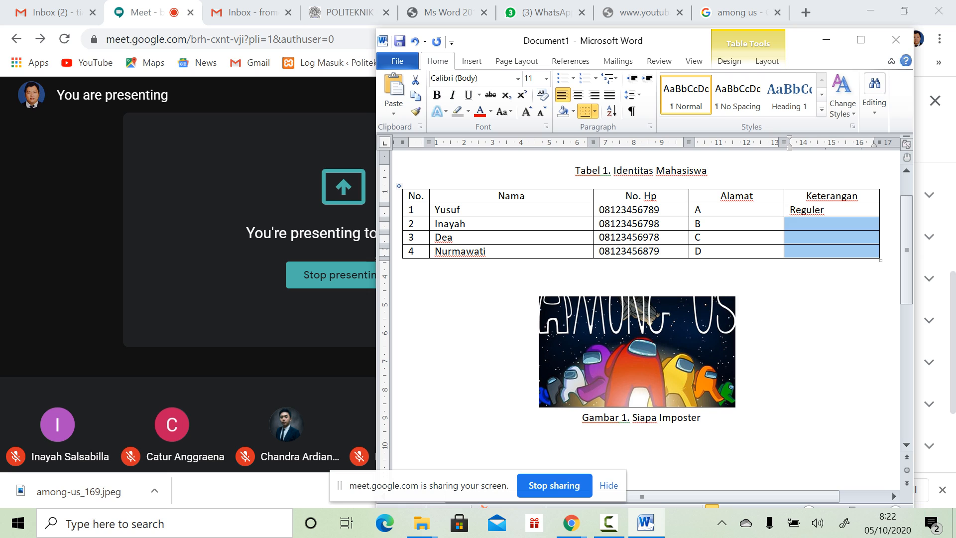
{"action": "key", "text": "ctrl+v"}
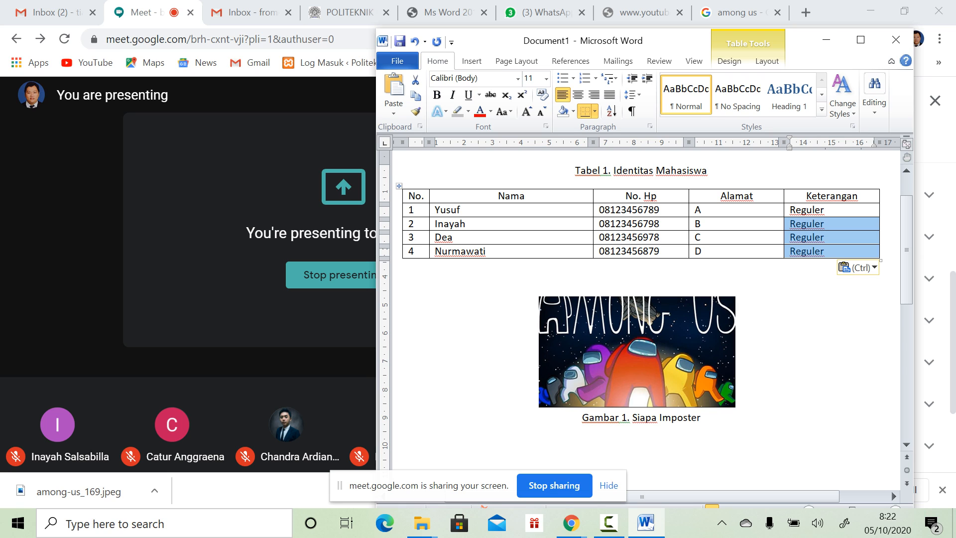
{"action": "left_click", "coordinate": [790, 209]}
{"action": "left_click", "coordinate": [701, 210]}
{"action": "left_click", "coordinate": [649, 210]}
{"action": "key", "text": "Left"}
{"action": "key", "text": "Left"}
{"action": "key", "text": "Left"}
{"action": "key", "text": "Left"}
{"action": "key", "text": "Left"}
{"action": "key", "text": "Left"}
{"action": "key", "text": "Left"}
{"action": "key", "text": "Left"}
{"action": "key", "text": "Left"}
{"action": "key", "text": "Left"}
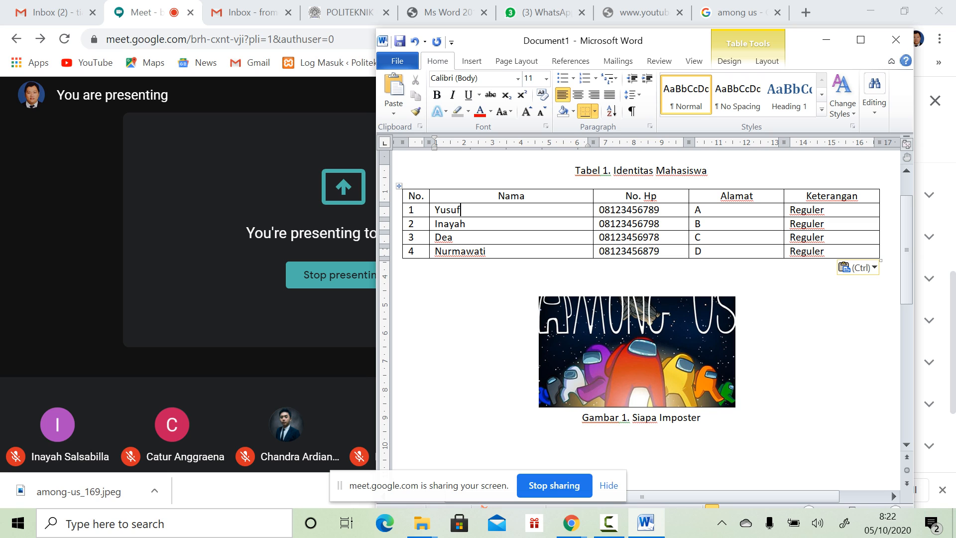
{"action": "key", "text": "Up"}
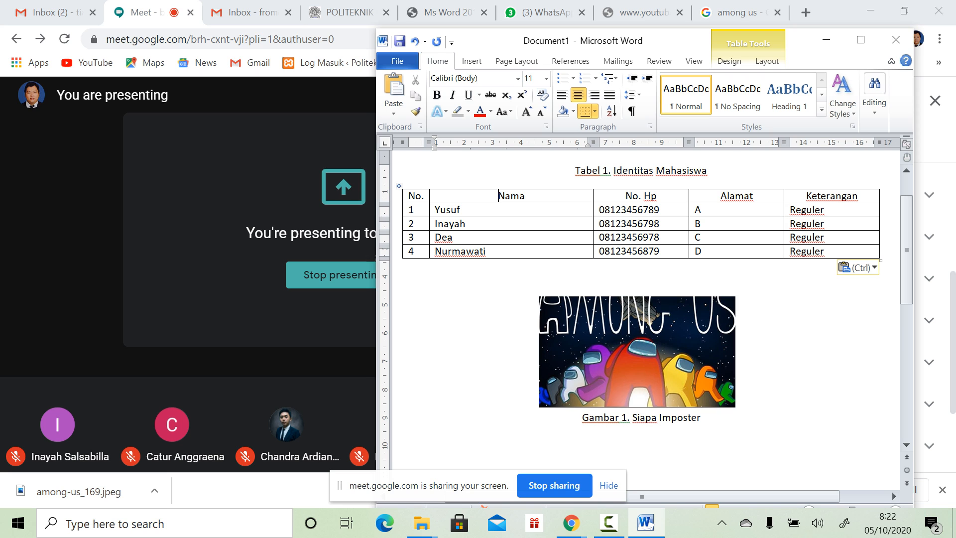
Step: Center the No. Hp, Alamat and Keterangan data cells
{"action": "left_click_drag", "start_coordinate": [661, 210], "coordinate": [830, 251]}
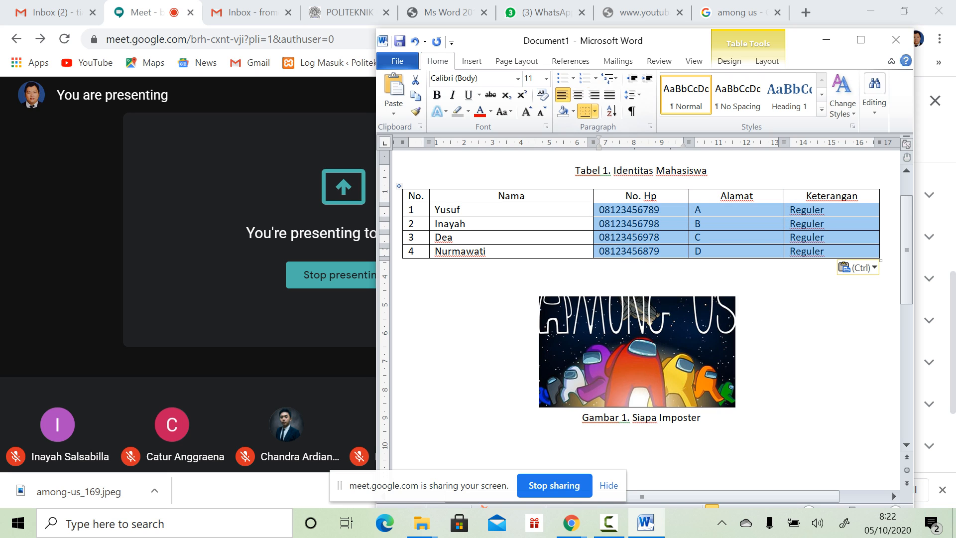
{"action": "left_click", "coordinate": [577, 94]}
{"action": "left_click", "coordinate": [462, 209]}
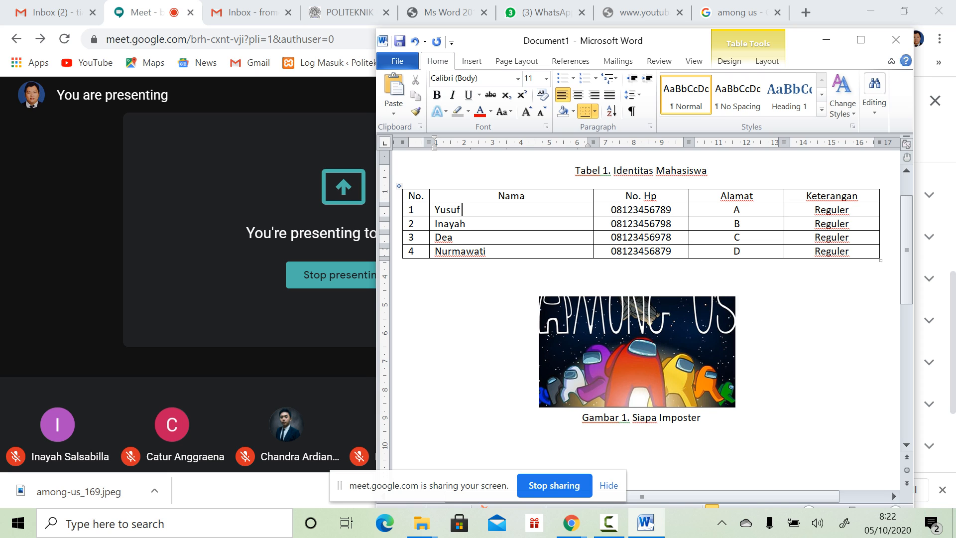
Step: Shade the header row in a darker grey
{"action": "left_click_drag", "start_coordinate": [410, 196], "coordinate": [841, 195]}
{"action": "left_click", "coordinate": [471, 61]}
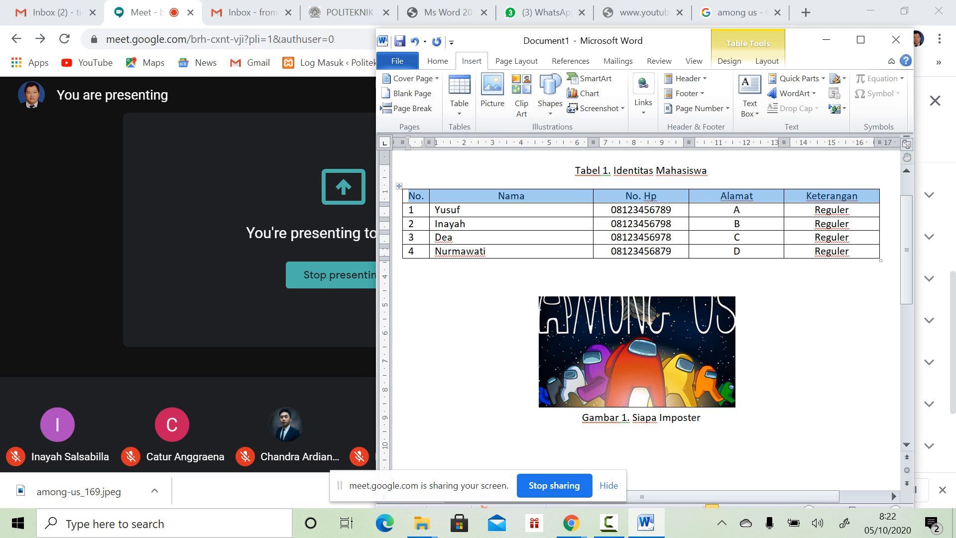
{"action": "left_click", "coordinate": [438, 60]}
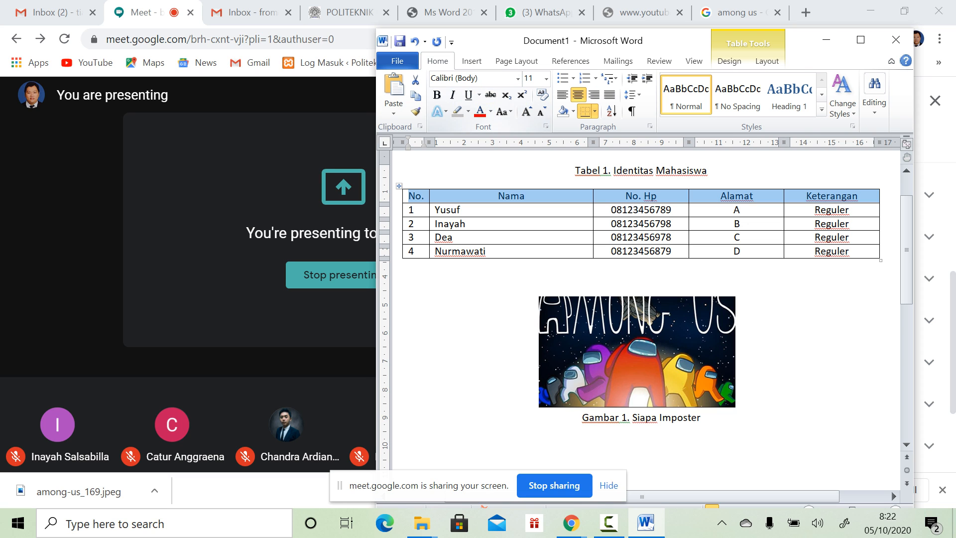
{"action": "left_click", "coordinate": [574, 112]}
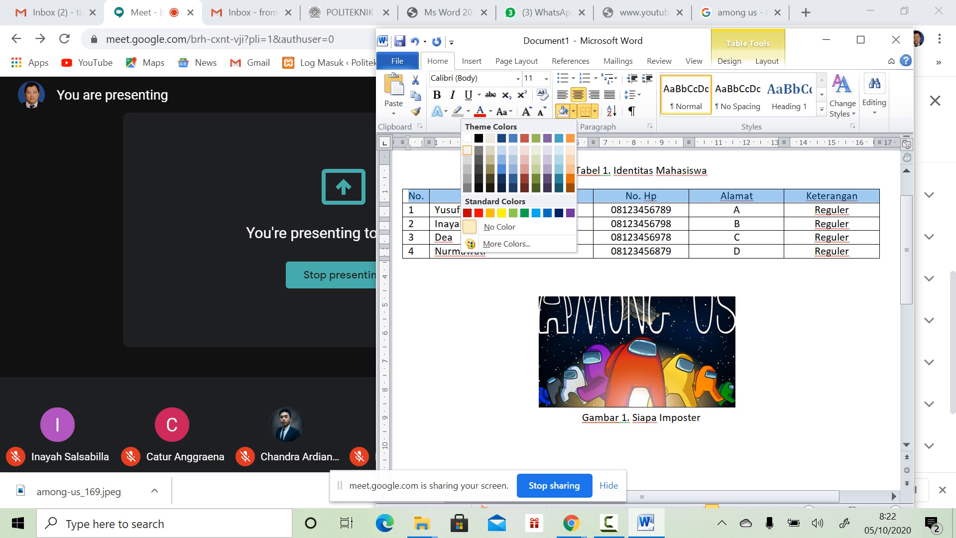
{"action": "left_click", "coordinate": [466, 150]}
{"action": "left_click", "coordinate": [573, 112]}
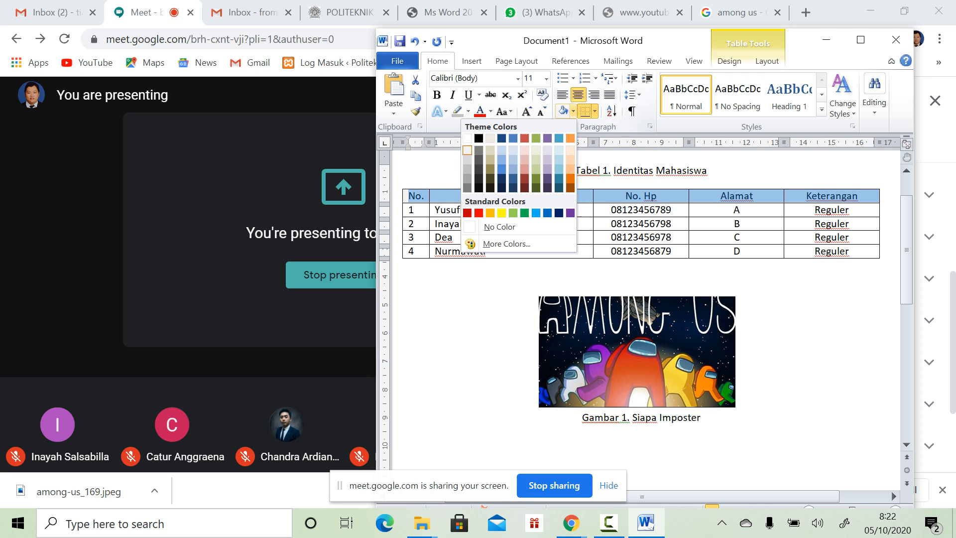
{"action": "left_click", "coordinate": [467, 159]}
{"action": "left_click", "coordinate": [468, 223]}
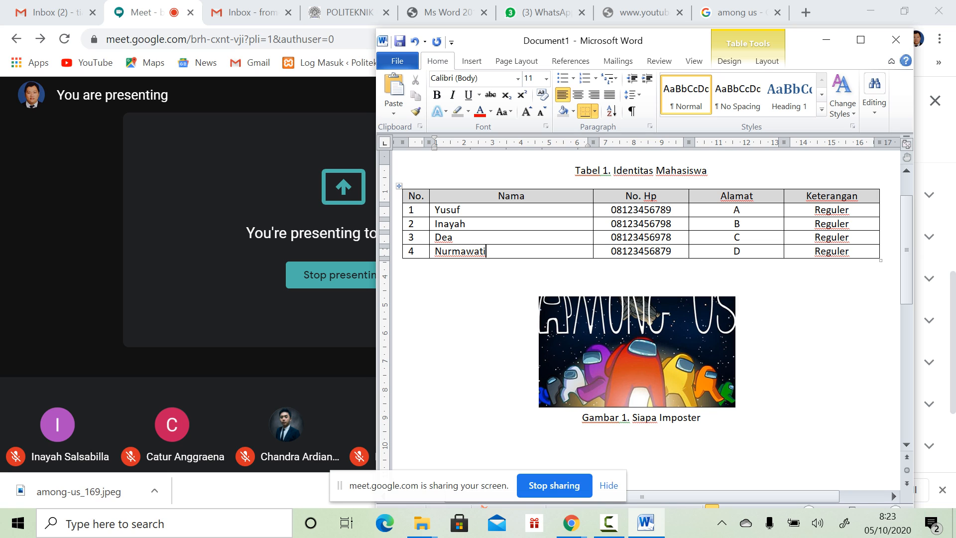
Step: Narrow the Nama and No. Hp columns, widen Alamat, and type row 1's full street address
{"action": "left_click_drag", "start_coordinate": [588, 142], "coordinate": [520, 142]}
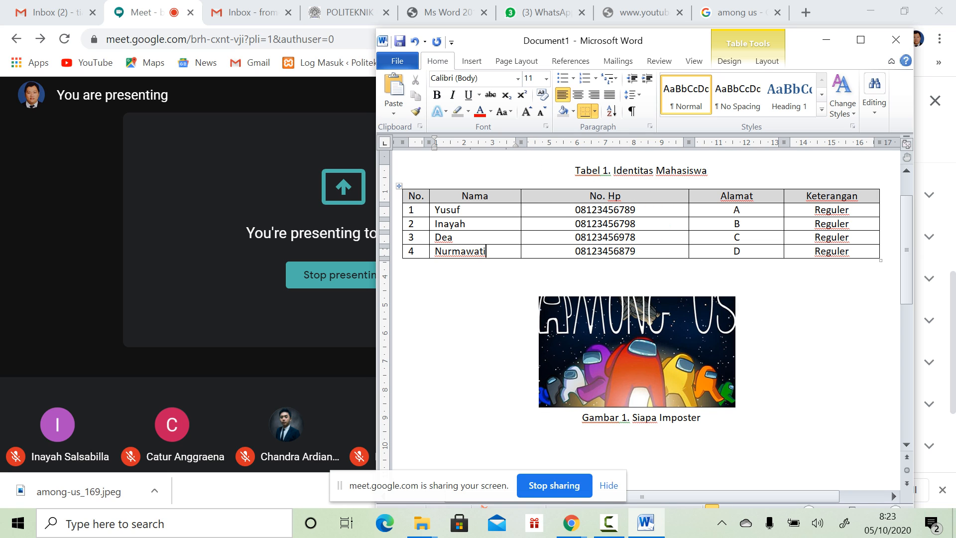
{"action": "left_click_drag", "start_coordinate": [688, 142], "coordinate": [599, 143]}
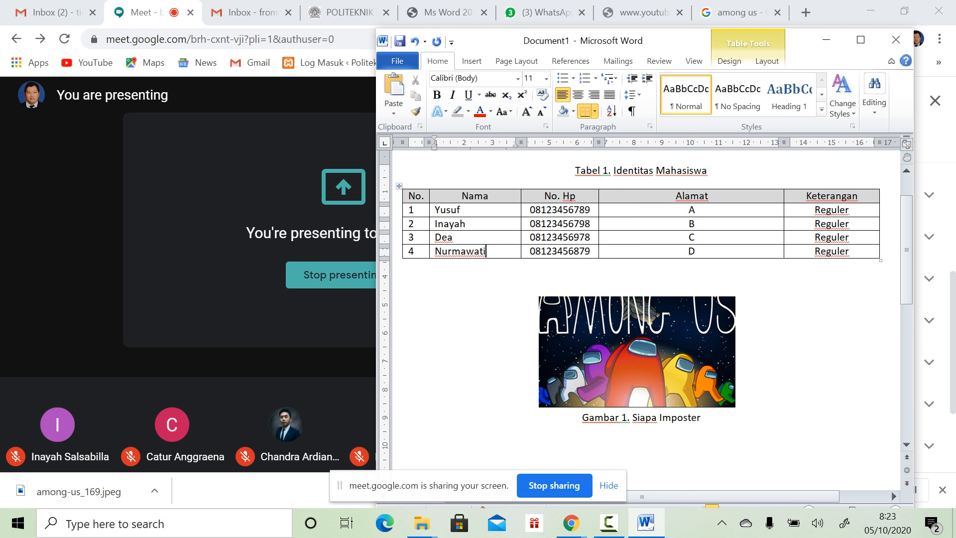
{"action": "left_click", "coordinate": [696, 209]}
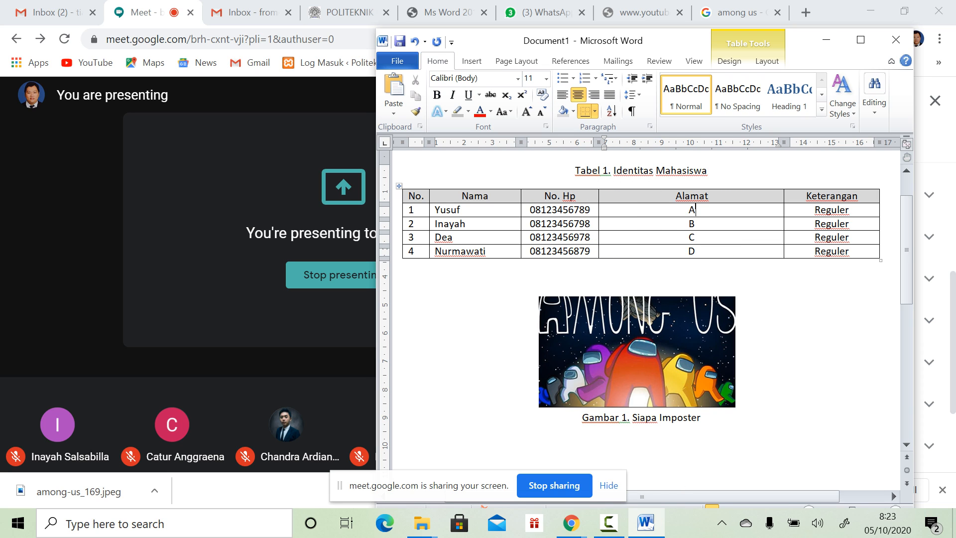
{"action": "key", "text": "BackSpace"}
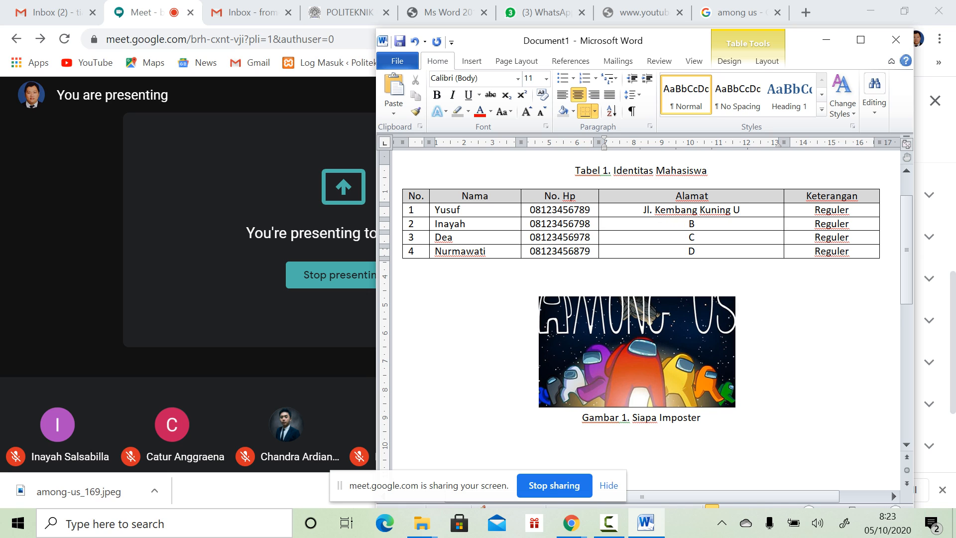
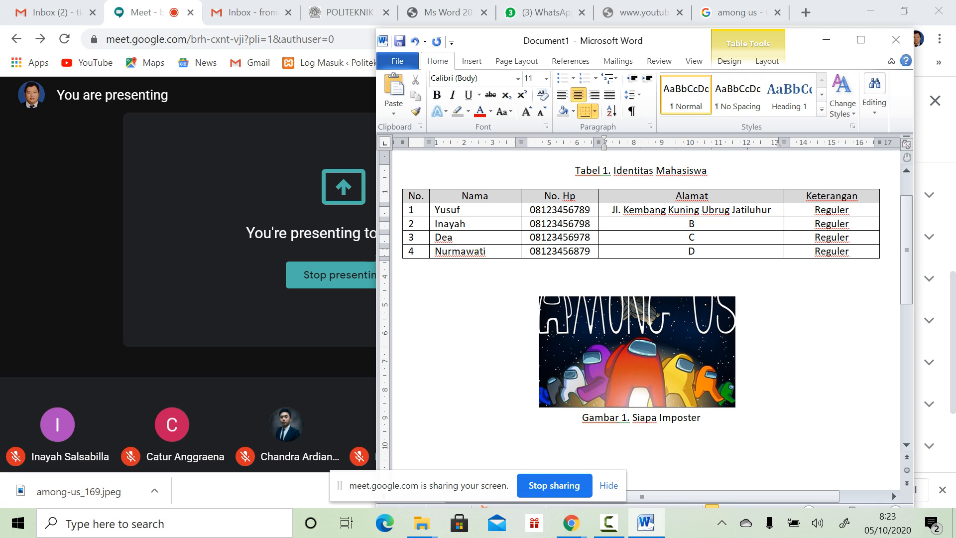
Step: Paste that address over B, C and D and left-align all four addresses
{"action": "left_click_drag", "start_coordinate": [611, 210], "coordinate": [772, 209]}
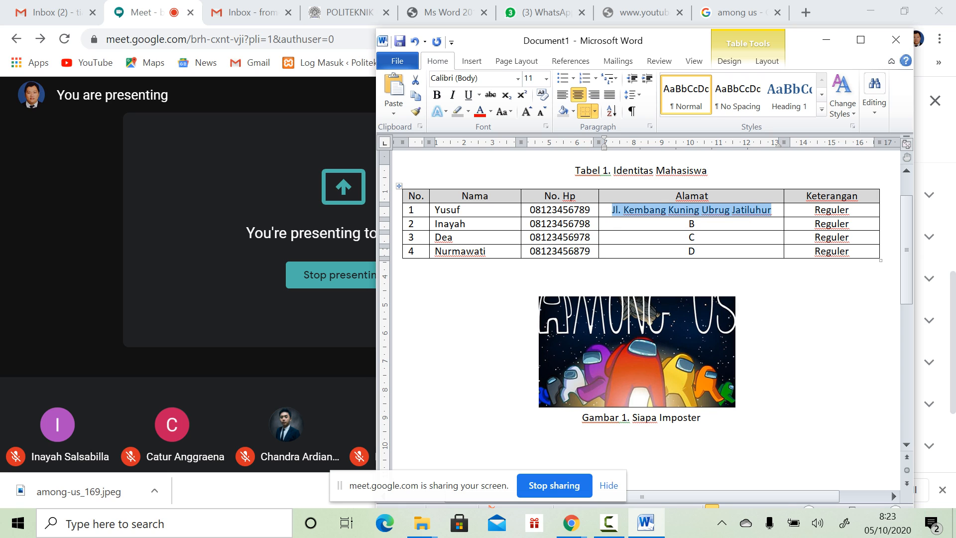
{"action": "left_click", "coordinate": [695, 223]}
{"action": "key", "text": "shift+Right"}
{"action": "key", "text": "ctrl+v"}
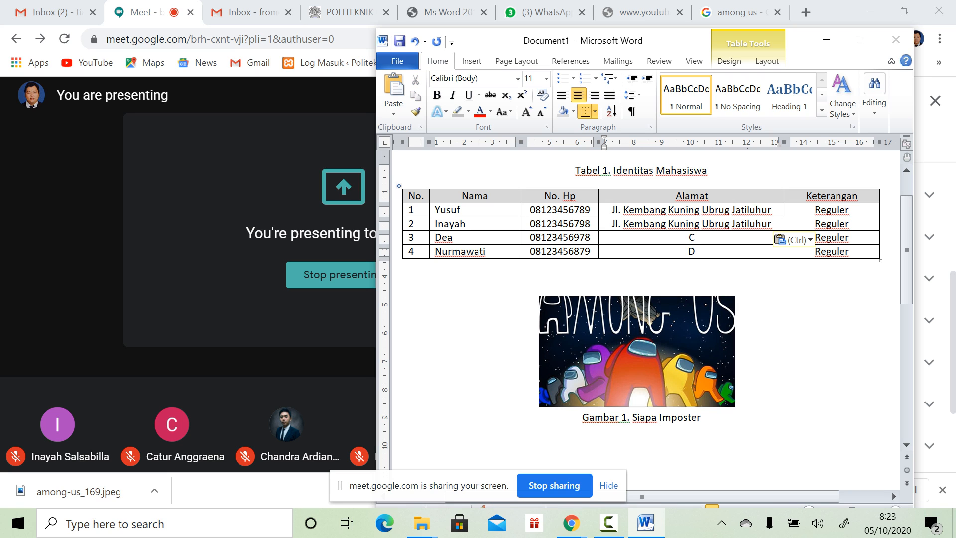
{"action": "key", "text": "shift+Right"}
{"action": "key", "text": "ctrl+v"}
{"action": "key", "text": "shift+Left"}
{"action": "key", "text": "ctrl+v"}
{"action": "key", "text": "Up"}
{"action": "key", "text": "Up"}
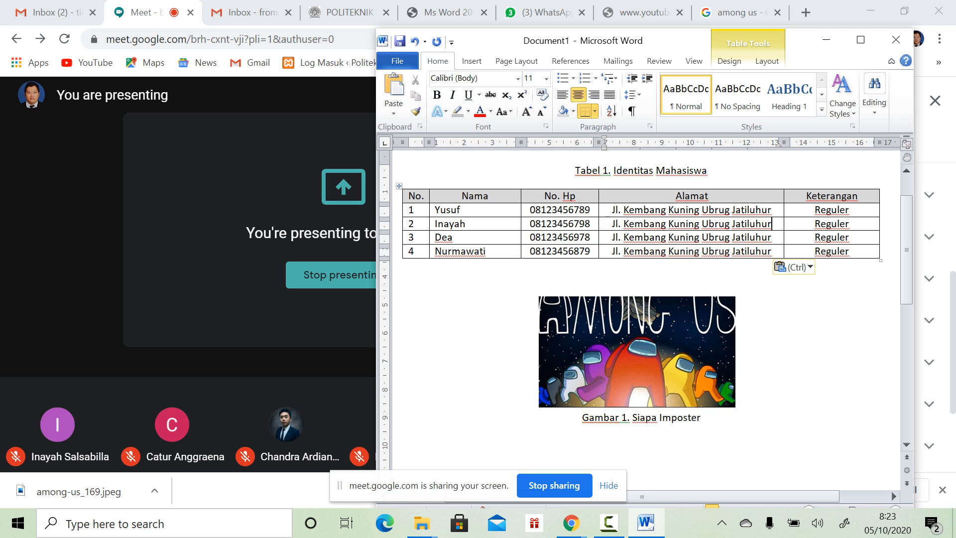
{"action": "left_click_drag", "start_coordinate": [617, 209], "coordinate": [629, 251]}
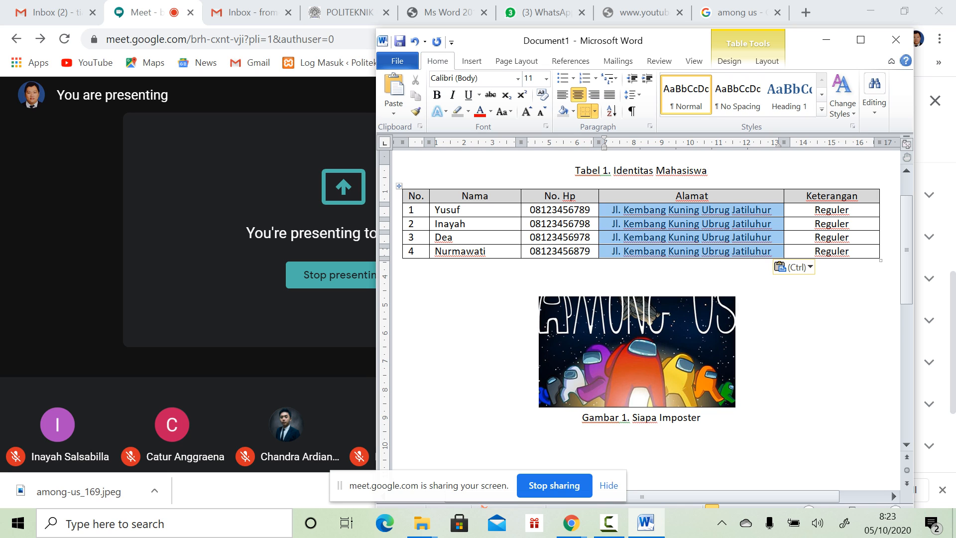
{"action": "left_click", "coordinate": [563, 95]}
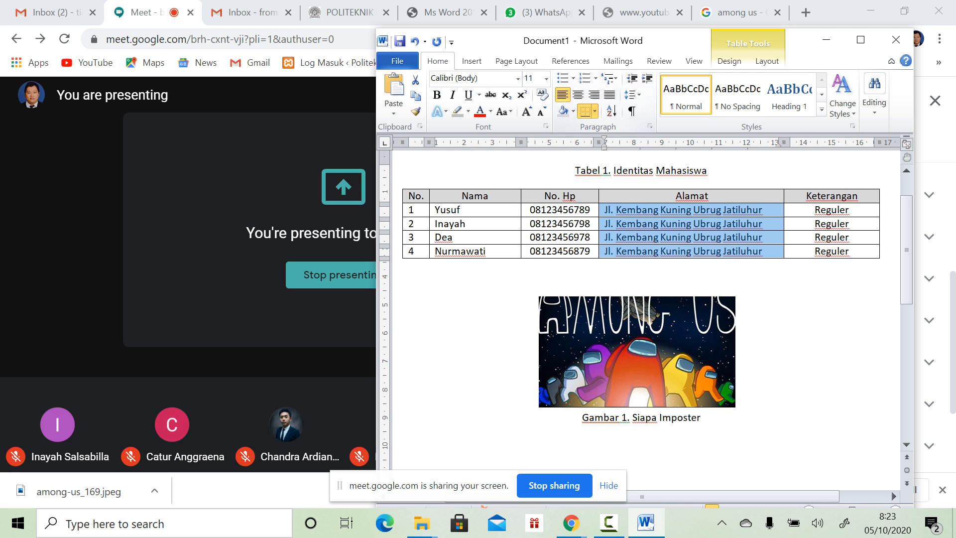
{"action": "left_click", "coordinate": [845, 210]}
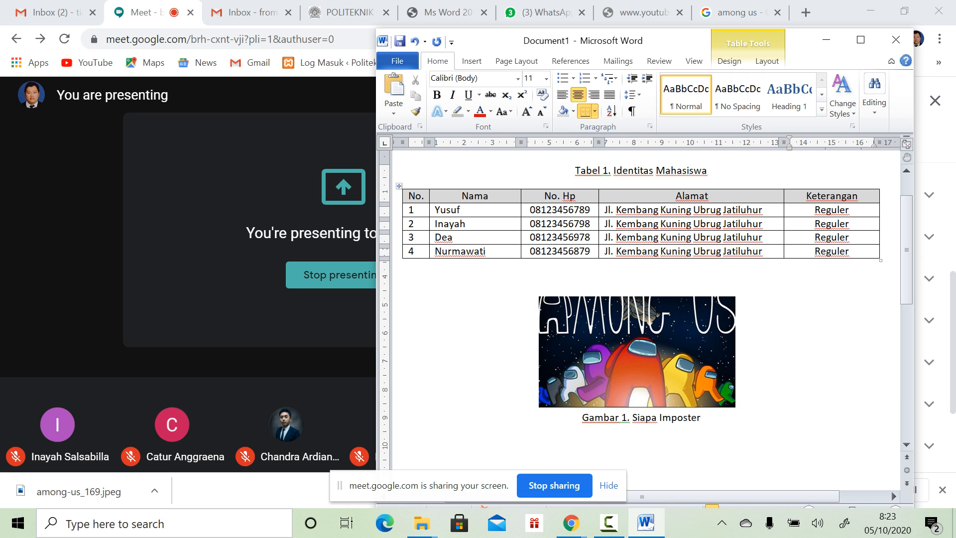
Step: Center the row numbers 1–4 in the No. column
{"action": "left_click", "coordinate": [552, 223]}
{"action": "left_click", "coordinate": [461, 210]}
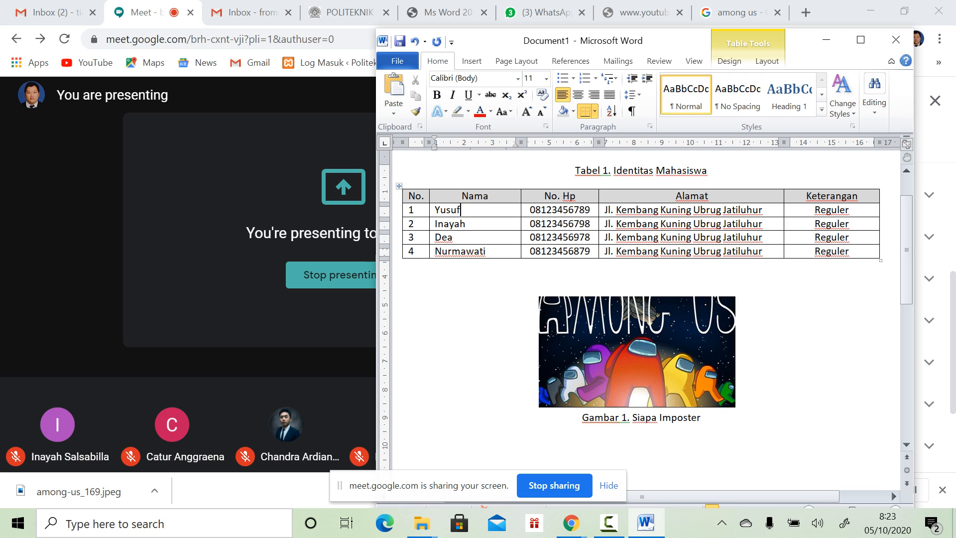
{"action": "left_click_drag", "start_coordinate": [410, 210], "coordinate": [416, 251]}
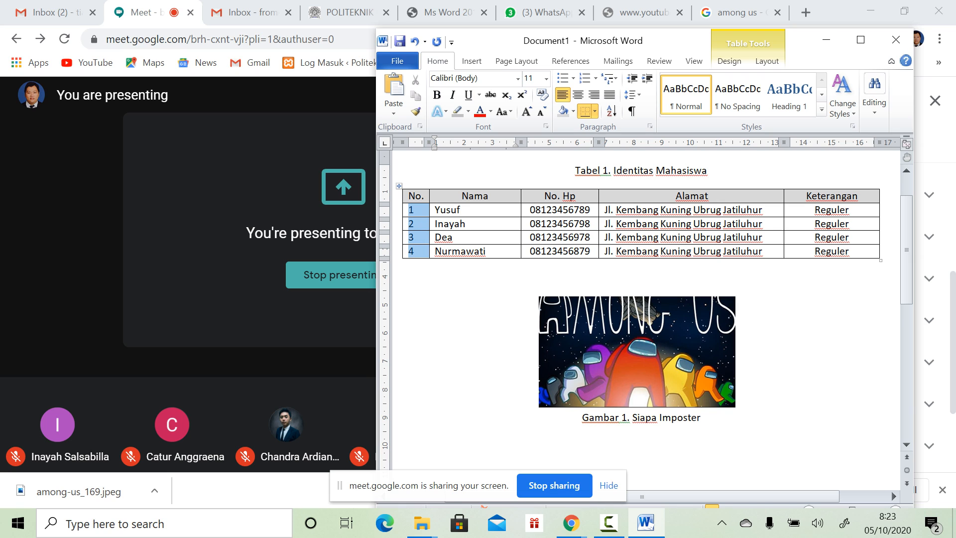
{"action": "left_click", "coordinate": [578, 95]}
{"action": "left_click", "coordinate": [468, 223]}
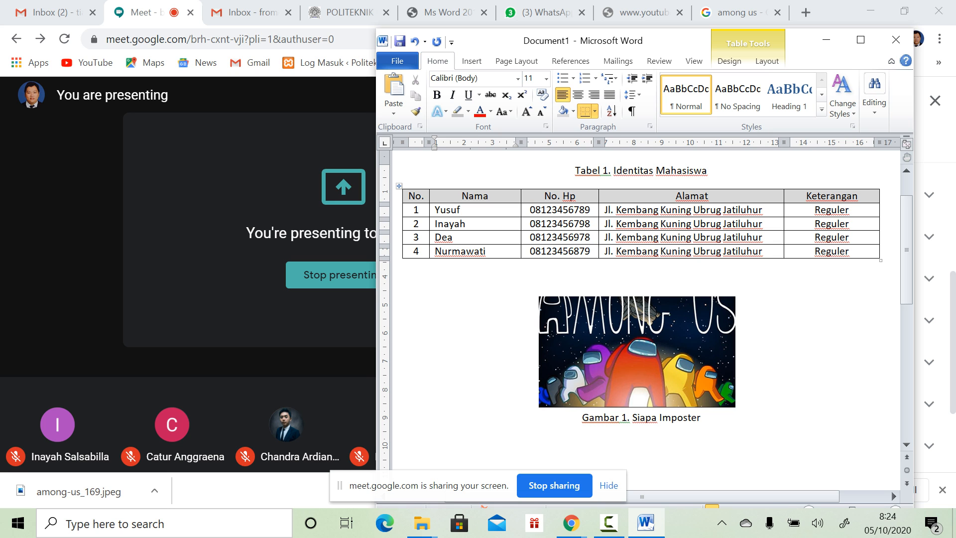
Step: Shift the Word window right so the Ms Word 2010 tutorial PDF shows alongside
{"action": "left_click", "coordinate": [446, 12]}
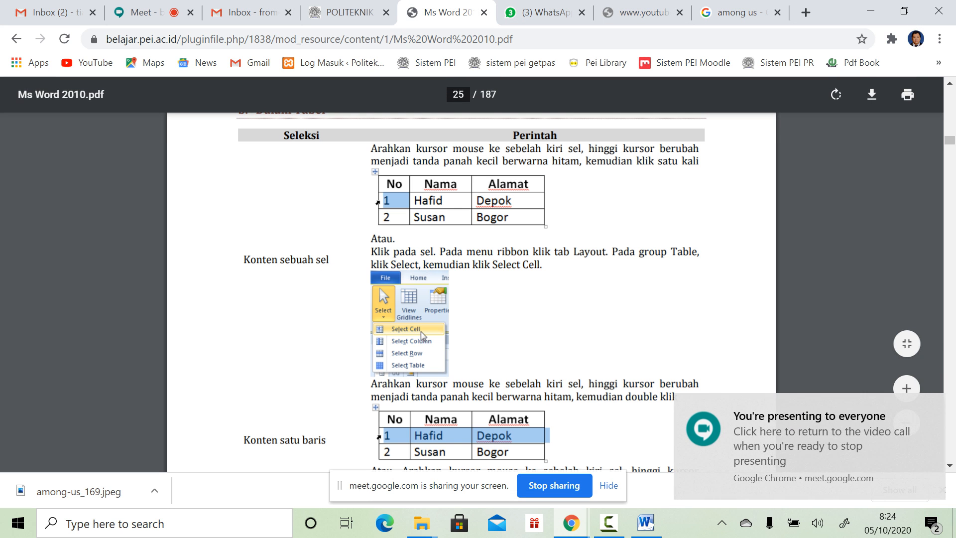
{"action": "key", "text": "alt+Tab"}
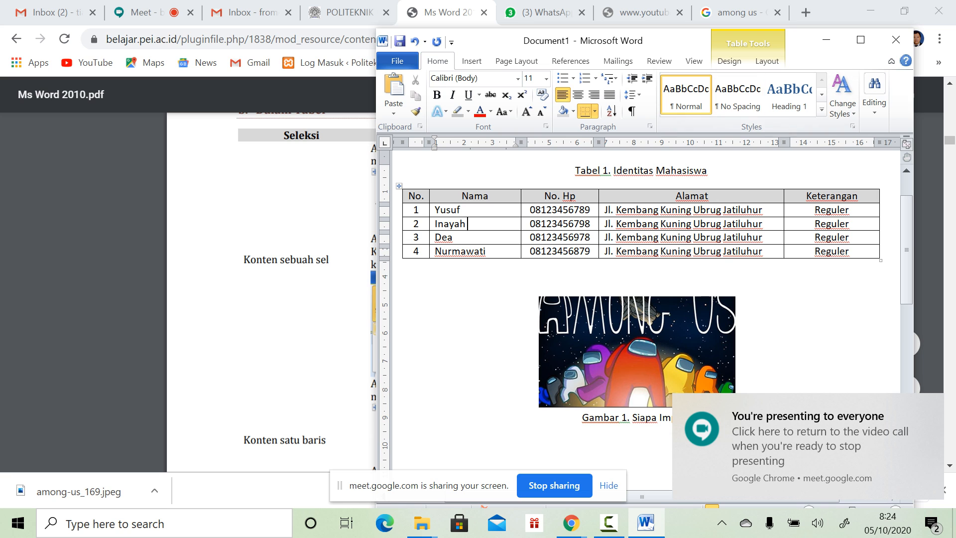
{"action": "left_click_drag", "start_coordinate": [693, 41], "coordinate": [770, 30]}
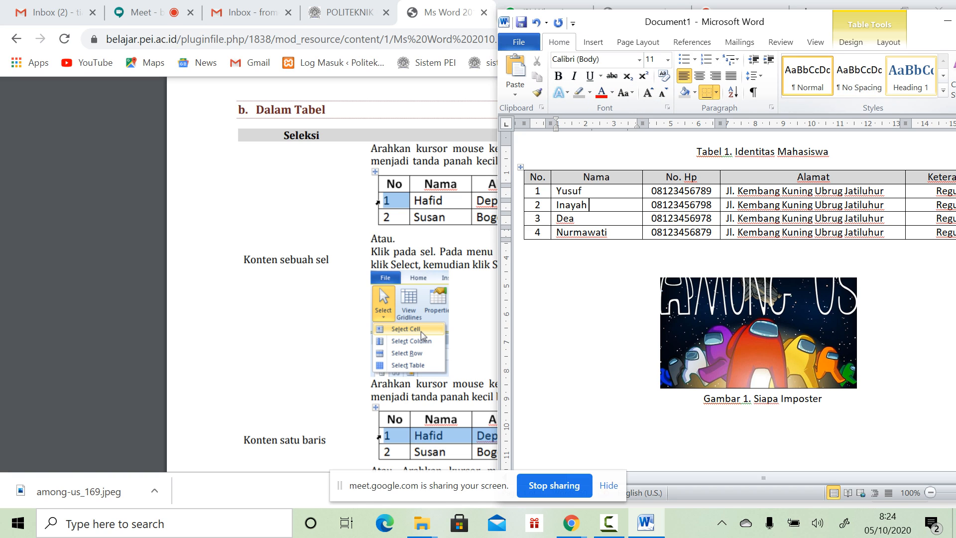
{"action": "left_click", "coordinate": [593, 41]}
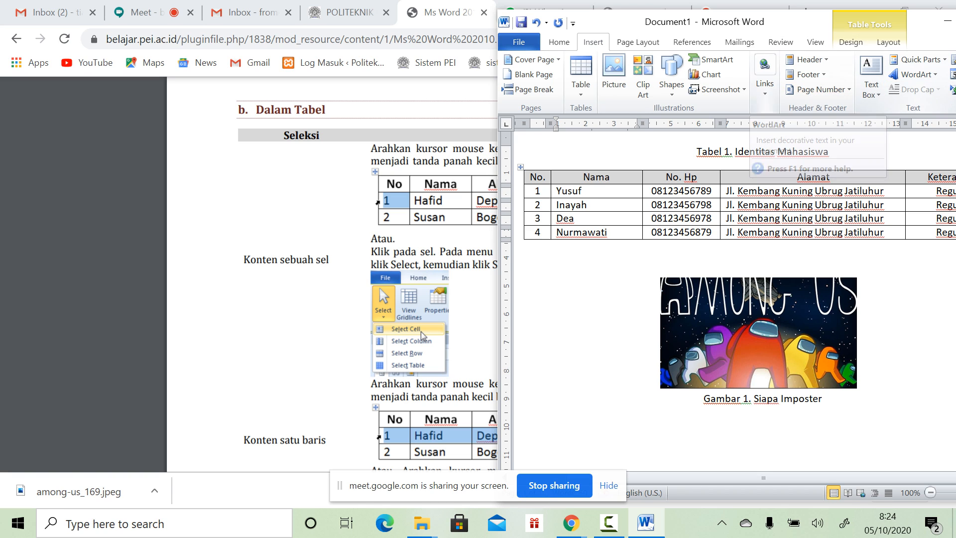
{"action": "left_click", "coordinate": [637, 41]}
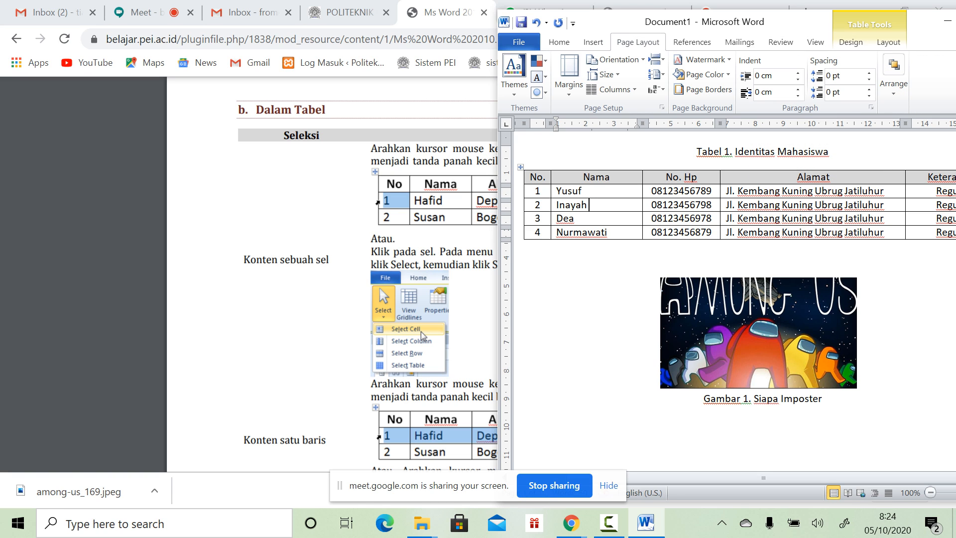
{"action": "left_click", "coordinate": [691, 41]}
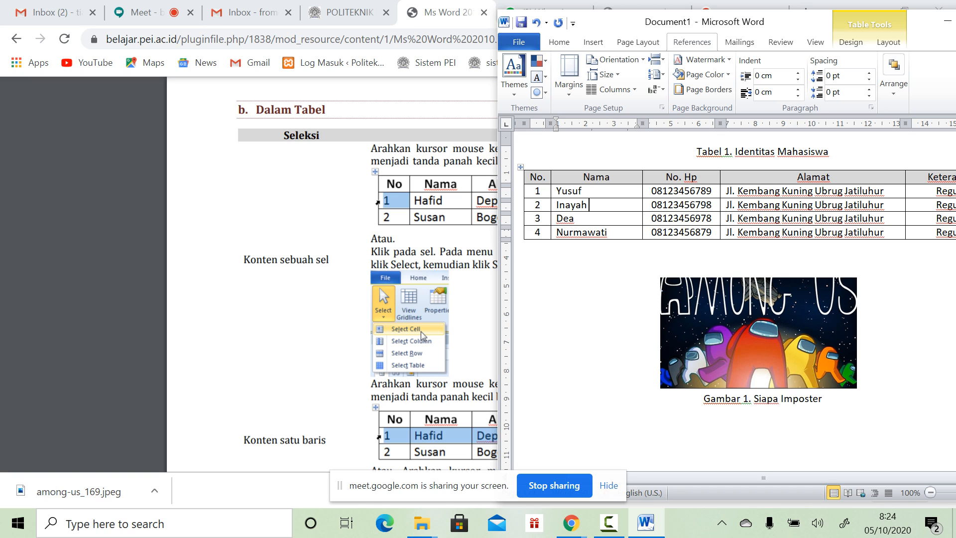
{"action": "scroll", "coordinate": [726, 75], "scroll_direction": "up", "scroll_amount": 3}
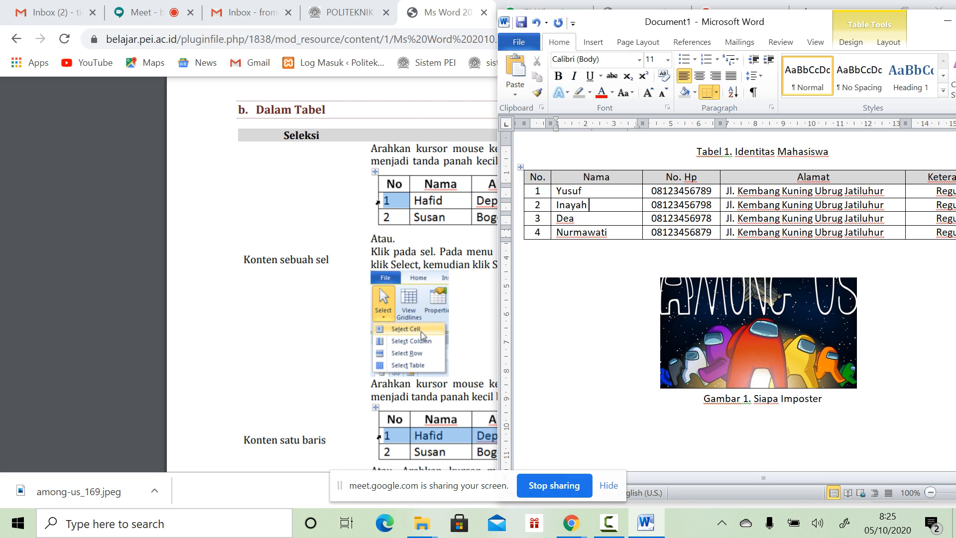
{"action": "left_click", "coordinate": [18, 523]}
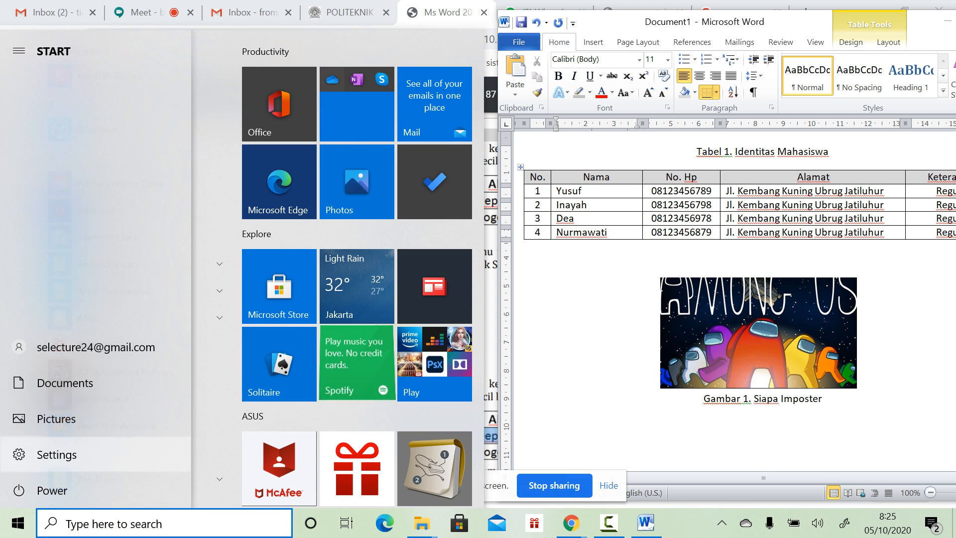
{"action": "left_click", "coordinate": [56, 455]}
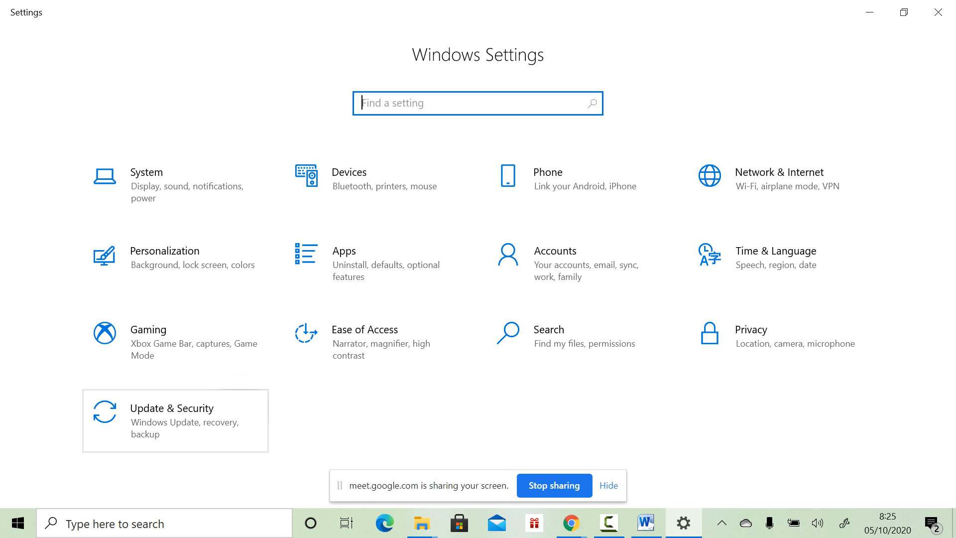
{"action": "left_click", "coordinate": [343, 258]}
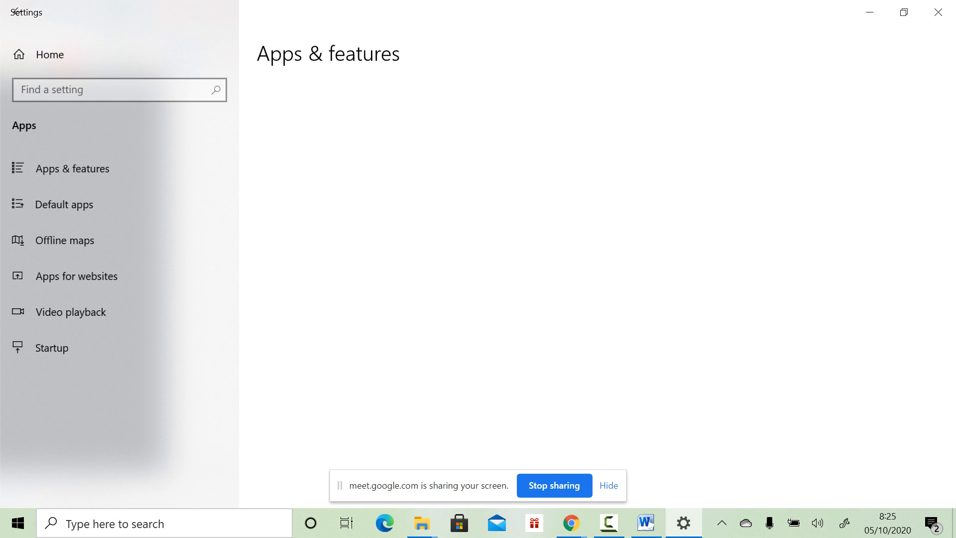
{"action": "scroll", "coordinate": [420, 288], "scroll_direction": "down", "scroll_amount": 15}
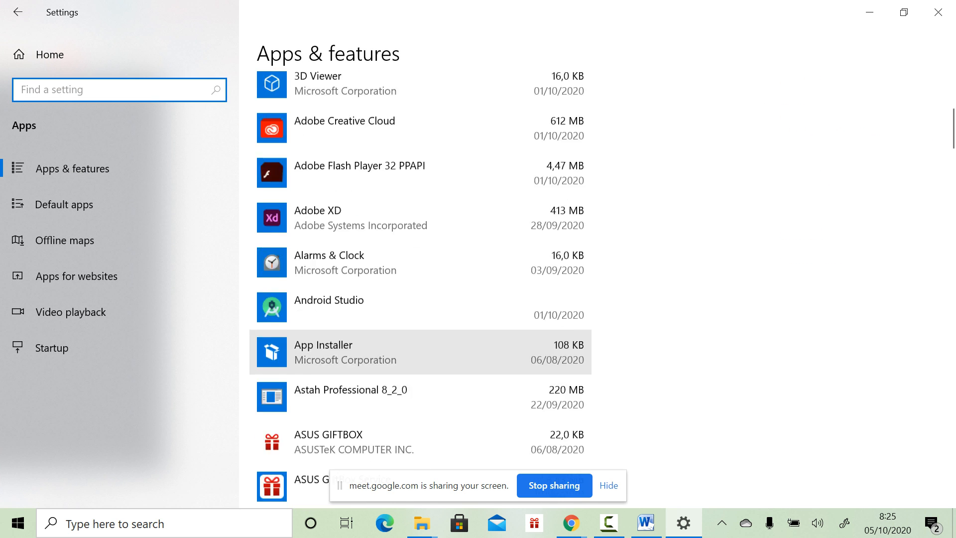
{"action": "scroll", "coordinate": [421, 391], "scroll_direction": "down", "scroll_amount": 5}
{"action": "scroll", "coordinate": [421, 383], "scroll_direction": "down", "scroll_amount": 6}
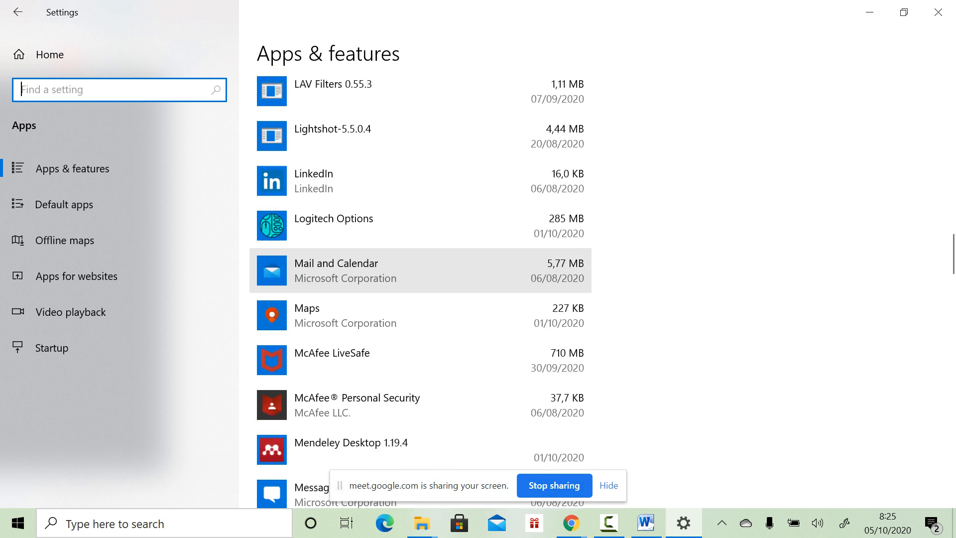
{"action": "scroll", "coordinate": [420, 383], "scroll_direction": "down", "scroll_amount": 7}
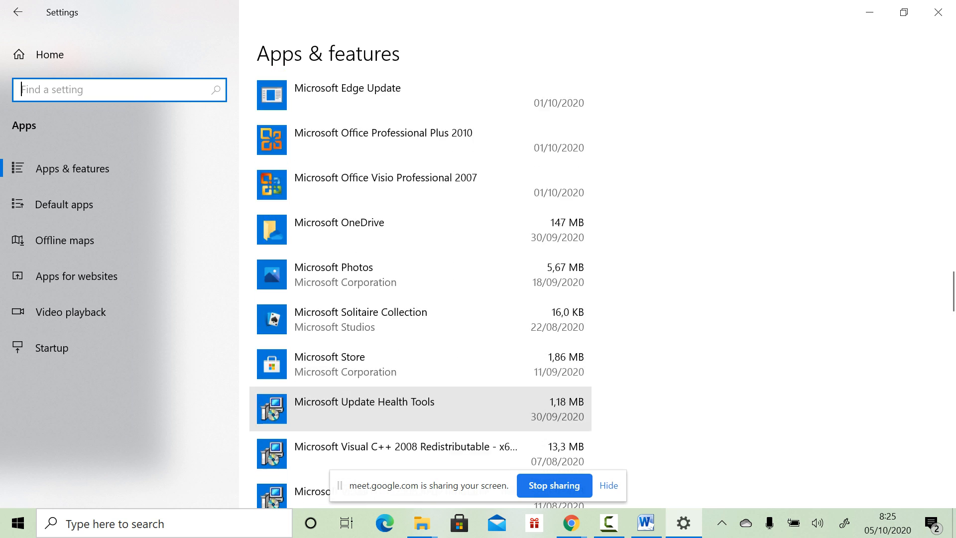
{"action": "left_click", "coordinate": [869, 12]}
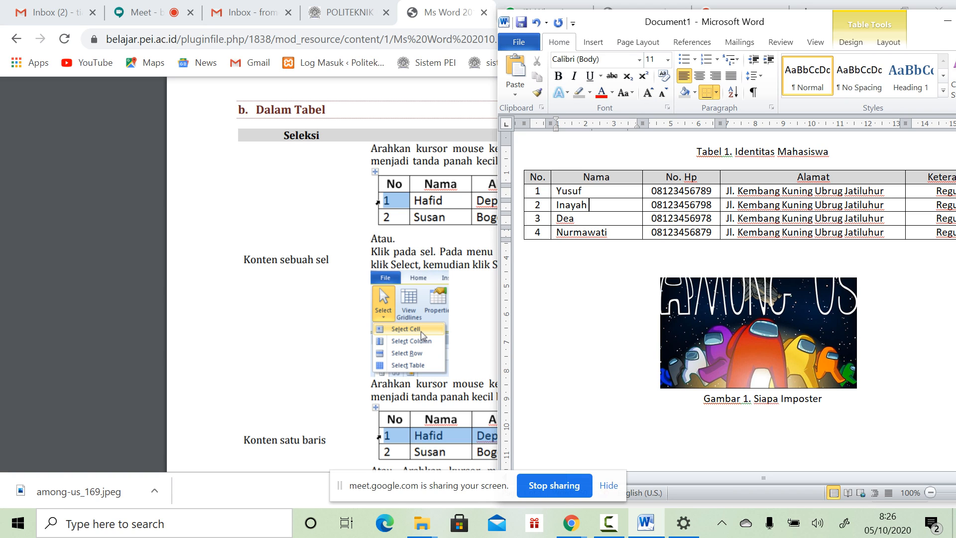
Step: Review page 25 of the PDF guide, then put the cursor in the Word table's No. header cell
{"action": "key", "text": "alt+Tab"}
{"action": "scroll", "coordinate": [471, 273], "scroll_direction": "down", "scroll_amount": 3}
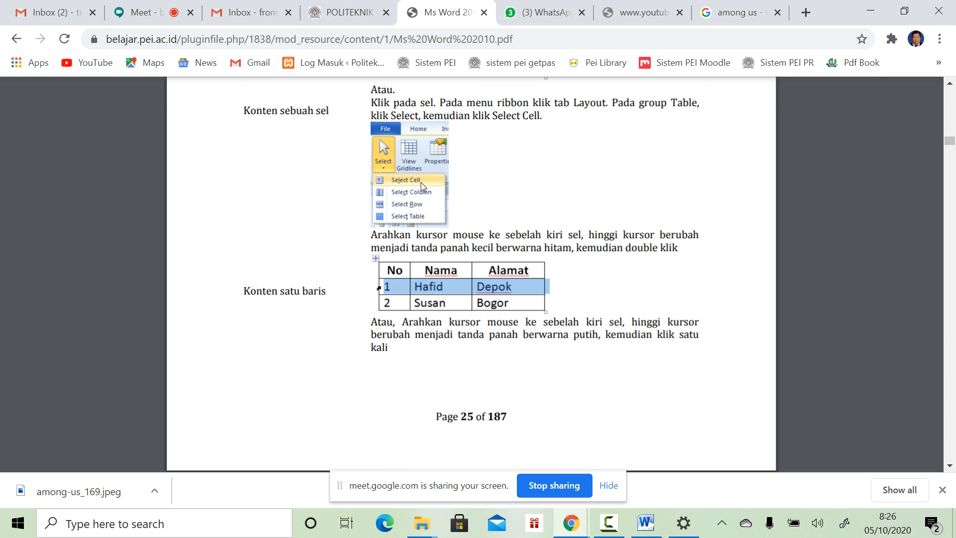
{"action": "scroll", "coordinate": [471, 292], "scroll_direction": "up", "scroll_amount": 1}
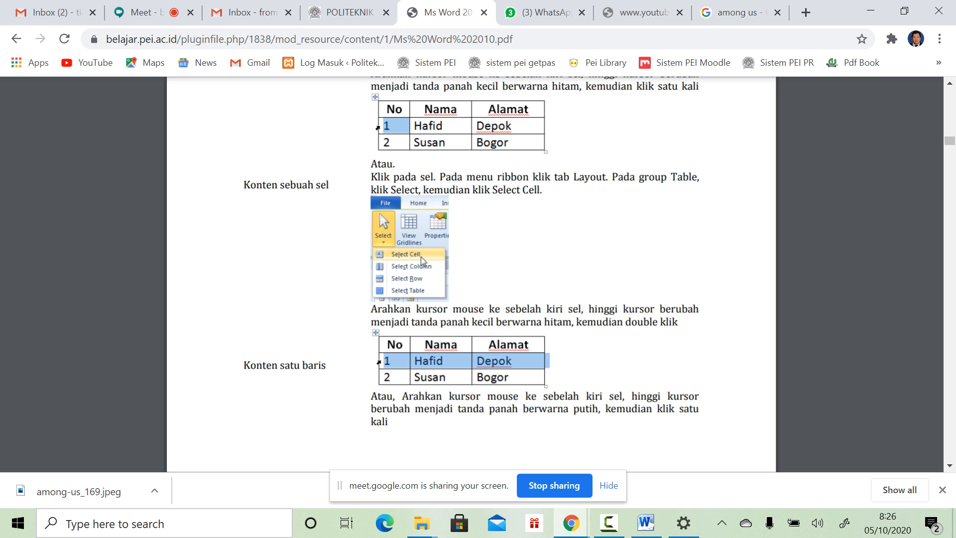
{"action": "scroll", "coordinate": [471, 274], "scroll_direction": "down", "scroll_amount": 5}
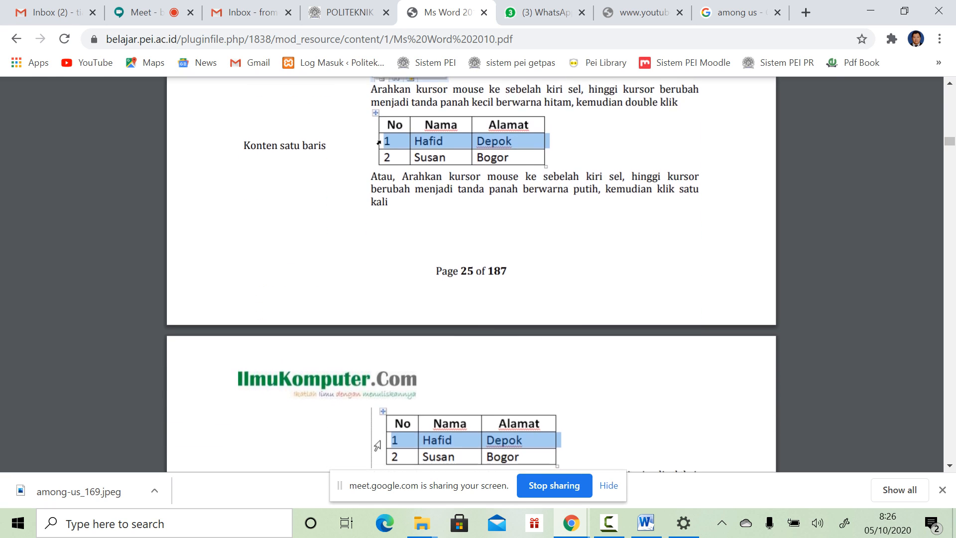
{"action": "scroll", "coordinate": [471, 292], "scroll_direction": "up", "scroll_amount": 3}
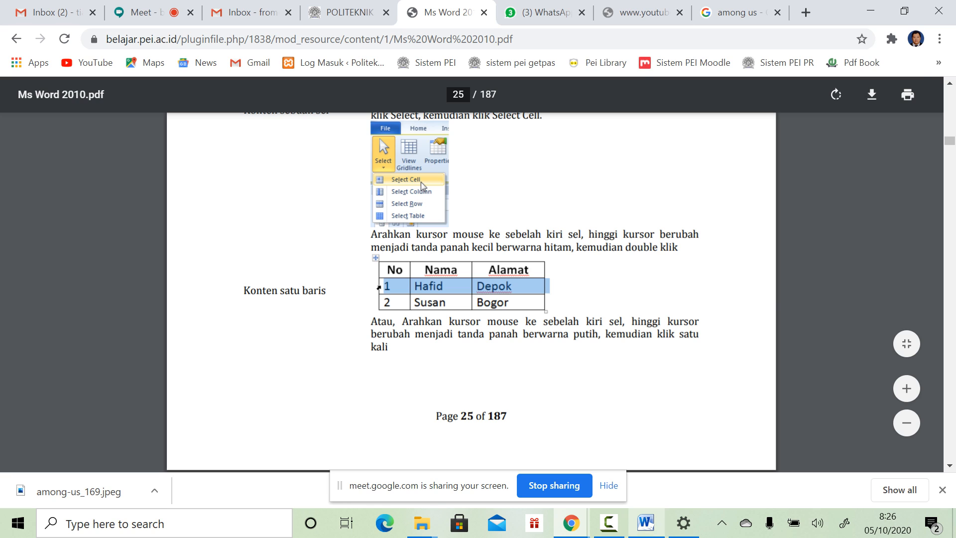
{"action": "left_click", "coordinate": [646, 522]}
{"action": "left_click", "coordinate": [537, 177]}
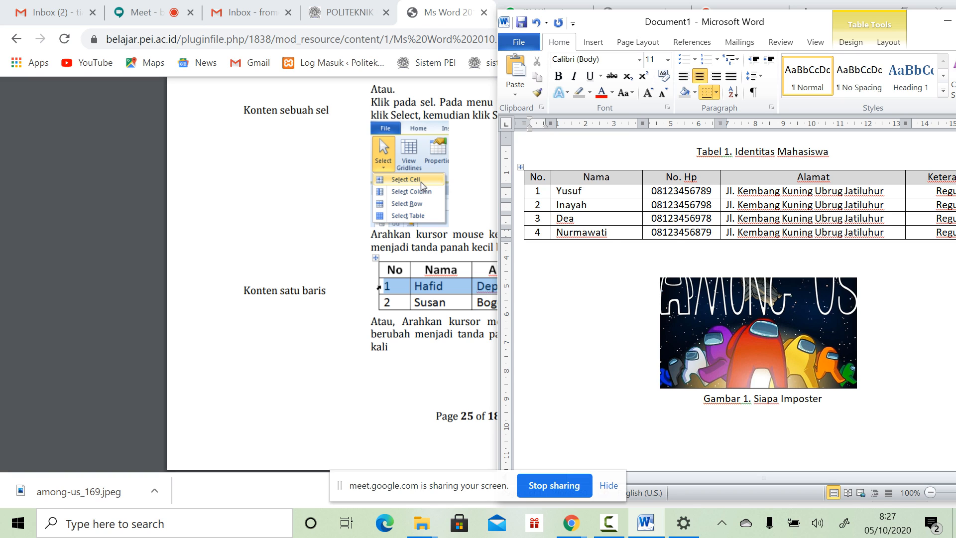
Step: Scroll the PDF to page 26's examples of selecting a column, scattered cells and a whole table
{"action": "key", "text": "alt+Tab"}
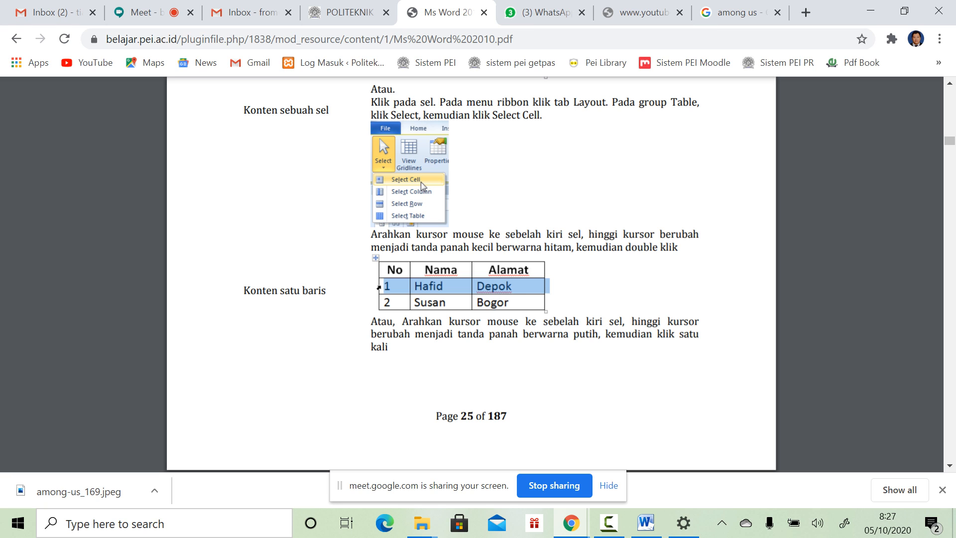
{"action": "scroll", "coordinate": [470, 274], "scroll_direction": "down", "scroll_amount": 3}
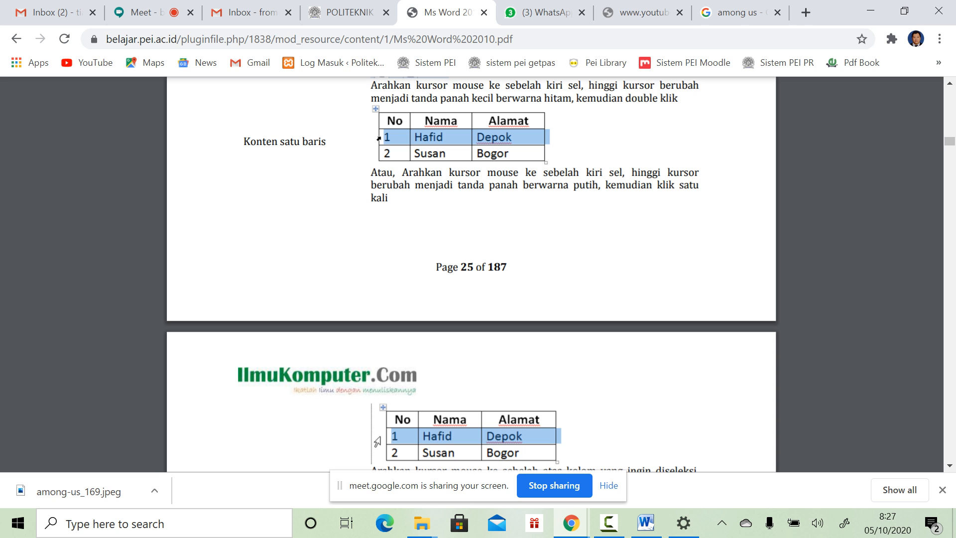
{"action": "scroll", "coordinate": [471, 274], "scroll_direction": "down", "scroll_amount": 6}
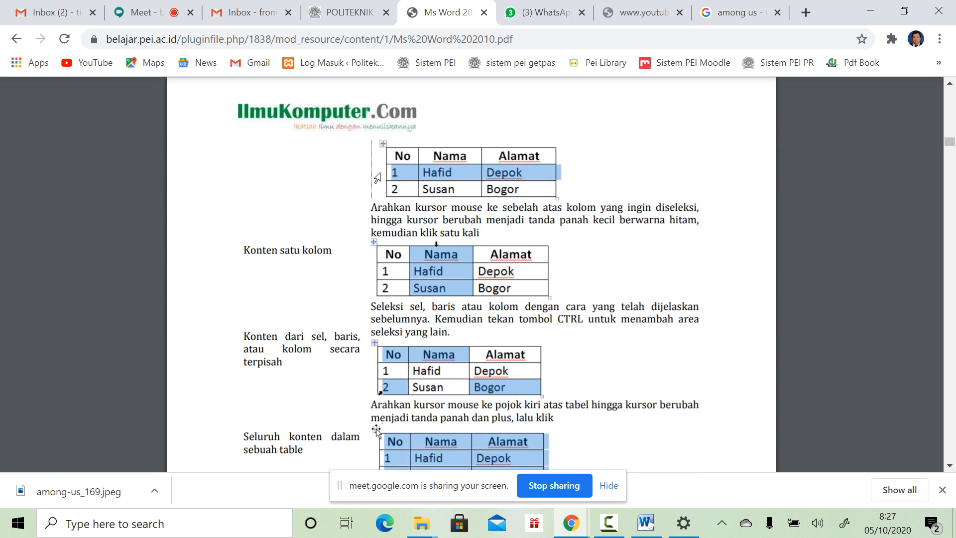
{"action": "scroll", "coordinate": [470, 274], "scroll_direction": "down", "scroll_amount": 2}
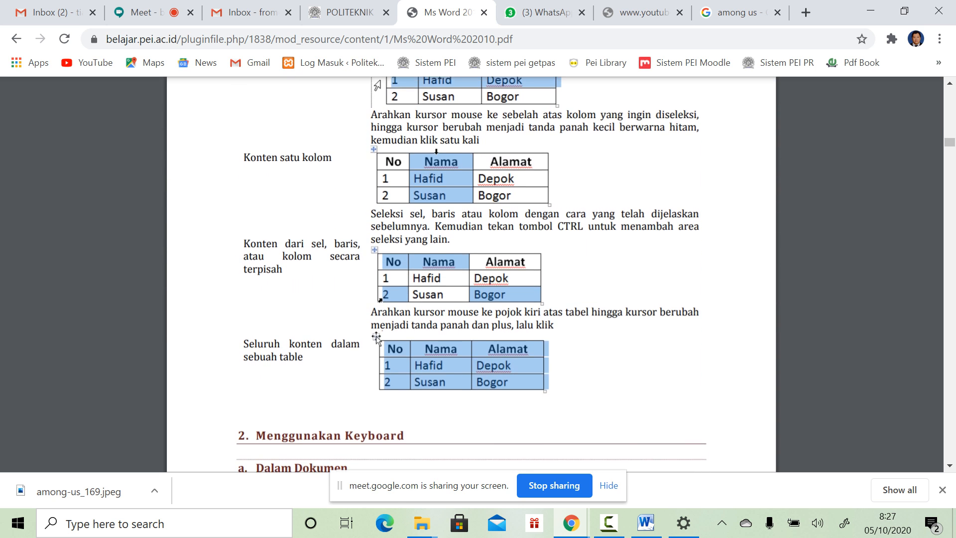
{"action": "scroll", "coordinate": [470, 274], "scroll_direction": "down", "scroll_amount": 1}
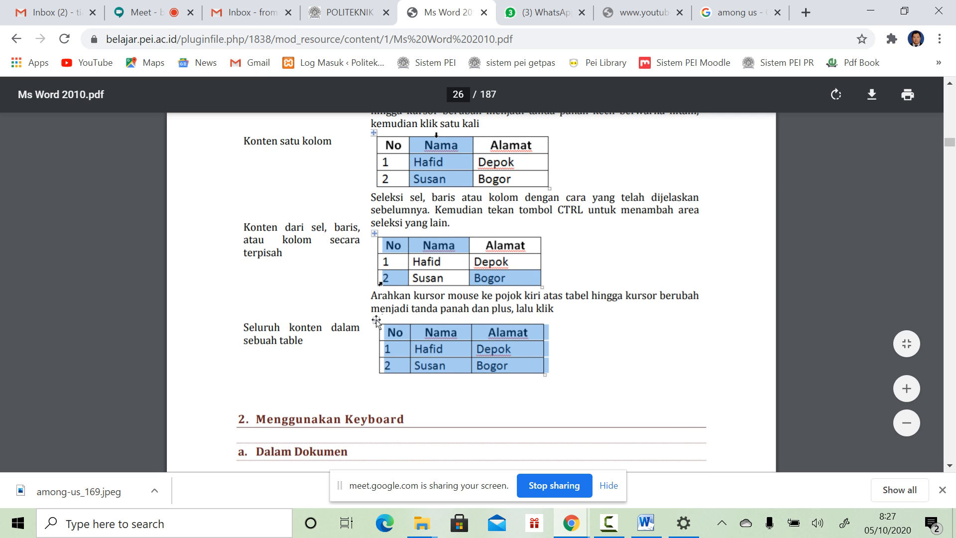
{"action": "left_click", "coordinate": [646, 522]}
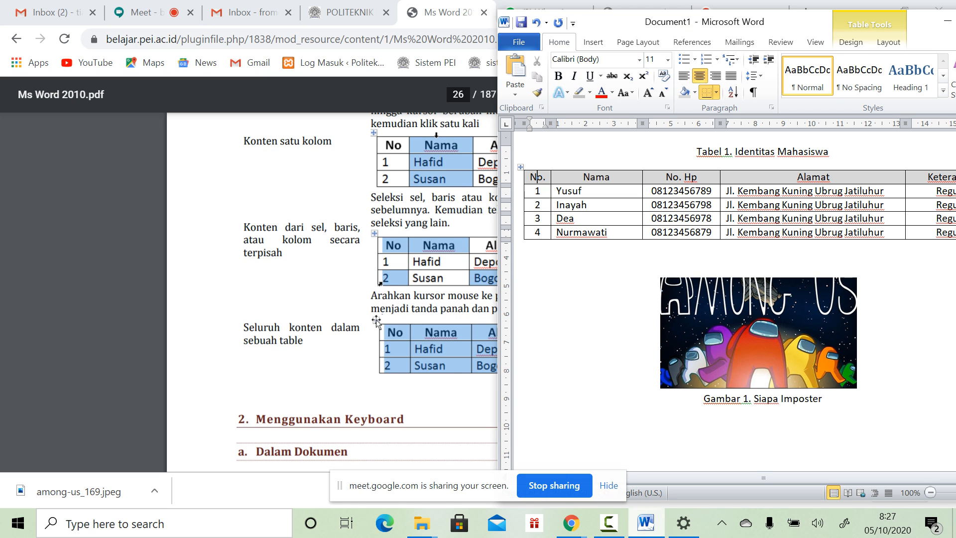
{"action": "left_click_drag", "start_coordinate": [520, 167], "coordinate": [521, 237]}
{"action": "left_click_drag", "start_coordinate": [547, 419], "coordinate": [541, 418]}
{"action": "scroll", "coordinate": [542, 418], "scroll_direction": "down", "scroll_amount": 2}
{"action": "scroll", "coordinate": [736, 299], "scroll_direction": "up", "scroll_amount": 4}
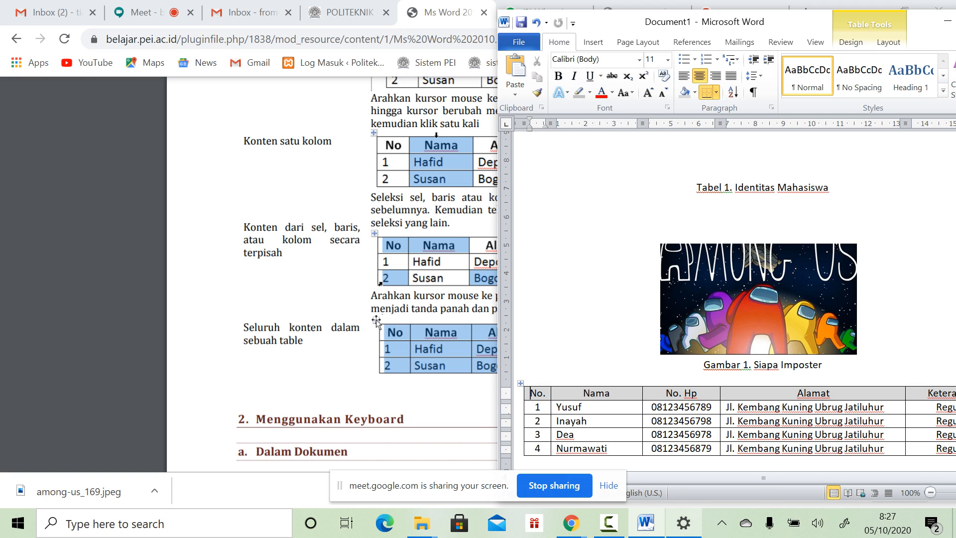
{"action": "mouse_move", "coordinate": [683, 523]}
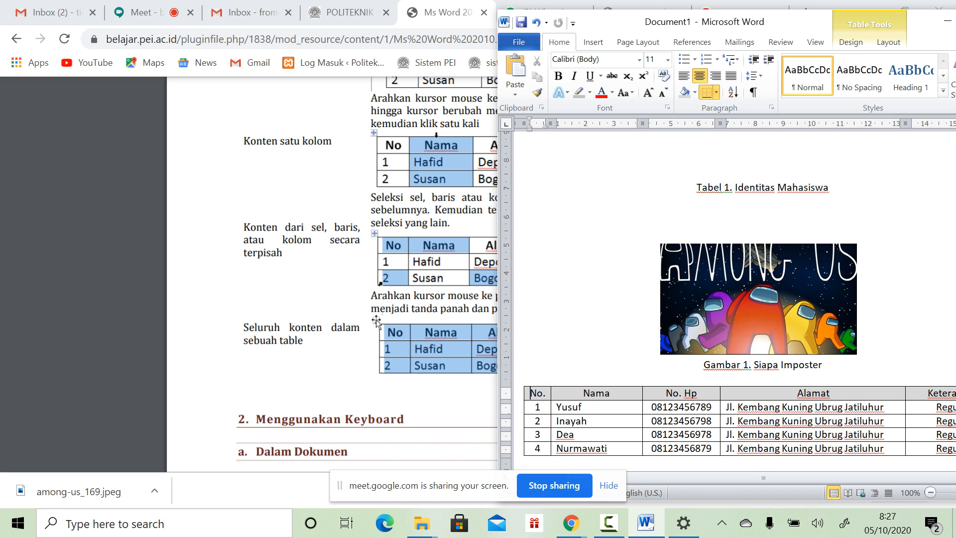
{"action": "key", "text": "ctrl+z"}
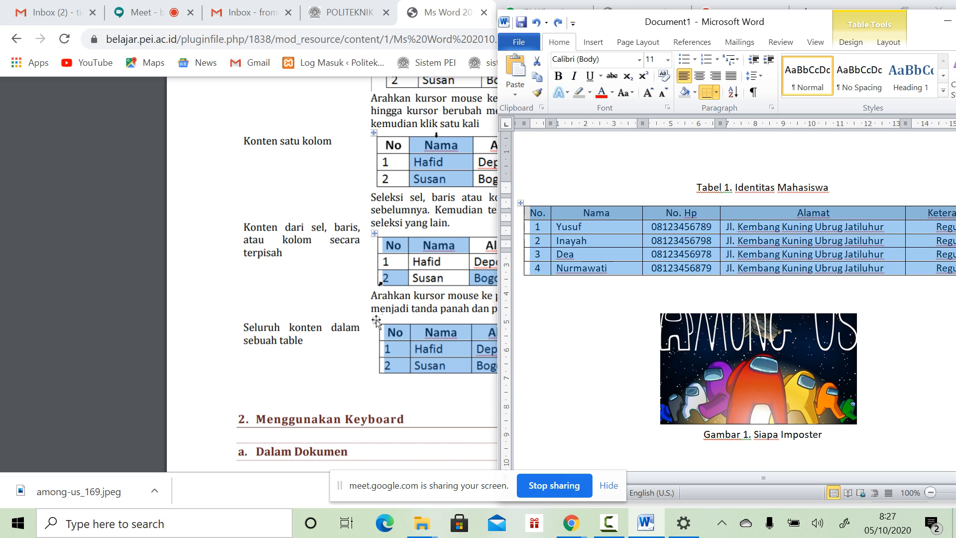
{"action": "left_click", "coordinate": [531, 282]}
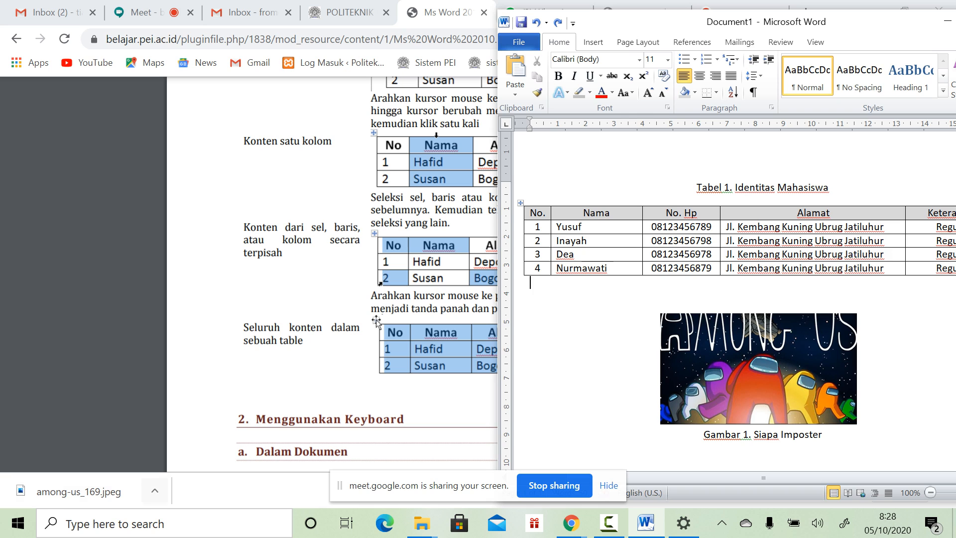
{"action": "key", "text": "alt+Tab"}
Step: Scroll the PDF to section 3, Bergerak Dalam Dokumen, and its cursor-movement key table on page 27
{"action": "scroll", "coordinate": [470, 273], "scroll_direction": "down", "scroll_amount": 2}
{"action": "scroll", "coordinate": [471, 273], "scroll_direction": "down", "scroll_amount": 4}
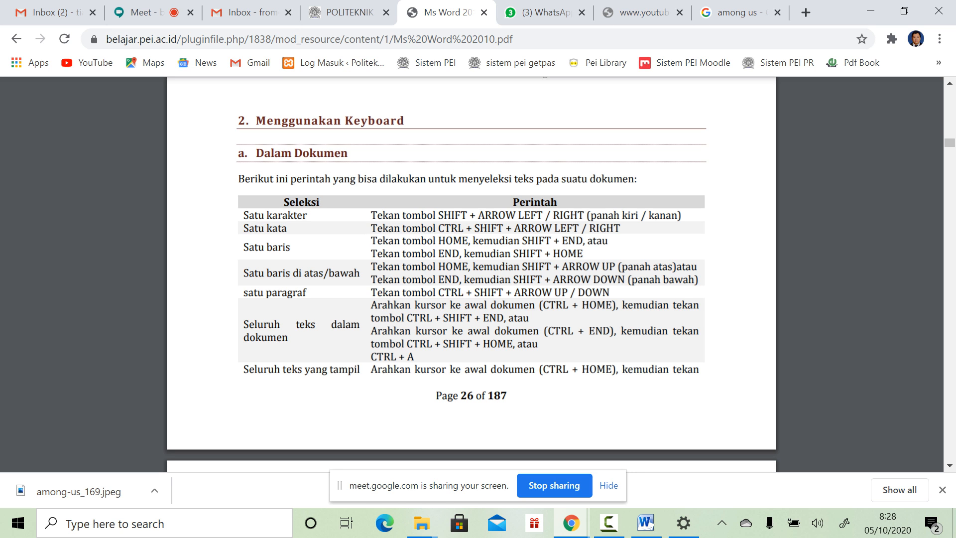
{"action": "scroll", "coordinate": [471, 274], "scroll_direction": "down", "scroll_amount": 12}
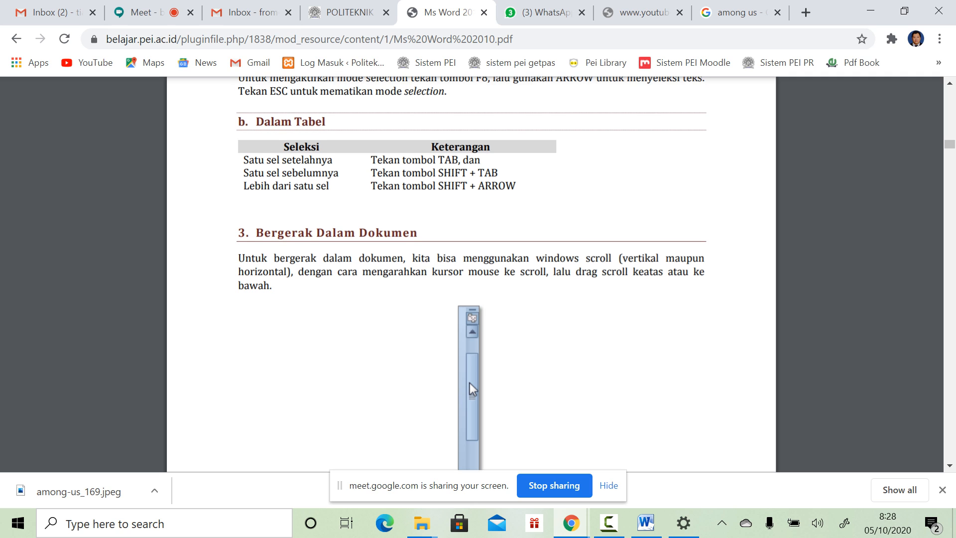
{"action": "scroll", "coordinate": [471, 273], "scroll_direction": "down", "scroll_amount": 3}
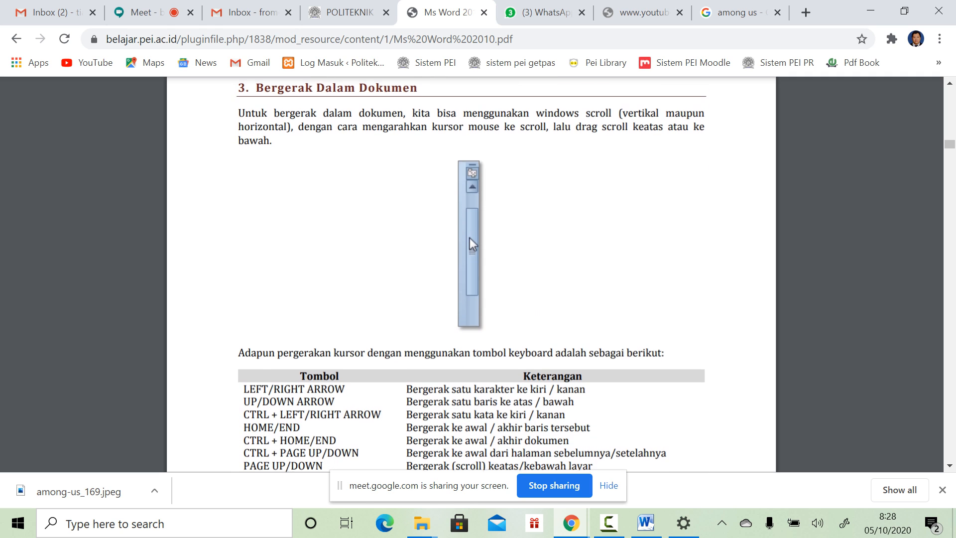
Step: Maximize and restore Word, then drag it right so page 28's Bekerja dengan Shortcut section shows
{"action": "left_click", "coordinate": [645, 522]}
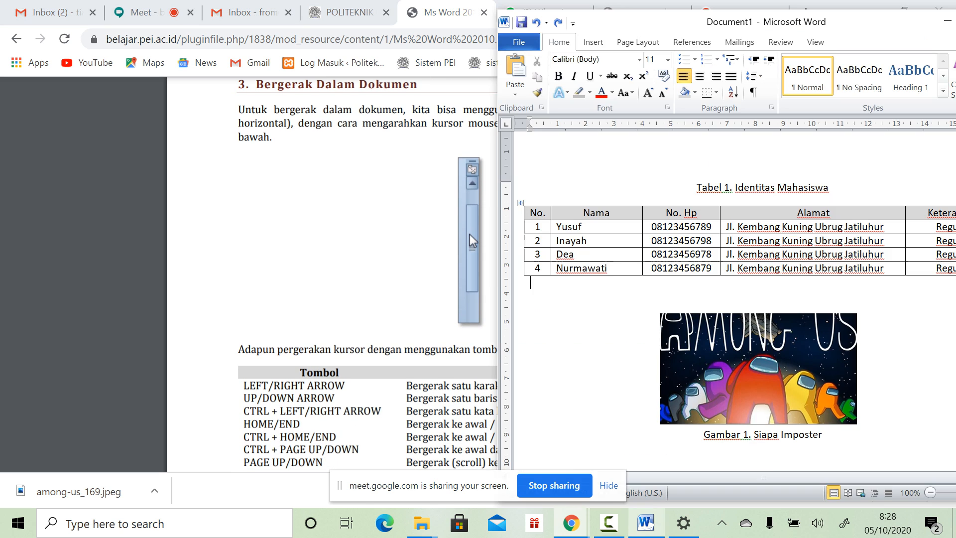
{"action": "double_click", "coordinate": [799, 23]}
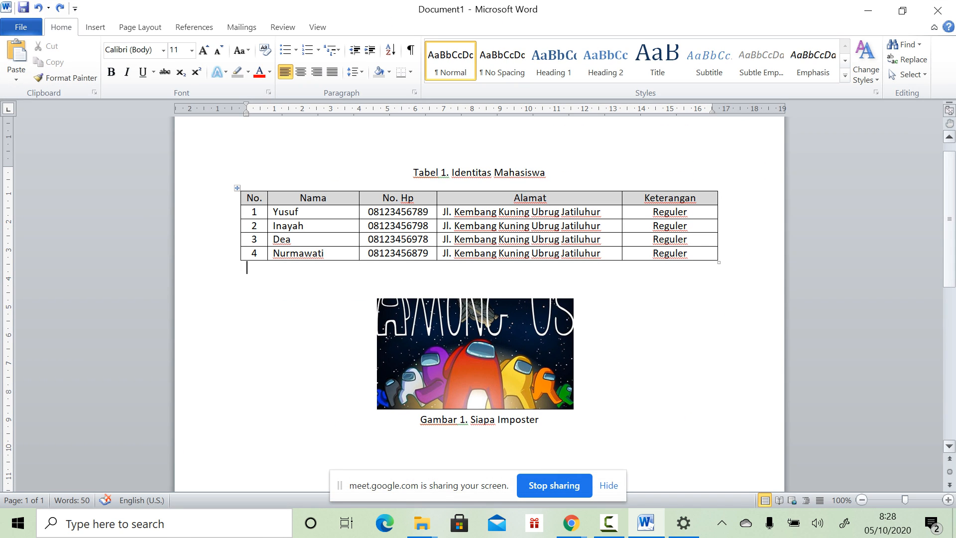
{"action": "scroll", "coordinate": [478, 298], "scroll_direction": "down", "scroll_amount": 15}
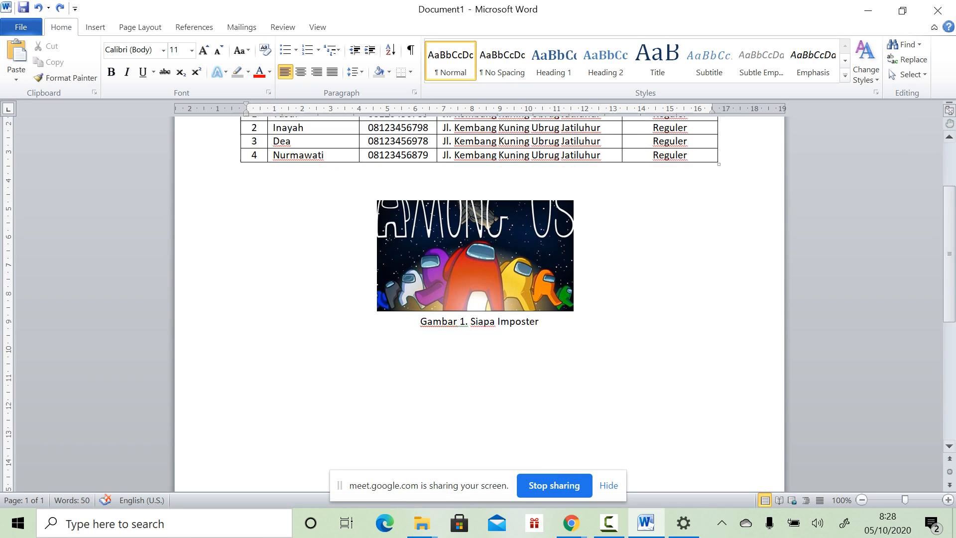
{"action": "scroll", "coordinate": [478, 298], "scroll_direction": "up", "scroll_amount": 16}
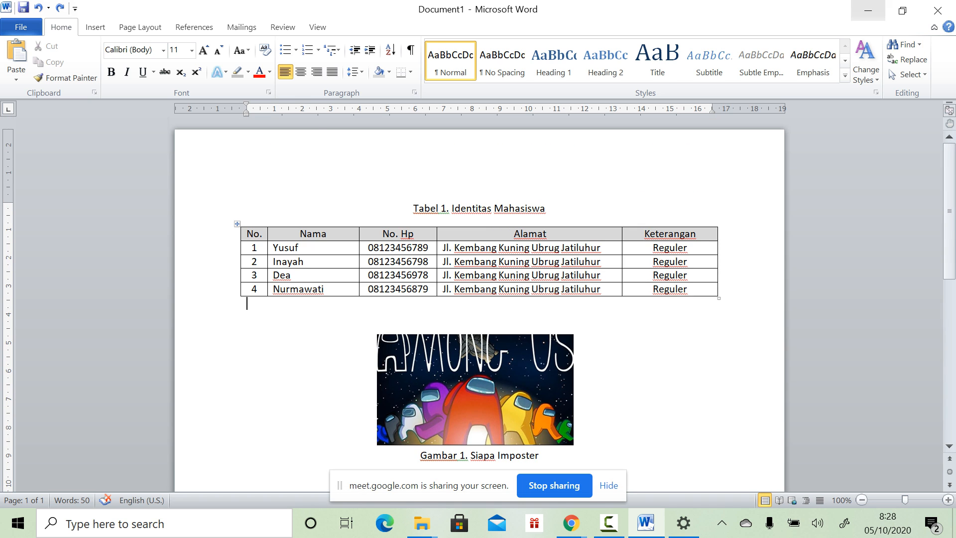
{"action": "left_click", "coordinate": [902, 10]}
{"action": "scroll", "coordinate": [470, 234], "scroll_direction": "down", "scroll_amount": 6}
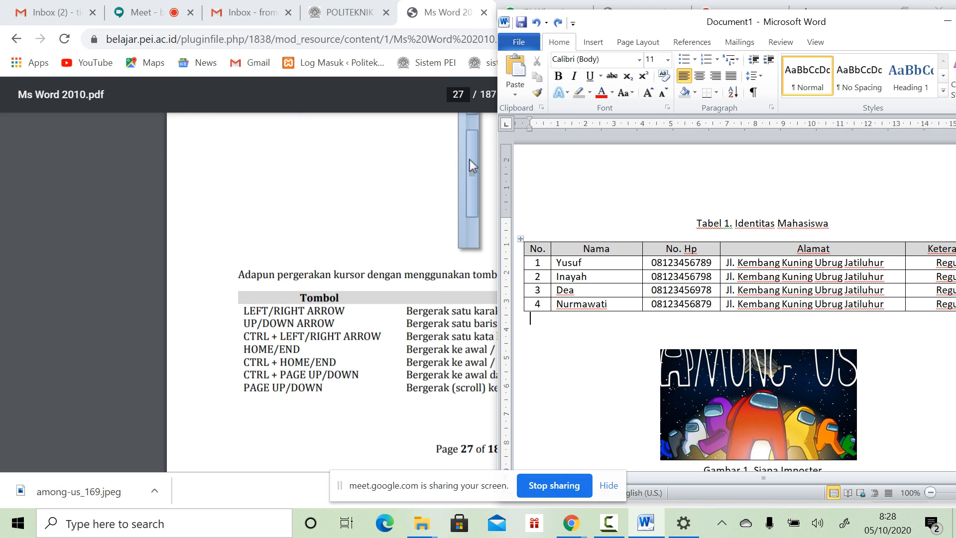
{"action": "scroll", "coordinate": [470, 234], "scroll_direction": "down", "scroll_amount": 3}
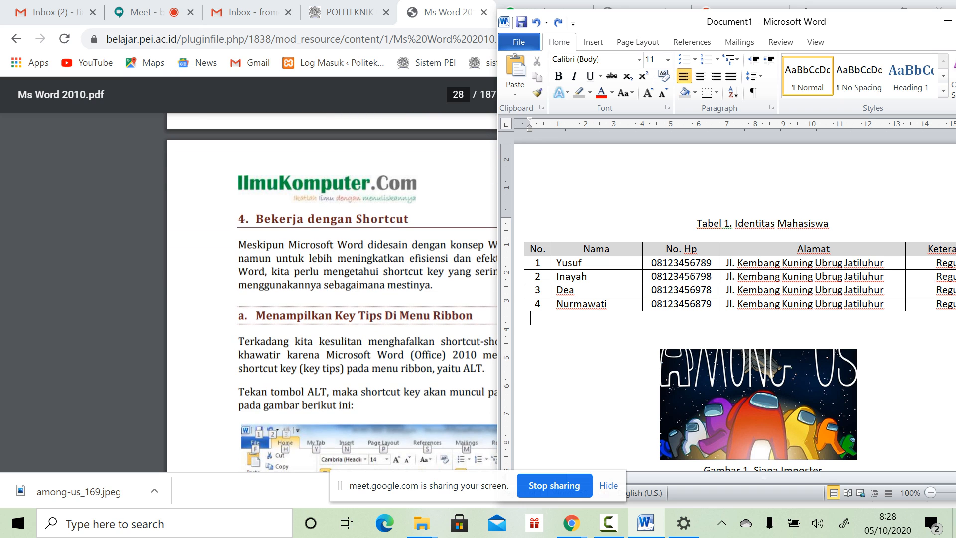
{"action": "left_click_drag", "start_coordinate": [640, 25], "coordinate": [674, 23]}
{"action": "scroll", "coordinate": [374, 246], "scroll_direction": "down", "scroll_amount": 2}
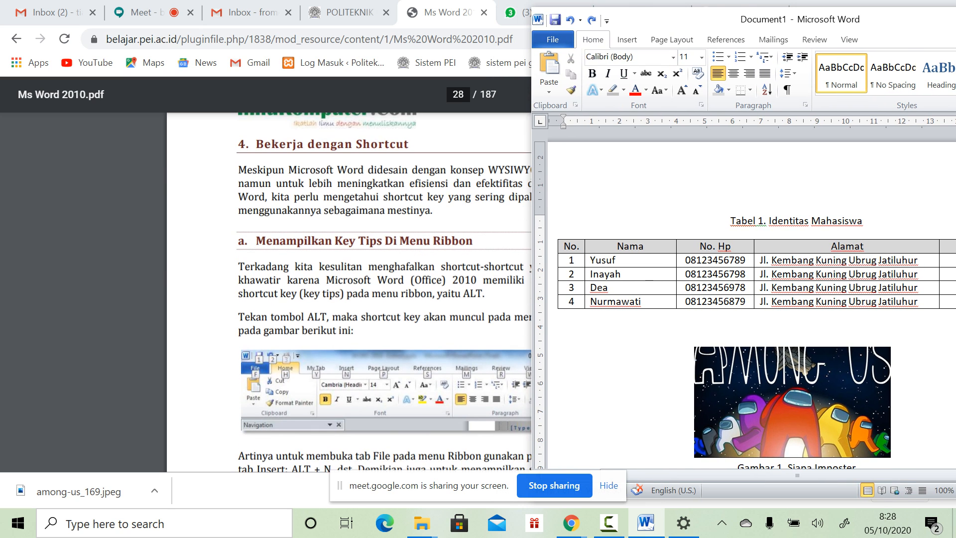
{"action": "left_click", "coordinate": [375, 245]}
Step: Scroll the PDF to page 29 and highlight its common shortcut keys table
{"action": "scroll", "coordinate": [375, 246], "scroll_direction": "down", "scroll_amount": 1}
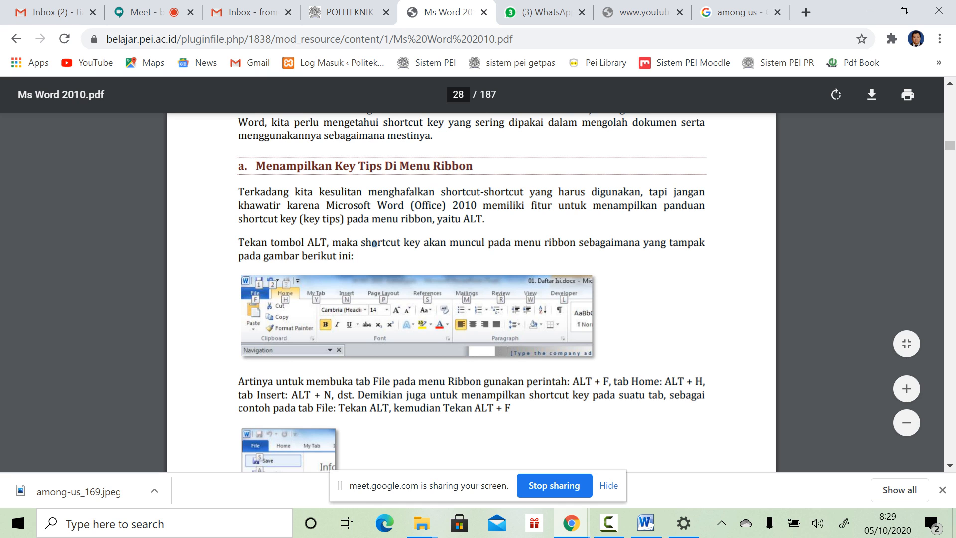
{"action": "scroll", "coordinate": [374, 243], "scroll_direction": "down", "scroll_amount": 2}
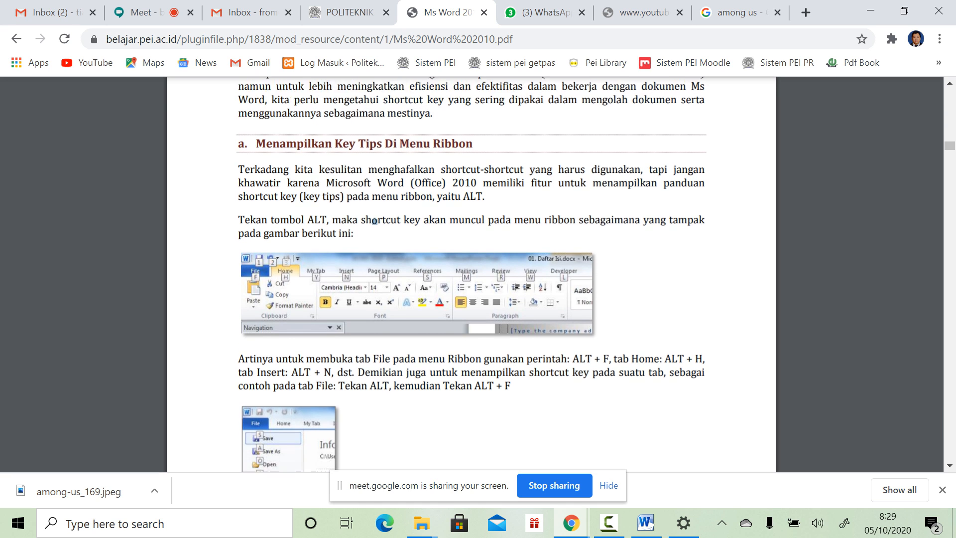
{"action": "scroll", "coordinate": [375, 243], "scroll_direction": "down", "scroll_amount": 2}
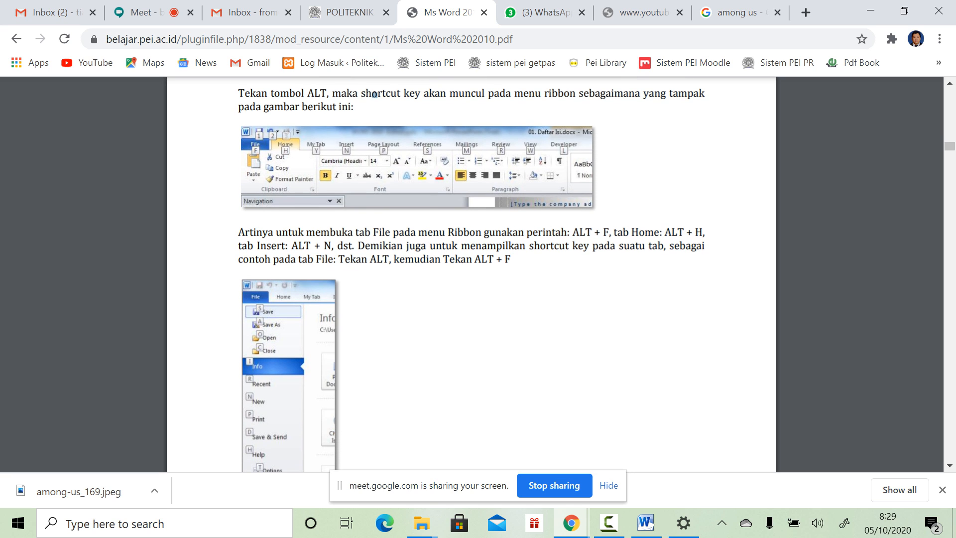
{"action": "scroll", "coordinate": [375, 94], "scroll_direction": "down", "scroll_amount": 5}
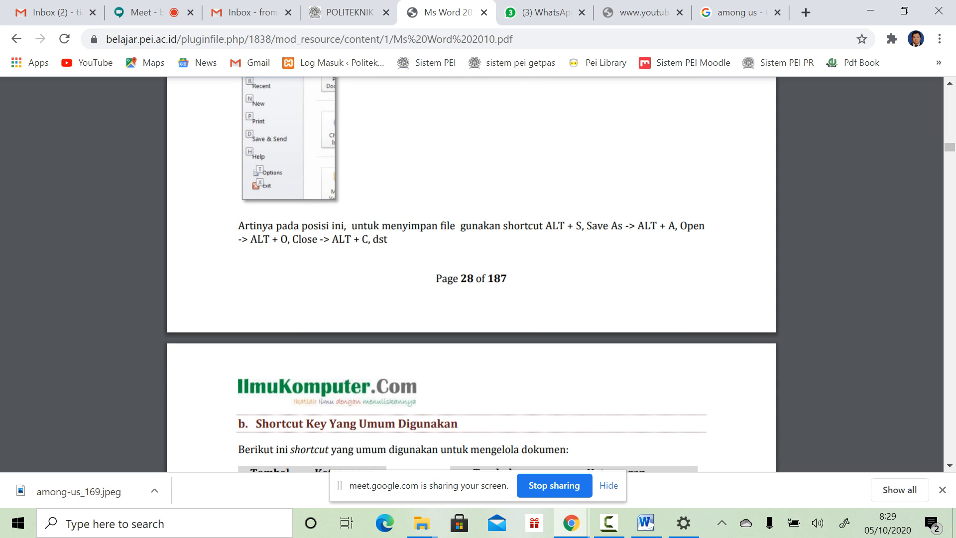
{"action": "scroll", "coordinate": [471, 274], "scroll_direction": "down", "scroll_amount": 3}
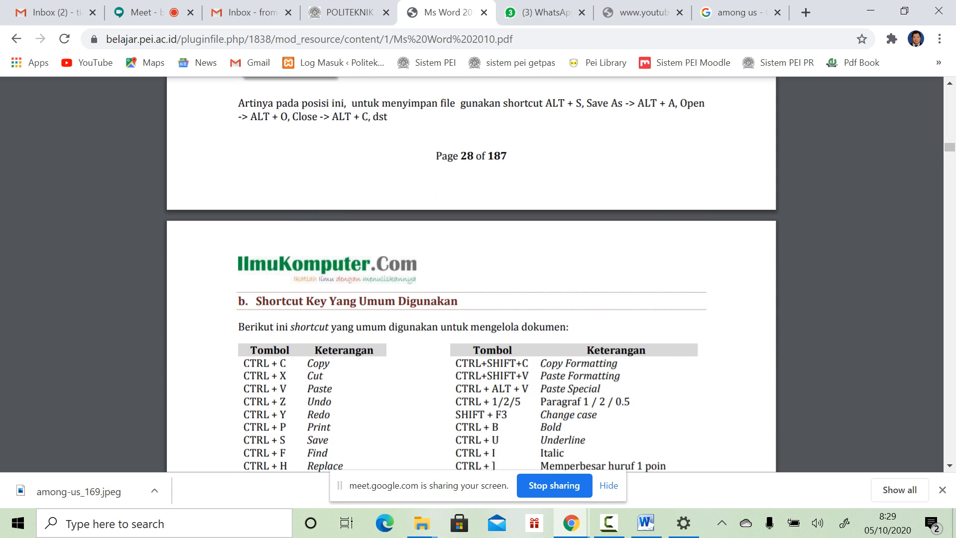
{"action": "scroll", "coordinate": [471, 274], "scroll_direction": "down", "scroll_amount": 4}
{"action": "scroll", "coordinate": [471, 274], "scroll_direction": "up", "scroll_amount": 3}
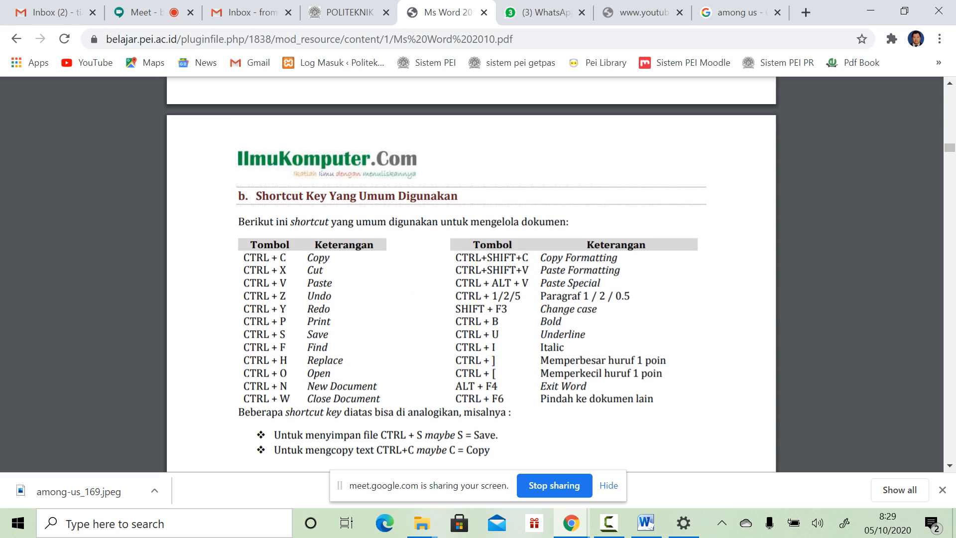
{"action": "left_click_drag", "start_coordinate": [243, 259], "coordinate": [361, 389]}
{"action": "left_click", "coordinate": [362, 390]}
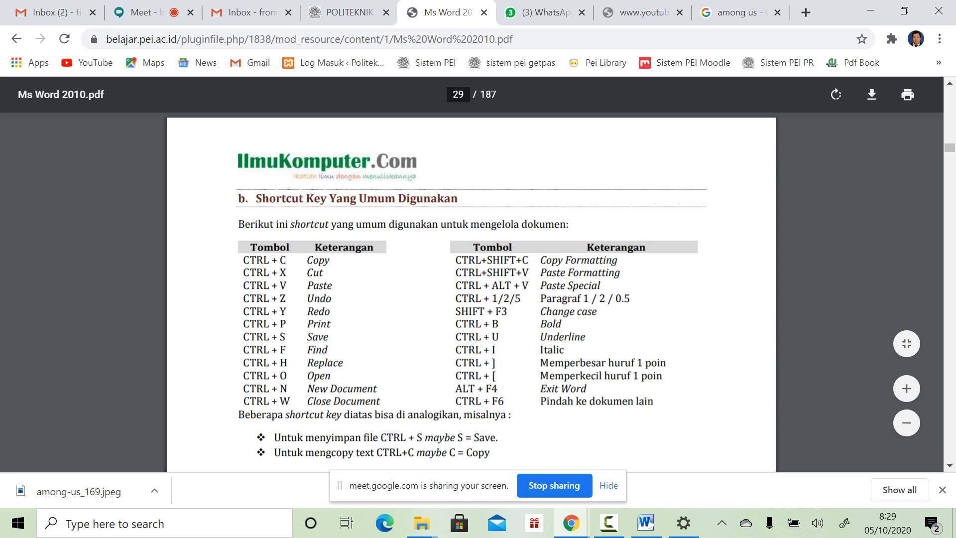
Step: Read the Navigation Pane pages, highlighting the search options and three navigation views sentences
{"action": "scroll", "coordinate": [471, 289], "scroll_direction": "down", "scroll_amount": 15}
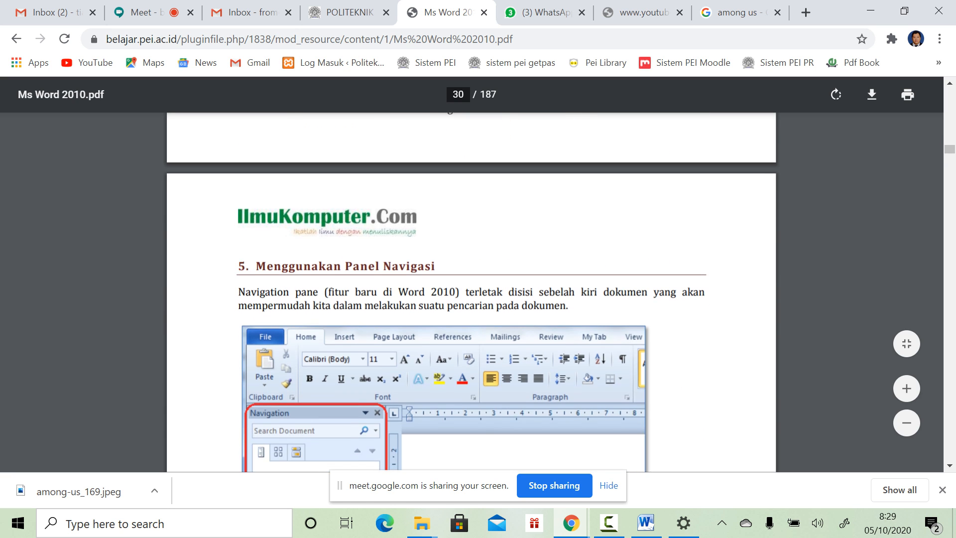
{"action": "scroll", "coordinate": [471, 288], "scroll_direction": "down", "scroll_amount": 5}
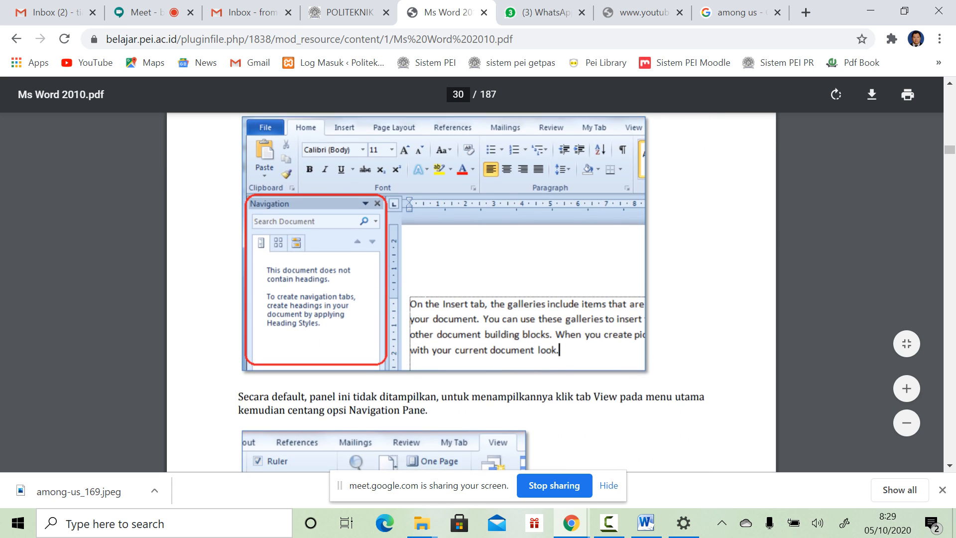
{"action": "scroll", "coordinate": [471, 289], "scroll_direction": "down", "scroll_amount": 3}
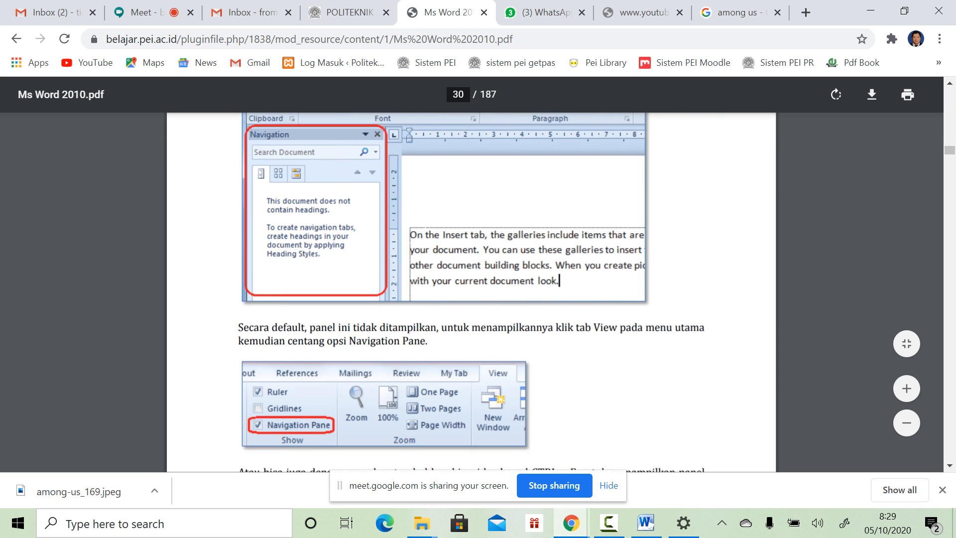
{"action": "scroll", "coordinate": [471, 288], "scroll_direction": "down", "scroll_amount": 9}
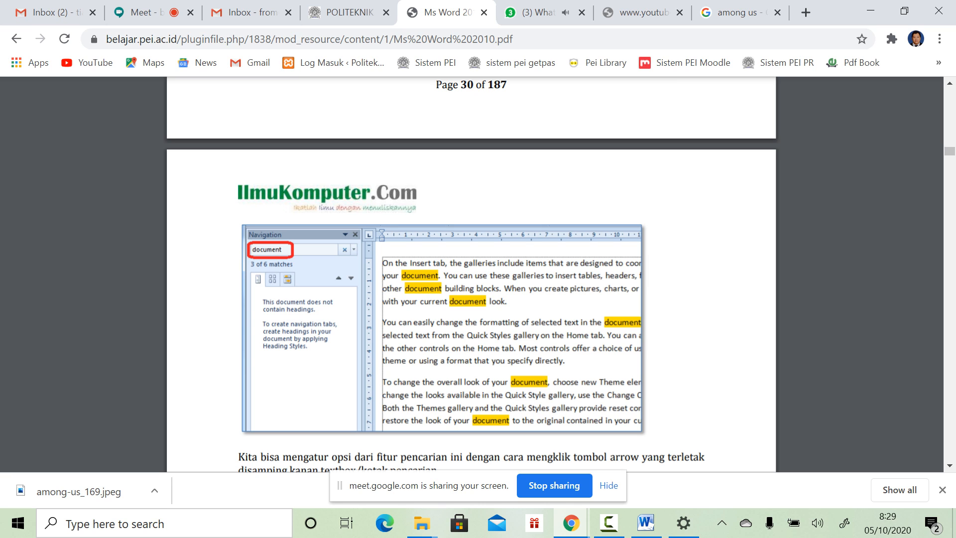
{"action": "scroll", "coordinate": [471, 273], "scroll_direction": "down", "scroll_amount": 2}
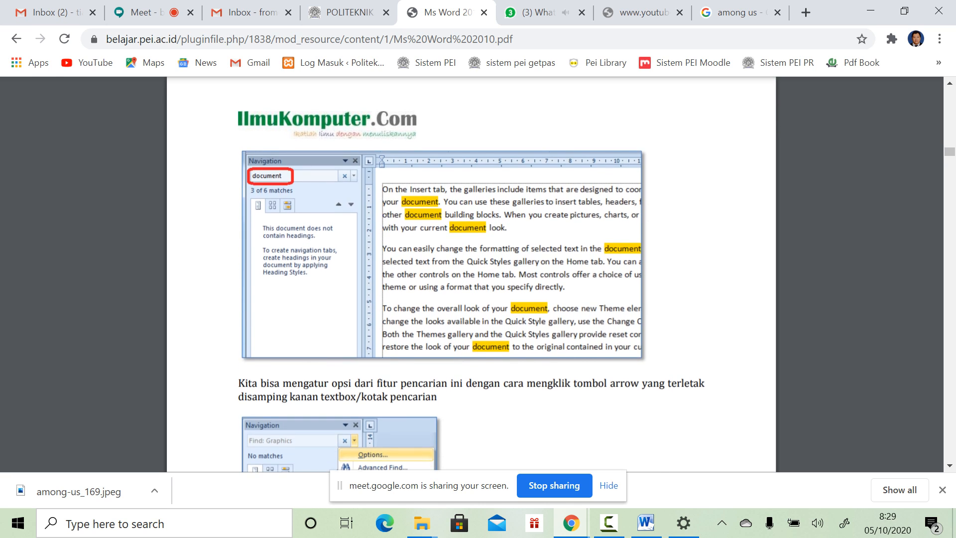
{"action": "scroll", "coordinate": [471, 292], "scroll_direction": "down", "scroll_amount": 5}
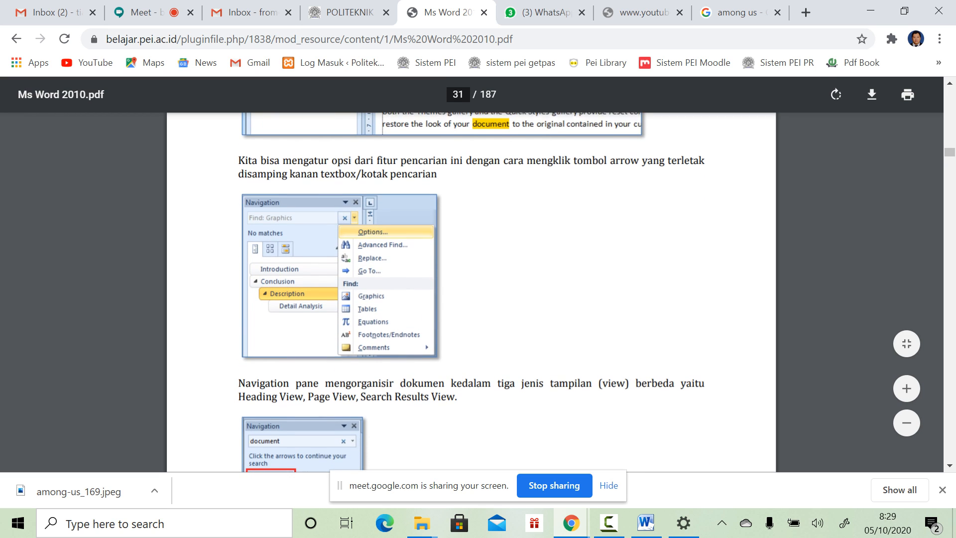
{"action": "left_click_drag", "start_coordinate": [366, 158], "coordinate": [436, 171]}
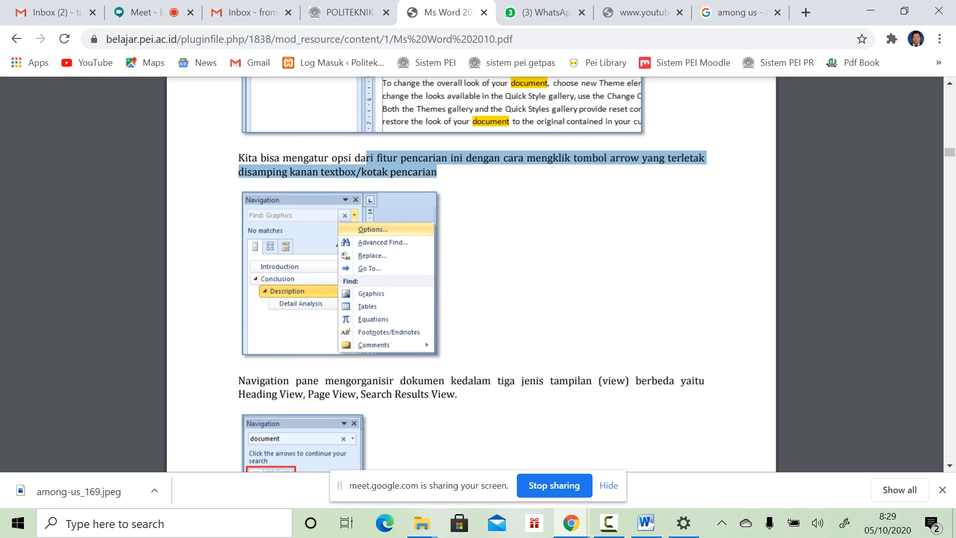
{"action": "scroll", "coordinate": [470, 273], "scroll_direction": "down", "scroll_amount": 5}
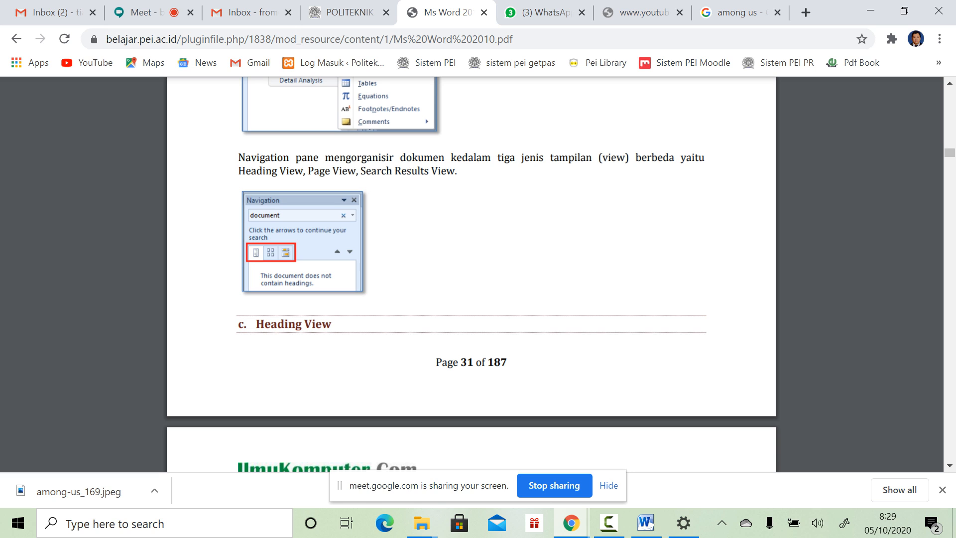
{"action": "left_click_drag", "start_coordinate": [339, 157], "coordinate": [458, 172]}
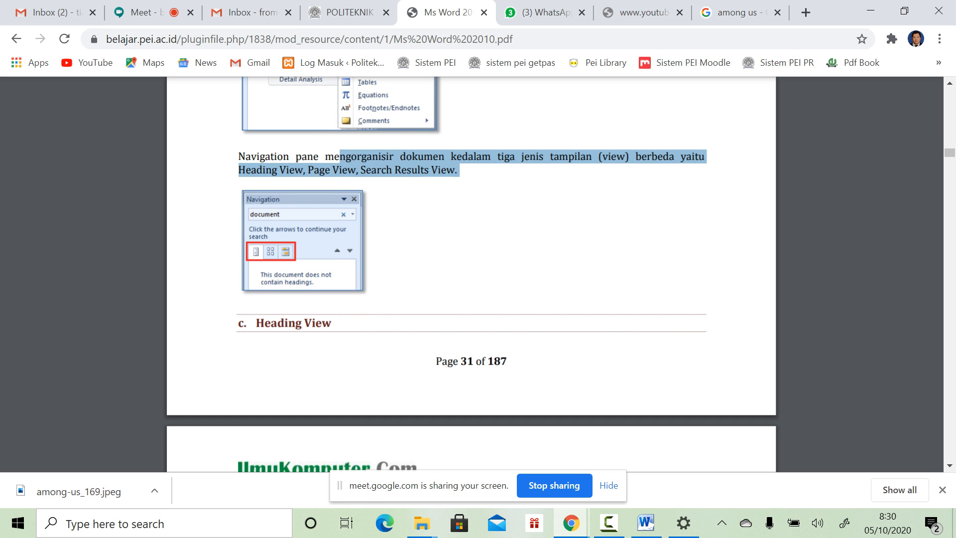
Step: Scroll on to page 34, section 1. Memformat Teks
{"action": "scroll", "coordinate": [471, 274], "scroll_direction": "down", "scroll_amount": 6}
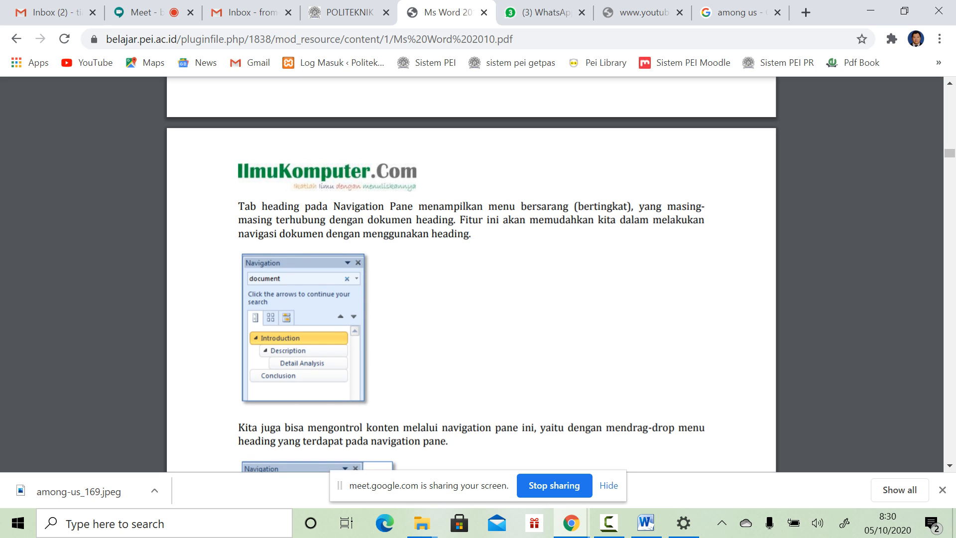
{"action": "scroll", "coordinate": [471, 274], "scroll_direction": "down", "scroll_amount": 7}
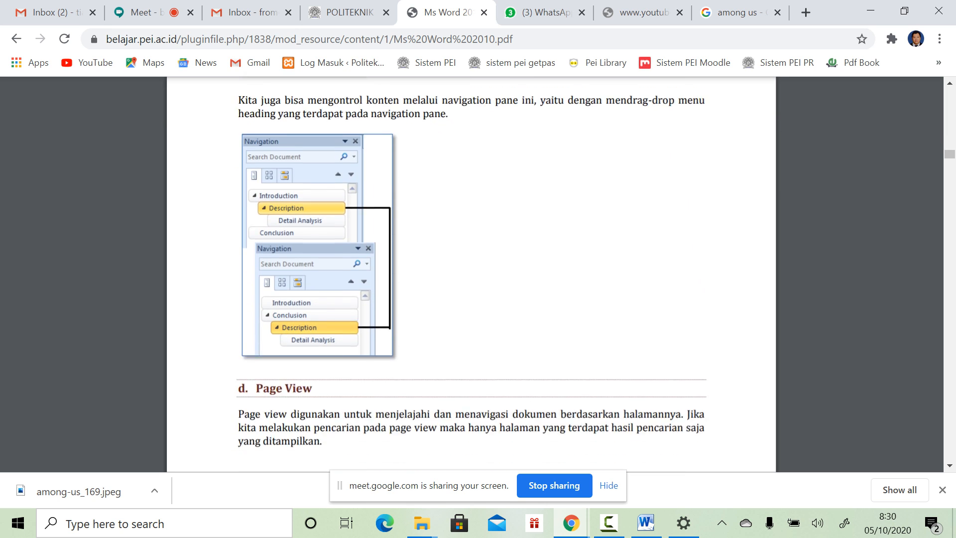
{"action": "scroll", "coordinate": [470, 274], "scroll_direction": "down", "scroll_amount": 13}
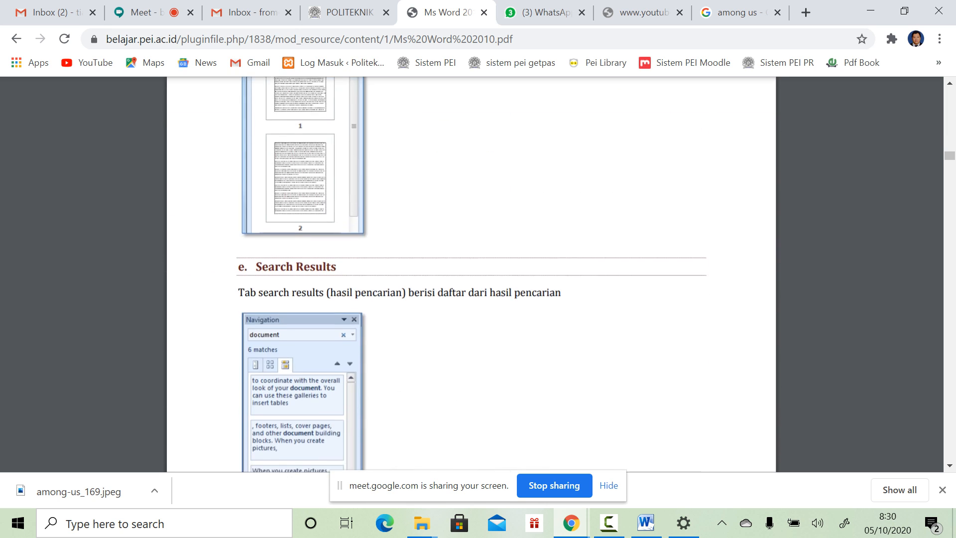
{"action": "scroll", "coordinate": [471, 274], "scroll_direction": "down", "scroll_amount": 12}
{"action": "scroll", "coordinate": [471, 274], "scroll_direction": "down", "scroll_amount": 2}
{"action": "scroll", "coordinate": [470, 274], "scroll_direction": "down", "scroll_amount": 1}
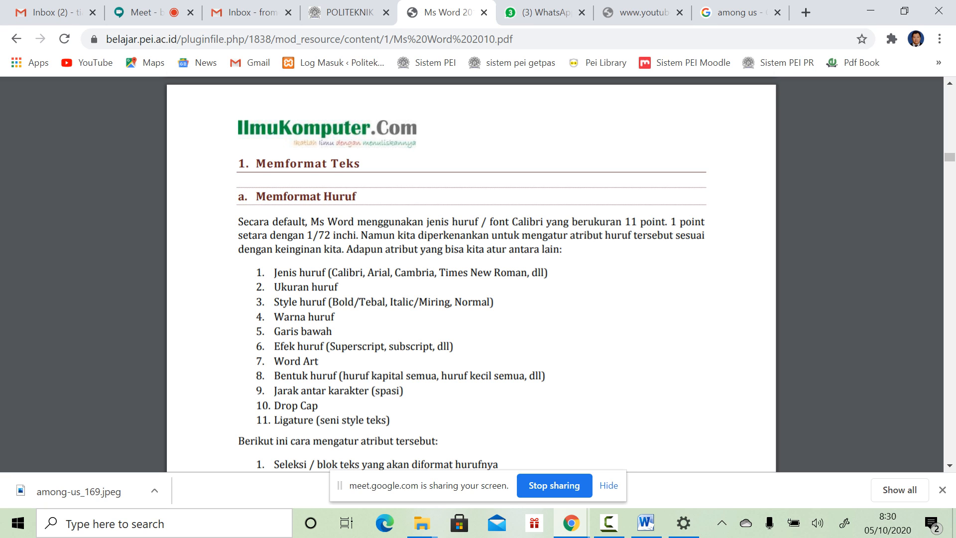
Step: Highlight the Memformat Teks intro and the Jenis huruf item, then glance at the Word document
{"action": "scroll", "coordinate": [471, 273], "scroll_direction": "down", "scroll_amount": 2}
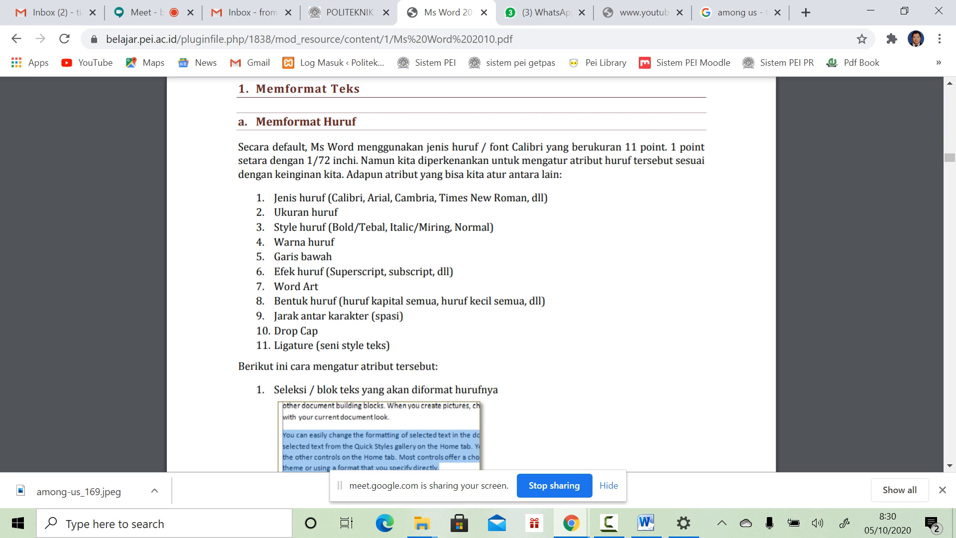
{"action": "left_click_drag", "start_coordinate": [238, 147], "coordinate": [494, 227]}
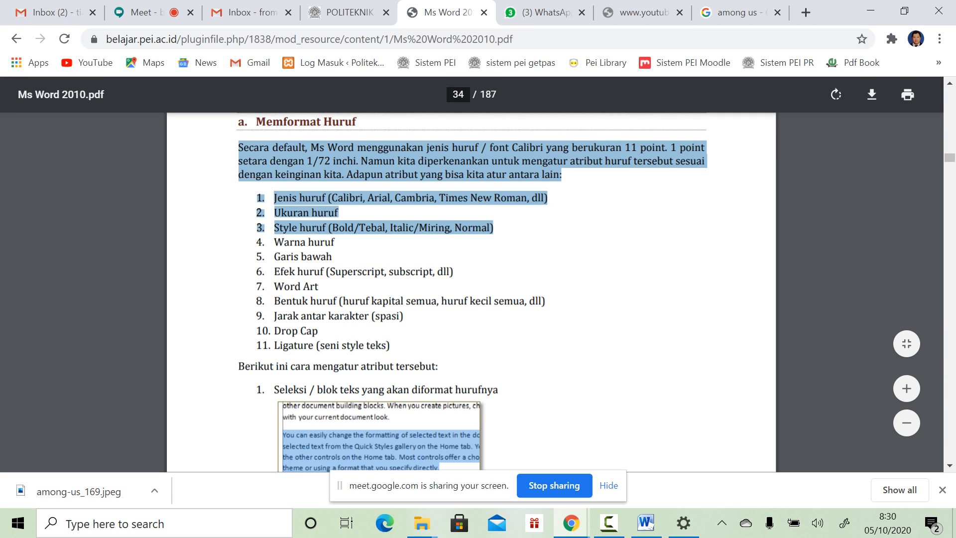
{"action": "left_click", "coordinate": [493, 227]}
{"action": "left_click_drag", "start_coordinate": [274, 198], "coordinate": [547, 197]}
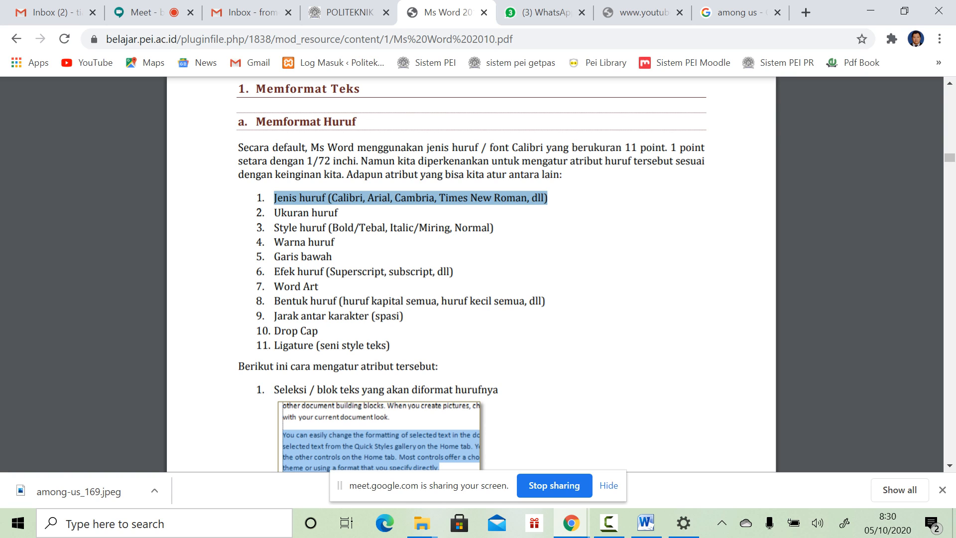
{"action": "left_click", "coordinate": [645, 523]}
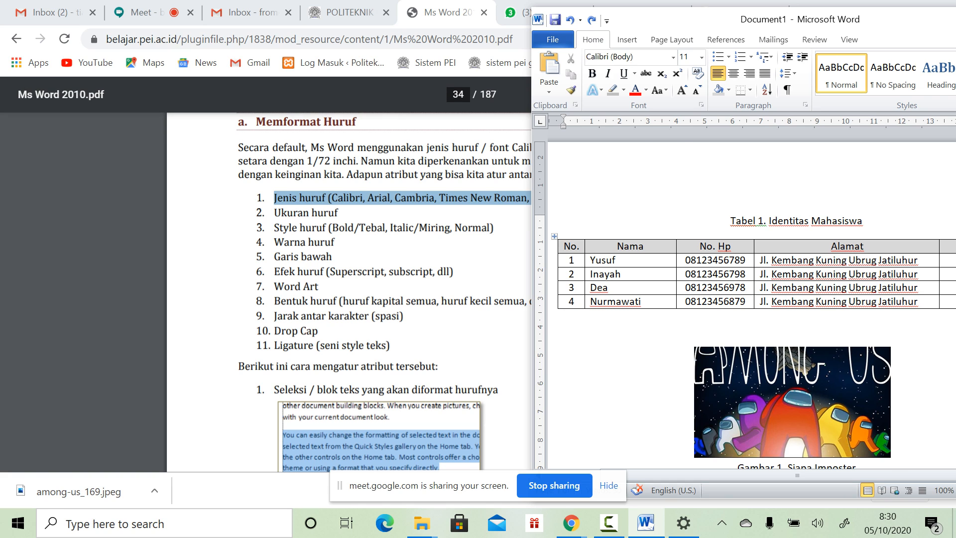
Step: Highlight the example font names and the Ukuran huruf and Style huruf items, then return to Word
{"action": "left_click", "coordinate": [433, 229]}
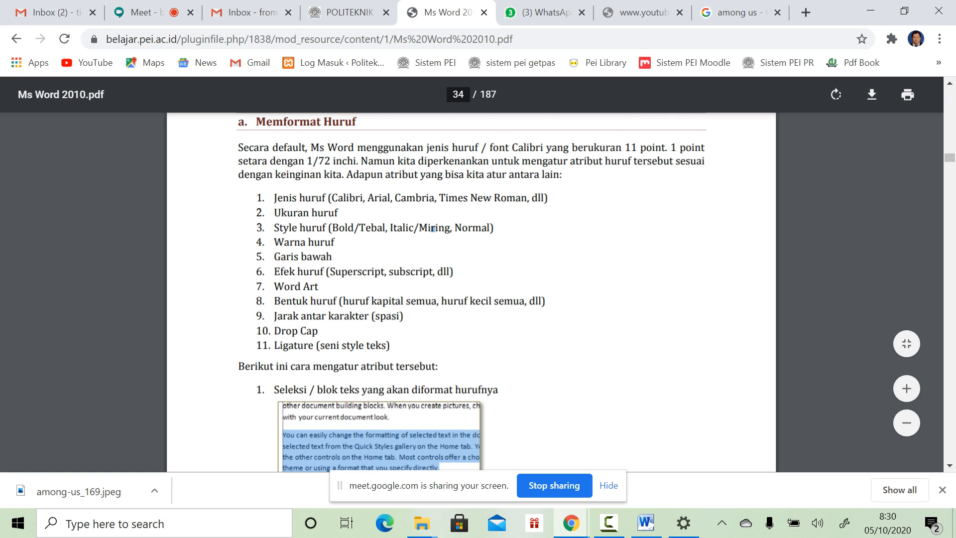
{"action": "left_click_drag", "start_coordinate": [328, 197], "coordinate": [526, 198]}
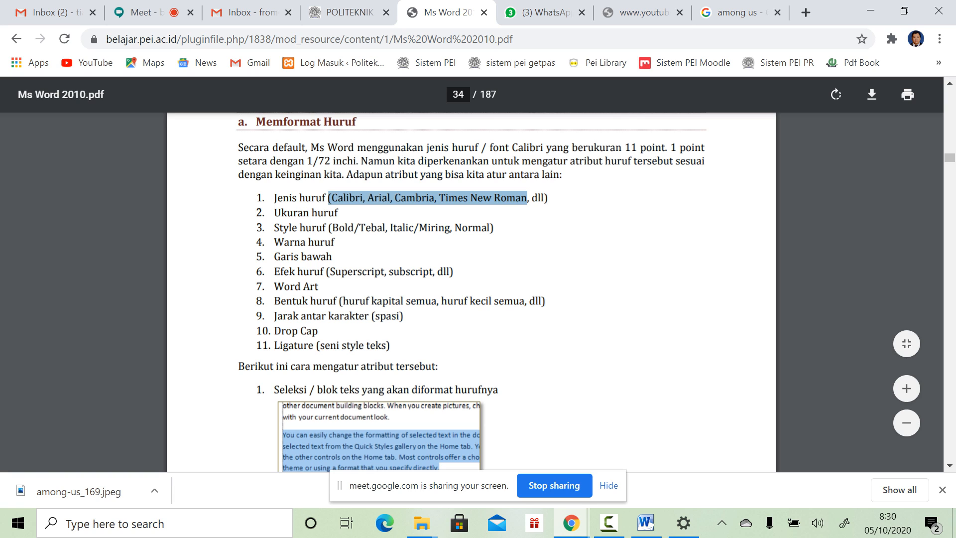
{"action": "left_click_drag", "start_coordinate": [274, 213], "coordinate": [354, 228]}
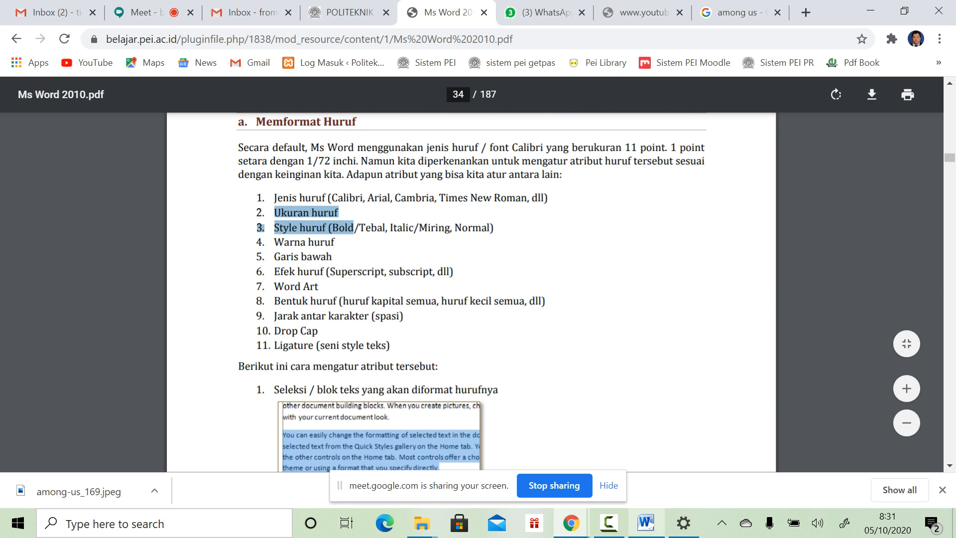
{"action": "left_click", "coordinate": [645, 522]}
{"action": "scroll", "coordinate": [747, 298], "scroll_direction": "down", "scroll_amount": 3}
Step: Type 'Judul Cover Ukuran Huruf Min 16pt' on the line below the Gambar 1 caption
{"action": "left_click", "coordinate": [565, 278]}
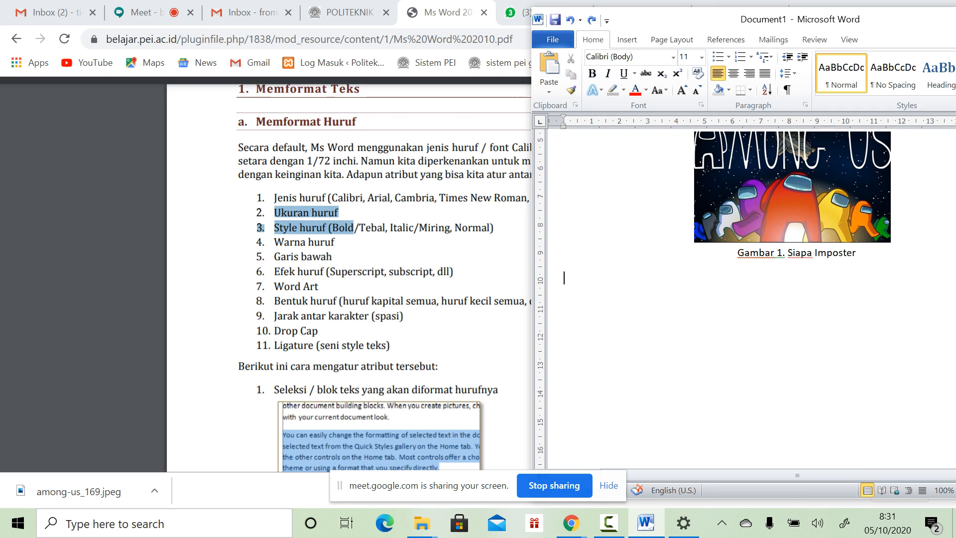
{"action": "type", "text": "Judul"}
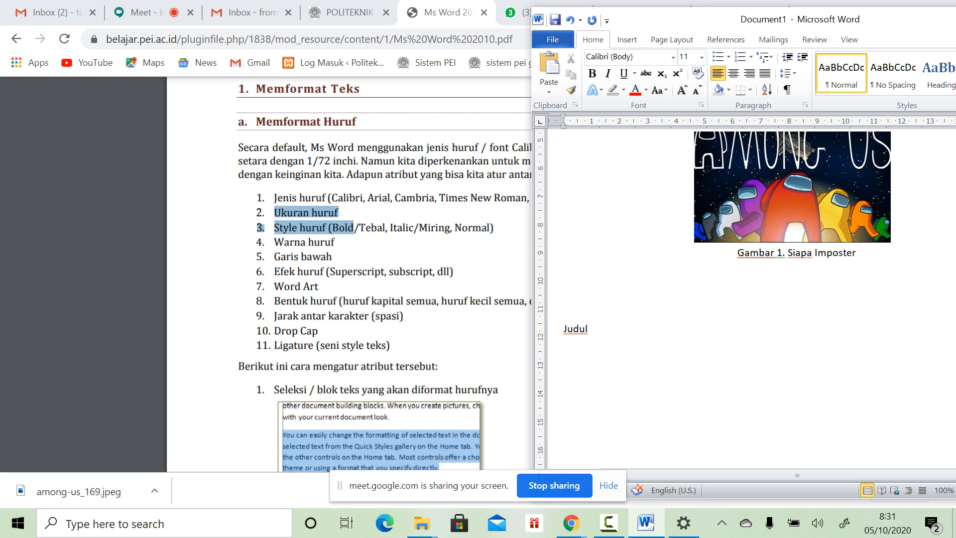
{"action": "type", "text": " Ukuran Huruf"}
{"action": "left_click", "coordinate": [590, 329]}
{"action": "type", "text": "Cover"}
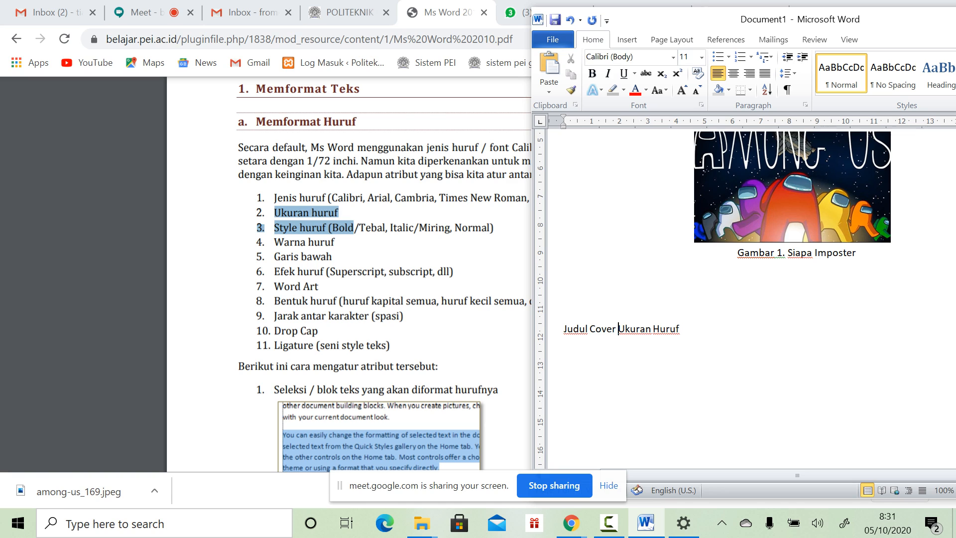
{"action": "left_click", "coordinate": [681, 329]}
{"action": "type", "text": "Min 16pt"}
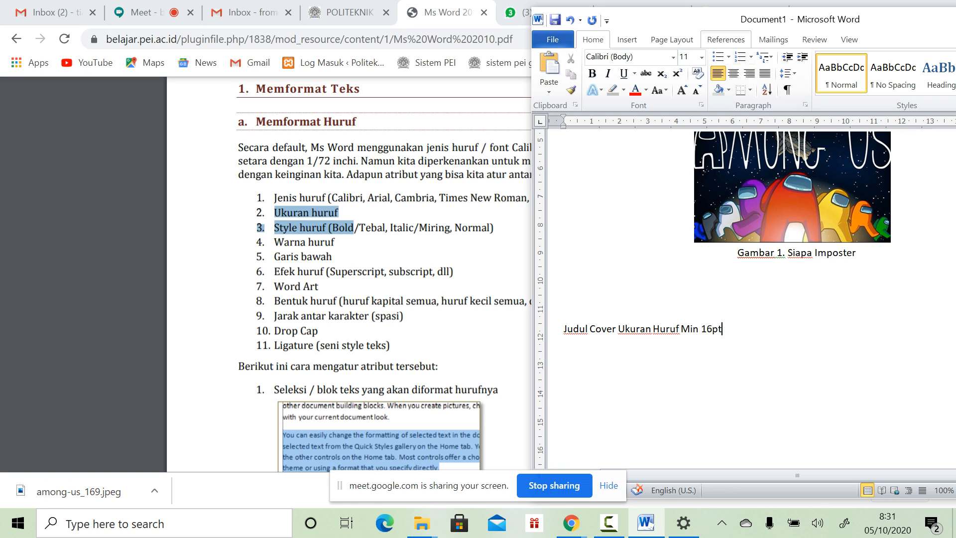
Step: Set the whole Judul Cover line to font size 17
{"action": "left_click", "coordinate": [702, 57]}
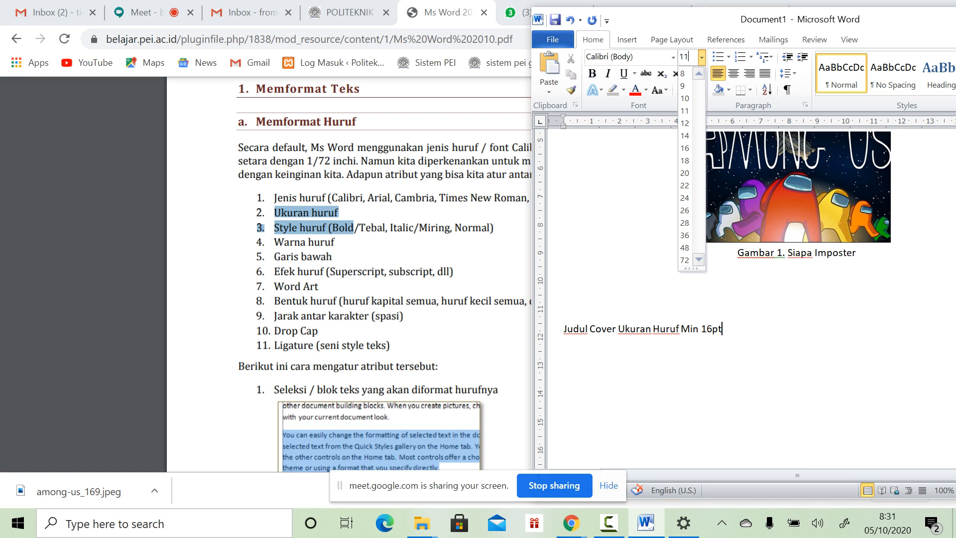
{"action": "key", "text": "BackSpace"}
{"action": "key", "text": "Escape"}
{"action": "triple_click", "coordinate": [717, 329]}
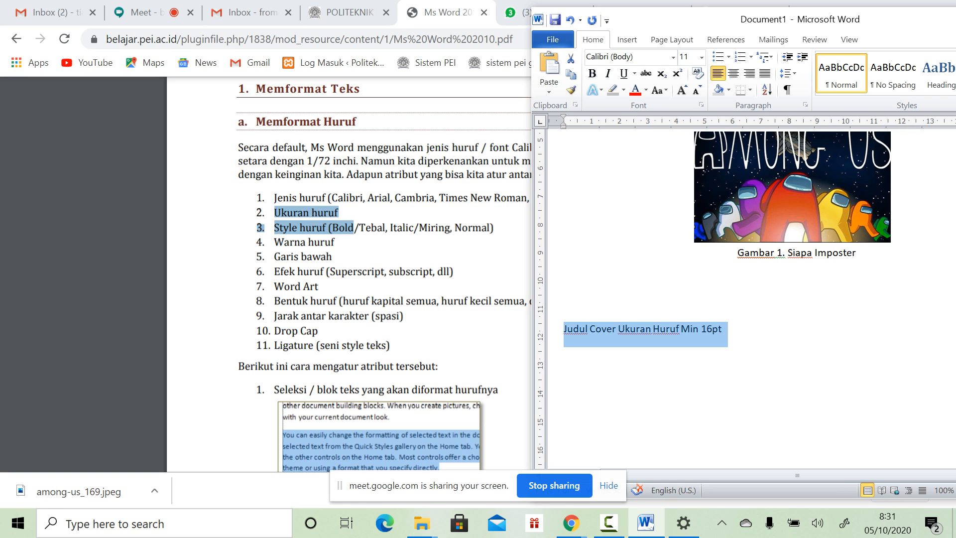
{"action": "left_click", "coordinate": [701, 57]}
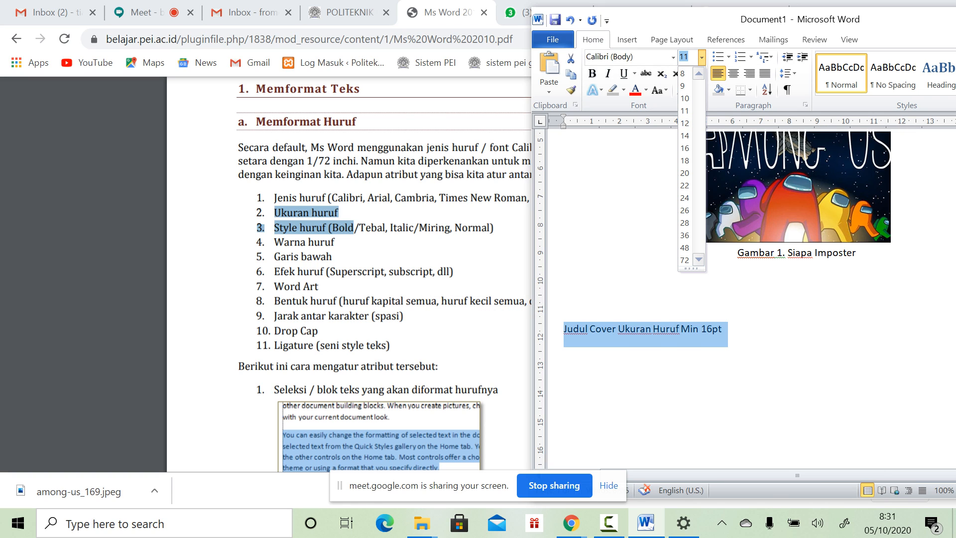
{"action": "left_click", "coordinate": [689, 57]}
{"action": "key", "text": "Return"}
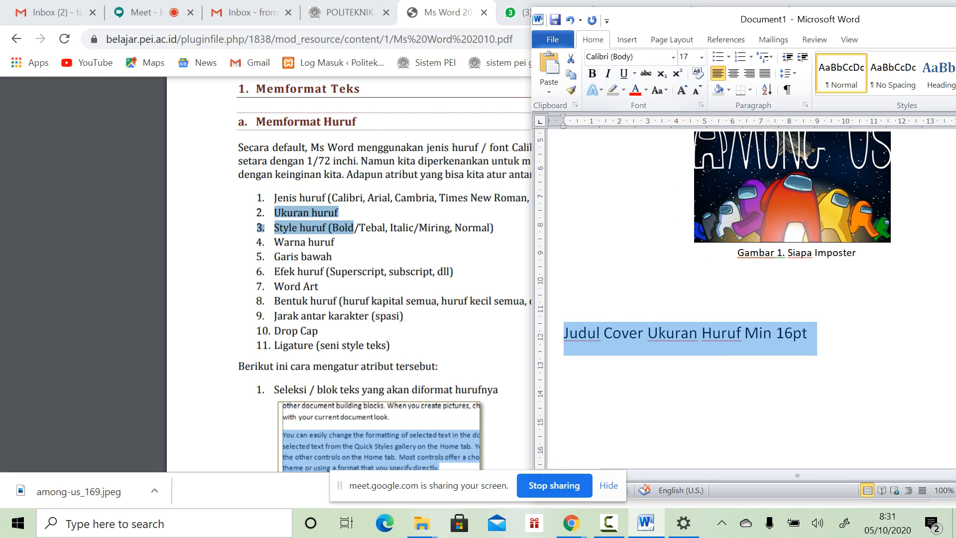
{"action": "left_click", "coordinate": [666, 333]}
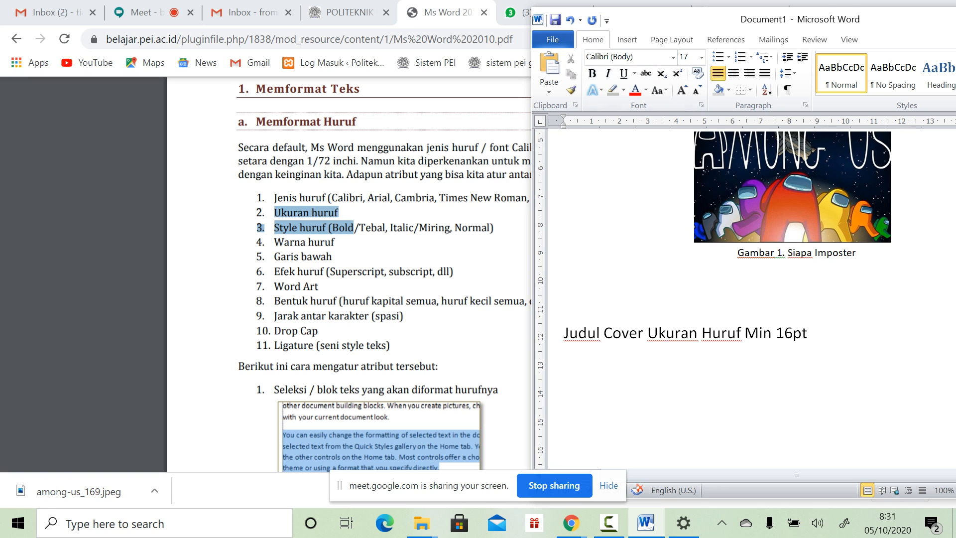
Step: Try changing 16pt to 17pt and undo it, then add a '14 Ukuran Huruf Menentukan…' line below
{"action": "left_click", "coordinate": [793, 333]}
{"action": "key", "text": "BackSpace"}
{"action": "type", "text": "7"}
{"action": "key", "text": "ctrl+z"}
{"action": "key", "text": "End"}
{"action": "key", "text": "Return"}
{"action": "type", "text": "14"}
{"action": "type", "text": "Ukuran Hu"}
{"action": "type", "text": "ruf "}
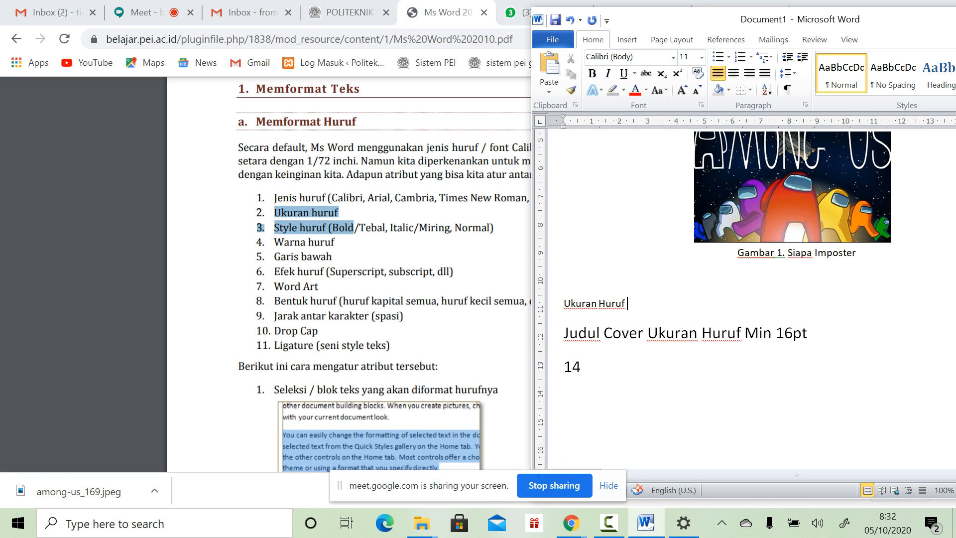
{"action": "type", "text": "Menentukan Derata"}
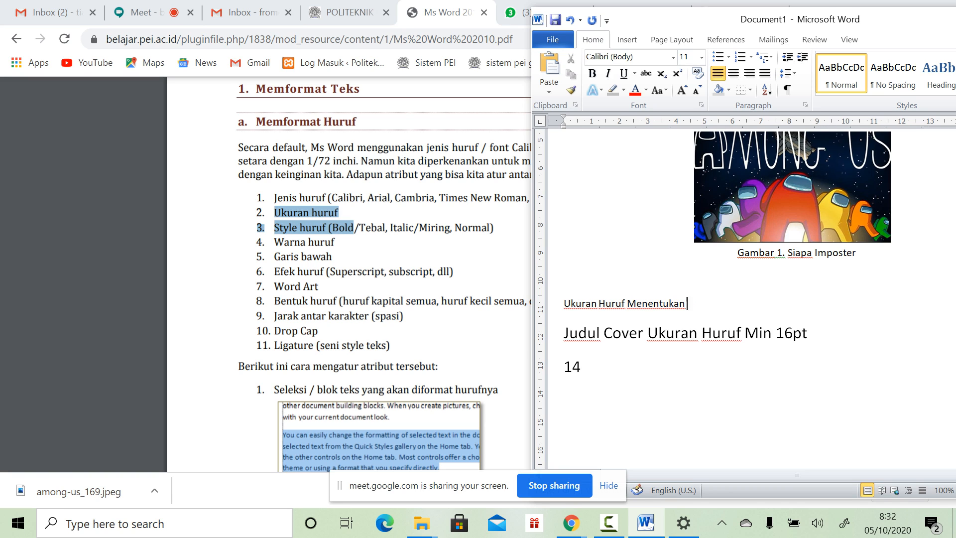
{"action": "key", "text": "BackSpace"}
{"action": "key", "text": "BackSpace"}
{"action": "type", "text": "jat"}
Step: Add 'Judul Bab' on a new line, delete the leftover 14 text, and set Judul Bab to 14 pt
{"action": "key", "text": "Return"}
{"action": "type", "text": "Judul Bab"}
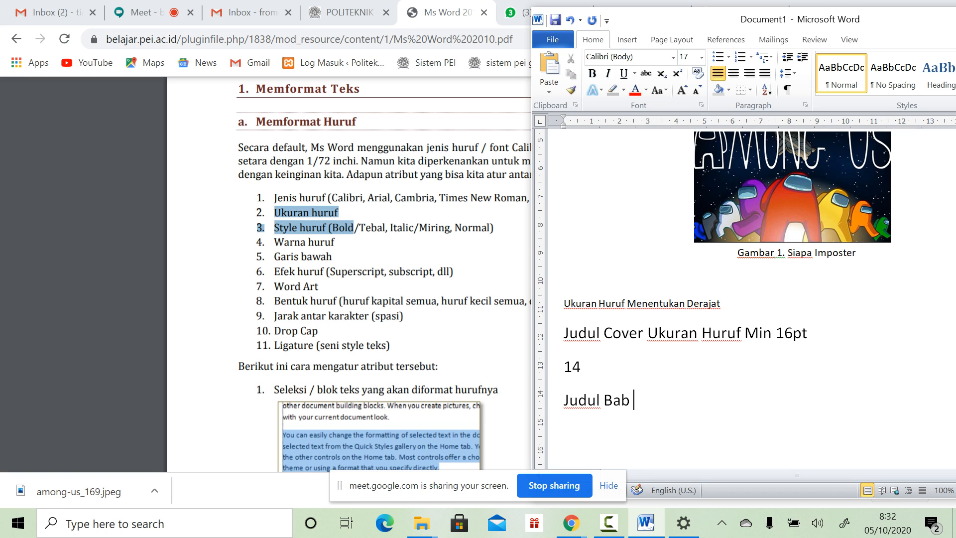
{"action": "key", "text": "Return"}
{"action": "left_click_drag", "start_coordinate": [564, 367], "coordinate": [589, 367]}
{"action": "key", "text": "BackSpace"}
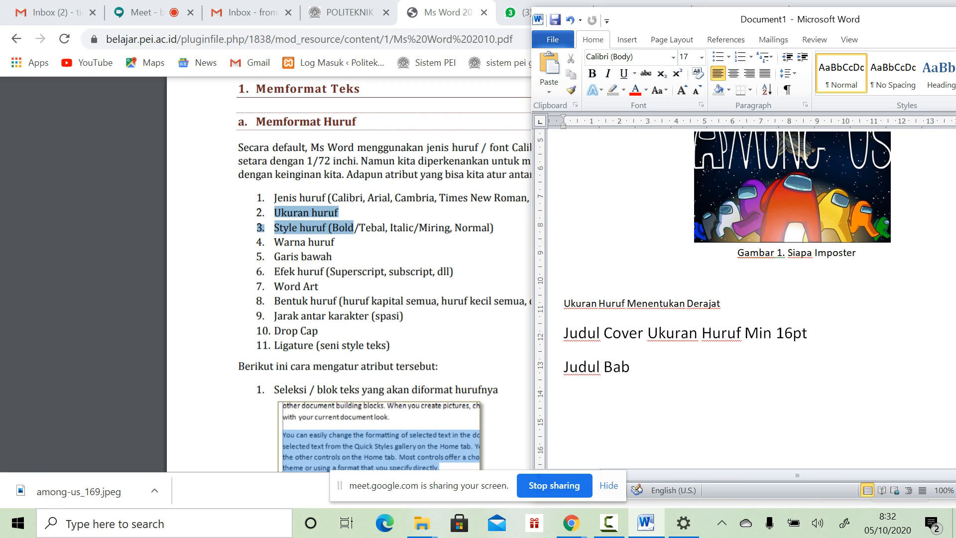
{"action": "left_click_drag", "start_coordinate": [634, 367], "coordinate": [440, 351]}
{"action": "left_click", "coordinate": [637, 368]}
{"action": "left_click_drag", "start_coordinate": [634, 367], "coordinate": [563, 367]}
{"action": "left_click", "coordinate": [702, 57]}
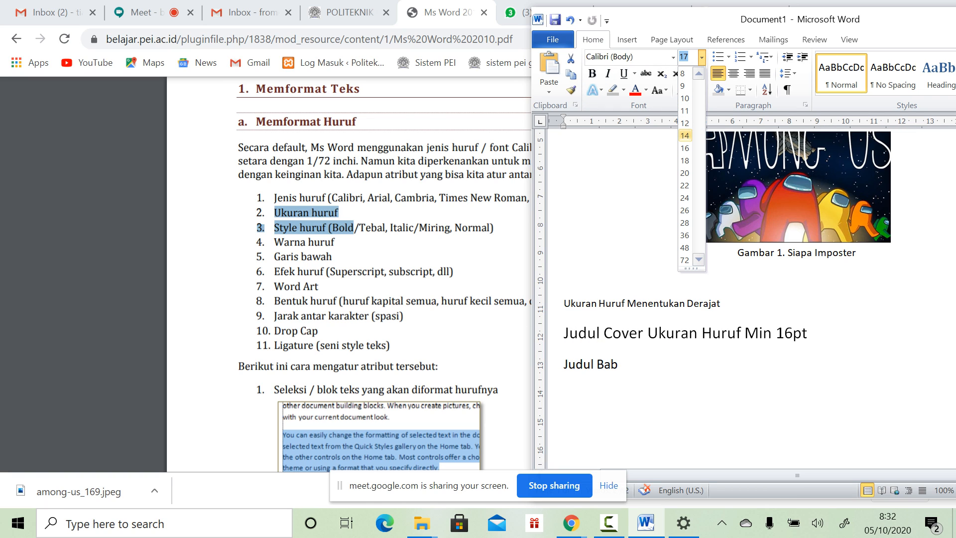
{"action": "left_click", "coordinate": [684, 135]}
Step: Replace the Judul Bab line with uppercase 'BAB I'
{"action": "type", "text": "JUDUL BAB"}
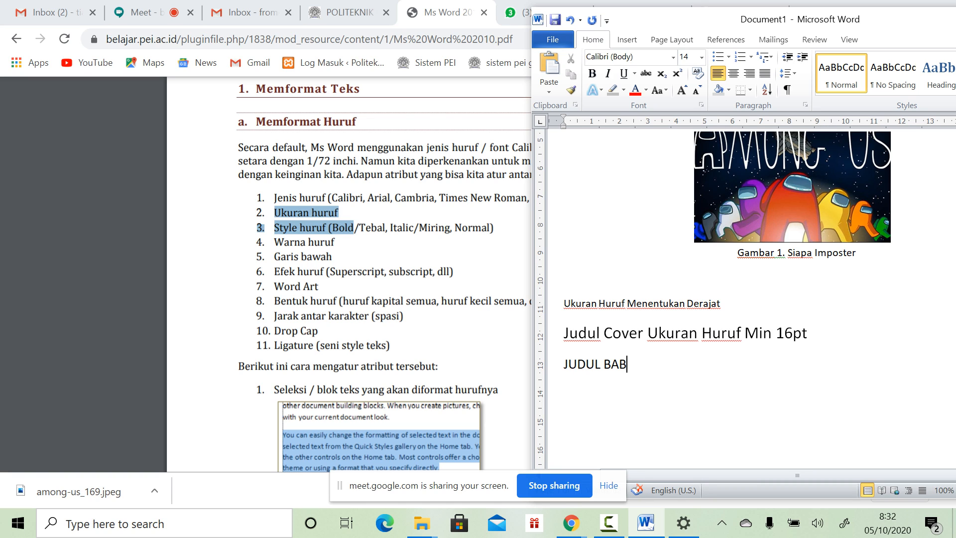
{"action": "key", "text": "Home"}
{"action": "key", "text": "ctrl+shift+Right"}
{"action": "key", "text": "Delete"}
{"action": "key", "text": "End"}
{"action": "type", "text": "i"}
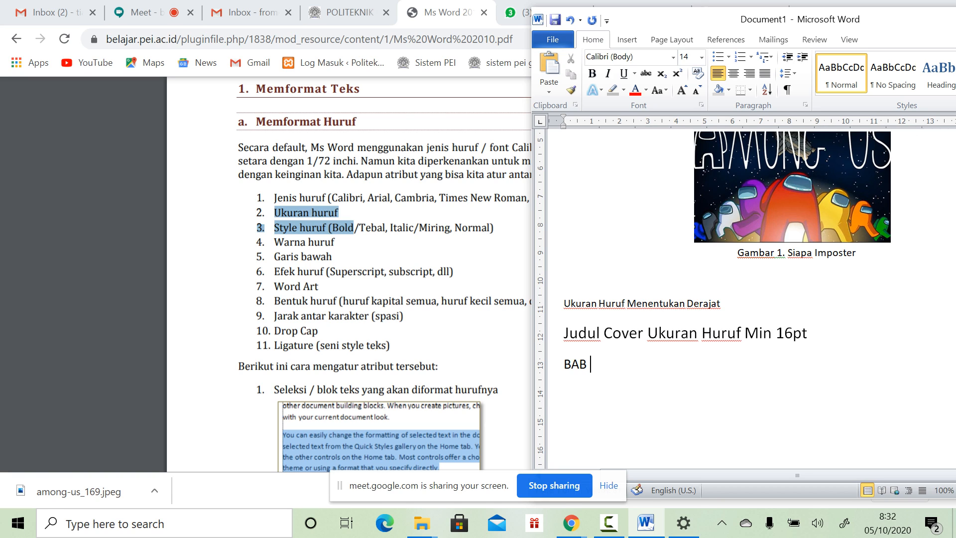
{"action": "key", "text": "BackSpace"}
{"action": "type", "text": "I"}
{"action": "type", "text": "I"}
{"action": "type", "text": "V"}
{"action": "key", "text": "BackSpace"}
{"action": "key", "text": "BackSpace"}
{"action": "type", "text": "13"}
{"action": "key", "text": "BackSpace"}
{"action": "type", "text": "4"}
{"action": "key", "text": "BackSpace"}
{"action": "type", "text": "II"}
Step: Complete the heading so it reads 'BAB I PENDAHULUAN'
{"action": "key", "text": "BackSpace"}
{"action": "type", "text": "Pem"}
{"action": "key", "text": "BackSpace"}
{"action": "key", "text": "BackSpace"}
{"action": "type", "text": "w"}
{"action": "key", "text": "BackSpace"}
{"action": "type", "text": "ENDHU"}
{"action": "key", "text": "BackSpace"}
{"action": "key", "text": "BackSpace"}
{"action": "type", "text": "AHULUAN"}
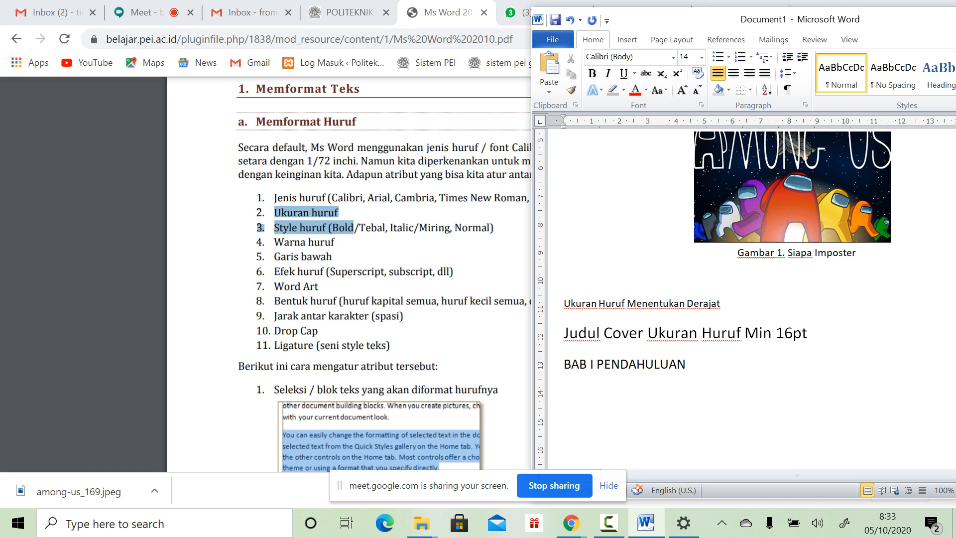
Step: Insert the note 'Judul Bab Wajib Huruf Kapital/Uppercase' on a new line above the heading
{"action": "key", "text": "Home"}
{"action": "key", "text": "Return"}
{"action": "key", "text": "Up"}
{"action": "type", "text": "Jdul"}
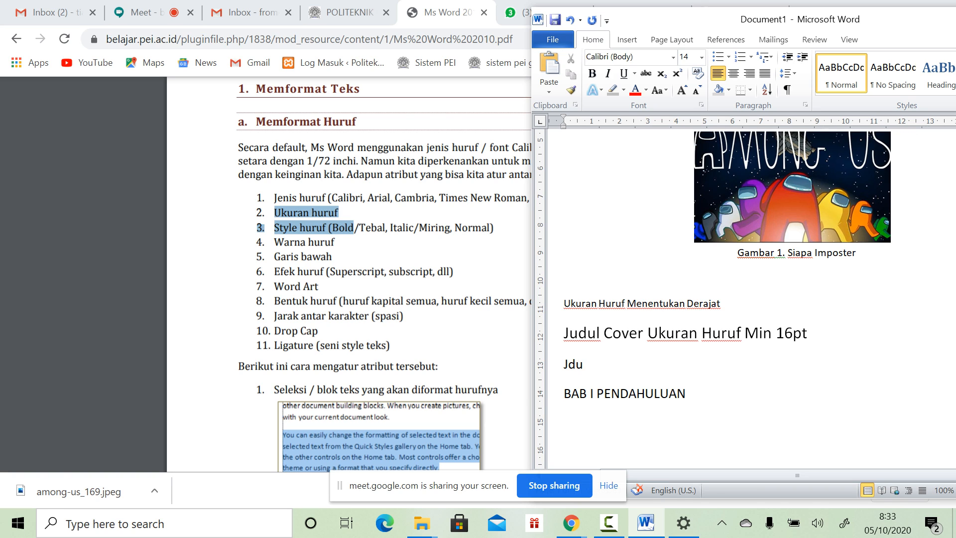
{"action": "key", "text": "BackSpace"}
{"action": "key", "text": "BackSpace"}
{"action": "key", "text": "BackSpace"}
{"action": "type", "text": "udul  Bab Wajib"}
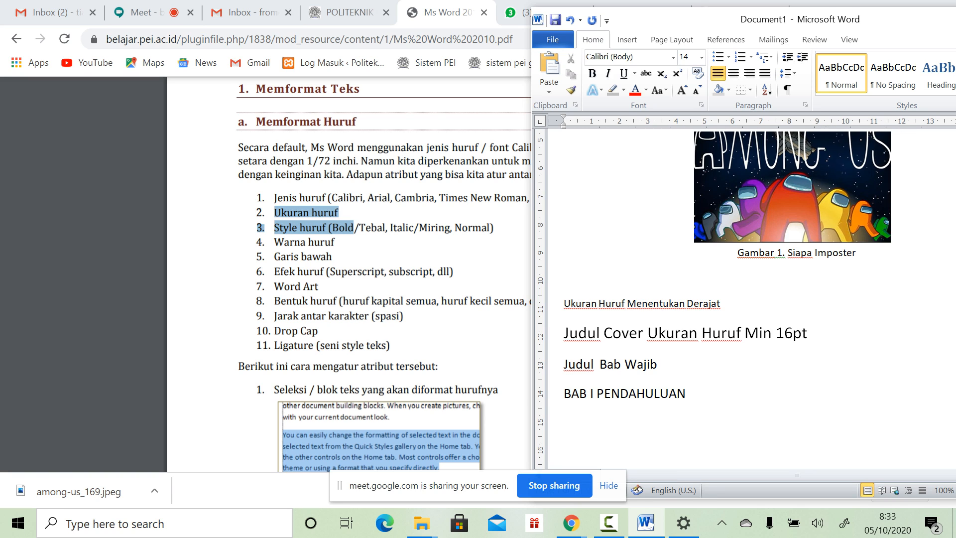
{"action": "type", "text": " Huruf kapital"}
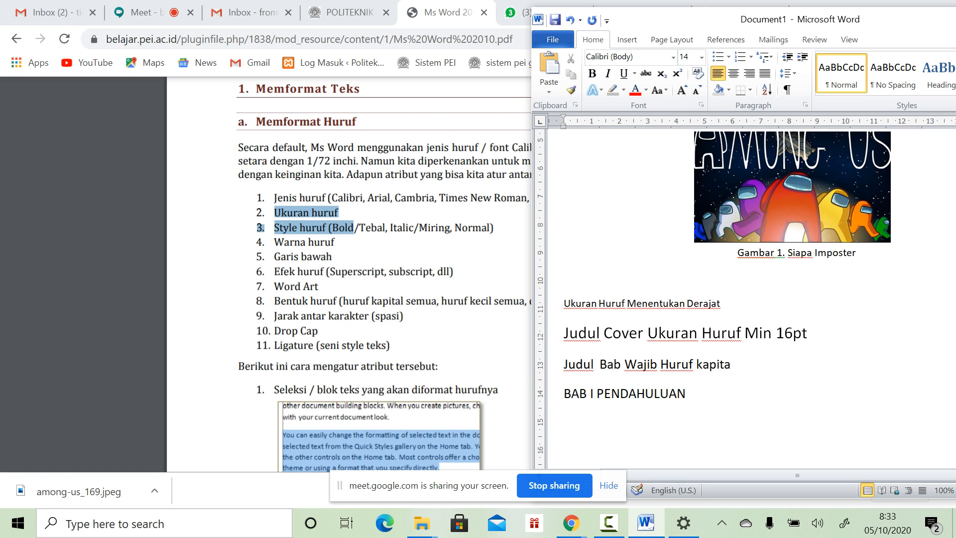
{"action": "key", "text": "BackSpace"}
{"action": "key", "text": "BackSpace"}
{"action": "key", "text": "BackSpace"}
{"action": "key", "text": "BackSpace"}
{"action": "key", "text": "BackSpace"}
{"action": "key", "text": "BackSpace"}
{"action": "key", "text": "BackSpace"}
{"action": "key", "text": "BackSpace"}
{"action": "type", "text": "Kapital/Uppercase"}
Step: Maximize and restore the Word window beside the PDF, returning to the chapter heading's start
{"action": "left_click", "coordinate": [690, 393]}
{"action": "left_click_drag", "start_coordinate": [922, 20], "coordinate": [800, 30]}
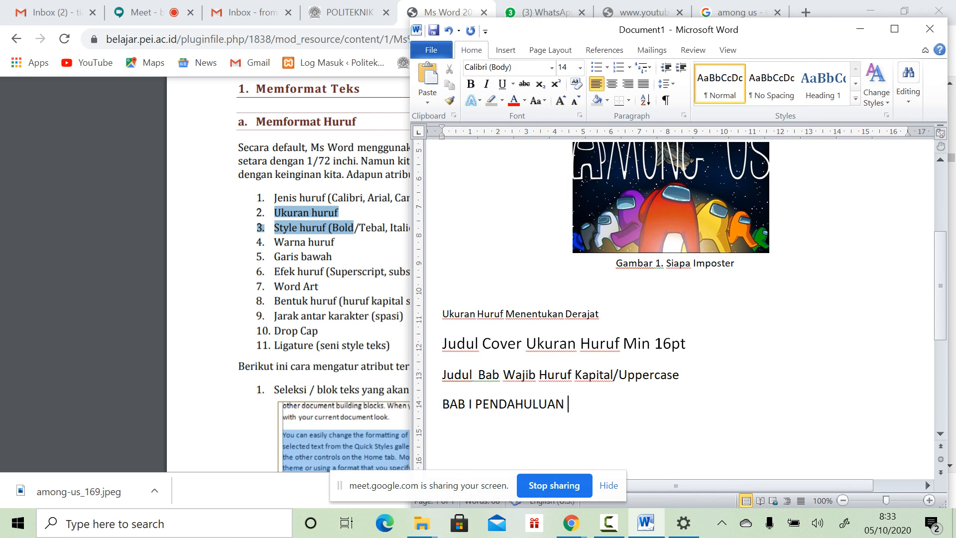
{"action": "left_click", "coordinate": [894, 29]}
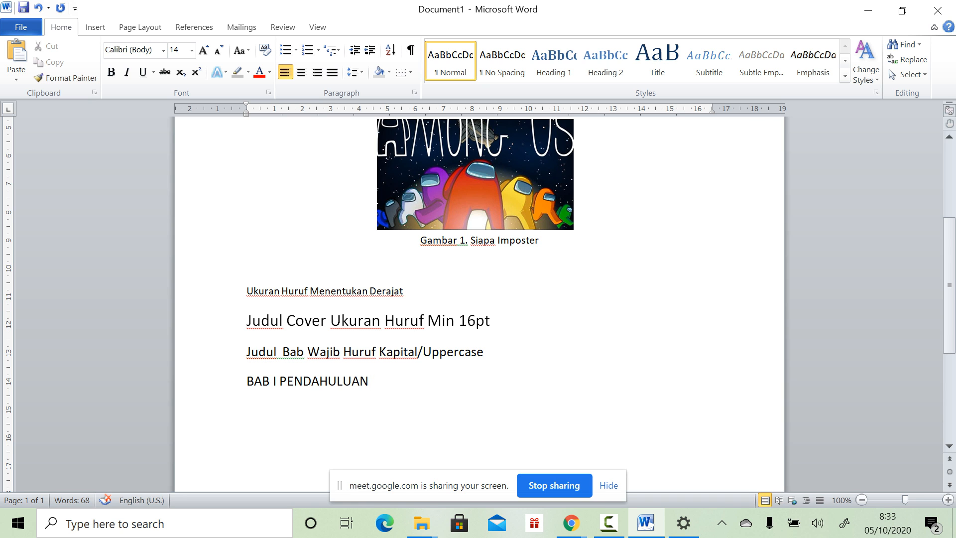
{"action": "left_click", "coordinate": [902, 10]}
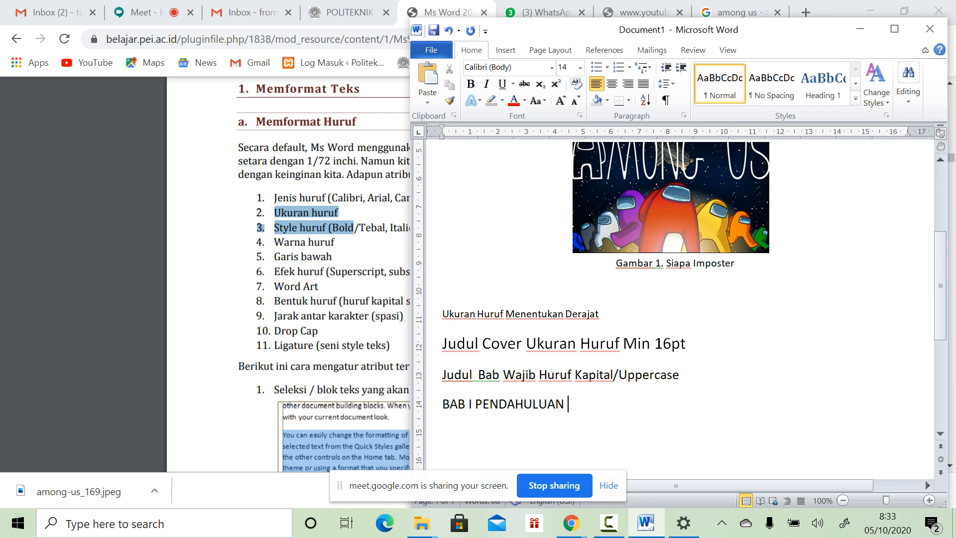
{"action": "key", "text": "Home"}
Step: Add a size-12 'Sub Bab' line beneath BAB I PENDAHULUAN and bold the chapter heading
{"action": "scroll", "coordinate": [681, 301], "scroll_direction": "down", "scroll_amount": 1}
{"action": "key", "text": "End"}
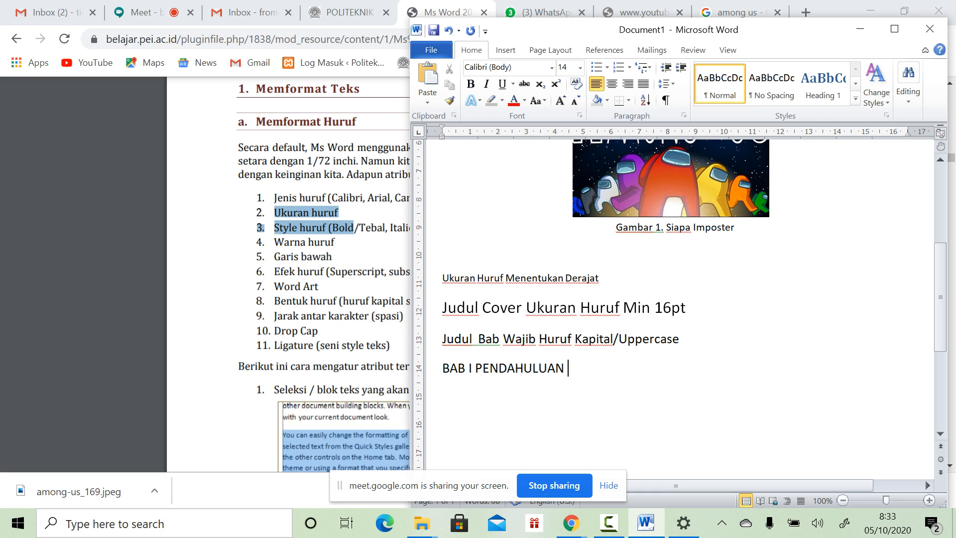
{"action": "key", "text": "Return"}
{"action": "type", "text": "Sub Bab"}
{"action": "key", "text": "shift+Home"}
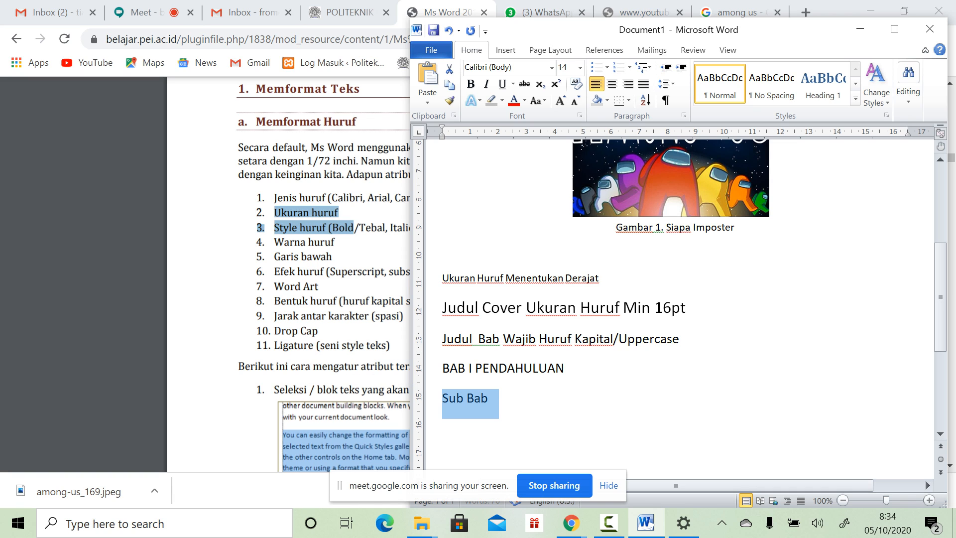
{"action": "left_click", "coordinate": [580, 68]}
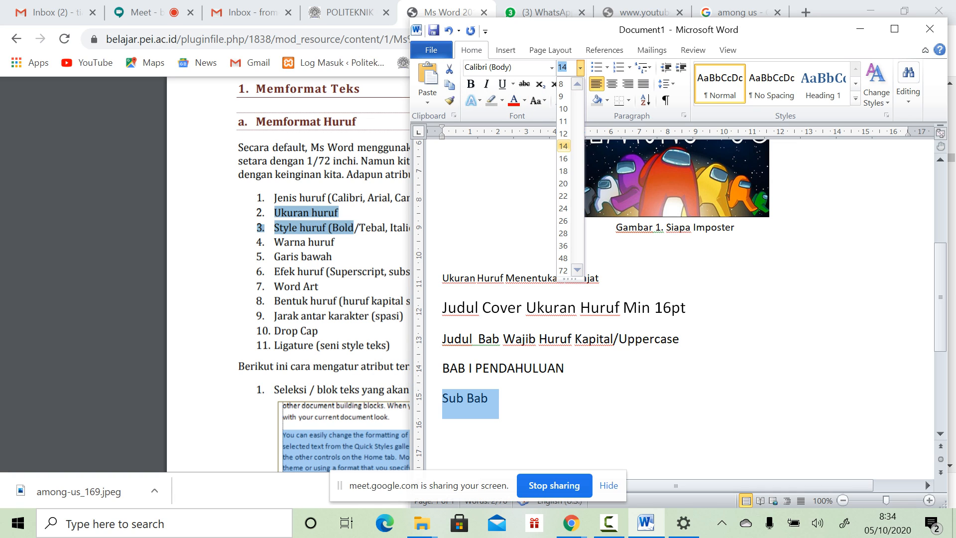
{"action": "left_click", "coordinate": [563, 134]}
{"action": "left_click", "coordinate": [488, 398]}
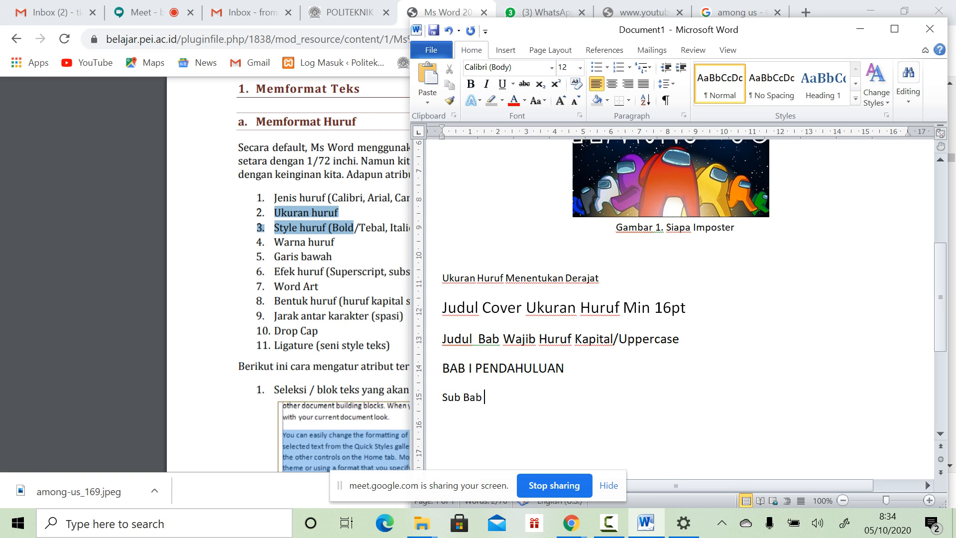
{"action": "left_click", "coordinate": [433, 369]}
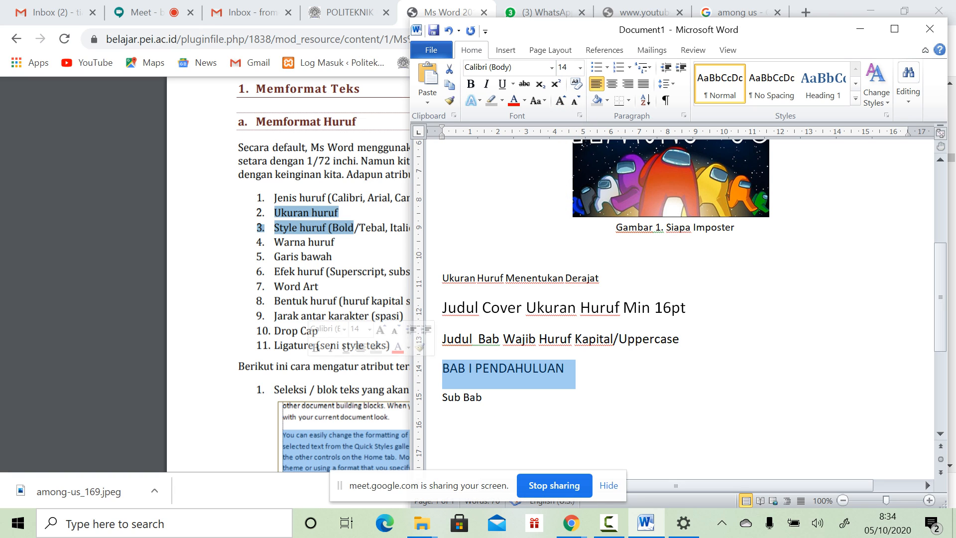
Step: Replace 'Sub Bab' with 'A.1 Tentang Kampus', keeping A. as plain text rather than auto-numbering
{"action": "left_click_drag", "start_coordinate": [443, 397], "coordinate": [489, 397]}
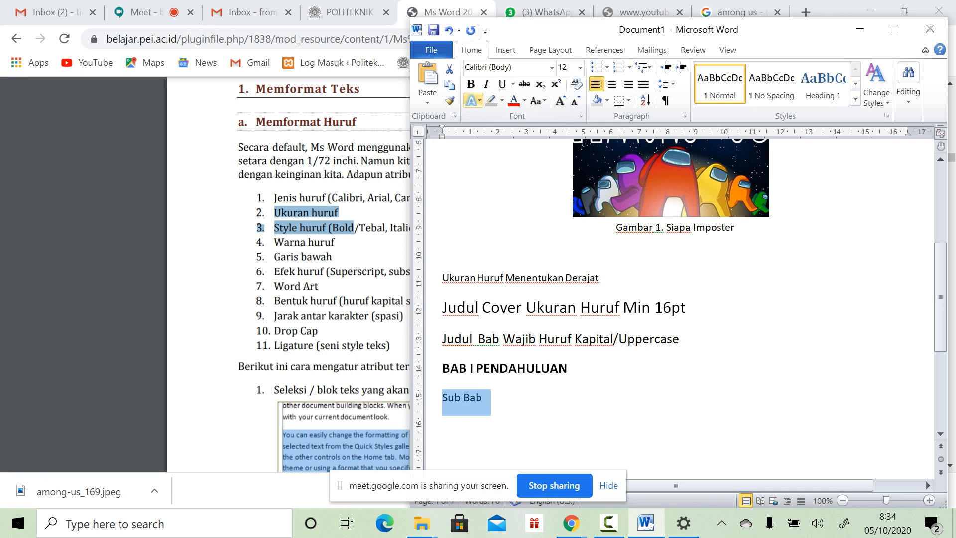
{"action": "type", "text": "A"}
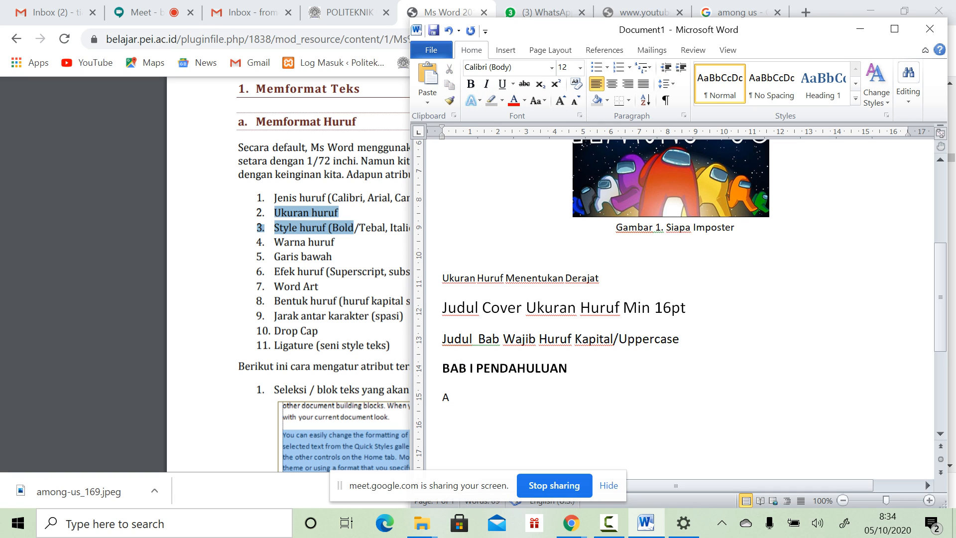
{"action": "type", "text": "."}
{"action": "key", "text": "BackSpace"}
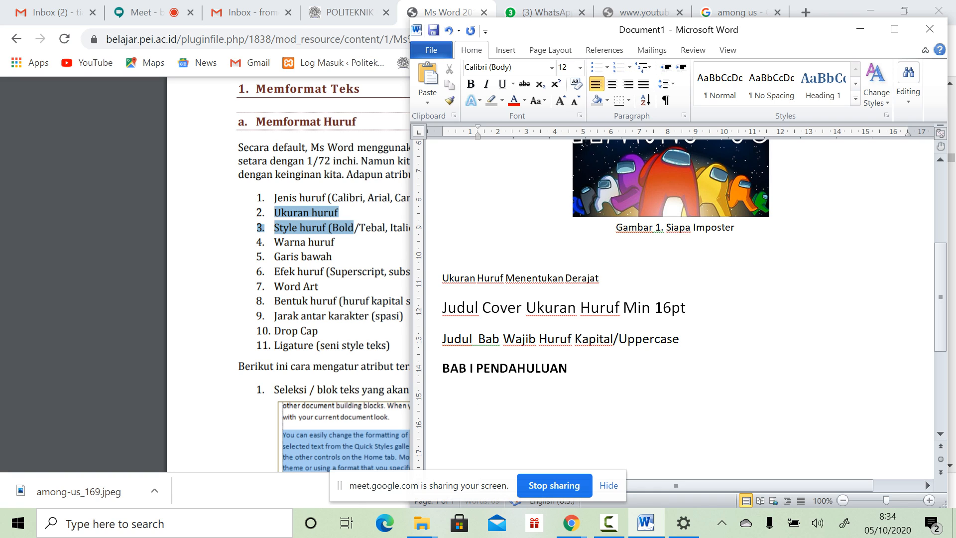
{"action": "key", "text": "ctrl+z"}
{"action": "key", "text": "BackSpace"}
{"action": "key", "text": "BackSpace"}
{"action": "type", "text": "A."}
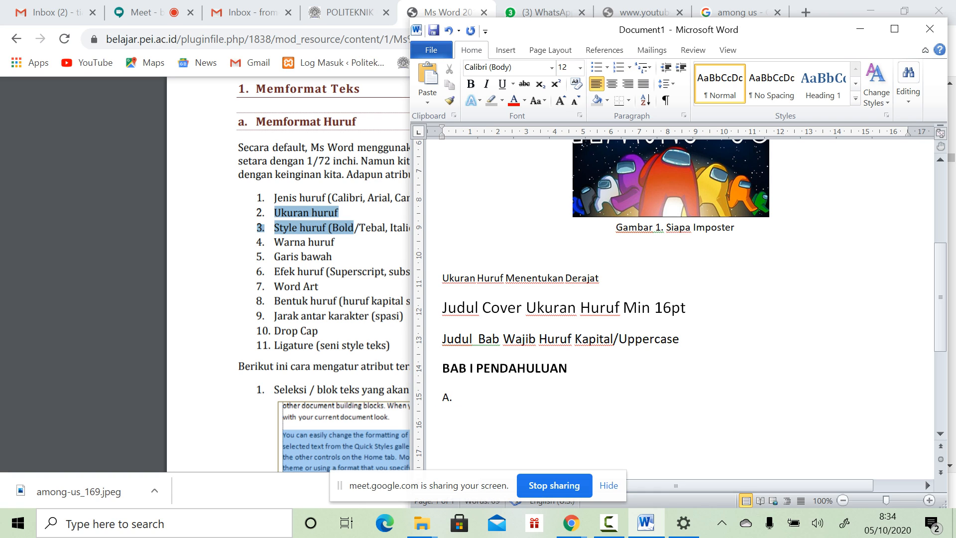
{"action": "key", "text": "ctrl+z"}
{"action": "type", "text": "1 Tentang Kampus"}
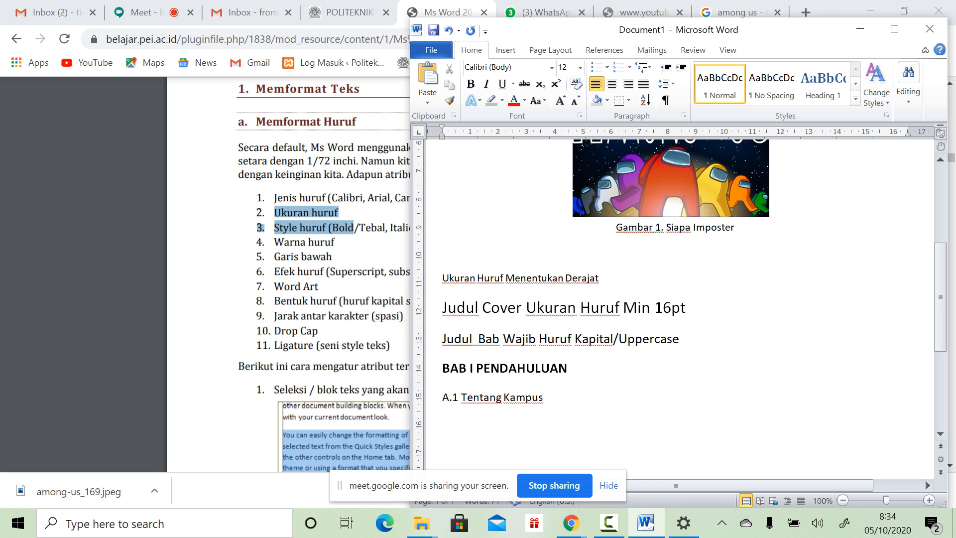
Step: Bold the 'A.1 Tentang Kampus' subheading line
{"action": "left_click_drag", "start_coordinate": [551, 397], "coordinate": [318, 398]}
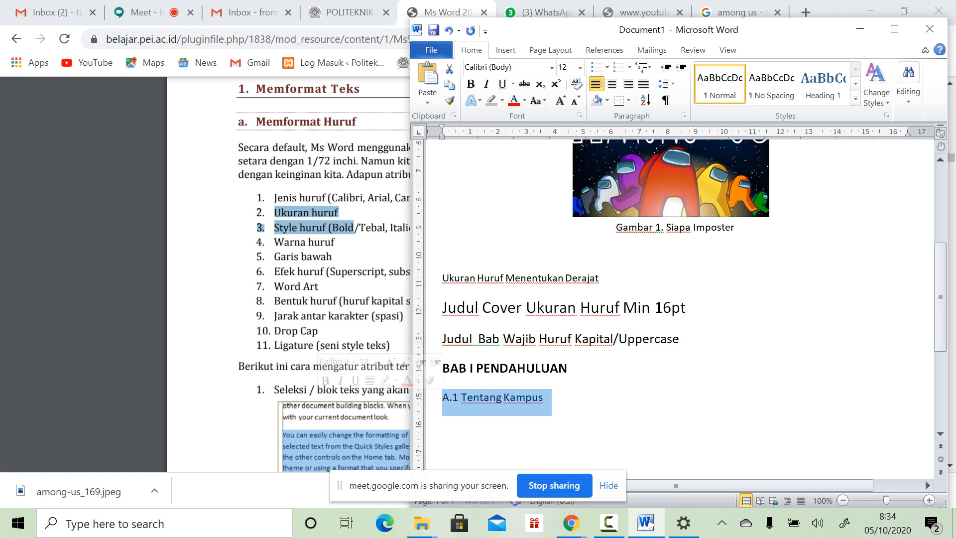
{"action": "left_click", "coordinate": [470, 84]}
{"action": "left_click", "coordinate": [547, 397]}
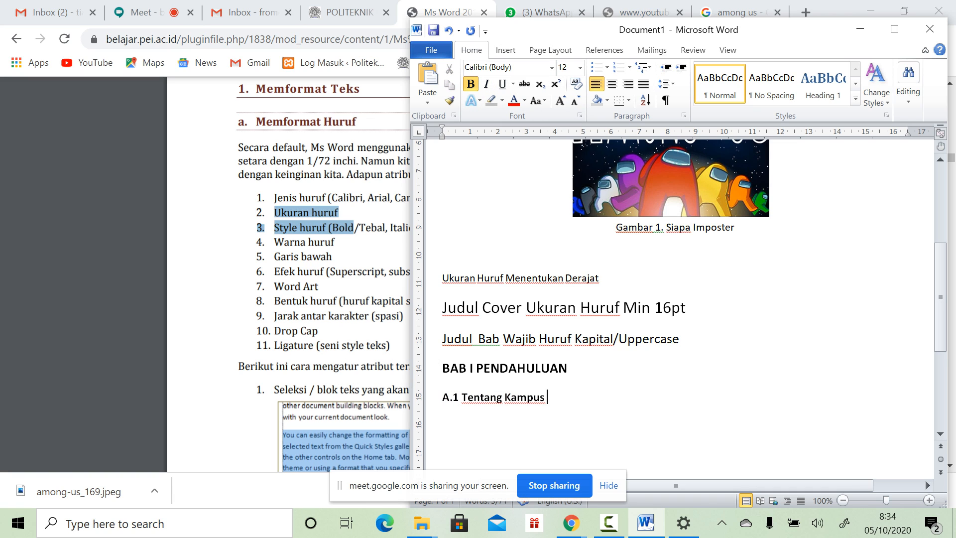
{"action": "left_click_drag", "start_coordinate": [462, 398], "coordinate": [547, 399]}
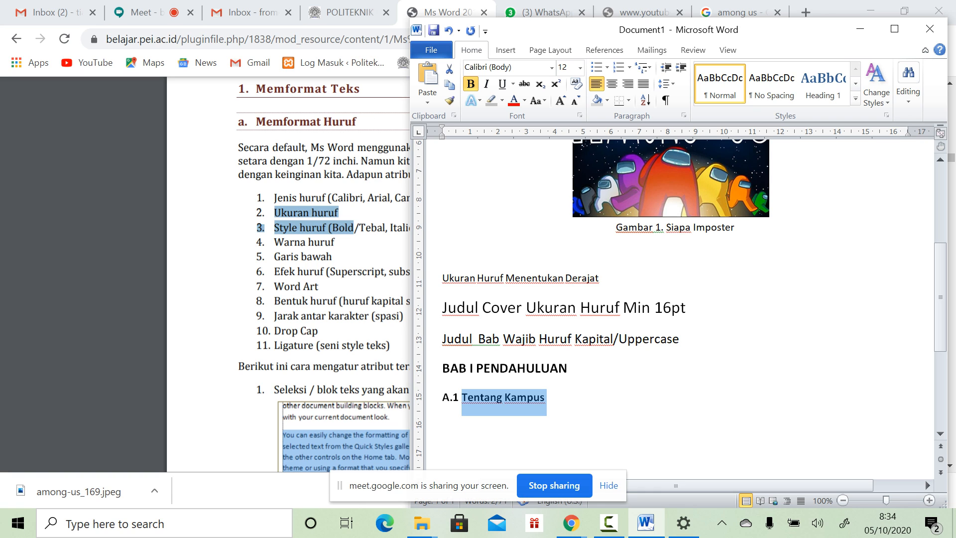
{"action": "left_click", "coordinate": [548, 397]}
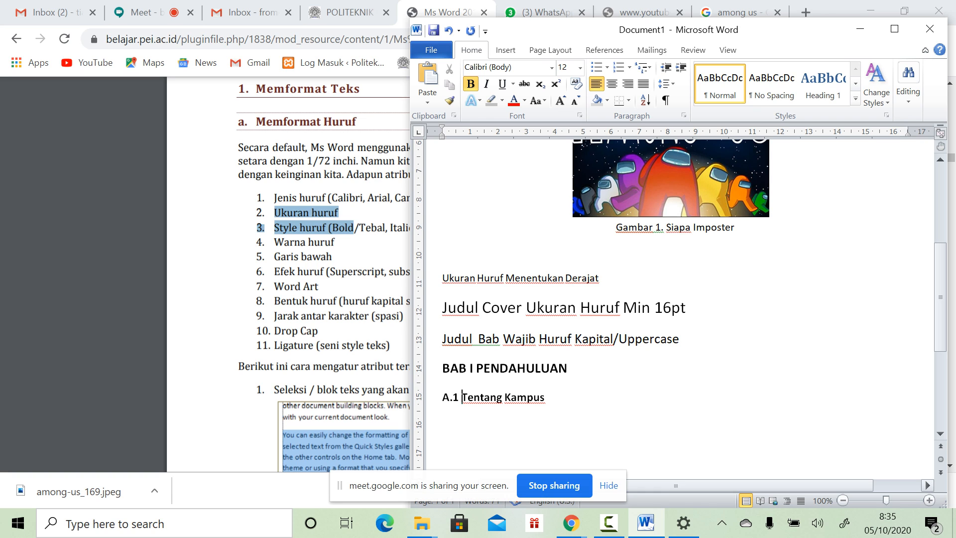
Step: Try a period after A.1, remove it again, and maximize the Word window
{"action": "type", "text": "."}
{"action": "key", "text": "BackSpace"}
{"action": "key", "text": "BackSpace"}
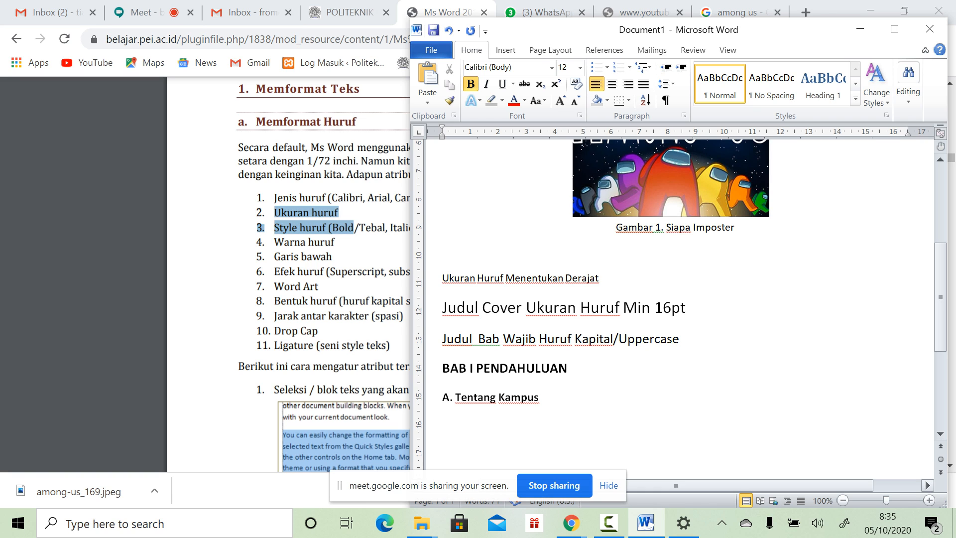
{"action": "key", "text": "ctrl+z"}
{"action": "type", "text": ".1"}
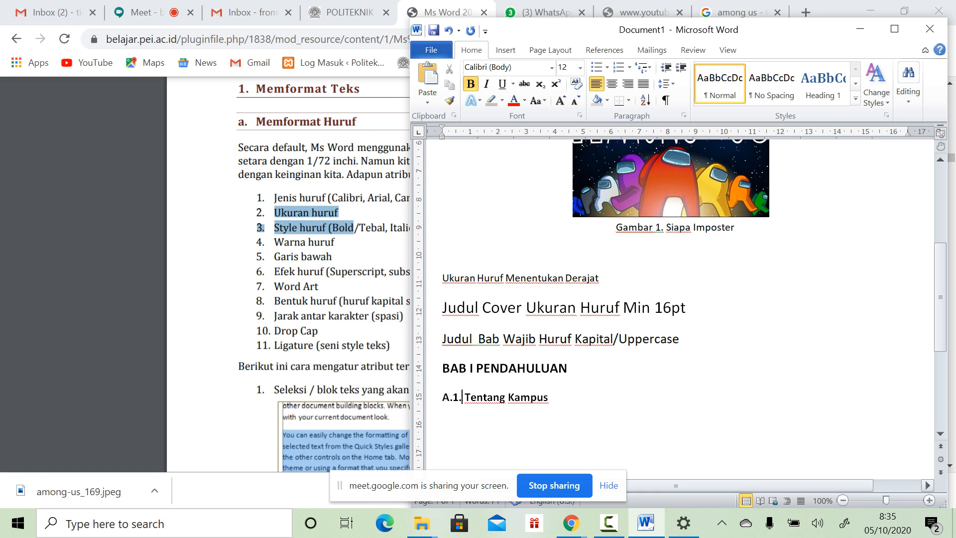
{"action": "key", "text": "BackSpace"}
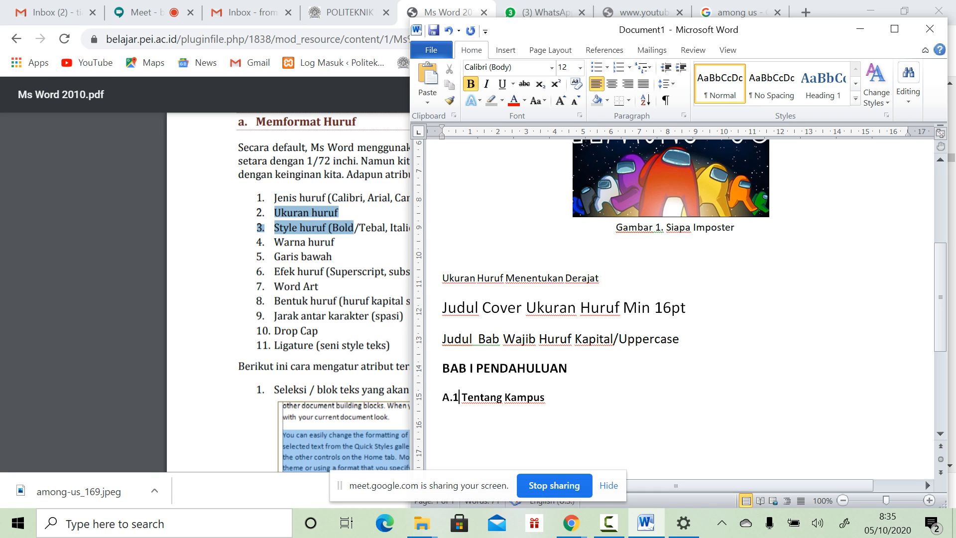
{"action": "left_click", "coordinate": [894, 29]}
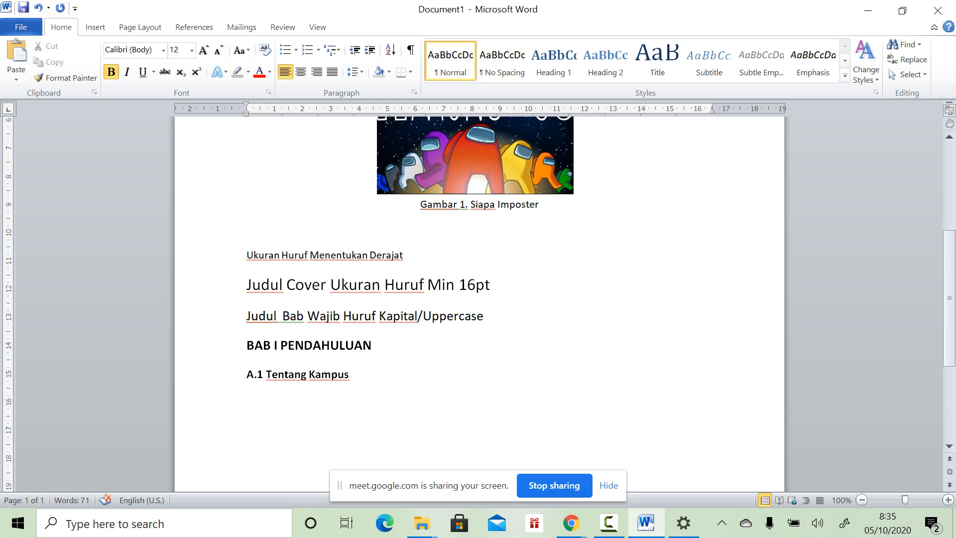
Step: Change the subheading number to 1.1 and try the letter A in place of BAB I's numeral
{"action": "key", "text": "Left"}
{"action": "key", "text": "Left"}
{"action": "key", "text": "Left"}
{"action": "key", "text": "Left"}
{"action": "key", "text": "Left"}
{"action": "key", "text": "Left"}
{"action": "key", "text": "Left"}
{"action": "key", "text": "Left"}
{"action": "key", "text": "Left"}
{"action": "key", "text": "Left"}
{"action": "key", "text": "Left"}
{"action": "key", "text": "Left"}
{"action": "key", "text": "Left"}
{"action": "key", "text": "BackSpace"}
{"action": "type", "text": "1"}
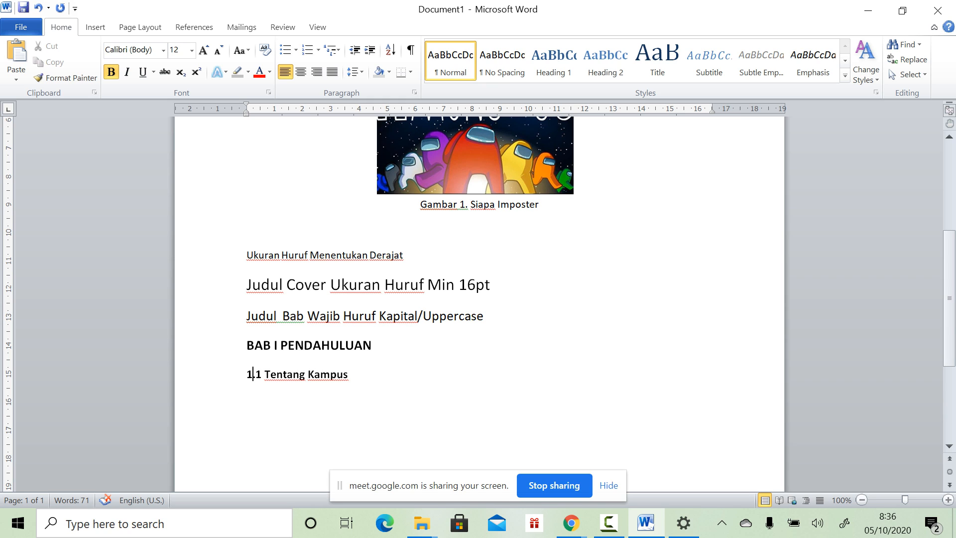
{"action": "key", "text": "shift+Right"}
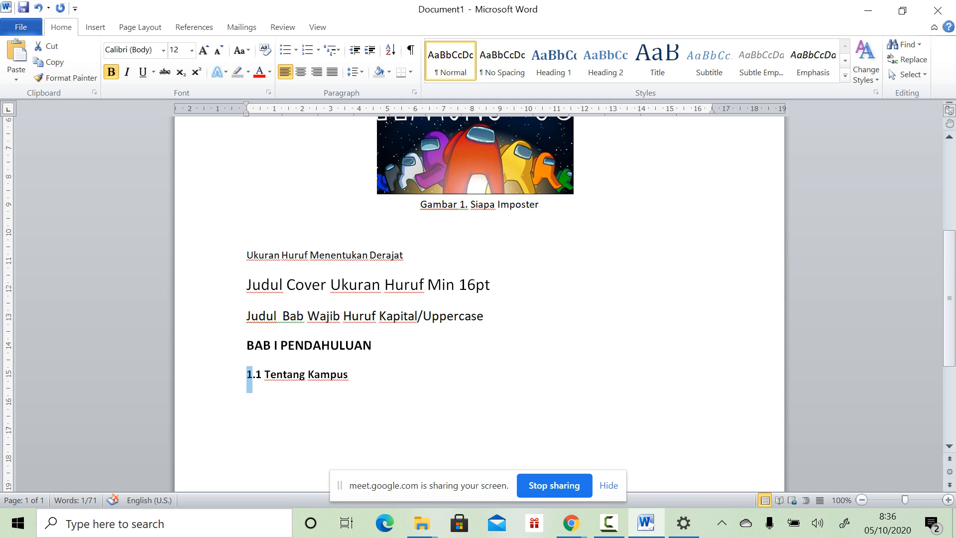
{"action": "left_click", "coordinate": [274, 345]}
{"action": "key", "text": "Right"}
{"action": "key", "text": "BackSpace"}
{"action": "type", "text": "A"}
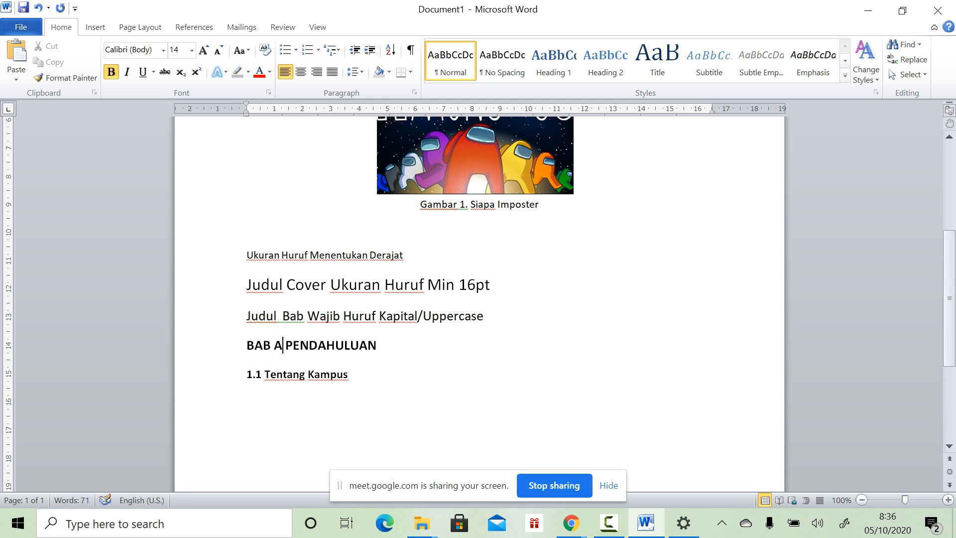
Step: Try A.1 on the subheading, then restore the chapter numeral to I
{"action": "key", "text": "Down"}
{"action": "key", "text": "Left"}
{"action": "key", "text": "Left"}
{"action": "key", "text": "Left"}
{"action": "key", "text": "Left"}
{"action": "key", "text": "Left"}
{"action": "key", "text": "Left"}
{"action": "key", "text": "BackSpace"}
{"action": "type", "text": "A"}
{"action": "key", "text": "Right"}
{"action": "key", "text": "Right"}
{"action": "key", "text": "Left"}
{"action": "key", "text": "Down"}
{"action": "key", "text": "Right"}
{"action": "key", "text": "Right"}
{"action": "key", "text": "Right"}
{"action": "key", "text": "Right"}
{"action": "key", "text": "BackSpace"}
{"action": "type", "text": "I"}
Step: Set the subheading number back to 1.1
{"action": "key", "text": "Down"}
{"action": "key", "text": "Left"}
{"action": "key", "text": "Left"}
{"action": "key", "text": "Left"}
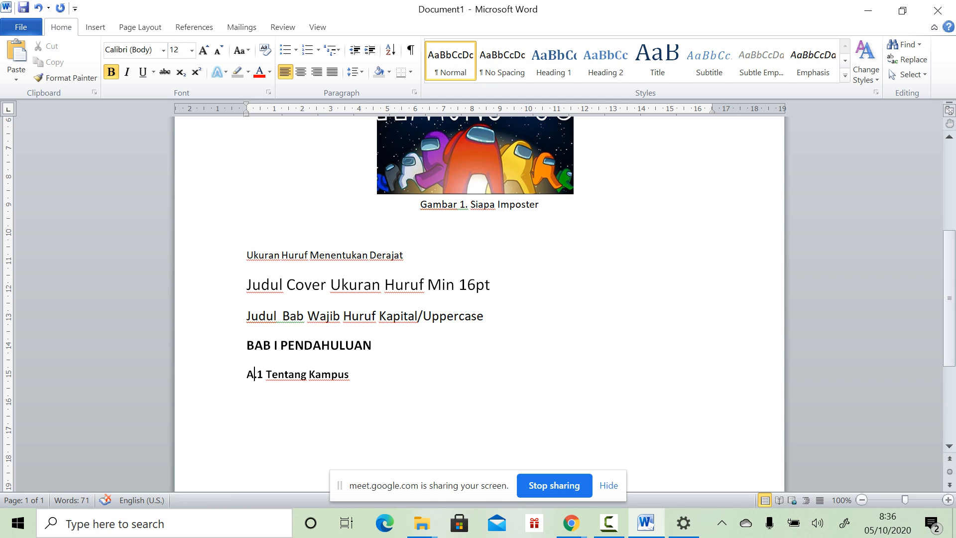
{"action": "key", "text": "BackSpace"}
{"action": "type", "text": "1"}
{"action": "key", "text": "Right"}
Step: Change the chapter heading to read BAB 1 PENDAHULUAN
{"action": "key", "text": "Up"}
{"action": "key", "text": "Up"}
{"action": "key", "text": "Right"}
{"action": "key", "text": "Down"}
{"action": "key", "text": "Right"}
{"action": "key", "text": "Right"}
{"action": "key", "text": "BackSpace"}
{"action": "type", "text": "1"}
{"action": "key", "text": "Down"}
{"action": "key", "text": "Left"}
{"action": "key", "text": "Left"}
{"action": "key", "text": "Left"}
{"action": "key", "text": "shift+Right"}
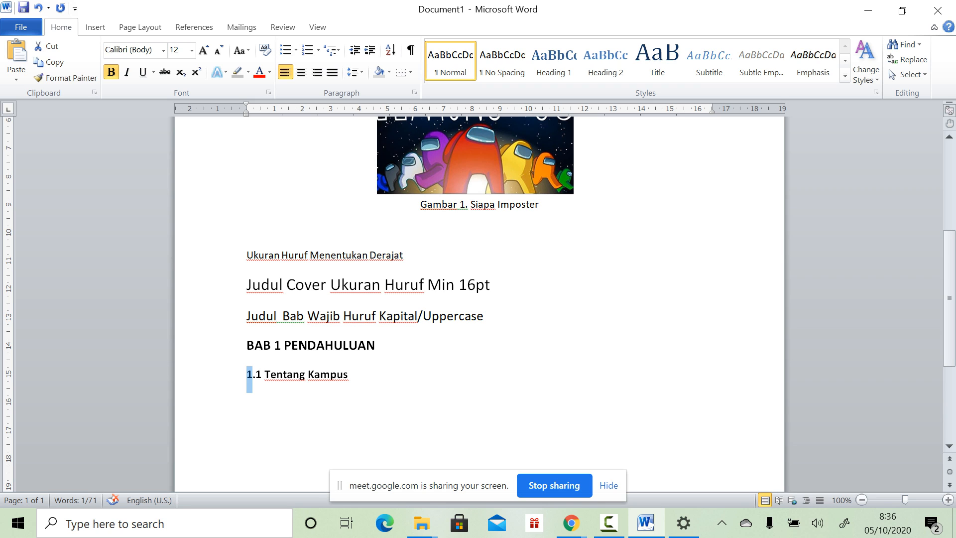
{"action": "key", "text": "Right"}
{"action": "key", "text": "End"}
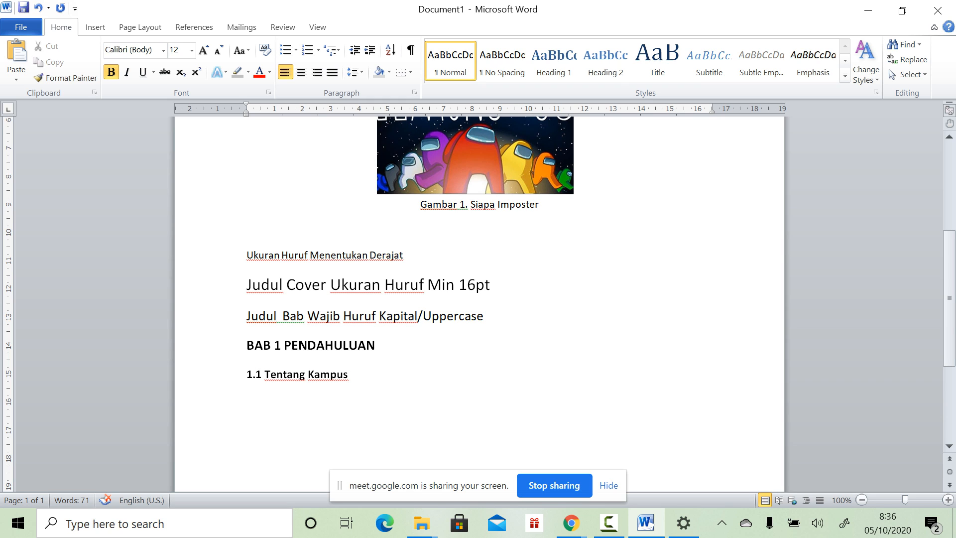
Step: Add a trial line '1.2 Tentang Mahasiswa' below the subheading
{"action": "left_click", "coordinate": [256, 374]}
{"action": "key", "text": "End"}
{"action": "key", "text": "Return"}
{"action": "type", "text": "1.2 Tentang Mahasiswa"}
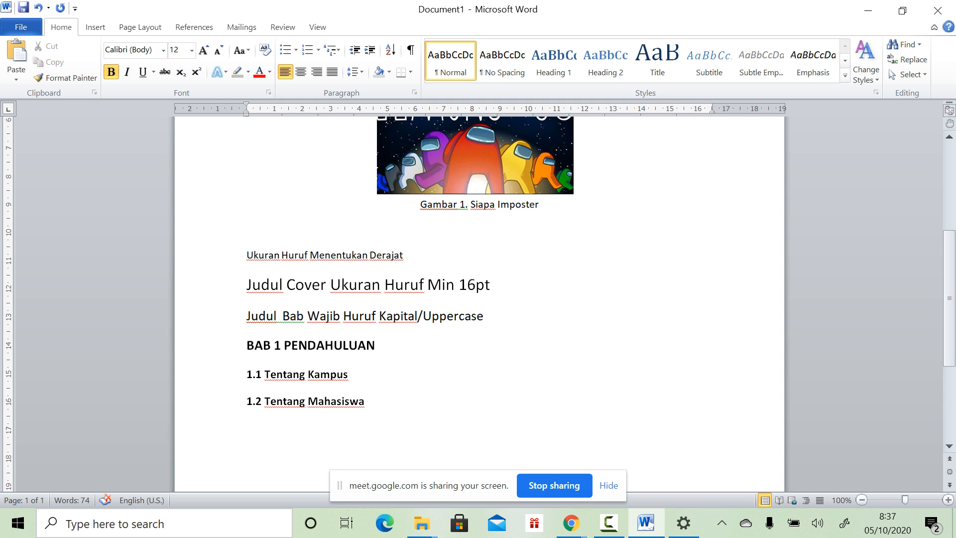
Step: Delete the 1.2 Tentang Mahasiswa line and remove the second 1 to leave '1. Tentang Kampus'
{"action": "left_click", "coordinate": [95, 377]}
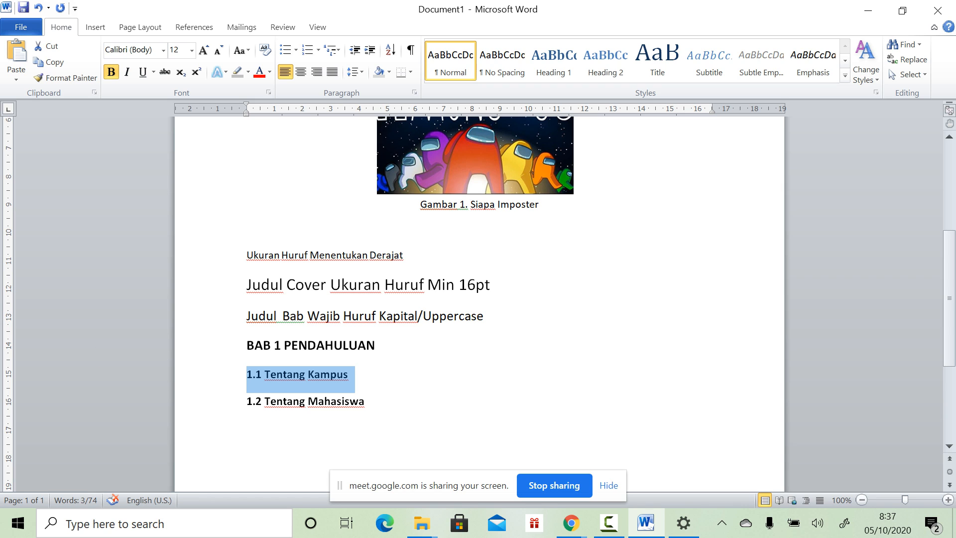
{"action": "left_click", "coordinate": [94, 403]}
{"action": "key", "text": "Delete"}
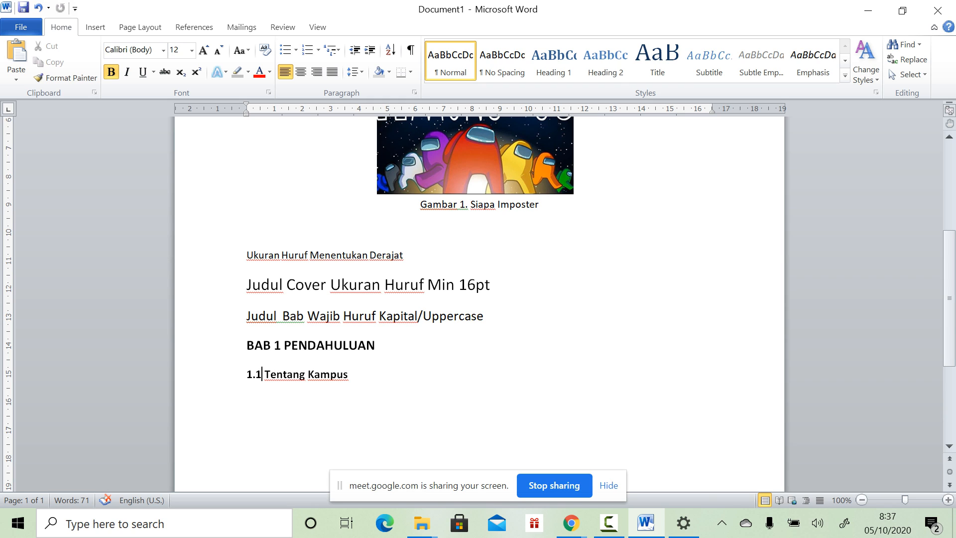
{"action": "key", "text": "BackSpace"}
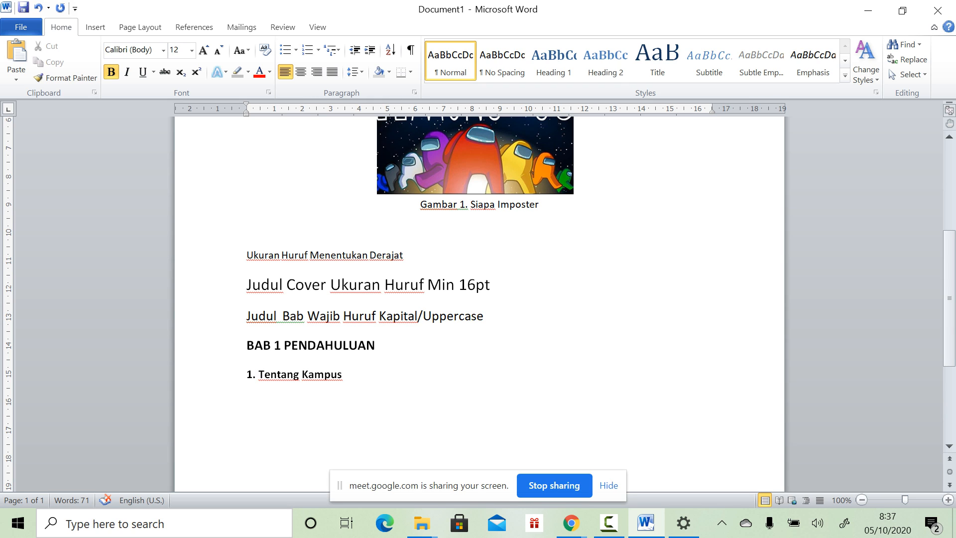
Step: Restore 1.1, try a 1.2 line below, erase it, and delete the second 1 again
{"action": "type", "text": "1"}
{"action": "key", "text": "Down"}
{"action": "key", "text": "Up"}
{"action": "key", "text": "Down"}
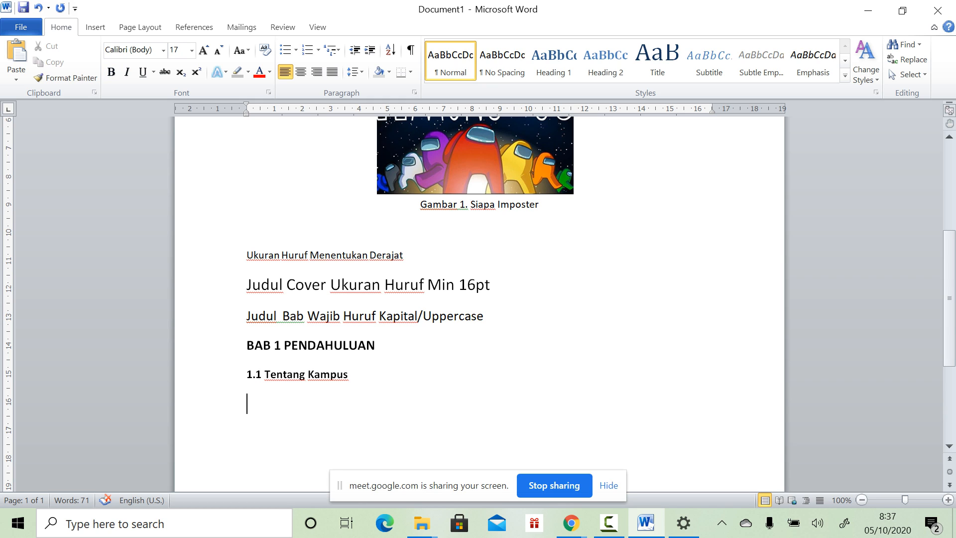
{"action": "type", "text": "1.2"}
{"action": "key", "text": "BackSpace"}
{"action": "key", "text": "BackSpace"}
{"action": "key", "text": "BackSpace"}
{"action": "key", "text": "BackSpace"}
{"action": "key", "text": "Left"}
{"action": "key", "text": "Left"}
{"action": "key", "text": "Left"}
{"action": "key", "text": "Left"}
{"action": "key", "text": "Left"}
{"action": "key", "text": "Left"}
{"action": "key", "text": "Left"}
{"action": "key", "text": "Left"}
{"action": "key", "text": "Left"}
{"action": "key", "text": "Left"}
{"action": "key", "text": "Left"}
{"action": "key", "text": "Left"}
{"action": "key", "text": "Left"}
{"action": "key", "text": "Left"}
{"action": "key", "text": "Left"}
{"action": "key", "text": "BackSpace"}
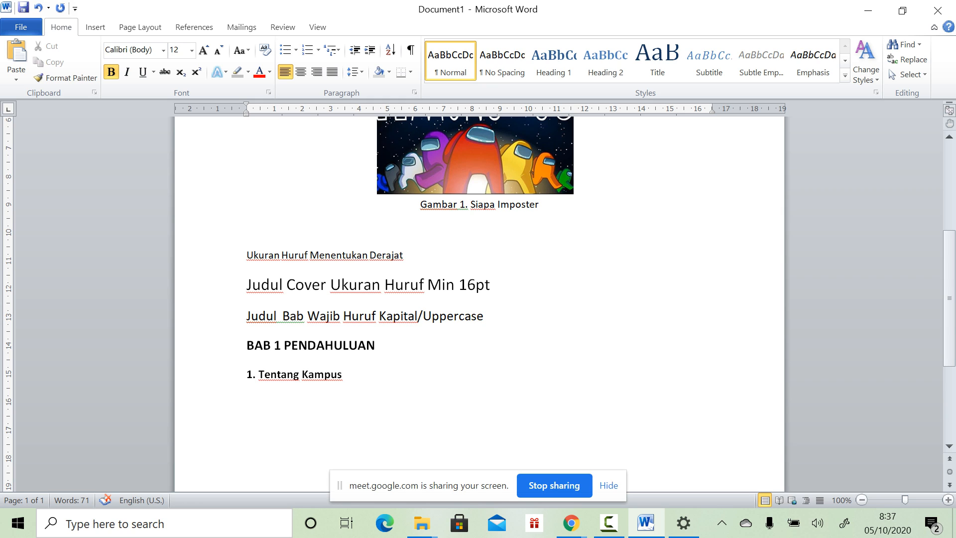
Step: Change the subheading to 1.A and add trial lines 2.B and 3.C beneath it
{"action": "type", "text": "A"}
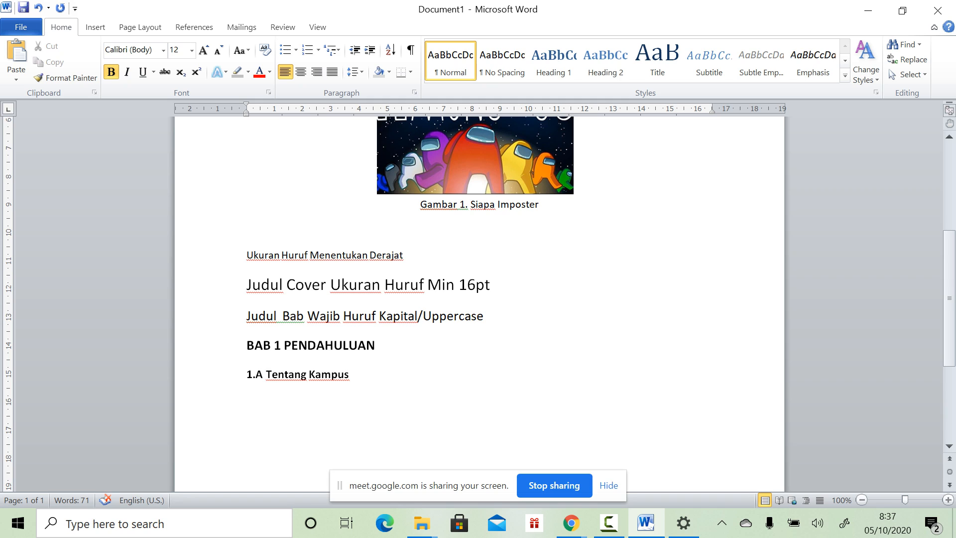
{"action": "key", "text": "Right"}
{"action": "key", "text": "Right"}
{"action": "key", "text": "Right"}
{"action": "key", "text": "Right"}
{"action": "key", "text": "Right"}
{"action": "key", "text": "Right"}
{"action": "key", "text": "Right"}
{"action": "key", "text": "Right"}
{"action": "key", "text": "Right"}
{"action": "key", "text": "Right"}
{"action": "key", "text": "Right"}
{"action": "key", "text": "Right"}
{"action": "key", "text": "Right"}
{"action": "key", "text": "Right"}
{"action": "key", "text": "Right"}
{"action": "key", "text": "Return"}
{"action": "type", "text": "2."}
{"action": "type", "text": "B"}
{"action": "key", "text": "Return"}
{"action": "type", "text": "#"}
{"action": "key", "text": "BackSpace"}
{"action": "type", "text": "3"}
{"action": "type", "text": "."}
{"action": "type", "text": "C"}
Step: Renumber the trial lines to 1.B and 1.C, set the subheading back to 1.1, and delete the extras
{"action": "left_click", "coordinate": [253, 400]}
{"action": "key", "text": "BackSpace"}
{"action": "type", "text": "1"}
{"action": "left_click", "coordinate": [252, 427]}
{"action": "key", "text": "BackSpace"}
{"action": "type", "text": "1"}
{"action": "left_click_drag", "start_coordinate": [255, 374], "coordinate": [262, 374]}
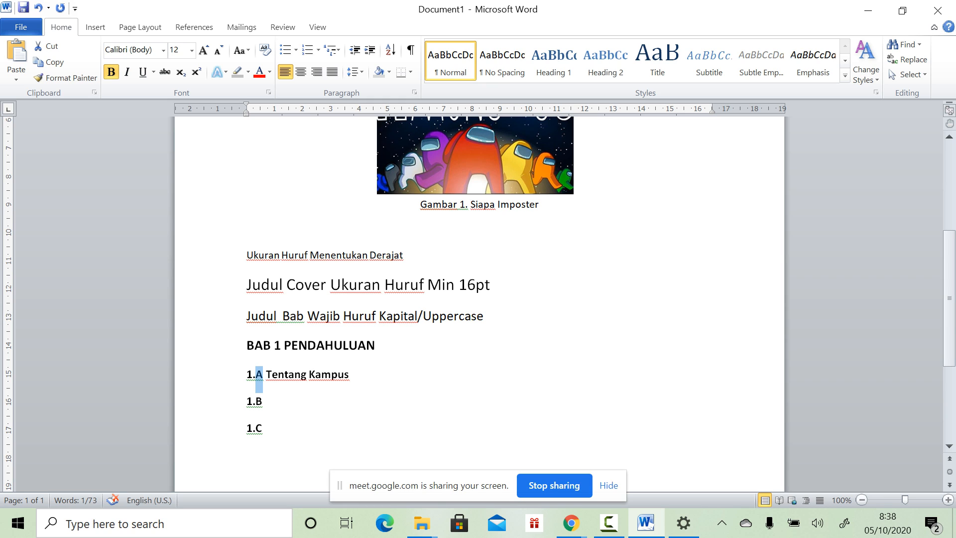
{"action": "type", "text": "1"}
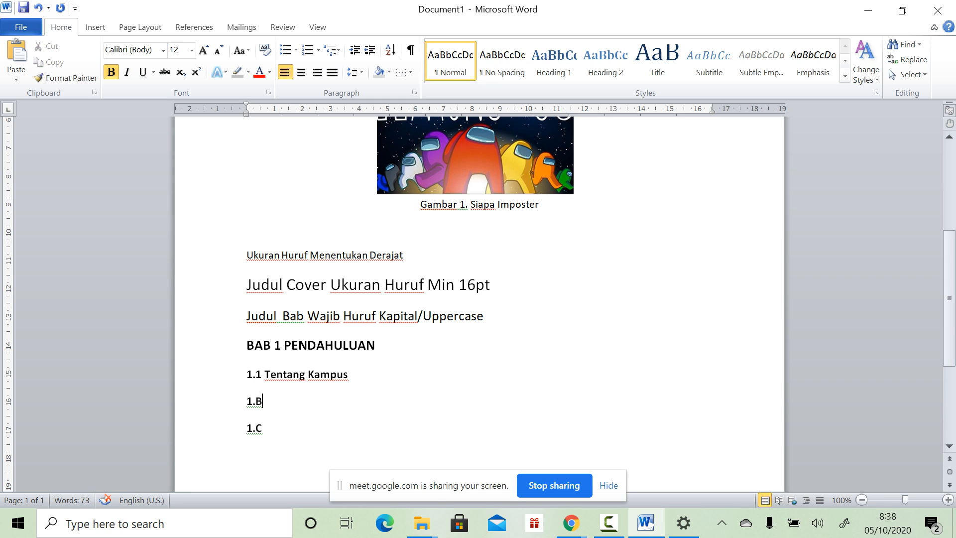
{"action": "key", "text": "BackSpace"}
{"action": "key", "text": "BackSpace"}
{"action": "key", "text": "BackSpace"}
{"action": "key", "text": "BackSpace"}
{"action": "key", "text": "BackSpace"}
{"action": "key", "text": "BackSpace"}
{"action": "key", "text": "BackSpace"}
{"action": "left_click_drag", "start_coordinate": [271, 374], "coordinate": [348, 375]}
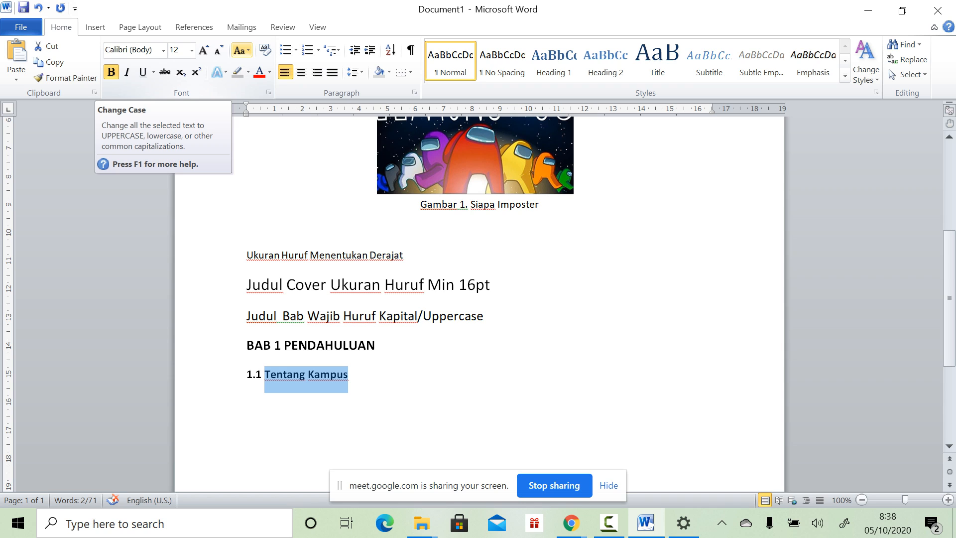
{"action": "left_click", "coordinate": [240, 50]}
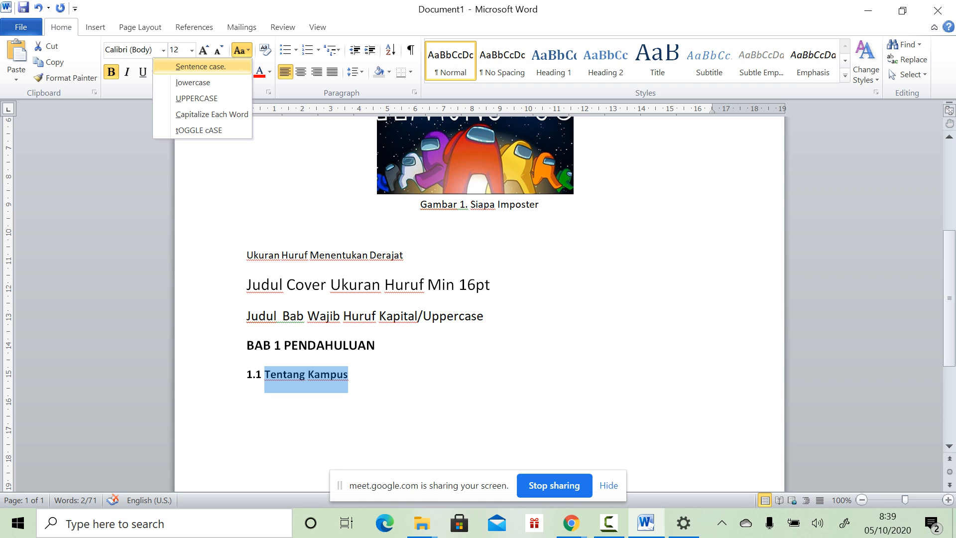
{"action": "key", "text": "Down"}
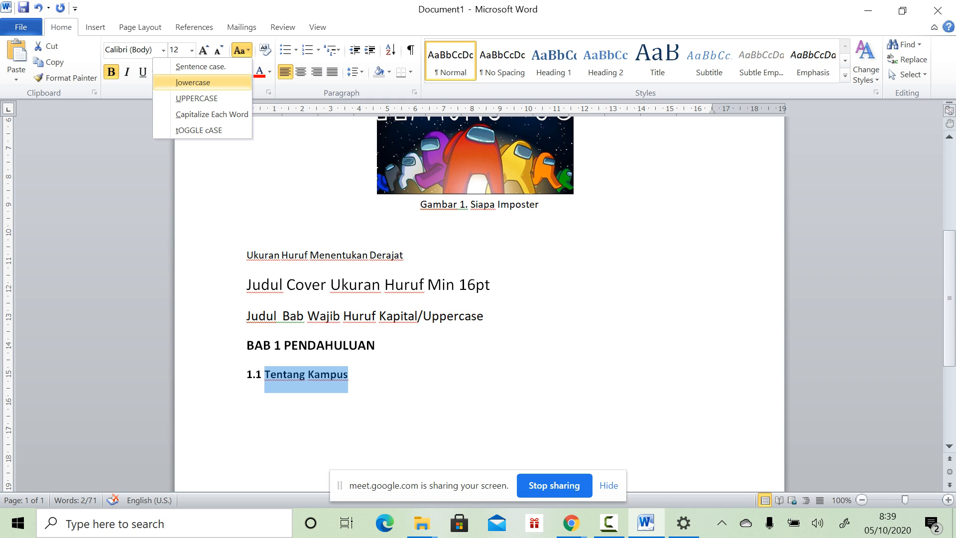
{"action": "key", "text": "Down"}
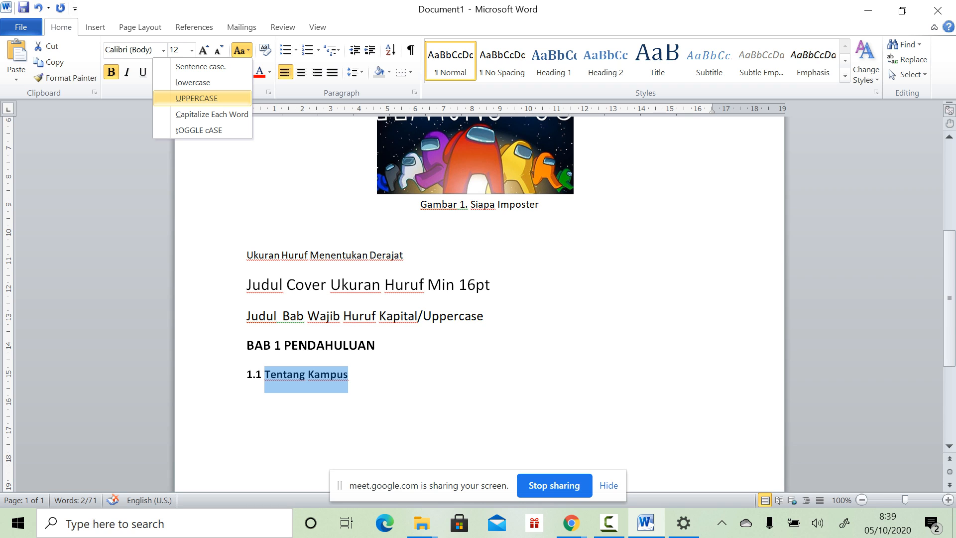
{"action": "key", "text": "Down"}
{"action": "left_click", "coordinate": [197, 98]}
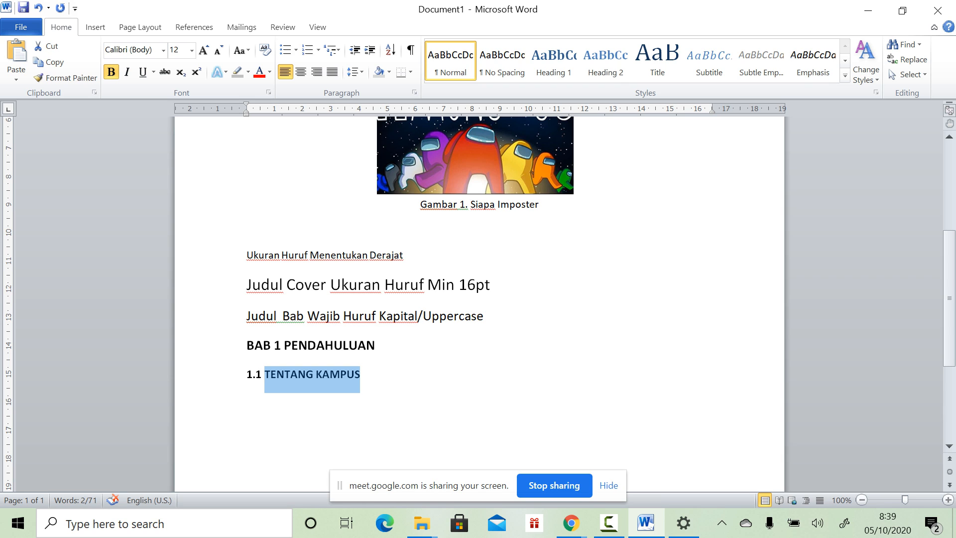
{"action": "left_click", "coordinate": [242, 50]}
{"action": "left_click", "coordinate": [212, 114]}
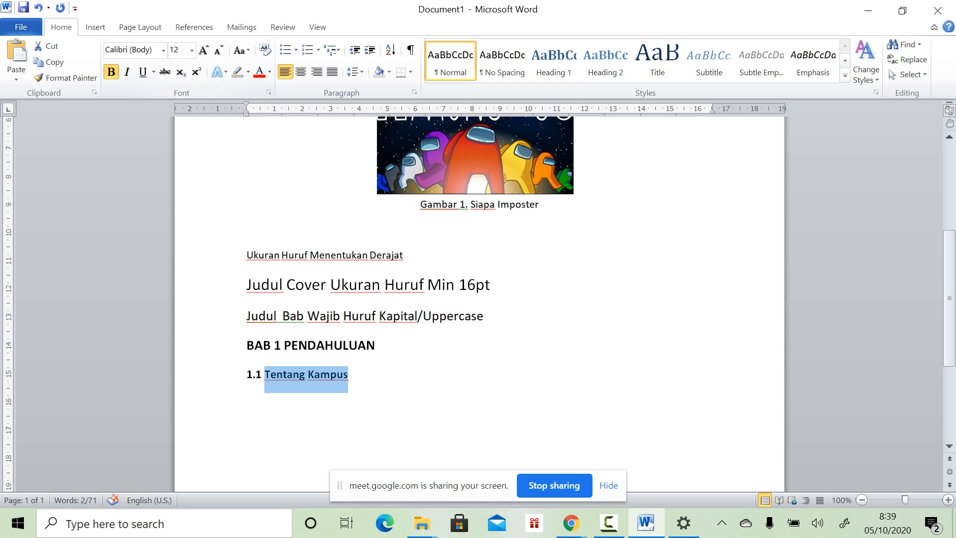
{"action": "left_click", "coordinate": [240, 50]}
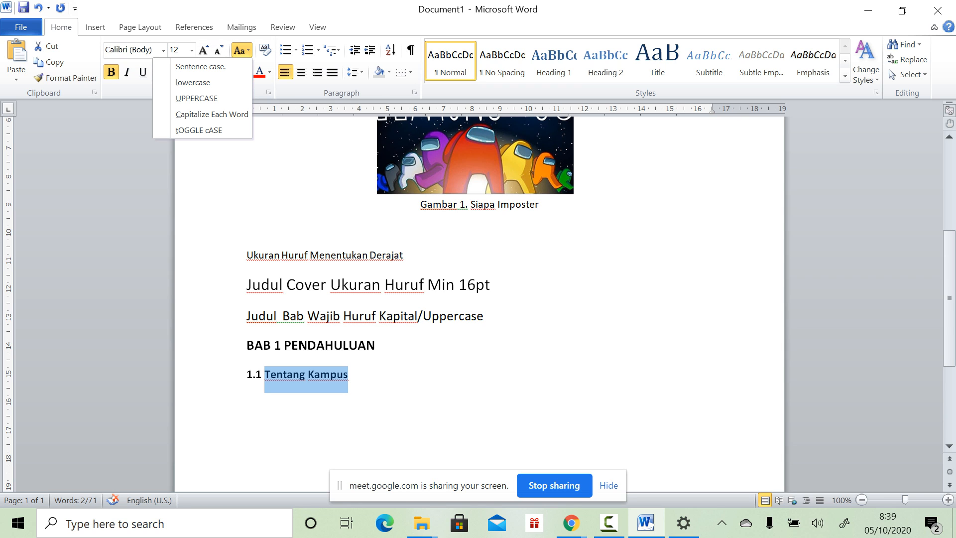
{"action": "left_click", "coordinate": [348, 374]}
{"action": "left_click", "coordinate": [349, 374]}
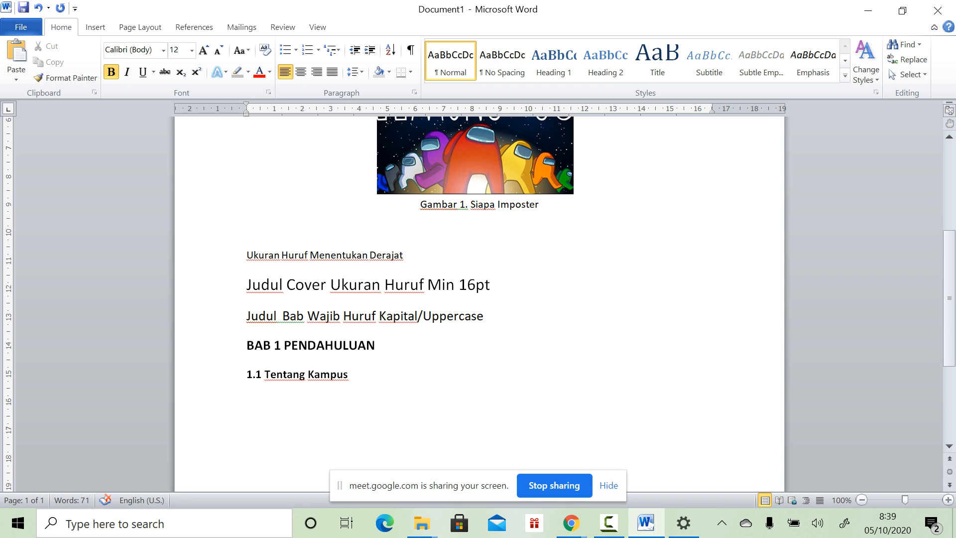
{"action": "left_click", "coordinate": [224, 374]}
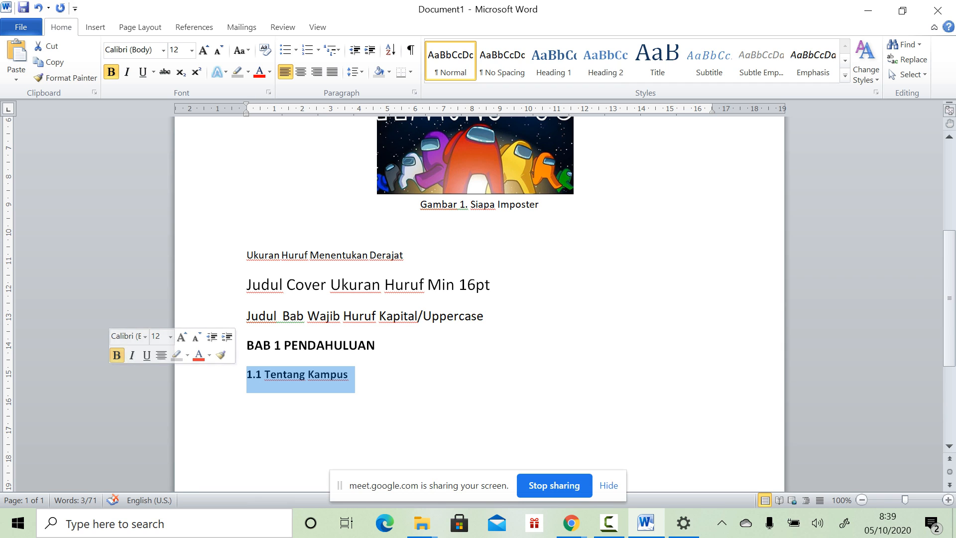
{"action": "left_click", "coordinate": [247, 345]}
{"action": "triple_click", "coordinate": [246, 345]}
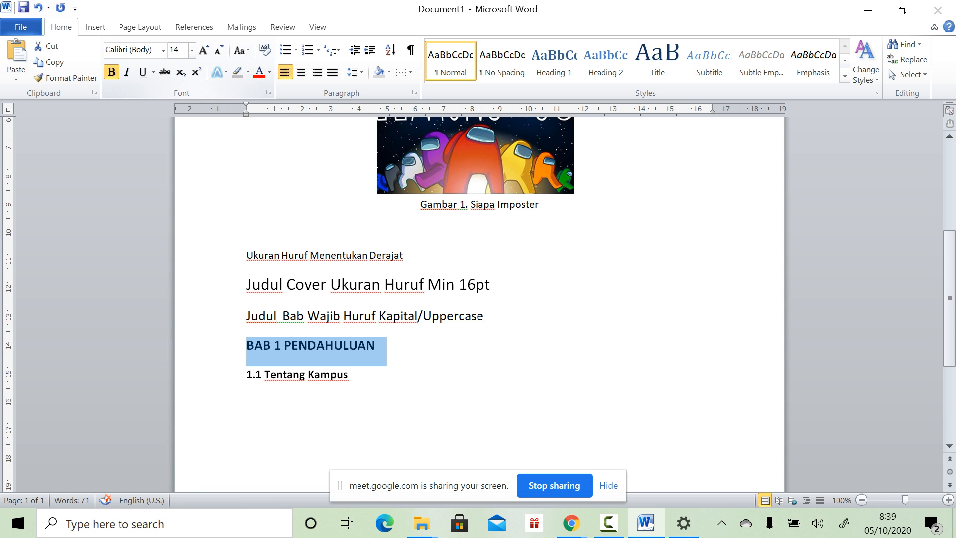
{"action": "left_click", "coordinate": [174, 50]}
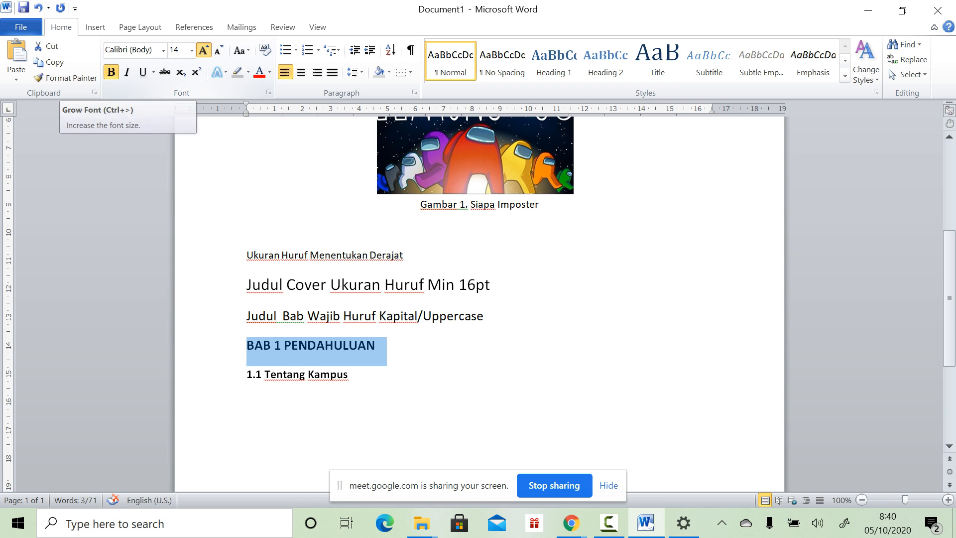
Step: Enlarge the BAB 1 PENDAHULUAN heading step by step up to 26 pt
{"action": "left_click", "coordinate": [203, 51]}
{"action": "left_click", "coordinate": [204, 51]}
{"action": "left_click", "coordinate": [203, 50]}
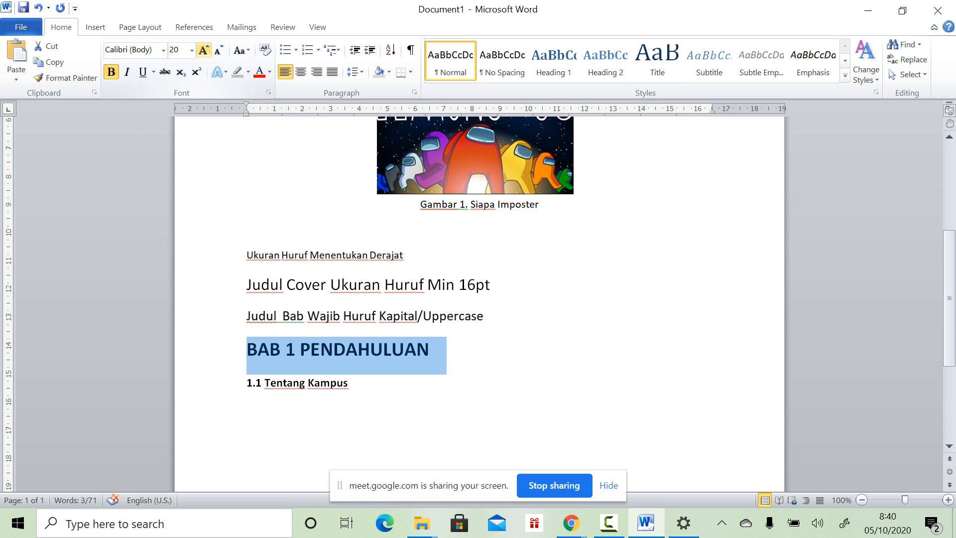
{"action": "left_click", "coordinate": [204, 50]}
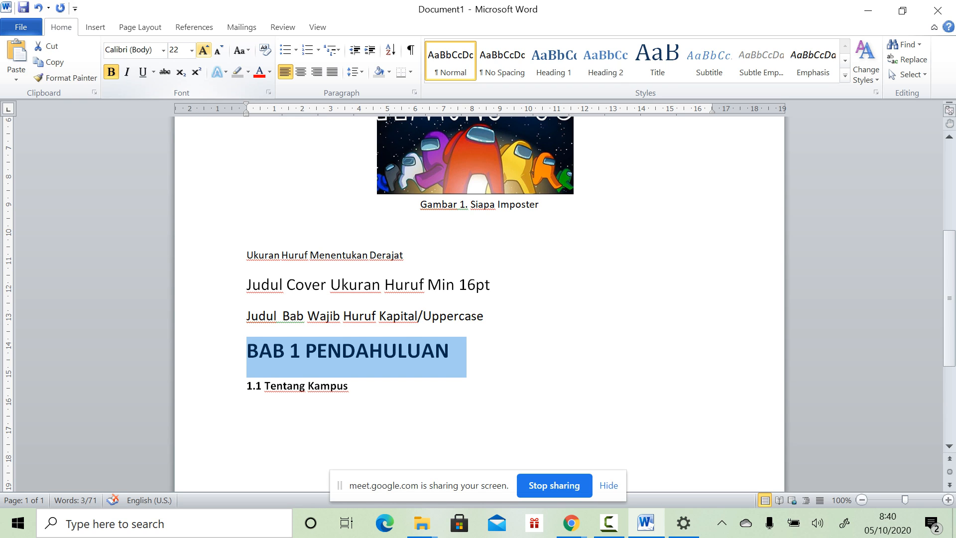
{"action": "left_click", "coordinate": [204, 51]}
{"action": "left_click", "coordinate": [204, 50]}
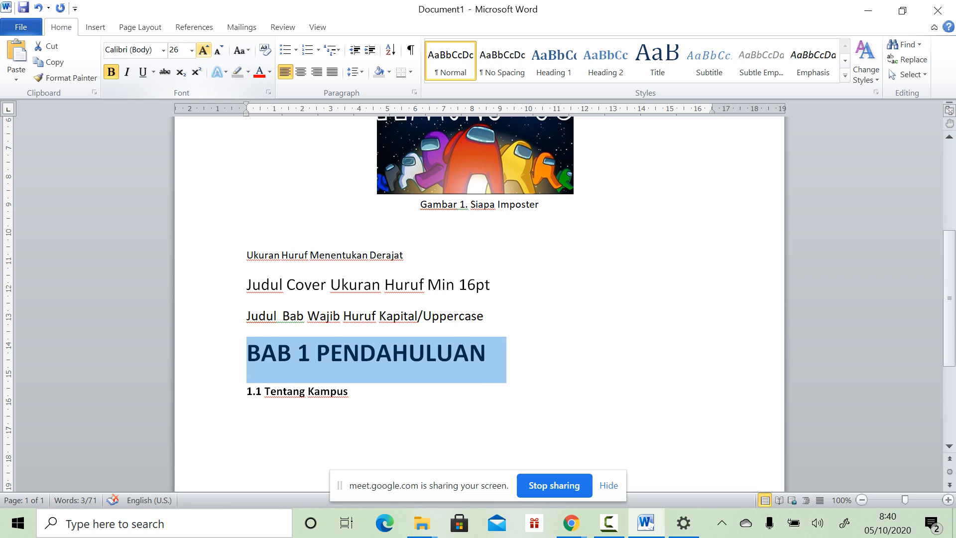
Step: Shrink the heading back to 18 pt and restore the Word window down to reveal the PDF
{"action": "left_click", "coordinate": [218, 50]}
{"action": "left_click", "coordinate": [218, 50]}
{"action": "left_click", "coordinate": [218, 50]}
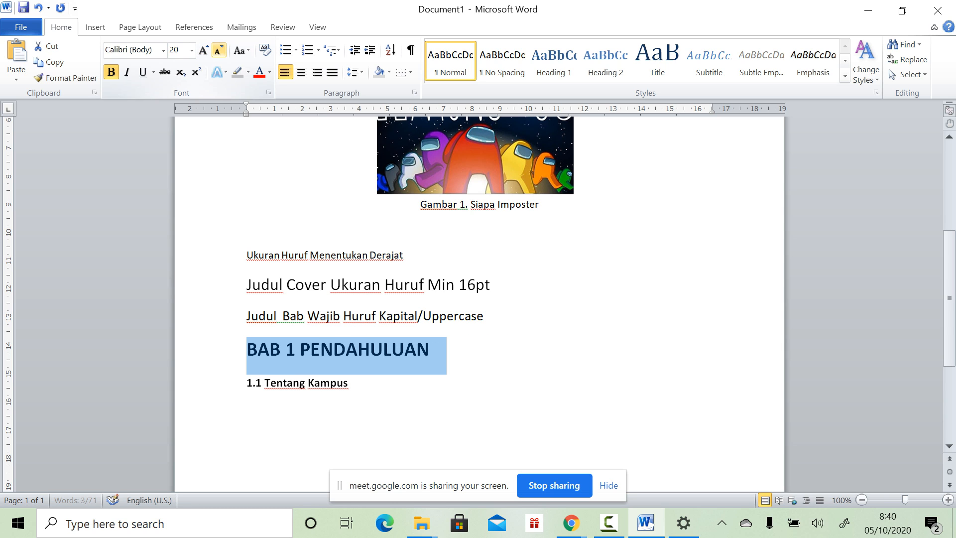
{"action": "left_click", "coordinate": [218, 51]}
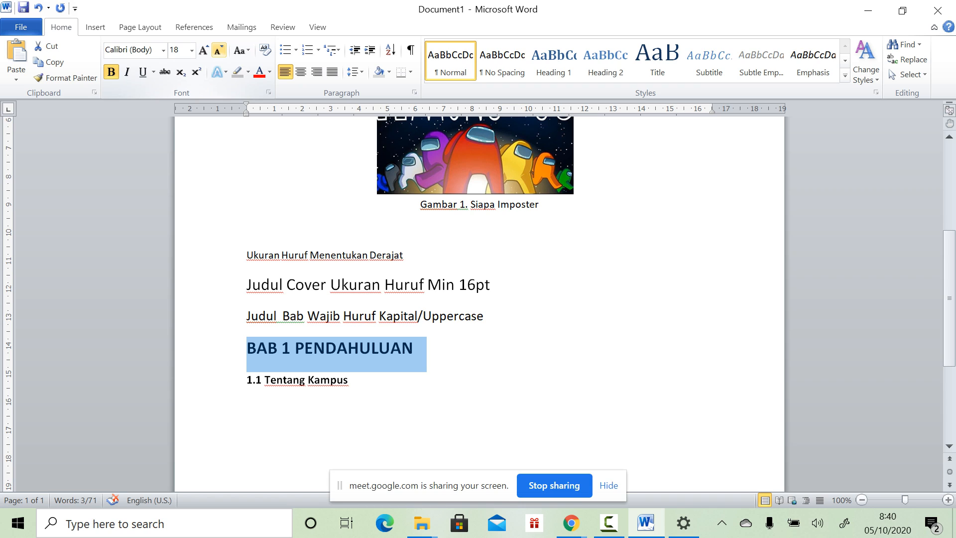
{"action": "left_click", "coordinate": [218, 51]}
{"action": "left_click", "coordinate": [349, 377]}
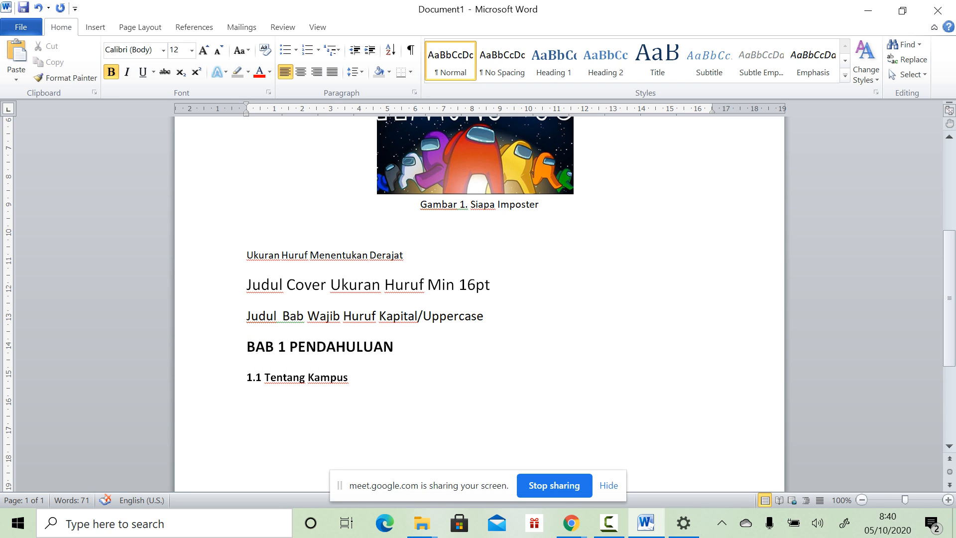
{"action": "left_click", "coordinate": [902, 10]}
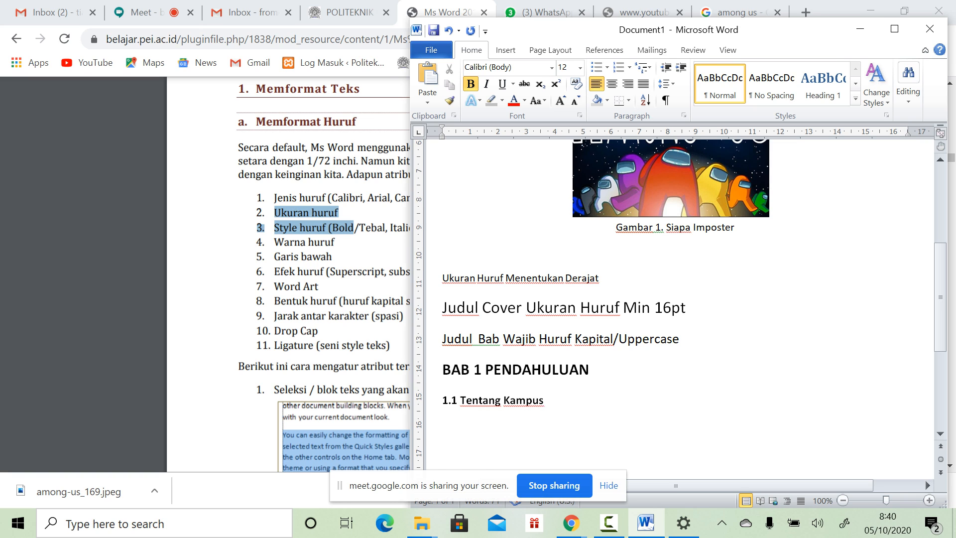
Step: Highlight item 4, Warna huruf, in the course PDF, then return to Word
{"action": "left_click", "coordinate": [312, 273]}
{"action": "left_click_drag", "start_coordinate": [274, 242], "coordinate": [335, 242]}
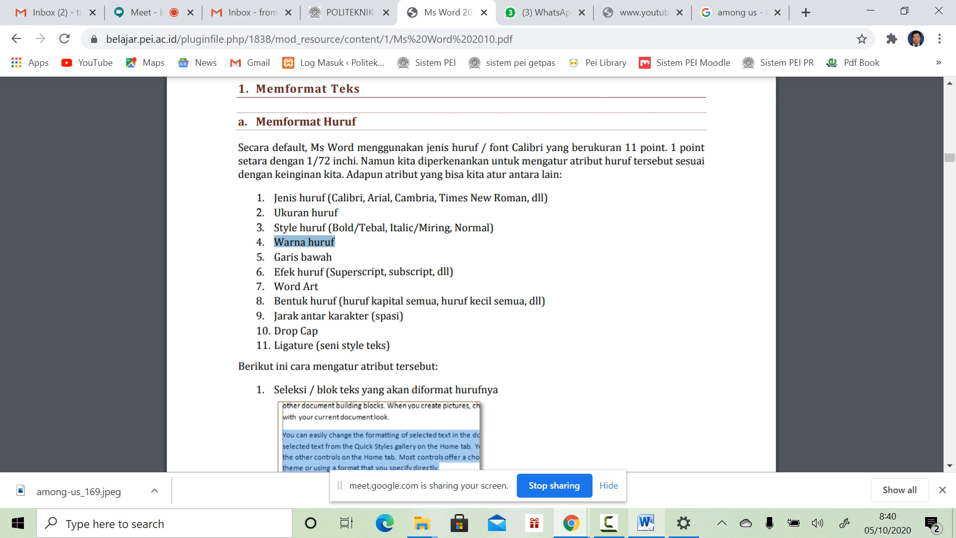
{"action": "left_click", "coordinate": [645, 522]}
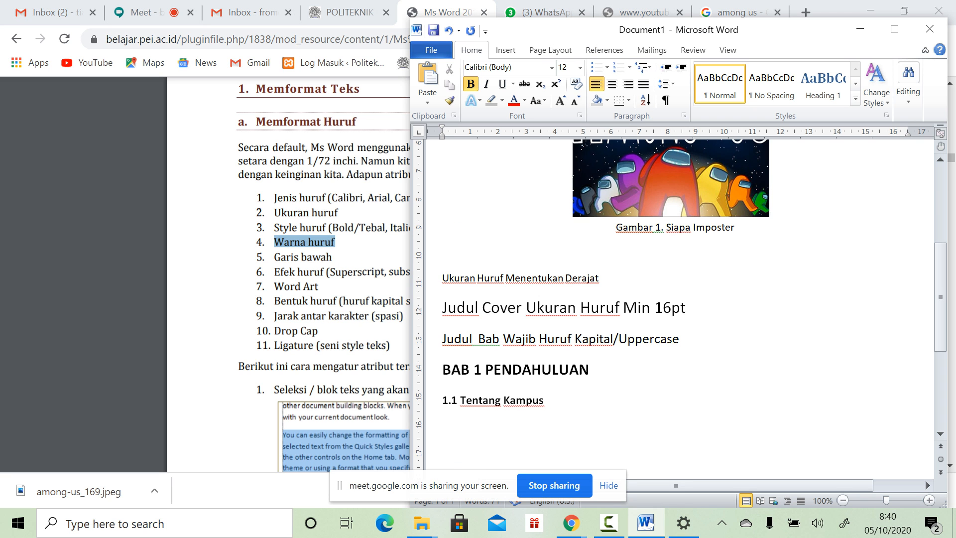
Step: Add blank lines below 1.1 Tentang Kampus, removing the automatic 1.2 numbering
{"action": "key", "text": "Return"}
{"action": "key", "text": "BackSpace"}
{"action": "key", "text": "BackSpace"}
{"action": "key", "text": "Return"}
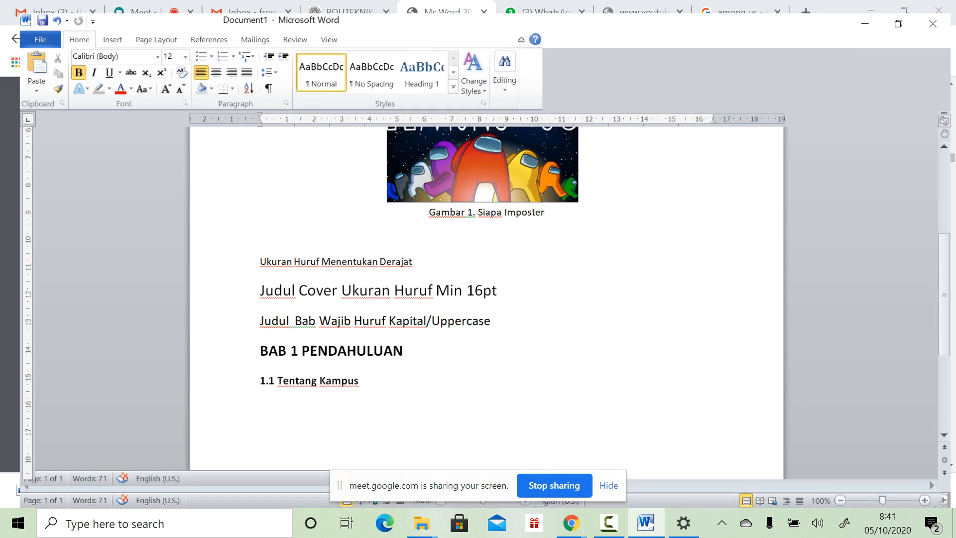
Step: Maximize Word, select the sample lines, then restore the window beside the PDF
{"action": "left_click", "coordinate": [894, 29]}
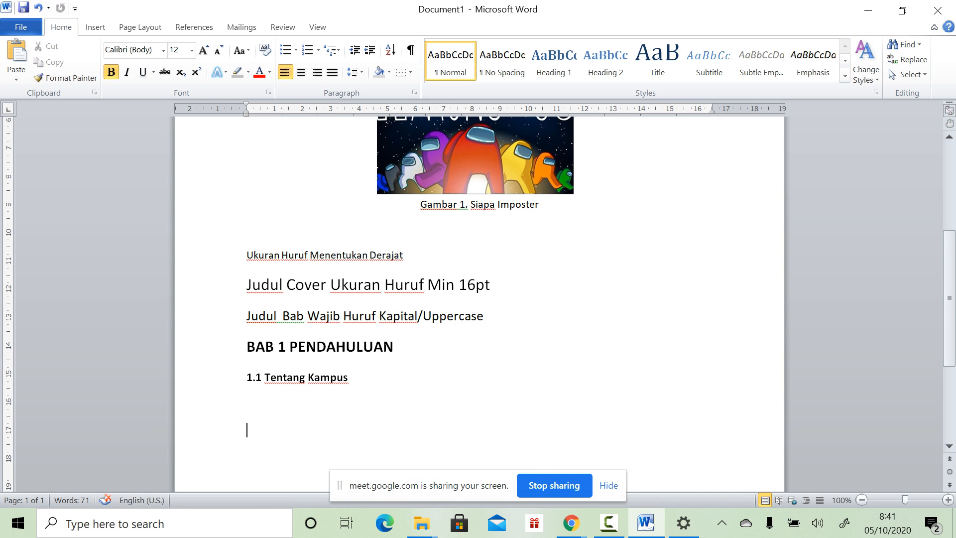
{"action": "left_click_drag", "start_coordinate": [248, 229], "coordinate": [249, 413]}
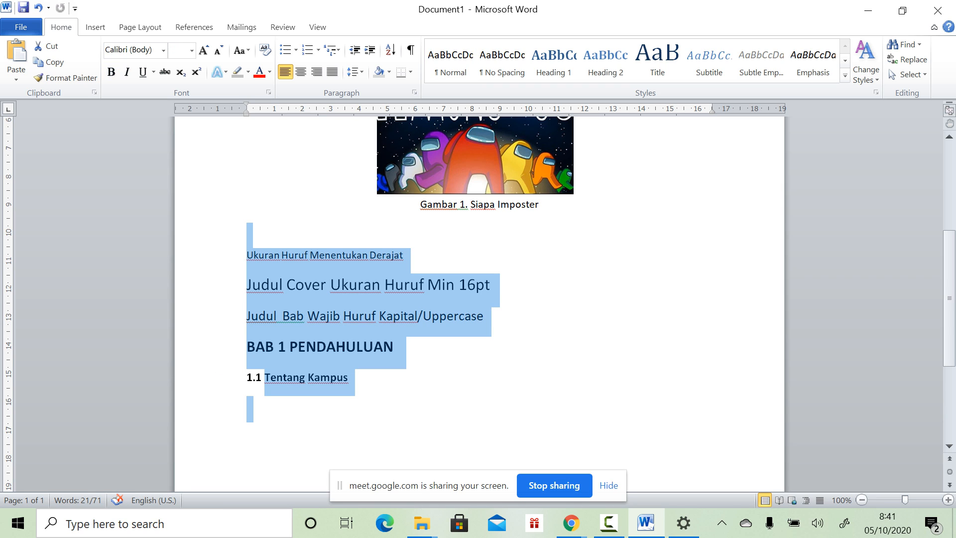
{"action": "left_click", "coordinate": [901, 10]}
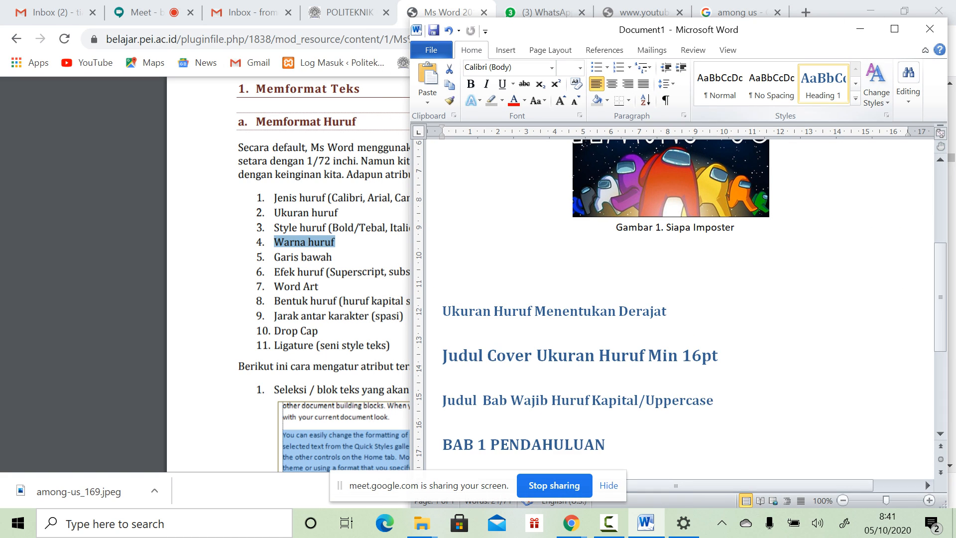
{"action": "left_click", "coordinate": [688, 340]}
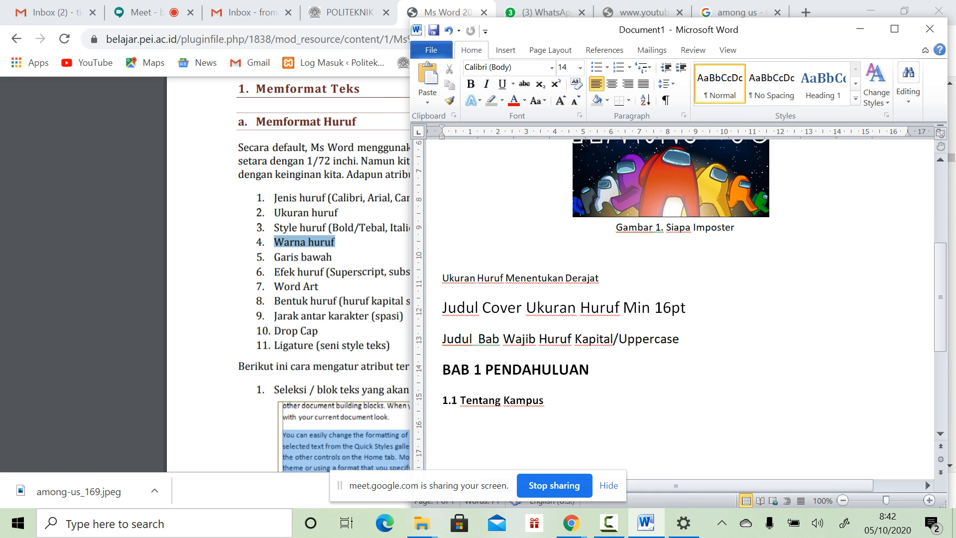
{"action": "left_click_drag", "start_coordinate": [506, 279], "coordinate": [447, 429]}
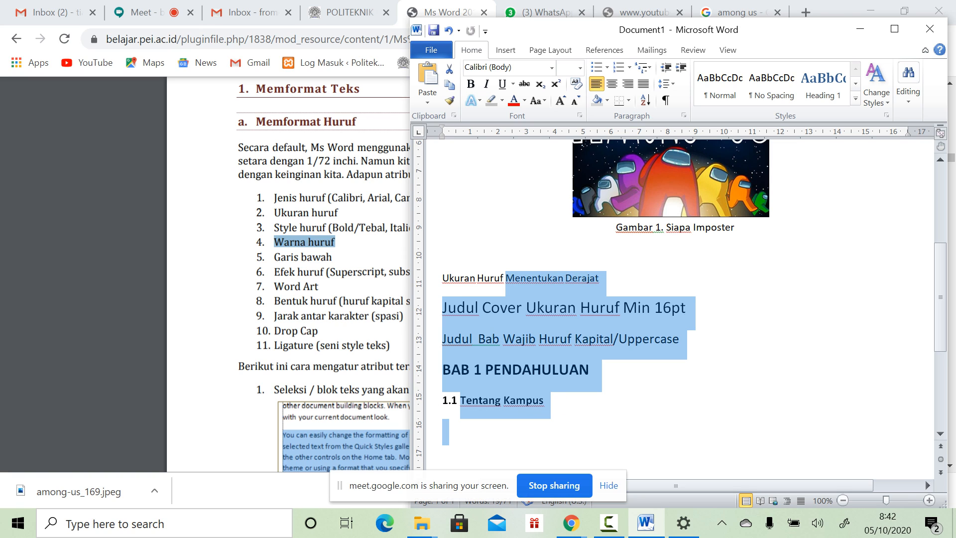
{"action": "left_click", "coordinate": [552, 402]}
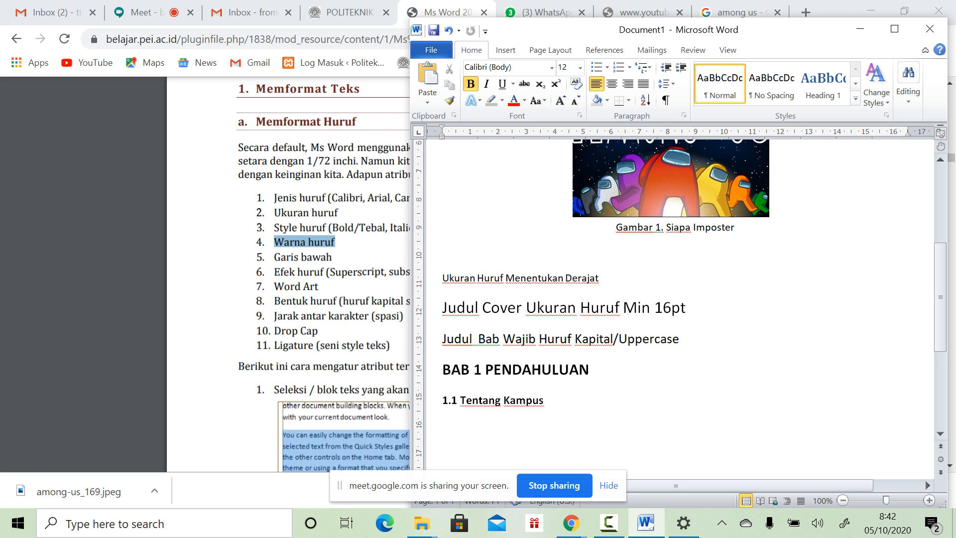
{"action": "key", "text": "Return"}
{"action": "type", "text": "www.google.com"}
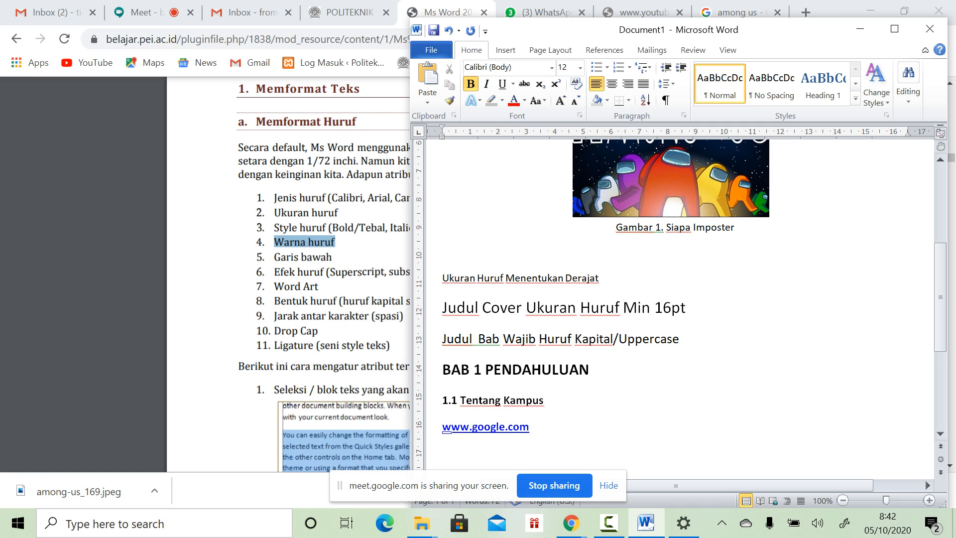
{"action": "left_click_drag", "start_coordinate": [442, 427], "coordinate": [529, 426]}
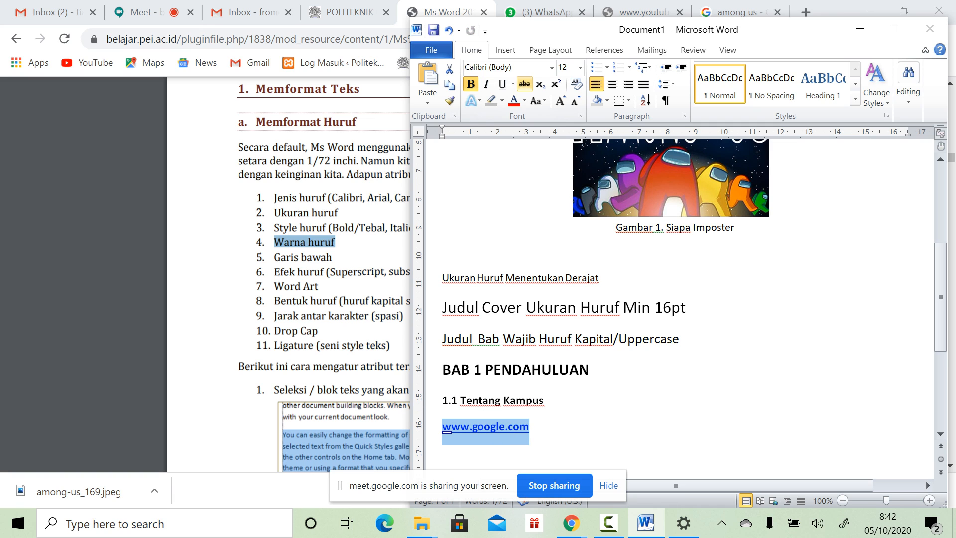
{"action": "left_click", "coordinate": [502, 84]}
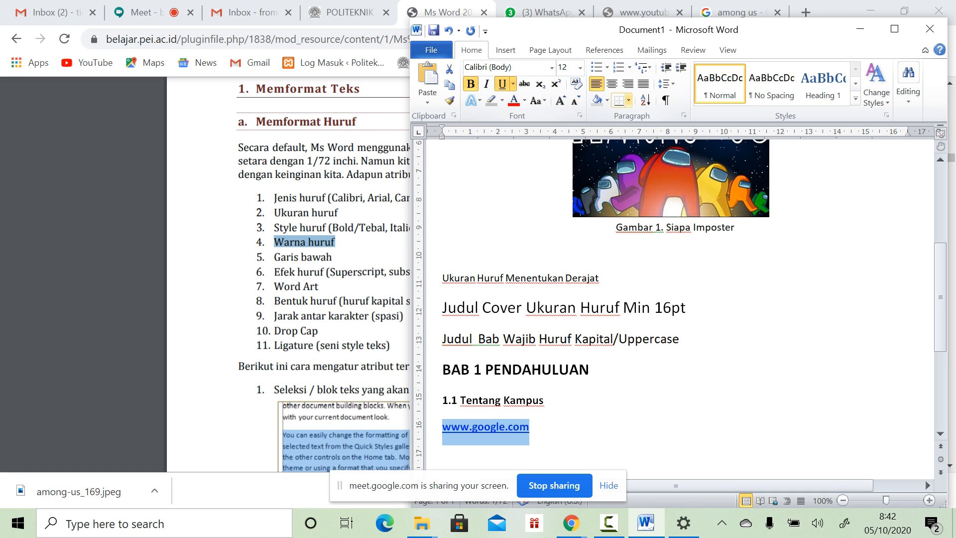
{"action": "left_click", "coordinate": [524, 100]}
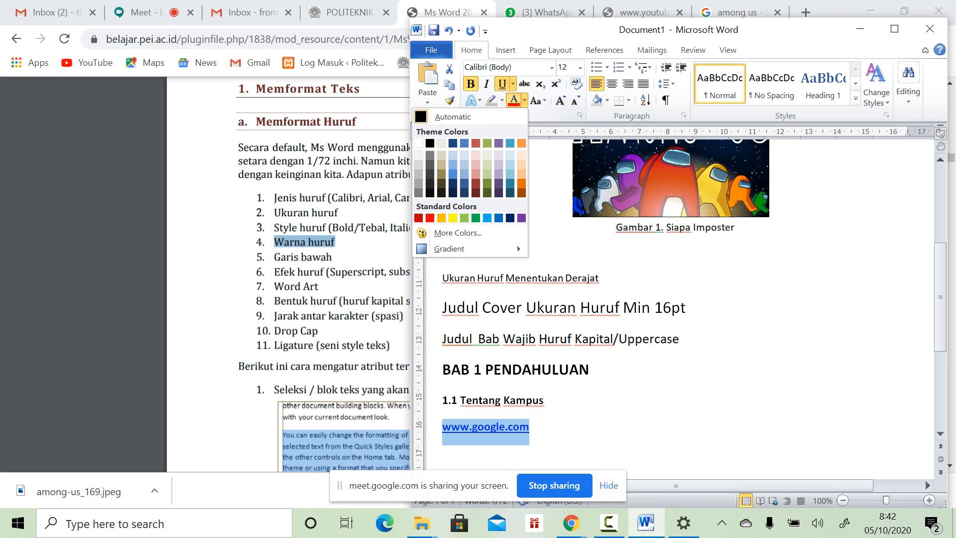
{"action": "left_click", "coordinate": [453, 117]}
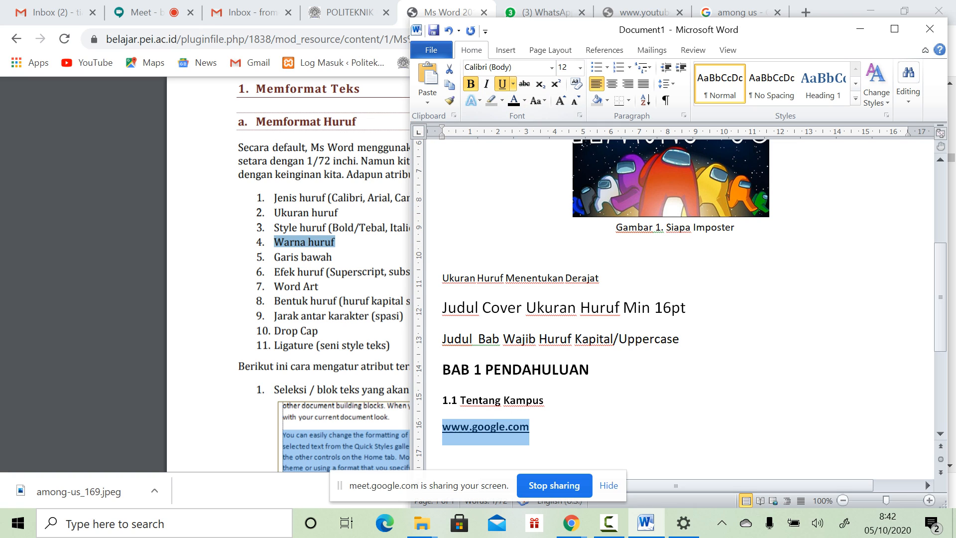
{"action": "left_click", "coordinate": [502, 83]}
{"action": "left_click", "coordinate": [471, 84]}
{"action": "left_click", "coordinate": [545, 400]}
{"action": "left_click", "coordinate": [530, 426]}
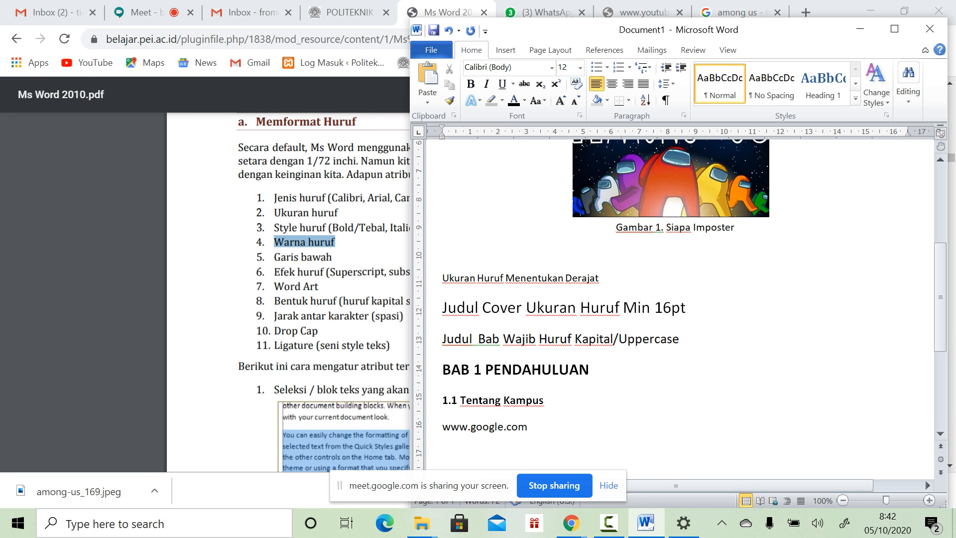
{"action": "left_click", "coordinate": [302, 257]}
{"action": "left_click_drag", "start_coordinate": [275, 257], "coordinate": [335, 272]}
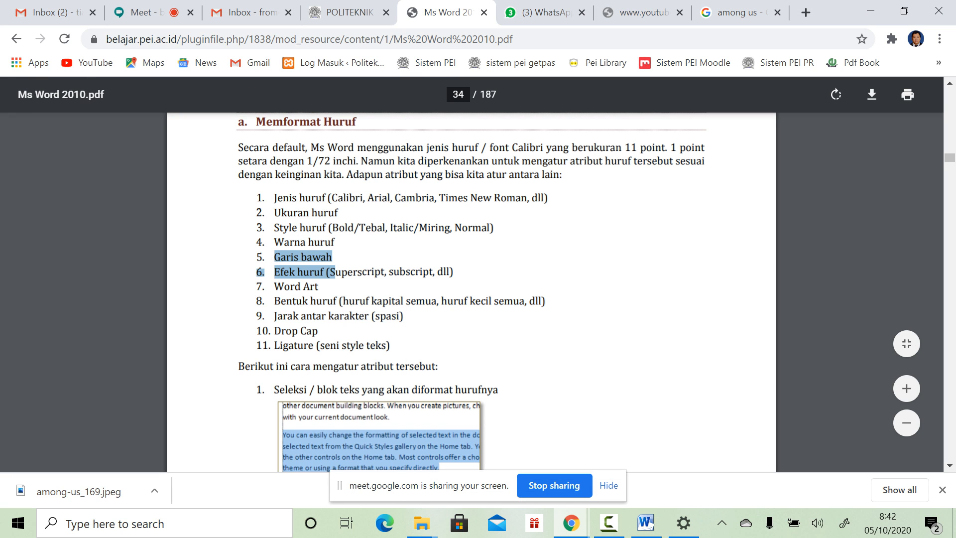
{"action": "left_click", "coordinate": [646, 522]}
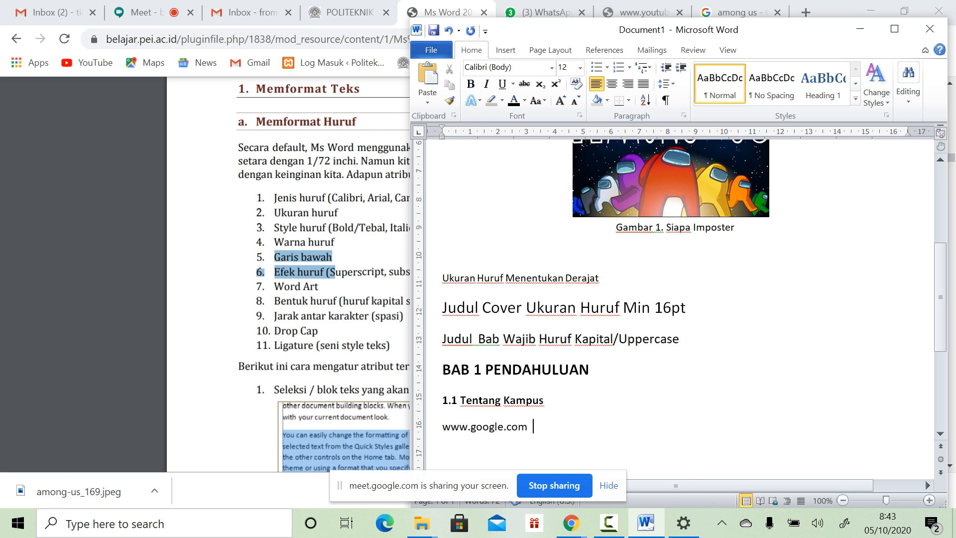
{"action": "left_click", "coordinate": [359, 273]}
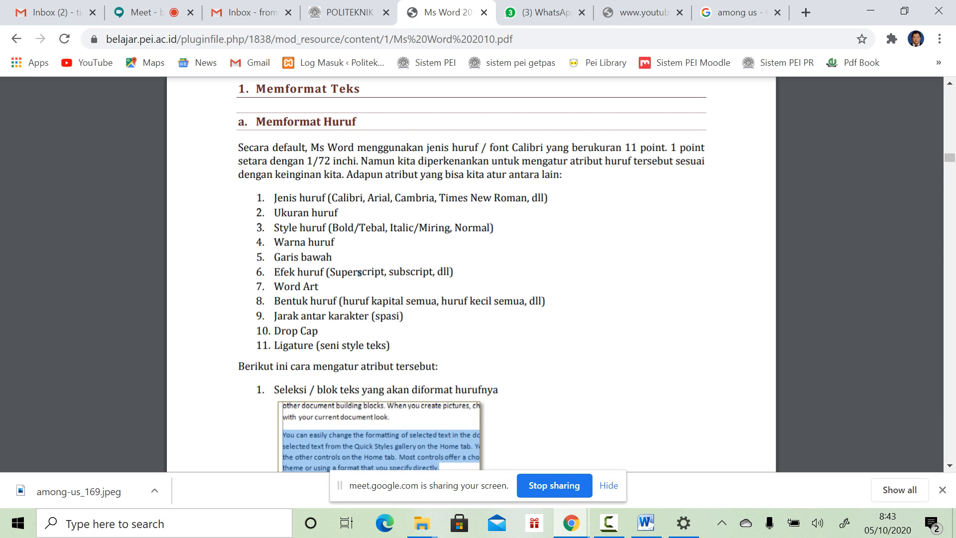
{"action": "key", "text": "alt+Tab"}
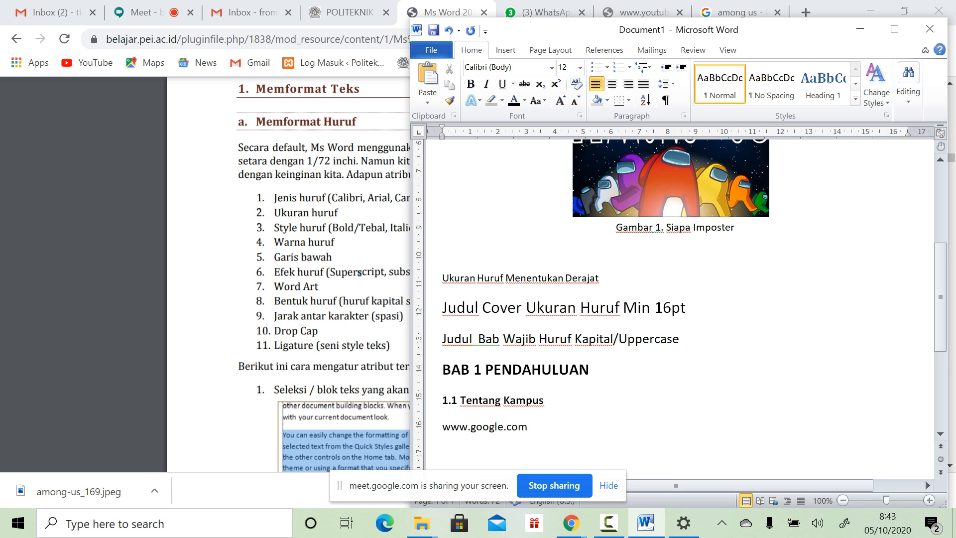
{"action": "key", "text": "Return"}
{"action": "scroll", "coordinate": [677, 298], "scroll_direction": "down", "scroll_amount": 3}
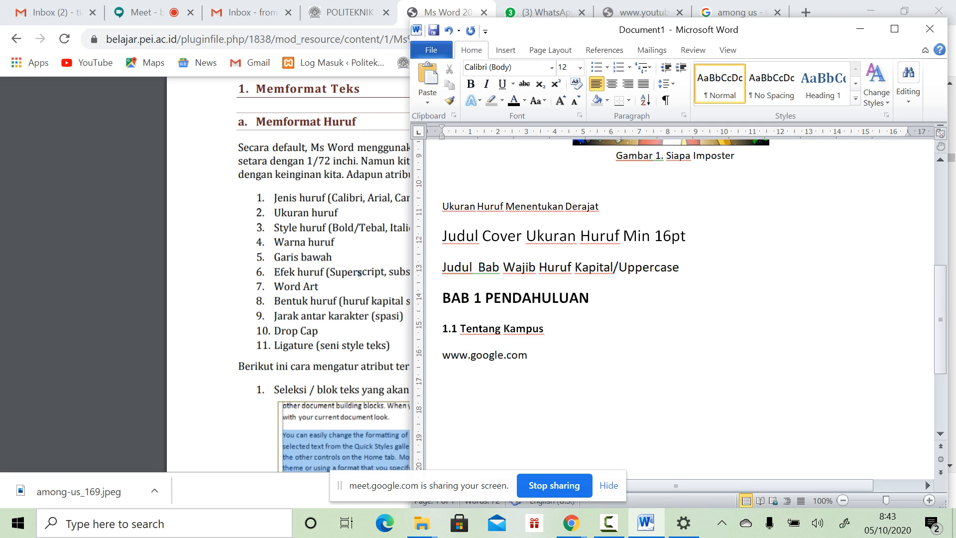
{"action": "type", "text": "o"}
{"action": "key", "text": "BackSpace"}
{"action": "type", "text": "O2"}
{"action": "type", "text": "H2"}
{"action": "type", "text": "0"}
{"action": "key", "text": "BackSpace"}
{"action": "type", "text": "O"}
{"action": "key", "text": "Left"}
{"action": "key", "text": "shift+Left"}
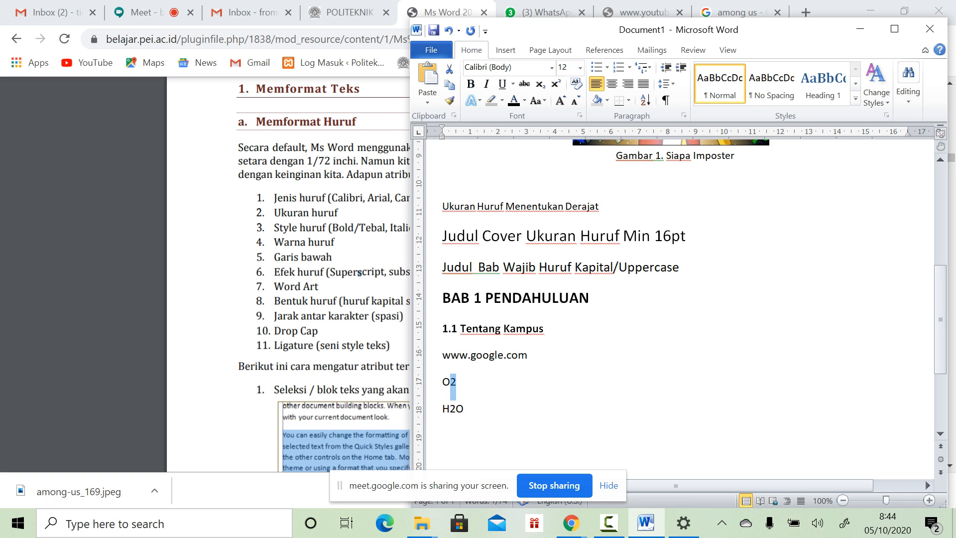
{"action": "key", "text": "Down"}
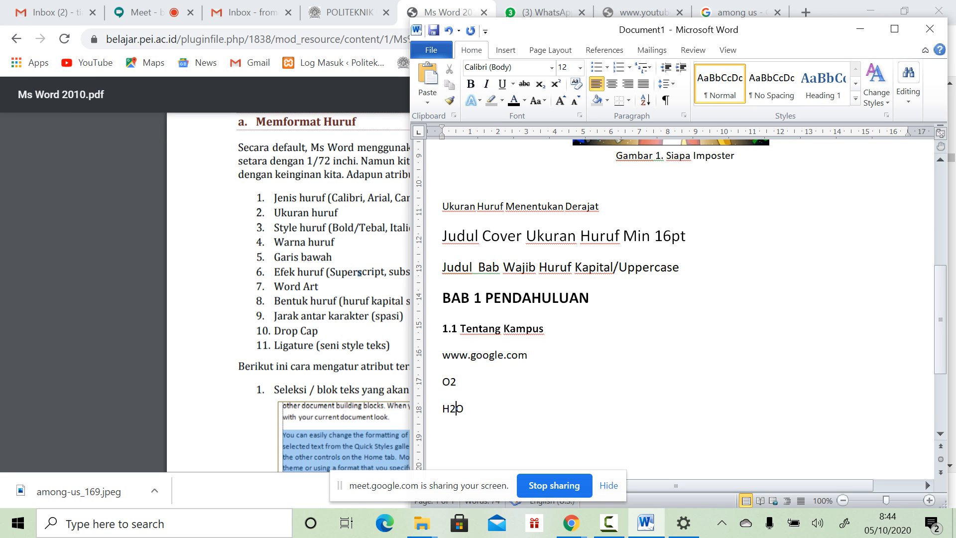
Step: Maximize Word and make the 2 in O2 superscript
{"action": "left_click", "coordinate": [894, 28]}
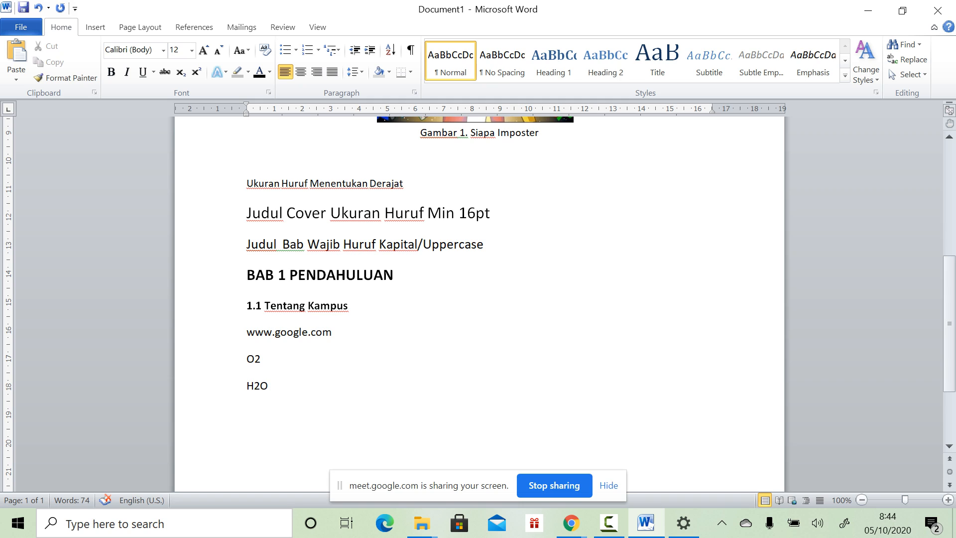
{"action": "left_click_drag", "start_coordinate": [261, 359], "coordinate": [144, 359]}
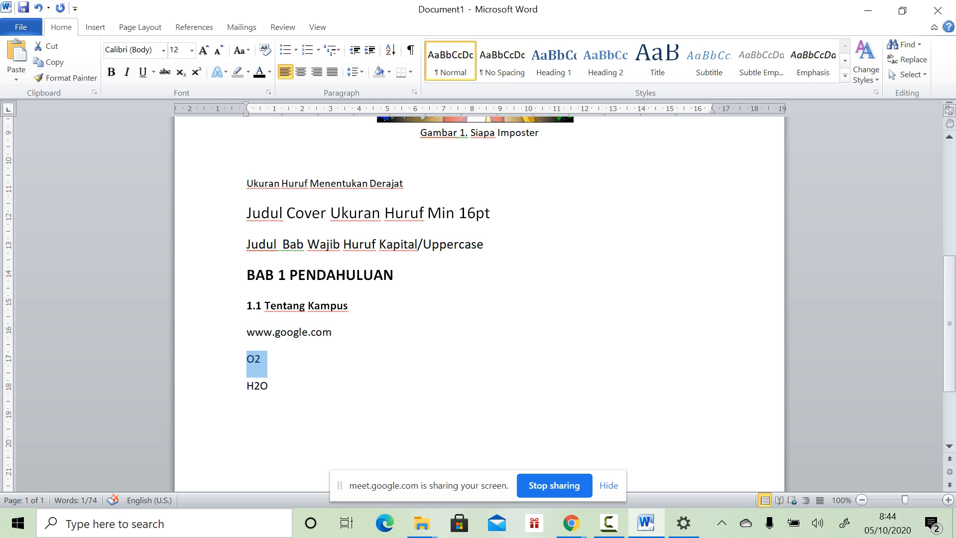
{"action": "left_click", "coordinate": [262, 358]}
{"action": "left_click_drag", "start_coordinate": [262, 359], "coordinate": [254, 360]}
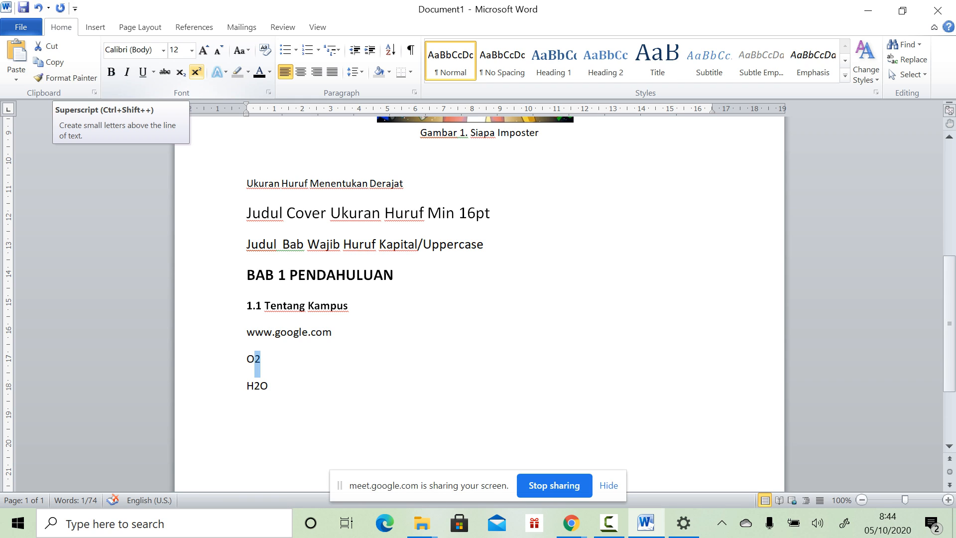
{"action": "left_click", "coordinate": [197, 72]}
Step: Make the 2 in H2O subscript, then restore the Word window
{"action": "left_click", "coordinate": [270, 386]}
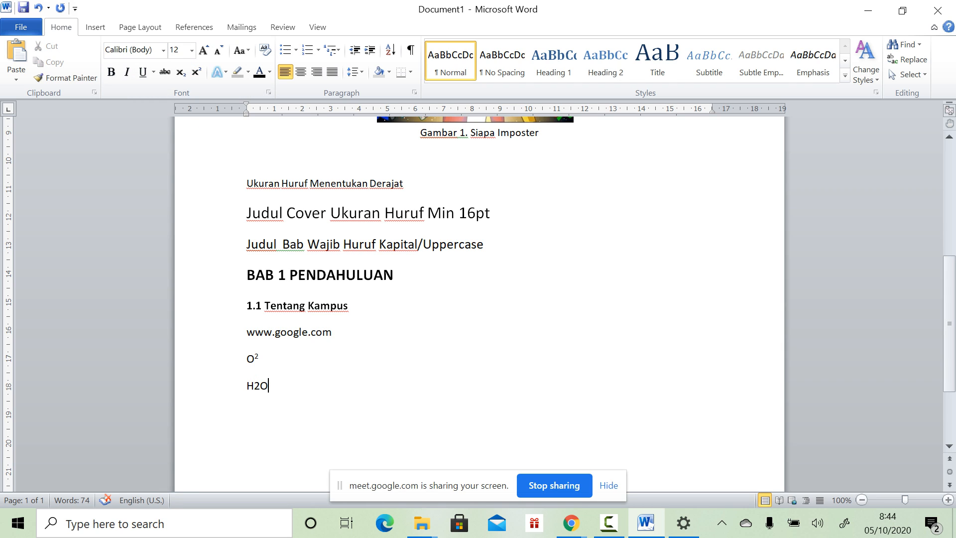
{"action": "key", "text": "Left"}
{"action": "key", "text": "shift+Left"}
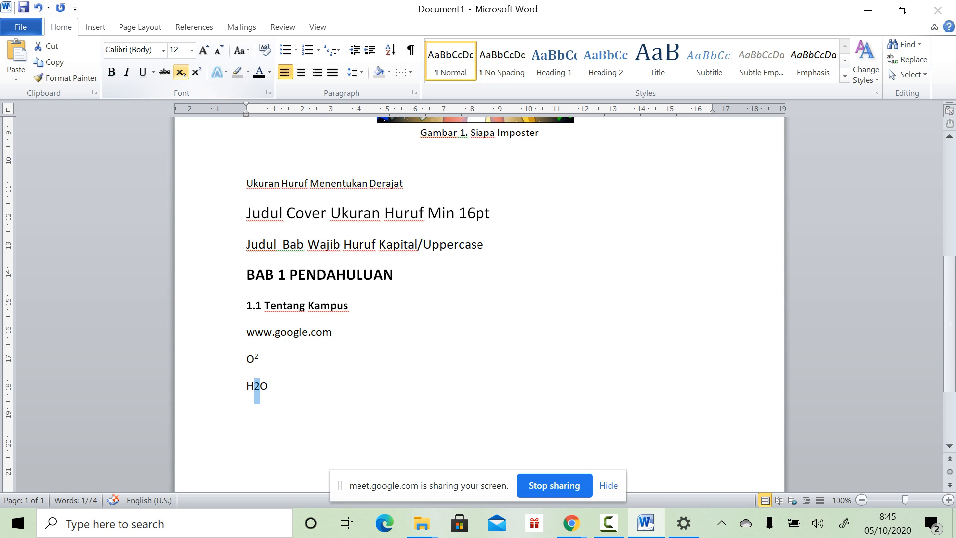
{"action": "left_click", "coordinate": [180, 72]}
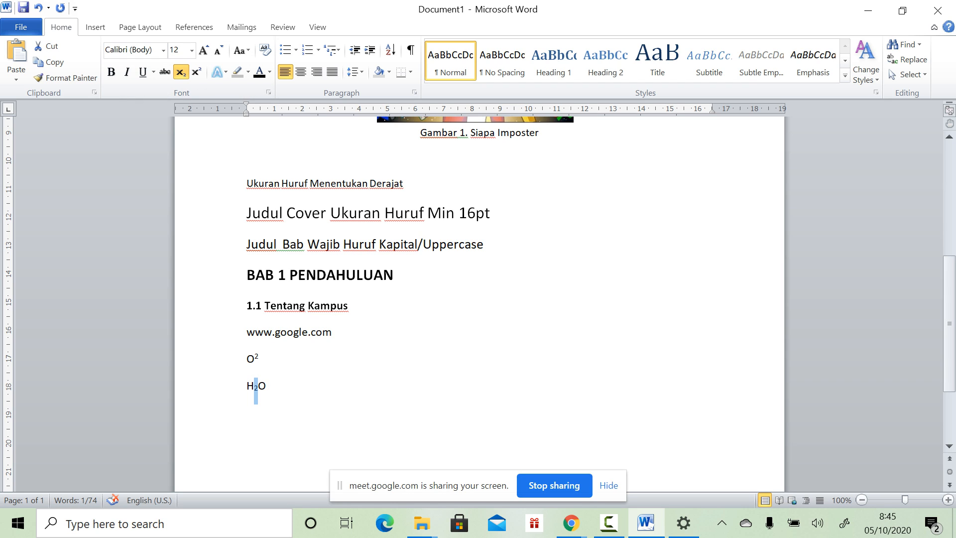
{"action": "key", "text": "End"}
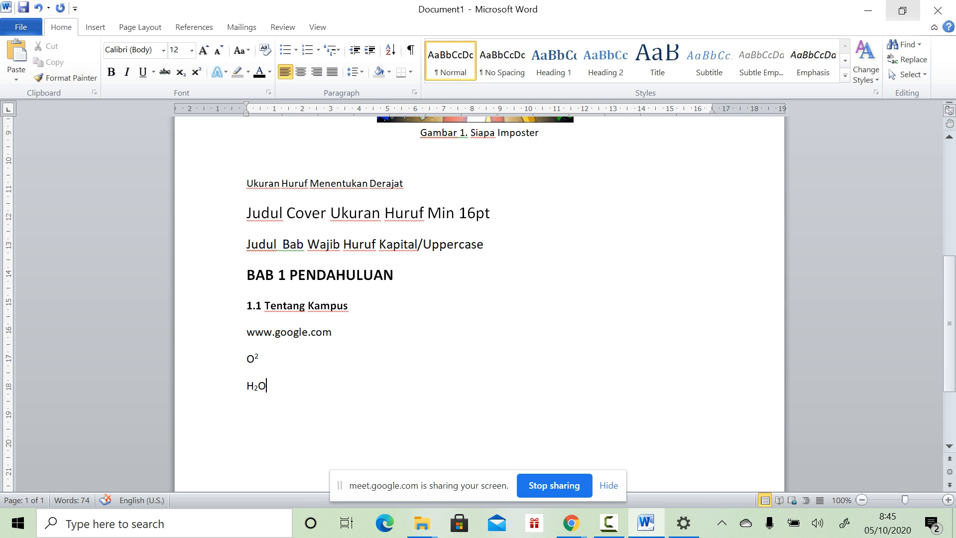
{"action": "left_click", "coordinate": [902, 10]}
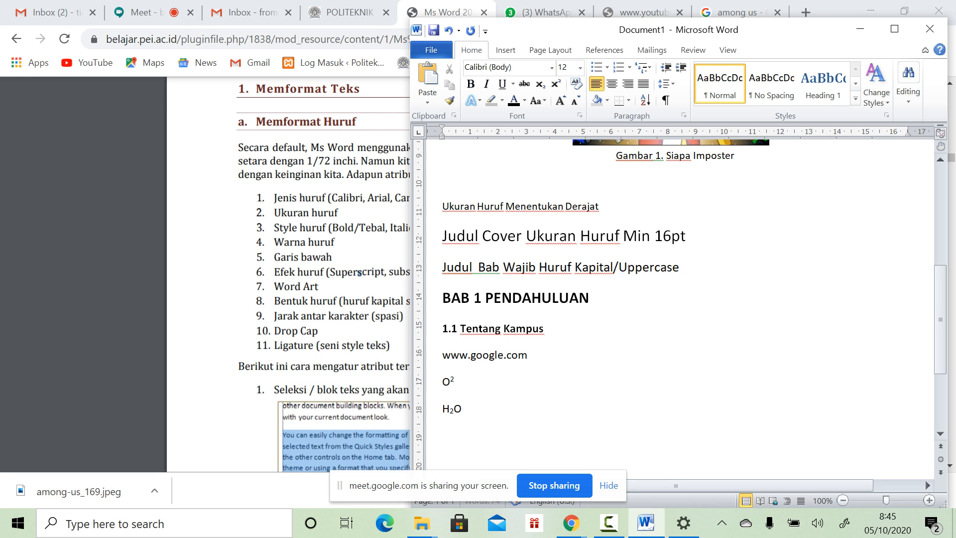
Step: Paste the PDF's 'Secara default' paragraph, prefixed with 'Menurut ilmu komputer.com,' and a lowercase 's'
{"action": "left_click", "coordinate": [283, 176]}
{"action": "left_click_drag", "start_coordinate": [238, 148], "coordinate": [561, 175]}
{"action": "key", "text": "ctrl+c"}
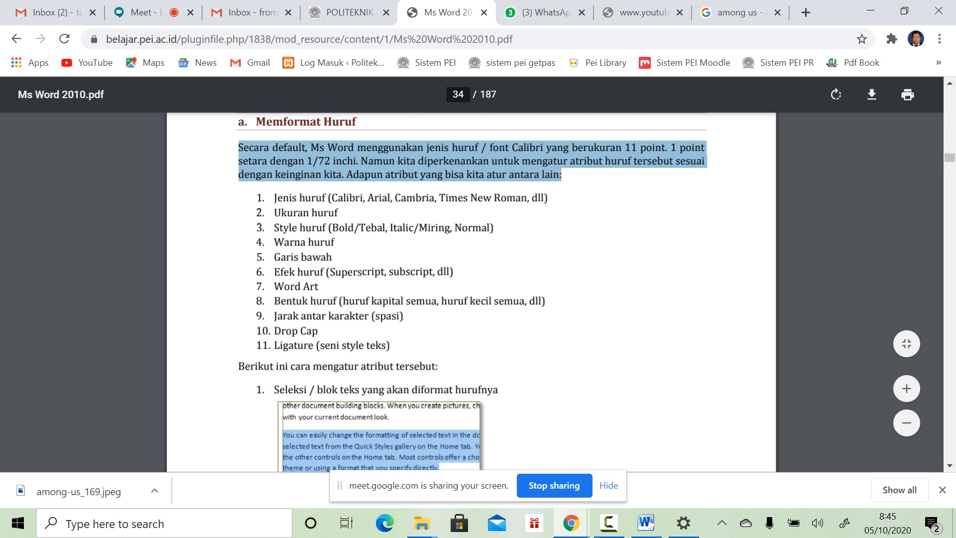
{"action": "left_click", "coordinate": [646, 523]}
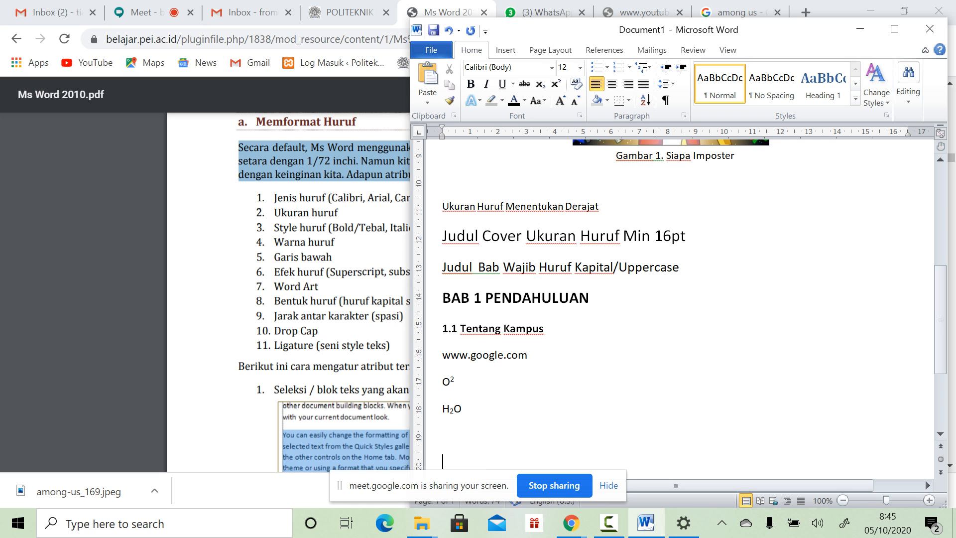
{"action": "key", "text": "ctrl+v"}
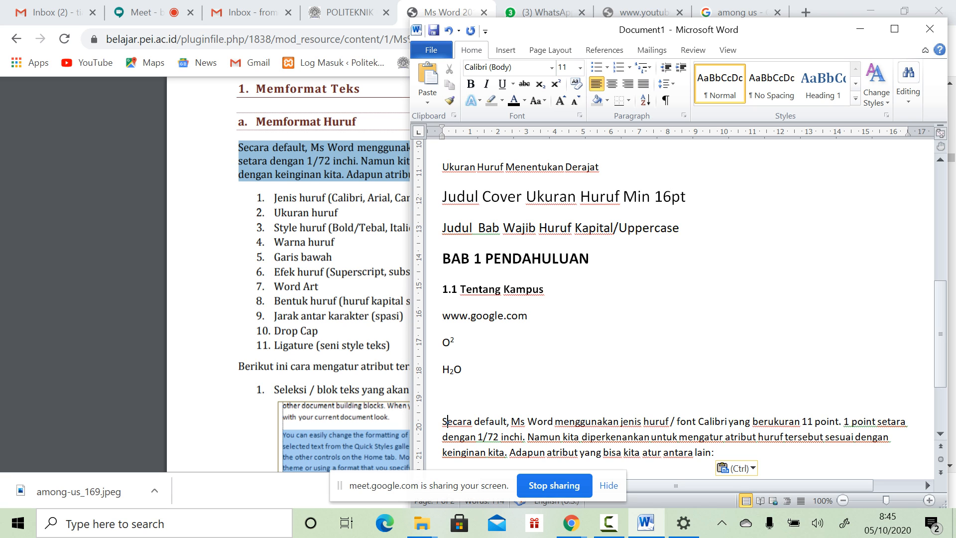
{"action": "type", "text": "Menurut ilmu komp"}
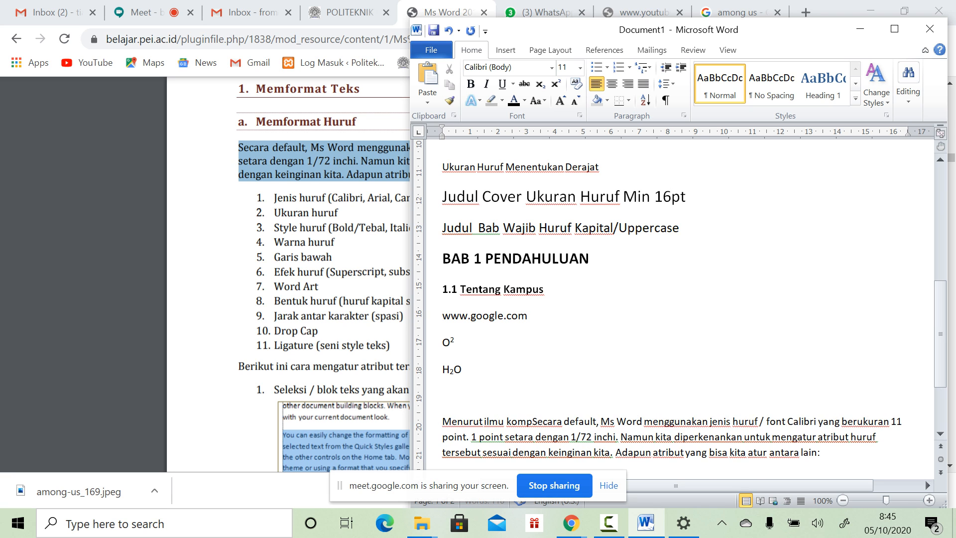
{"action": "type", "text": "uter"}
{"action": "type", "text": ".com,"}
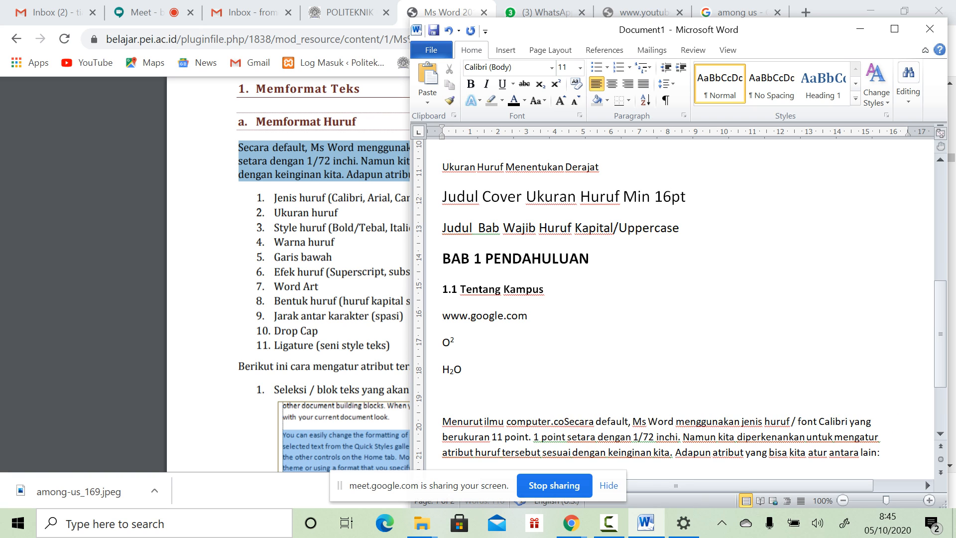
{"action": "key", "text": "Delete"}
{"action": "type", "text": "s"}
Step: Justify the 'Menurut ilmu komputer.com' paragraph
{"action": "scroll", "coordinate": [662, 306], "scroll_direction": "down", "scroll_amount": 2}
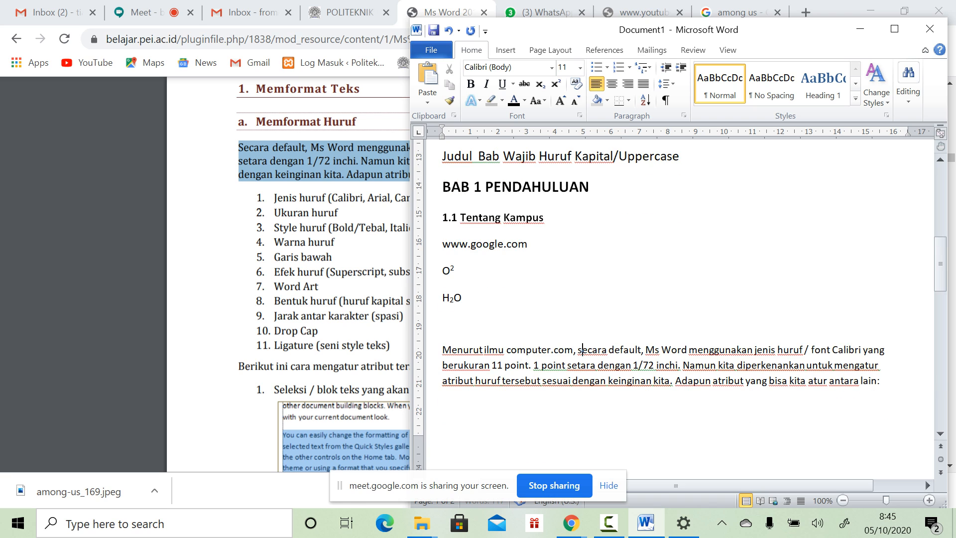
{"action": "left_click_drag", "start_coordinate": [442, 349], "coordinate": [887, 382]}
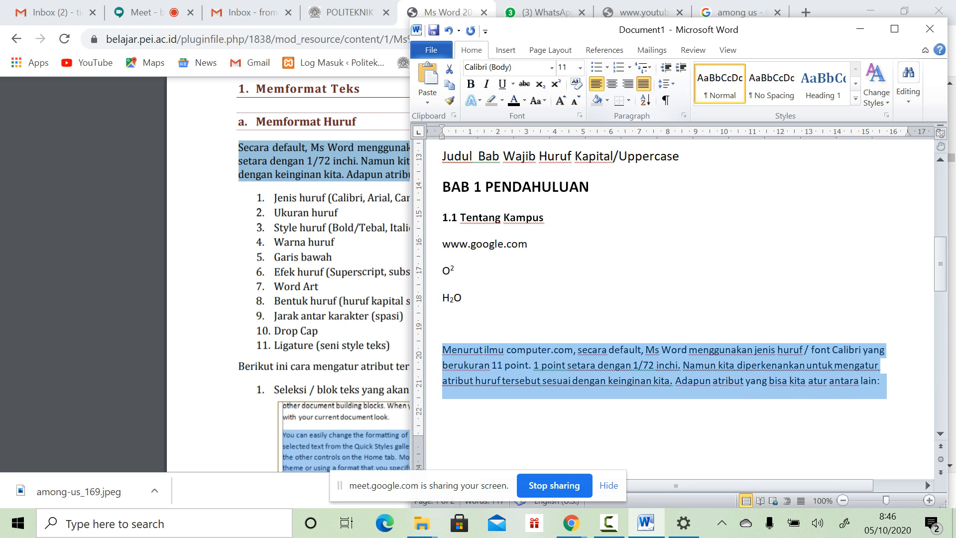
{"action": "left_click", "coordinate": [643, 84]}
{"action": "left_click", "coordinate": [889, 382]}
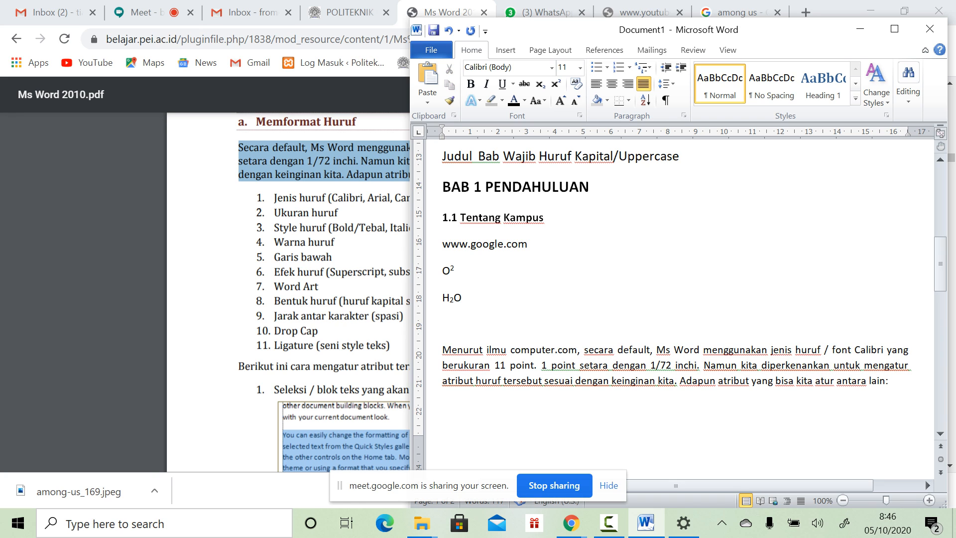
Step: Delete the closing sentence about attributes and add a superscript [1] citation after 'kita'
{"action": "left_click_drag", "start_coordinate": [680, 381], "coordinate": [896, 381]}
{"action": "key", "text": "Delete"}
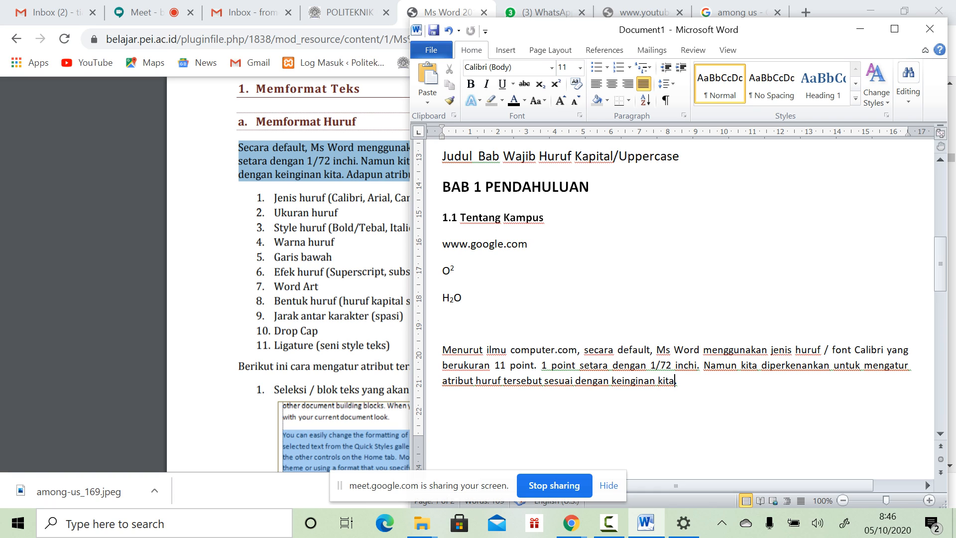
{"action": "type", "text": "[1]"}
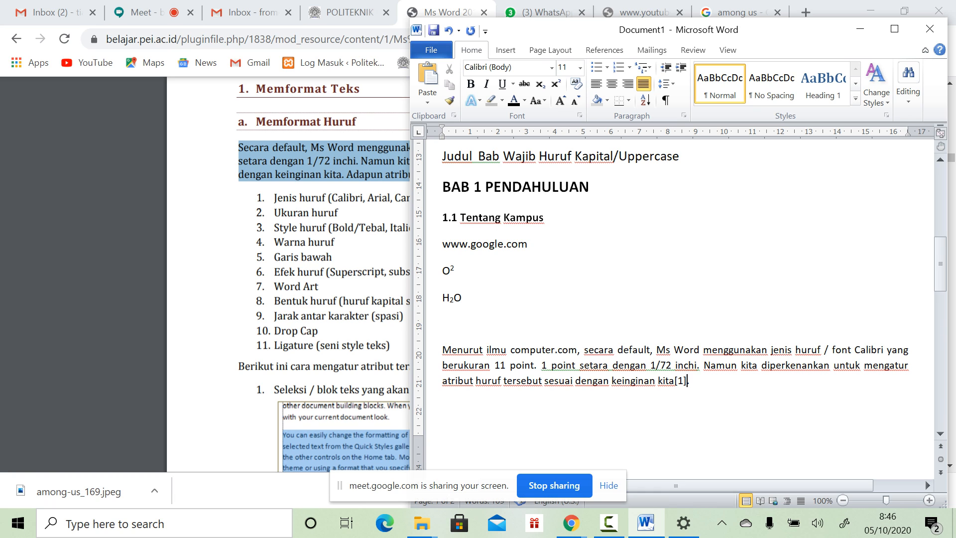
{"action": "left_click_drag", "start_coordinate": [674, 380], "coordinate": [686, 381]}
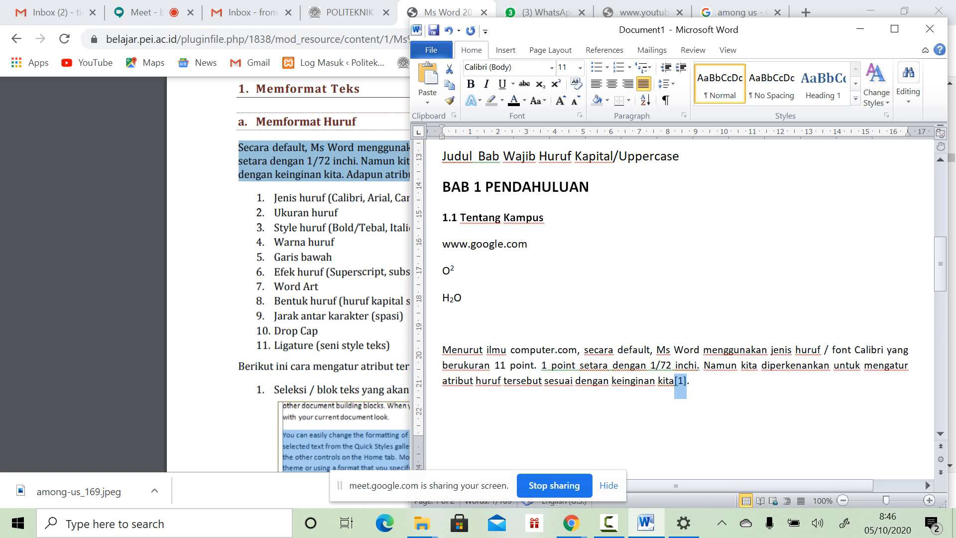
{"action": "left_click", "coordinate": [556, 84]}
{"action": "left_click", "coordinate": [687, 381]}
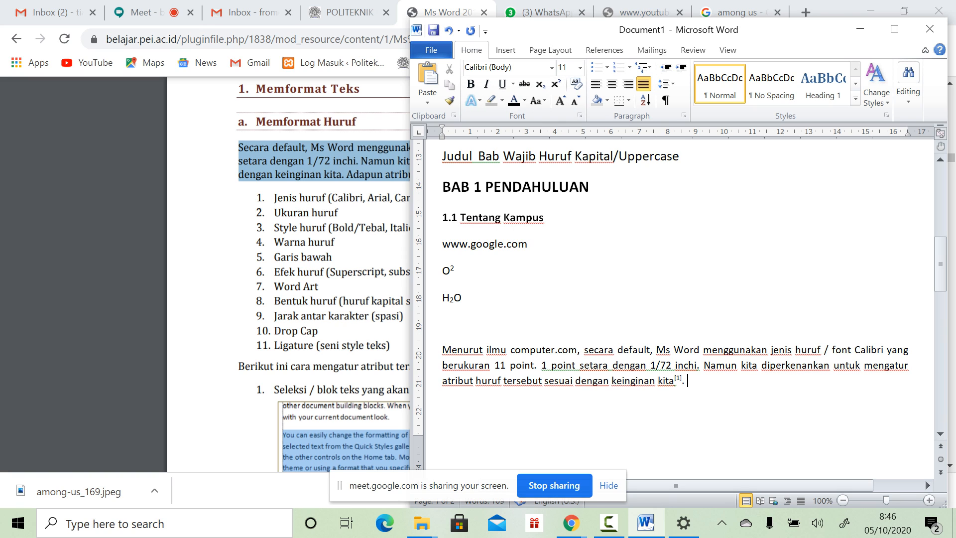
{"action": "left_click_drag", "start_coordinate": [442, 349], "coordinate": [693, 393]}
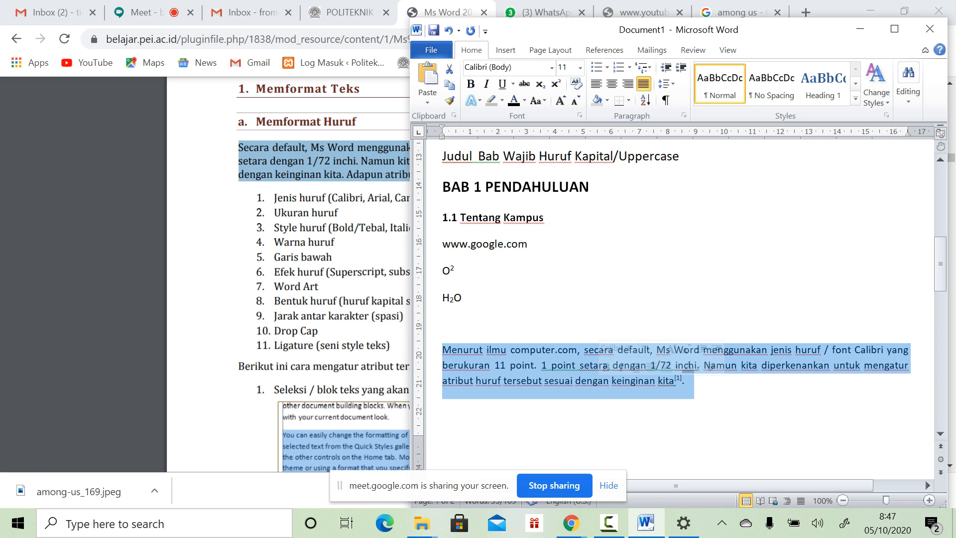
{"action": "left_click", "coordinate": [689, 381]}
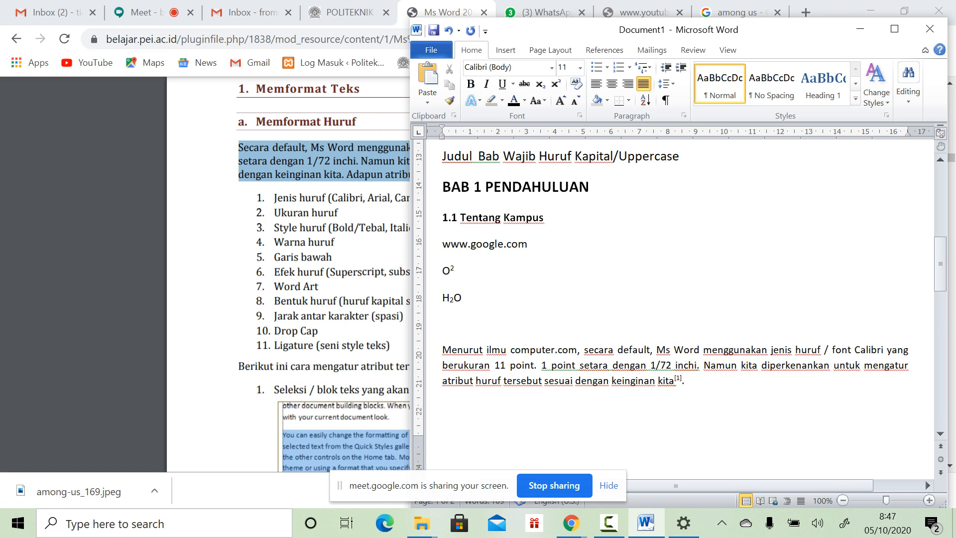
{"action": "scroll", "coordinate": [679, 299], "scroll_direction": "down", "scroll_amount": 3}
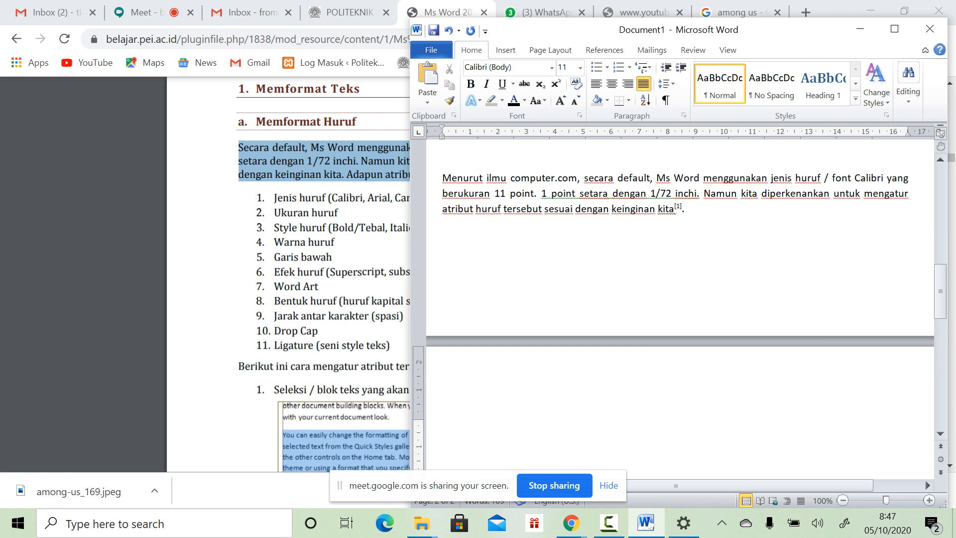
Step: Add a centered, bold 'DAFTAR PUSTAKA' heading on page 2
{"action": "type", "text": "DAFTAR PUSTAKA"}
{"action": "left_click", "coordinate": [434, 426]}
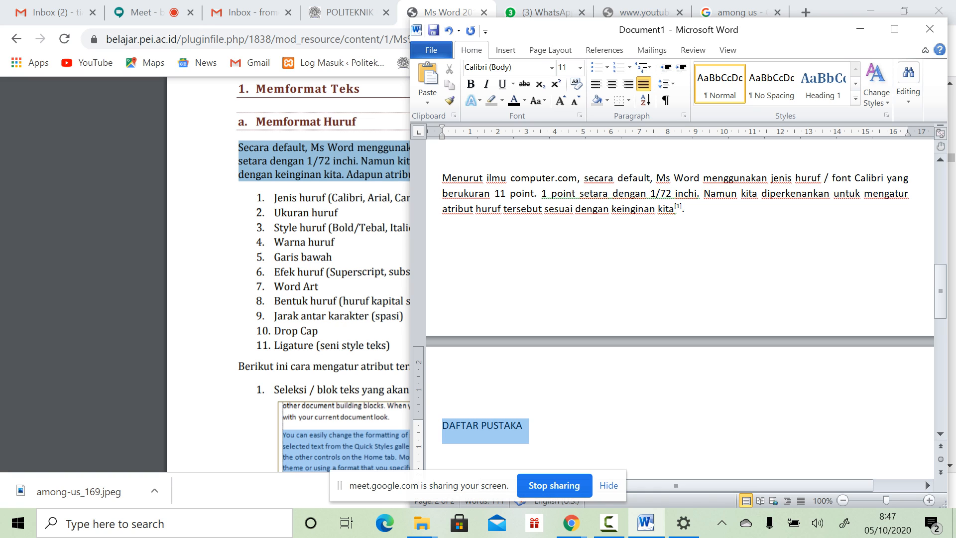
{"action": "left_click", "coordinate": [612, 83]}
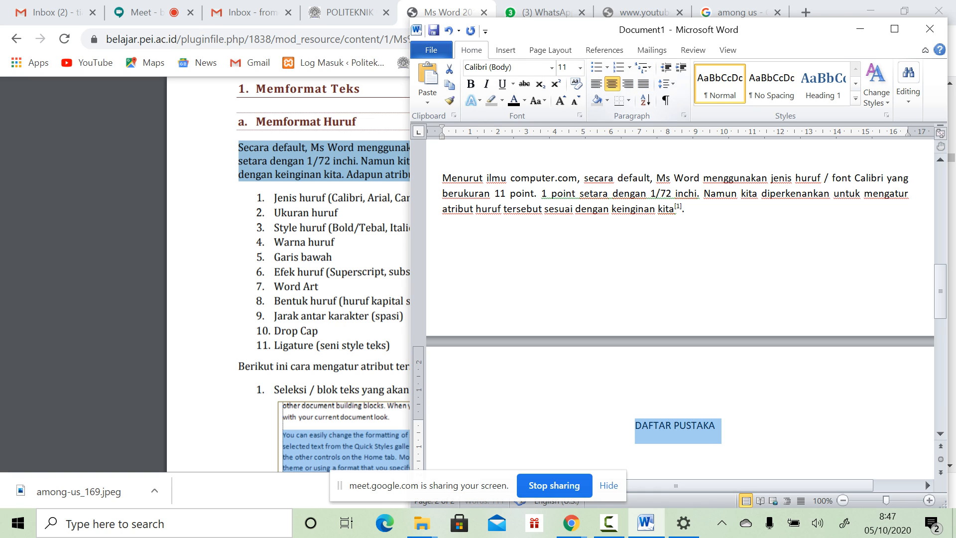
{"action": "scroll", "coordinate": [679, 299], "scroll_direction": "down", "scroll_amount": 1}
{"action": "left_click", "coordinate": [442, 262]}
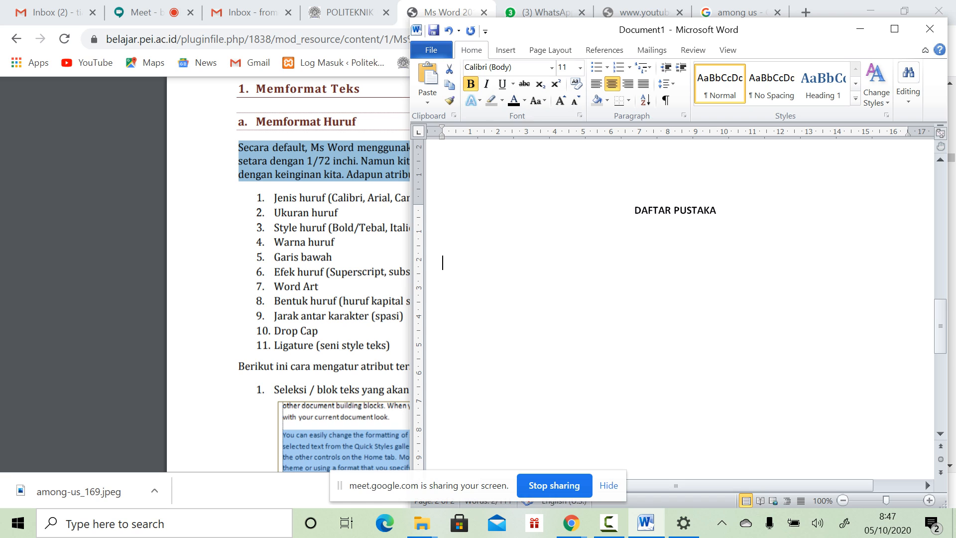
{"action": "scroll", "coordinate": [680, 298], "scroll_direction": "up", "scroll_amount": 9}
{"action": "scroll", "coordinate": [679, 299], "scroll_direction": "down", "scroll_amount": 1}
{"action": "scroll", "coordinate": [679, 299], "scroll_direction": "down", "scroll_amount": 5}
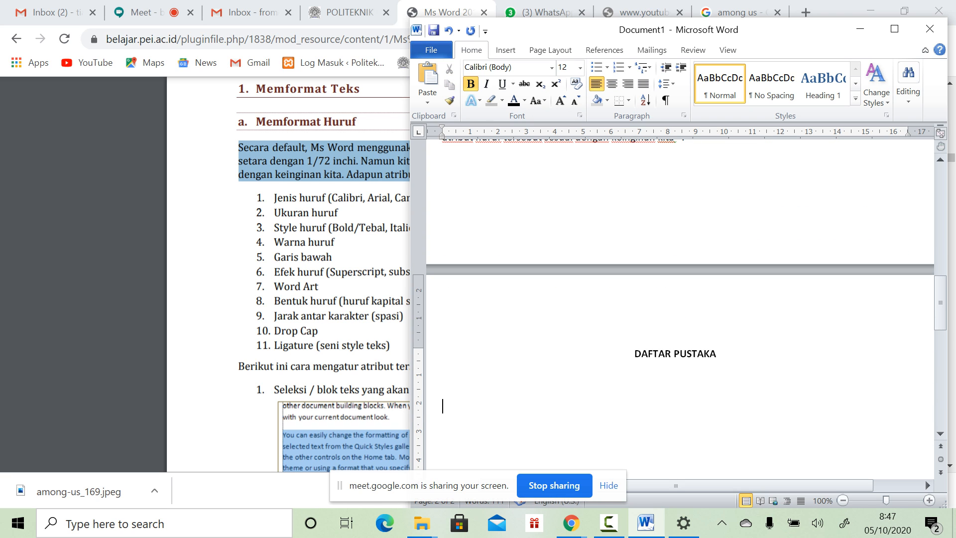
Step: Add the non-bold reference entry '[1] ilmukomputer.com' below the heading
{"action": "type", "text": "[1]"}
{"action": "key", "text": "shift+Home"}
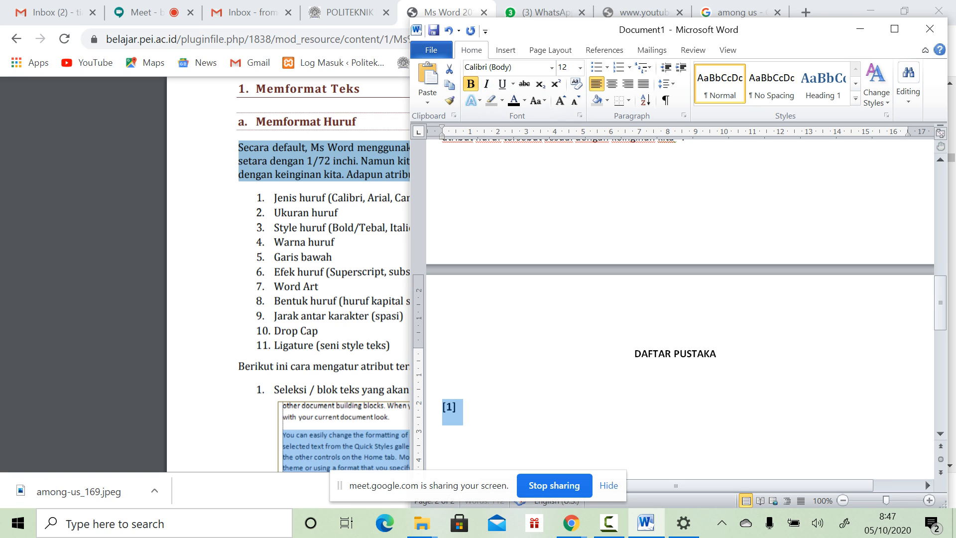
{"action": "key", "text": "ctrl+b"}
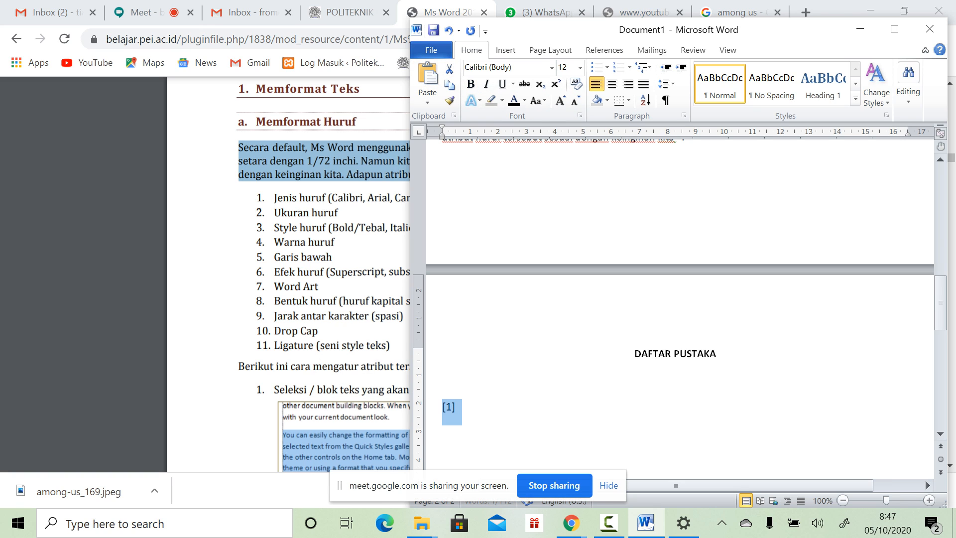
{"action": "left_click", "coordinate": [456, 407]}
{"action": "type", "text": "ilmukomputer.com"}
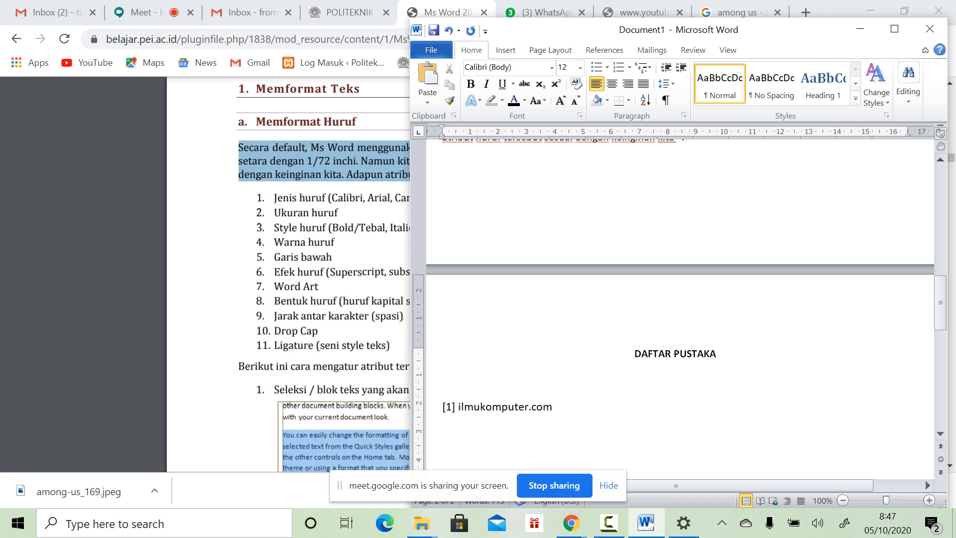
{"action": "key", "text": "Return"}
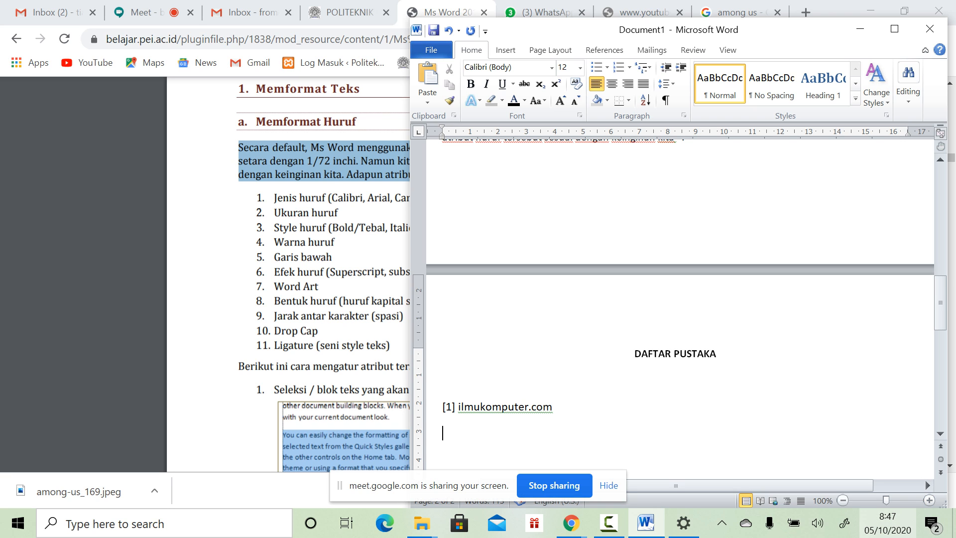
{"action": "scroll", "coordinate": [679, 294], "scroll_direction": "up", "scroll_amount": 6}
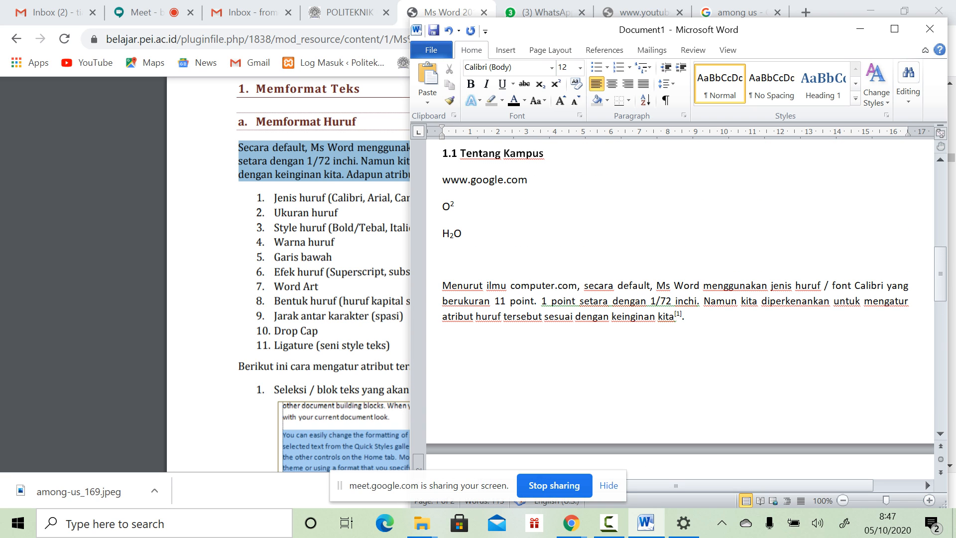
{"action": "scroll", "coordinate": [680, 294], "scroll_direction": "down", "scroll_amount": 7}
{"action": "left_click_drag", "start_coordinate": [458, 335], "coordinate": [552, 341]}
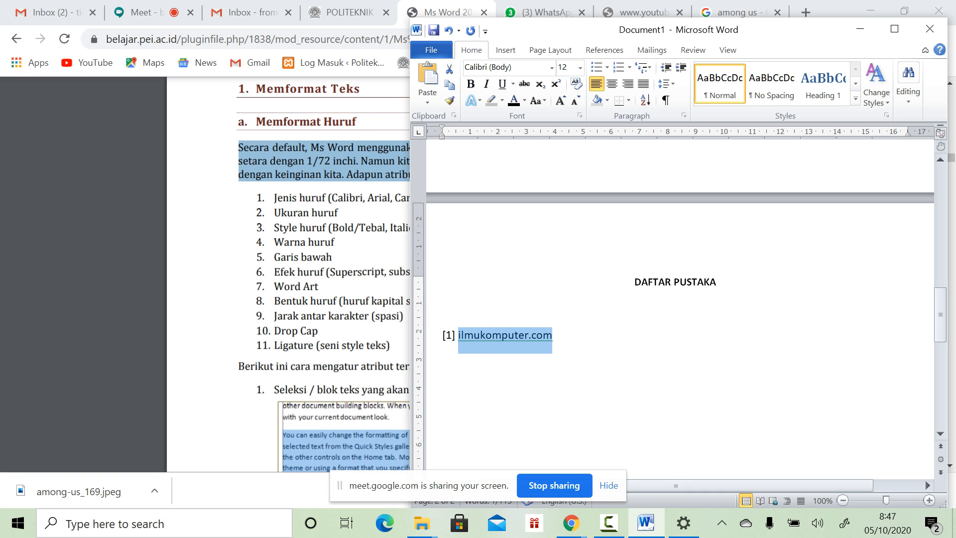
{"action": "scroll", "coordinate": [680, 294], "scroll_direction": "up", "scroll_amount": 6}
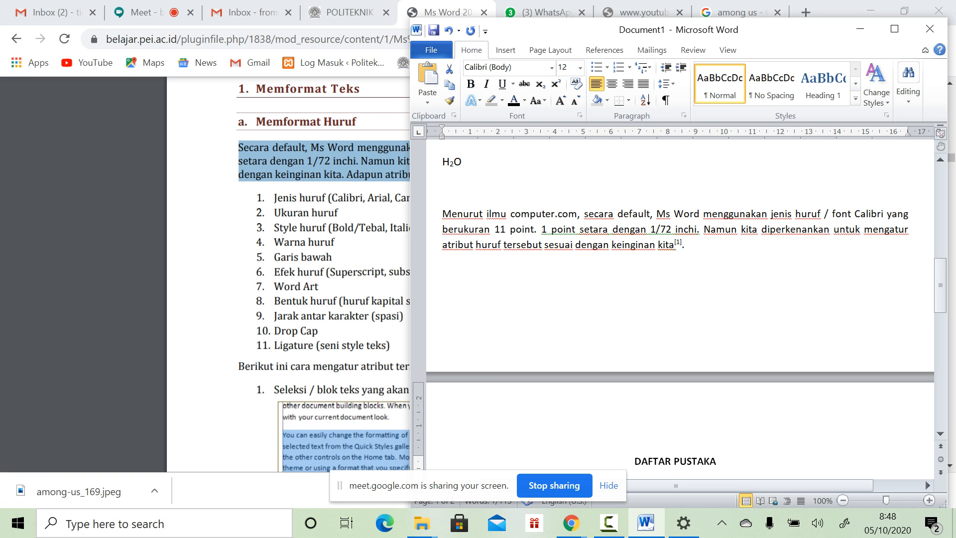
{"action": "left_click_drag", "start_coordinate": [443, 213], "coordinate": [674, 245]}
{"action": "scroll", "coordinate": [674, 244], "scroll_direction": "down", "scroll_amount": 5}
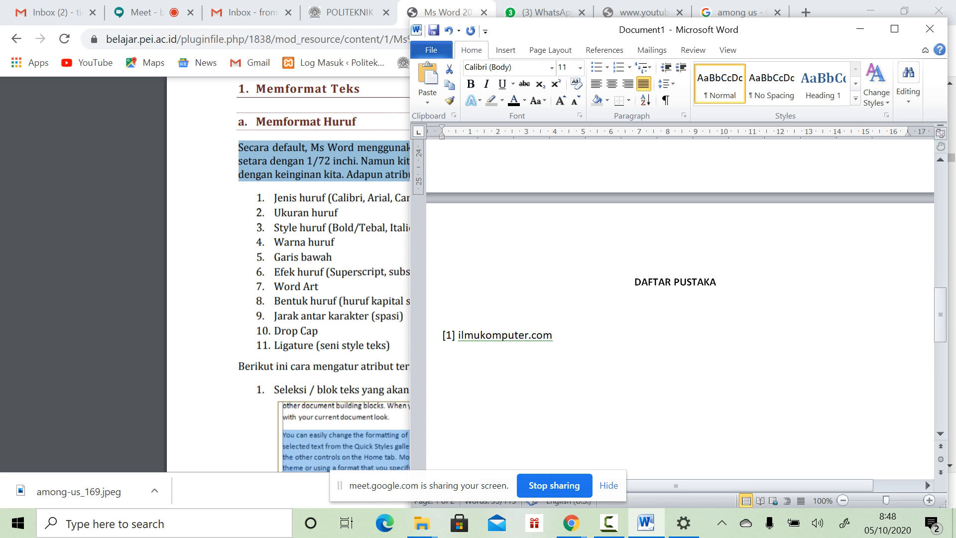
{"action": "left_click", "coordinate": [508, 334]}
{"action": "scroll", "coordinate": [509, 335], "scroll_direction": "up", "scroll_amount": 5}
{"action": "scroll", "coordinate": [508, 334], "scroll_direction": "down", "scroll_amount": 7}
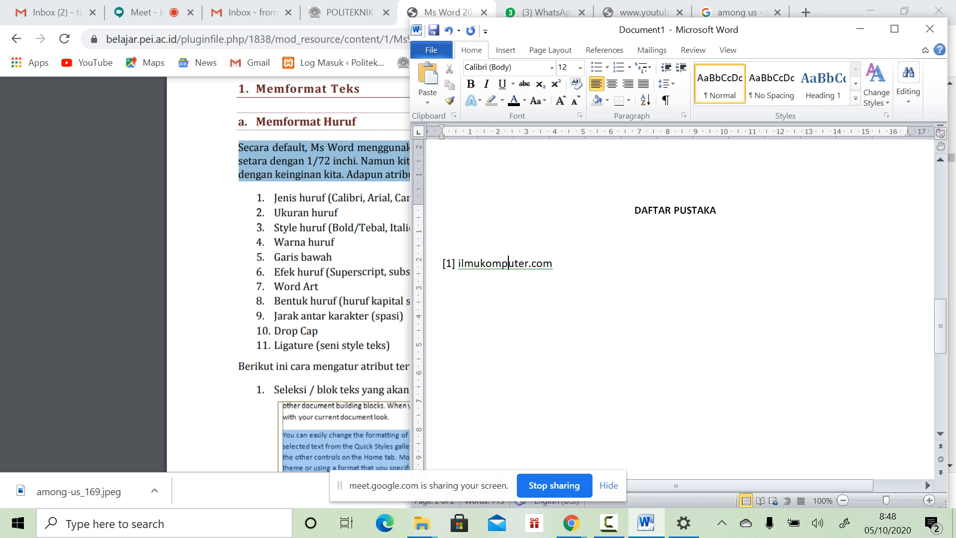
{"action": "scroll", "coordinate": [508, 334], "scroll_direction": "up", "scroll_amount": 6}
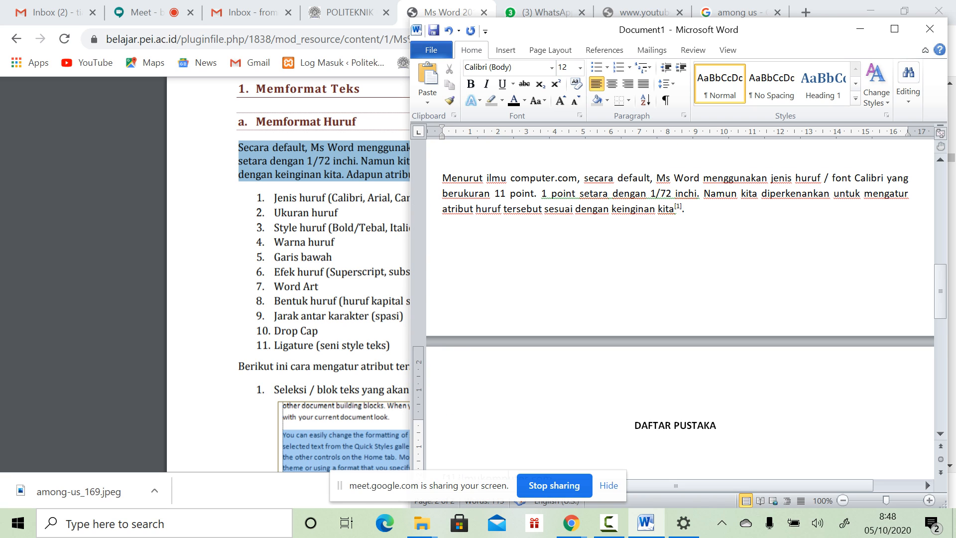
{"action": "left_click_drag", "start_coordinate": [688, 219], "coordinate": [660, 195]}
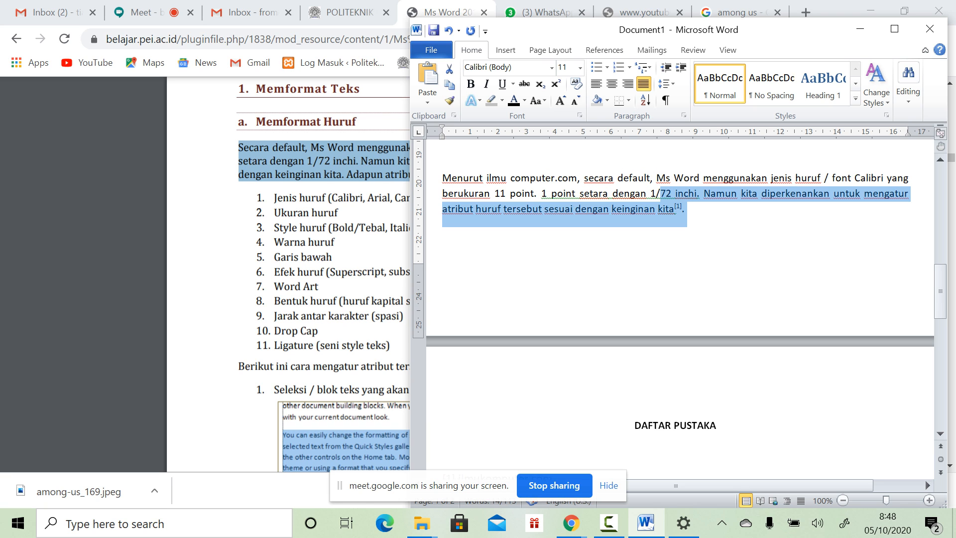
{"action": "left_click", "coordinate": [688, 209]}
{"action": "scroll", "coordinate": [680, 294], "scroll_direction": "down", "scroll_amount": 2}
{"action": "scroll", "coordinate": [680, 293], "scroll_direction": "up", "scroll_amount": 2}
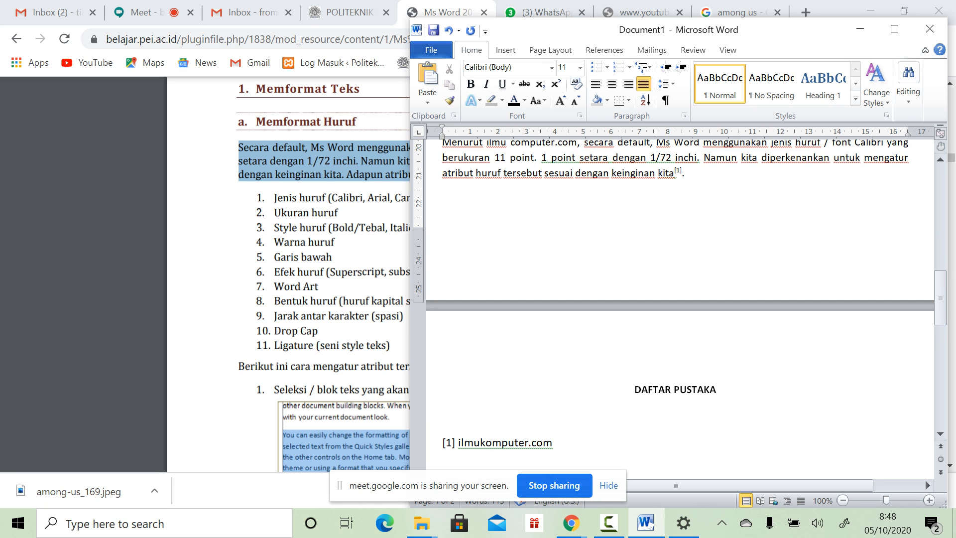
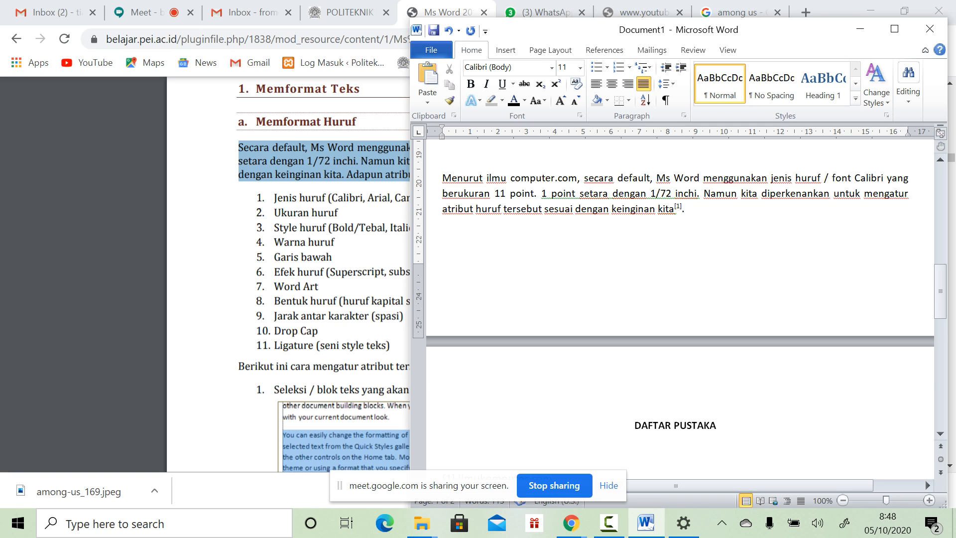
Step: Overwrite 'computer.com' in the body paragraph with the book author's first name
{"action": "scroll", "coordinate": [680, 308], "scroll_direction": "up", "scroll_amount": 1}
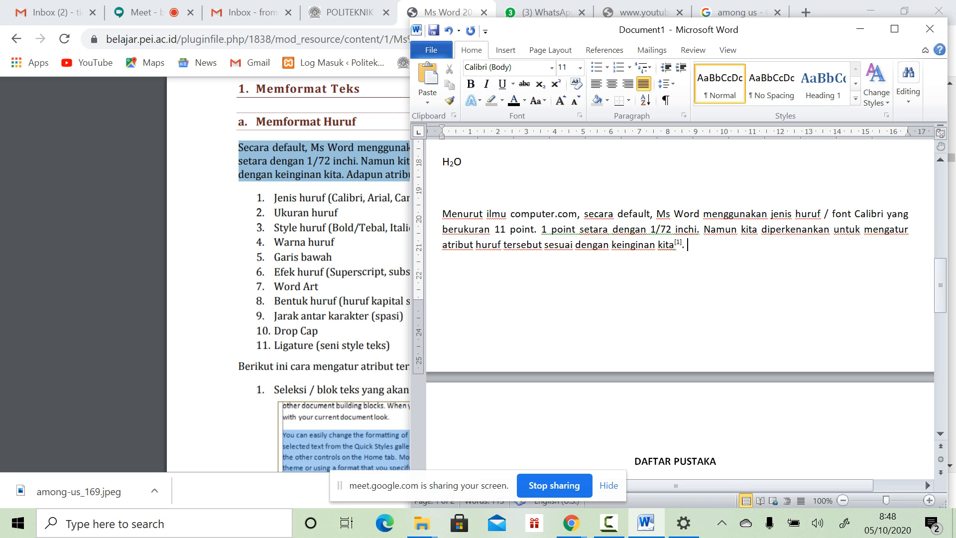
{"action": "scroll", "coordinate": [531, 285], "scroll_direction": "down", "scroll_amount": 8}
{"action": "scroll", "coordinate": [530, 285], "scroll_direction": "up", "scroll_amount": 10}
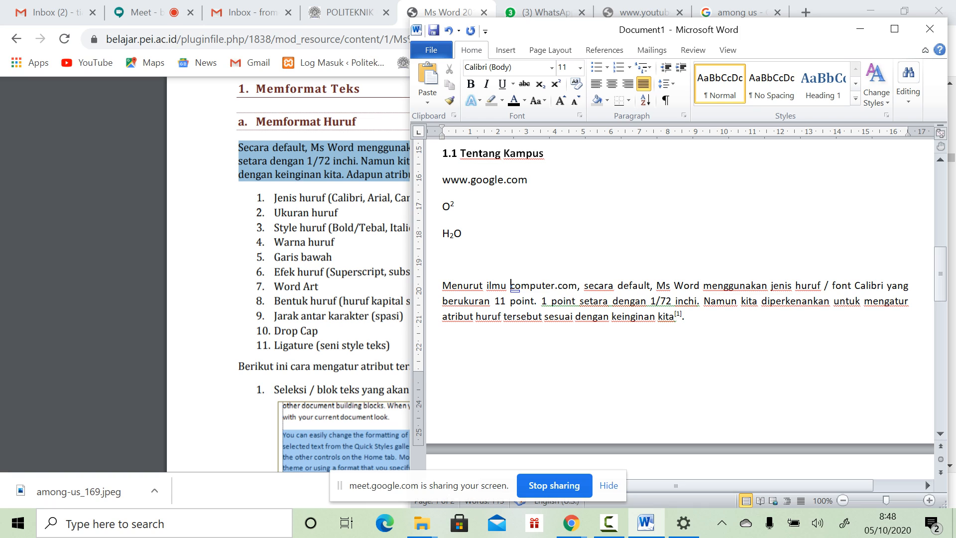
{"action": "left_click_drag", "start_coordinate": [510, 285], "coordinate": [577, 286]}
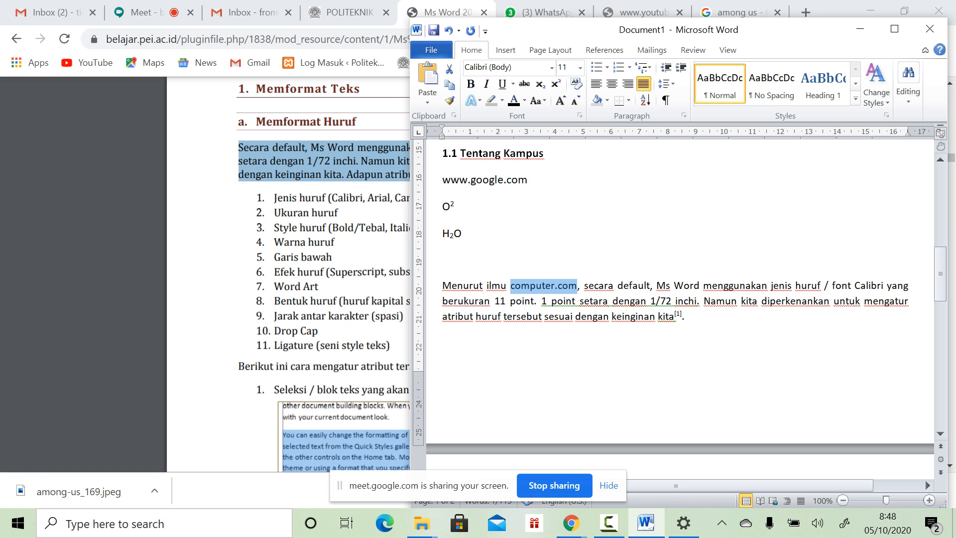
{"action": "type", "text": "David"}
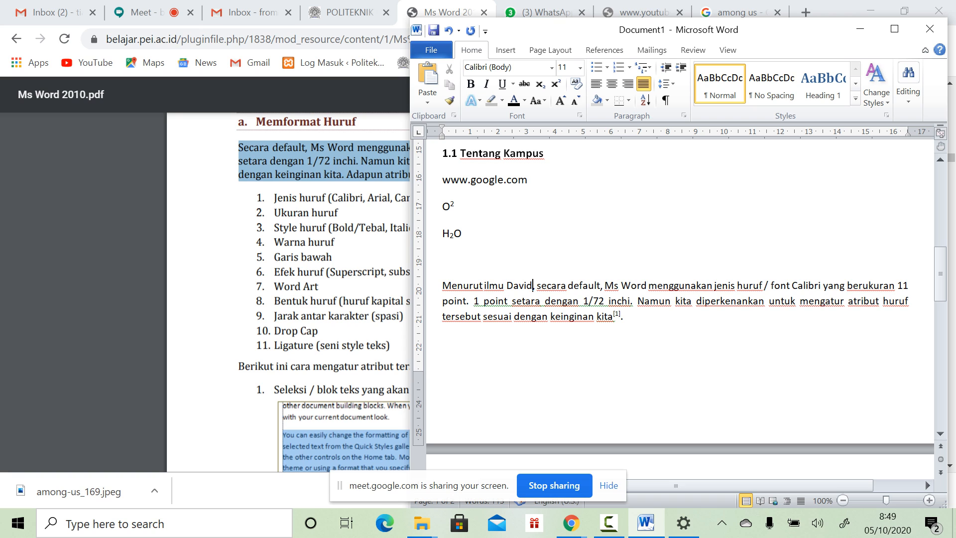
Step: Select the 'ilmukomputer.com' reference text under DAFTAR PUSTAKA
{"action": "scroll", "coordinate": [288, 294], "scroll_direction": "down", "scroll_amount": 8}
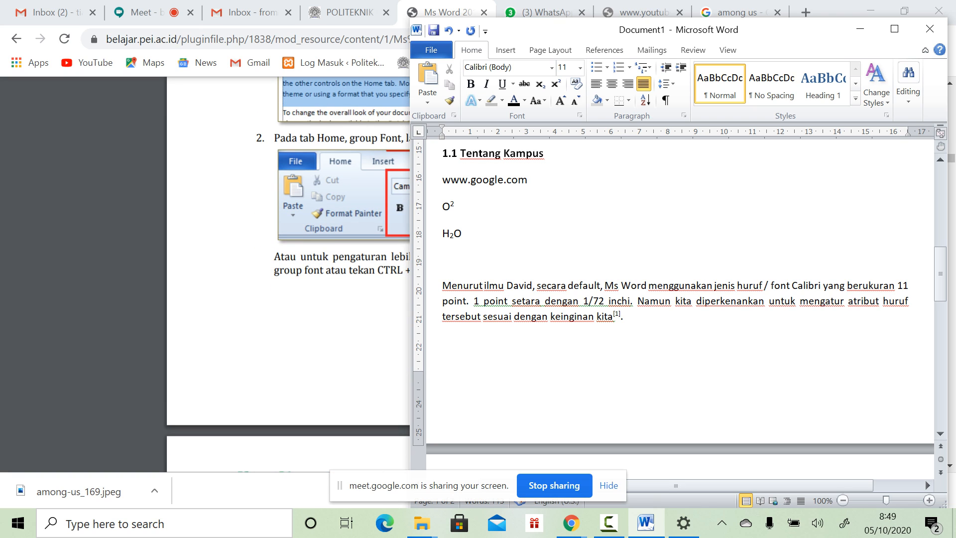
{"action": "scroll", "coordinate": [289, 274], "scroll_direction": "up", "scroll_amount": 8}
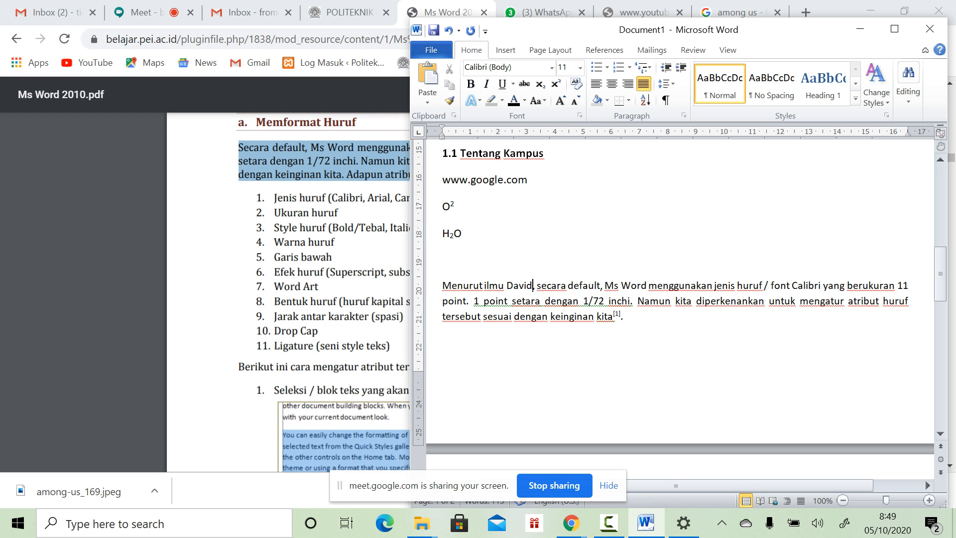
{"action": "scroll", "coordinate": [679, 297], "scroll_direction": "down", "scroll_amount": 5}
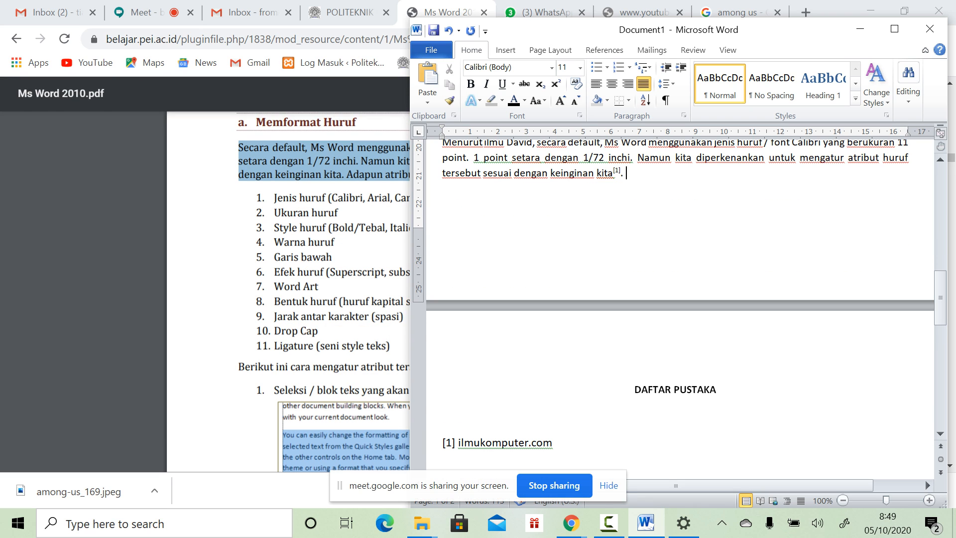
{"action": "left_click_drag", "start_coordinate": [458, 443], "coordinate": [559, 443]}
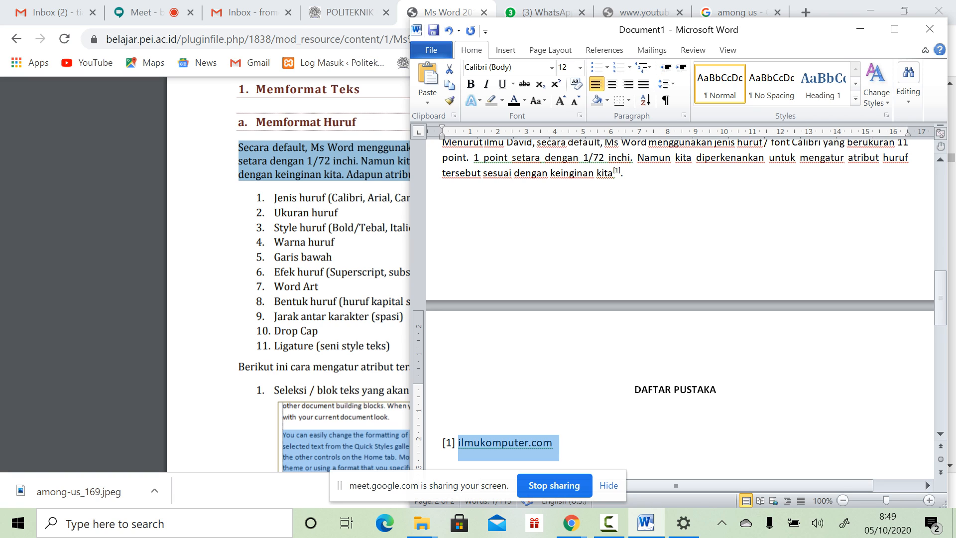
Step: On a new line under DAFTAR PUSTAKA, type the author's full name and 'Python Cookbook'
{"action": "left_click", "coordinate": [635, 389]}
{"action": "left_click", "coordinate": [443, 415]}
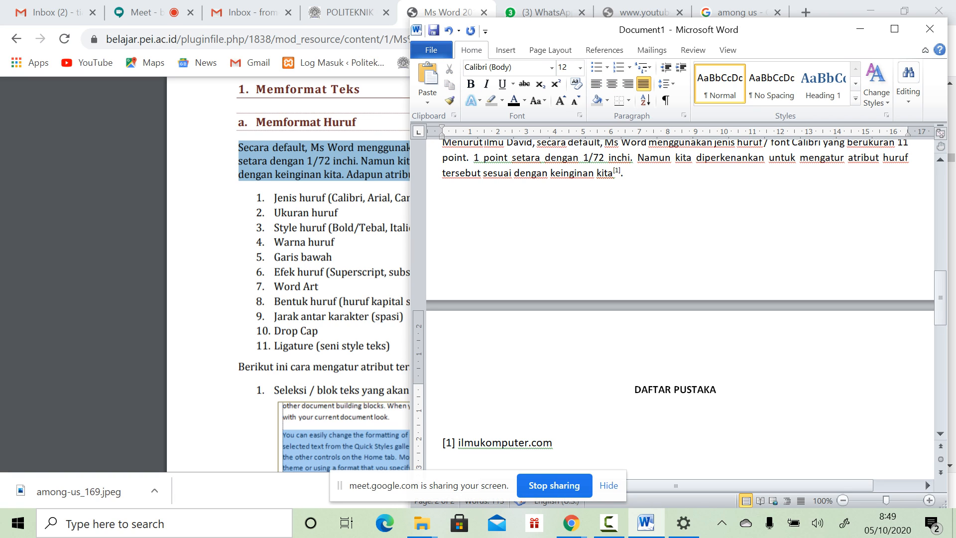
{"action": "key", "text": "Return"}
{"action": "type", "text": "David"}
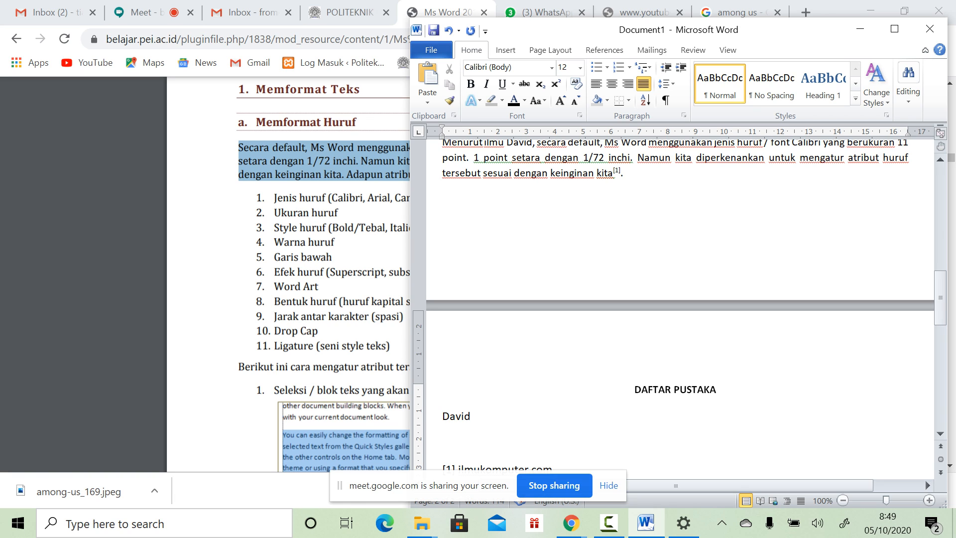
{"action": "type", "text": " Beazley Python Cook"}
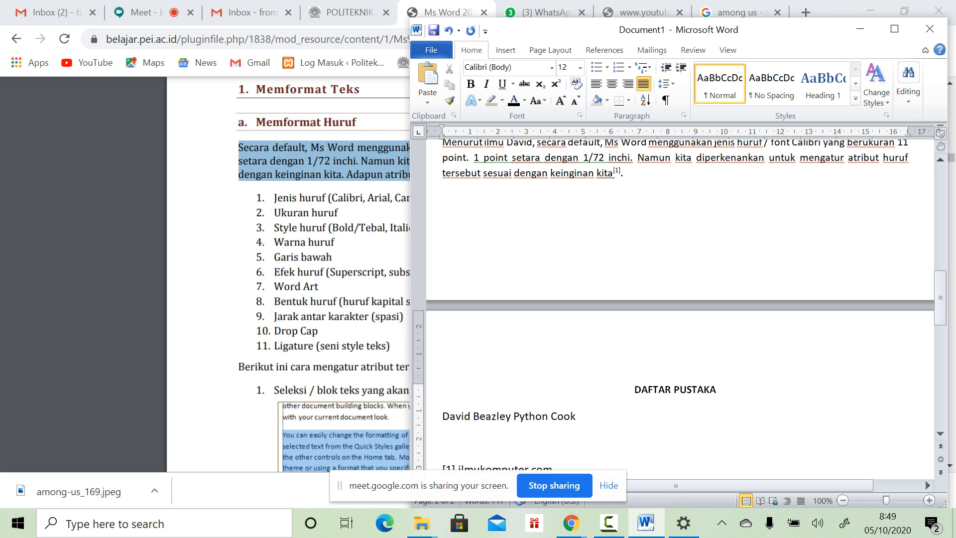
{"action": "type", "text": "book"}
{"action": "key", "text": "BackSpace"}
{"action": "key", "text": "BackSpace"}
{"action": "type", "text": "ok"}
Step: Put 'Python Cookbook' on its own line and add 'Recipes for Mastering Python 3'
{"action": "left_click", "coordinate": [514, 416]}
{"action": "key", "text": "Return"}
{"action": "left_click", "coordinate": [442, 417]}
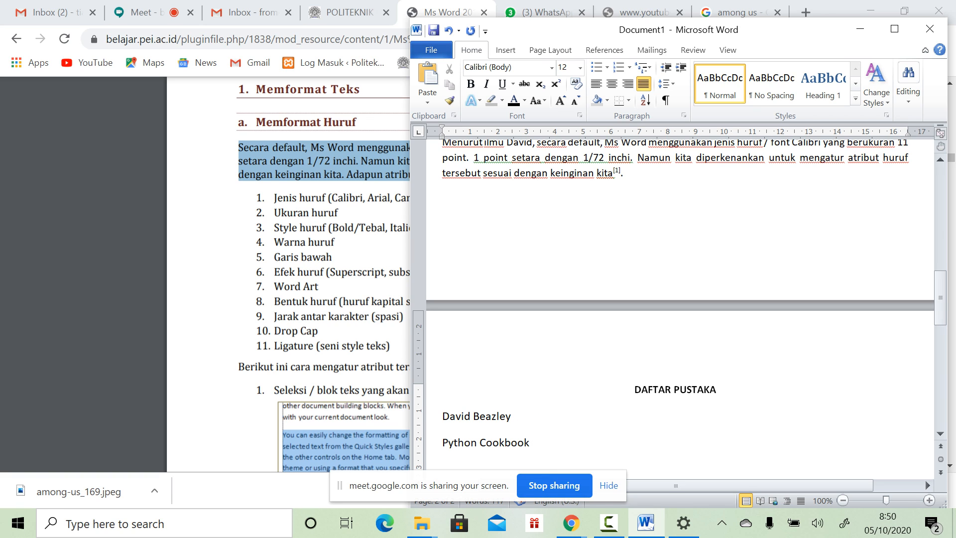
{"action": "type", "text": "Recipes for Mastering"}
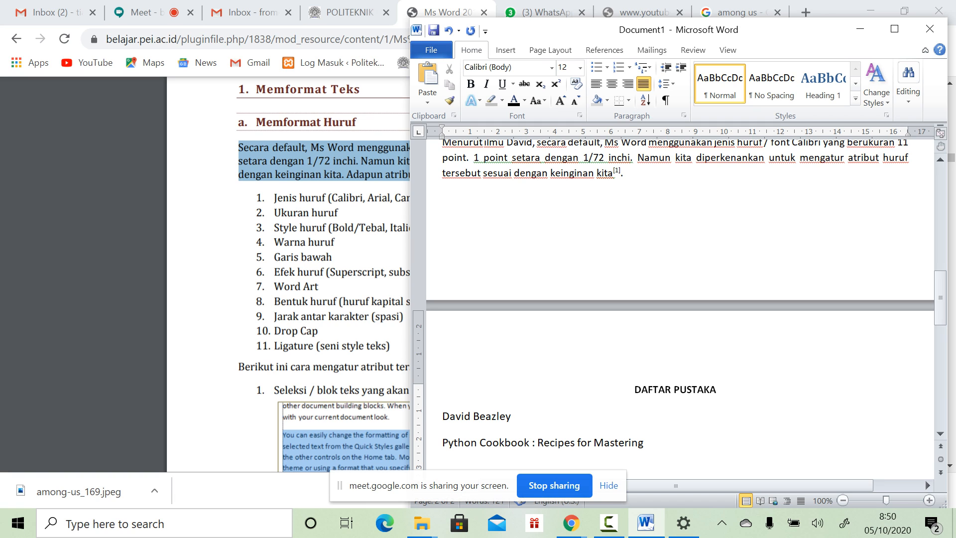
{"action": "type", "text": " Python 3"}
Step: Add 'Edisi ke 3', 'Penerbit : O'Reilly' and 'Tahun terbit : 2013' on separate lines
{"action": "key", "text": "Return"}
{"action": "type", "text": "F"}
{"action": "scroll", "coordinate": [675, 309], "scroll_direction": "down", "scroll_amount": 3}
{"action": "type", "text": "3"}
{"action": "key", "text": "BackSpace"}
{"action": "type", "text": "ke 3"}
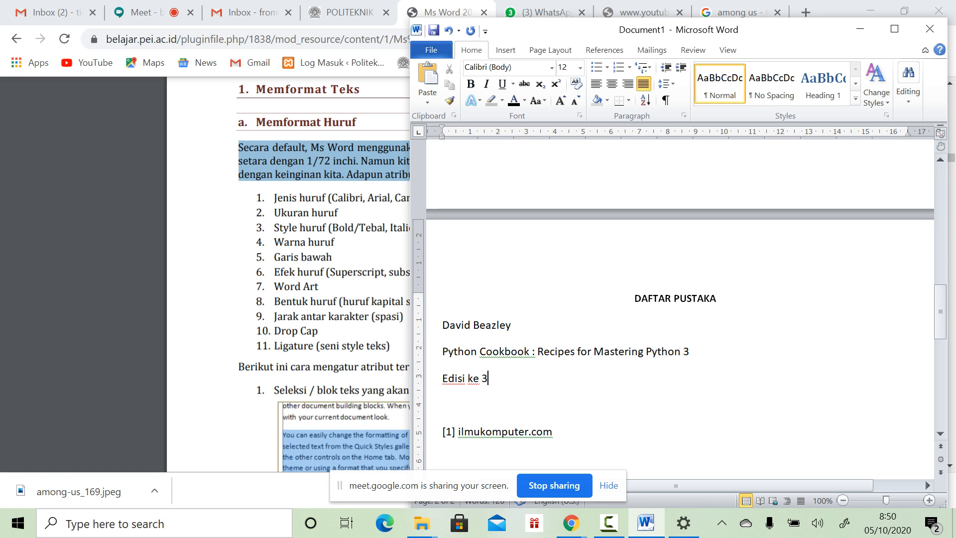
{"action": "key", "text": "Return"}
{"action": "type", "text": "P"}
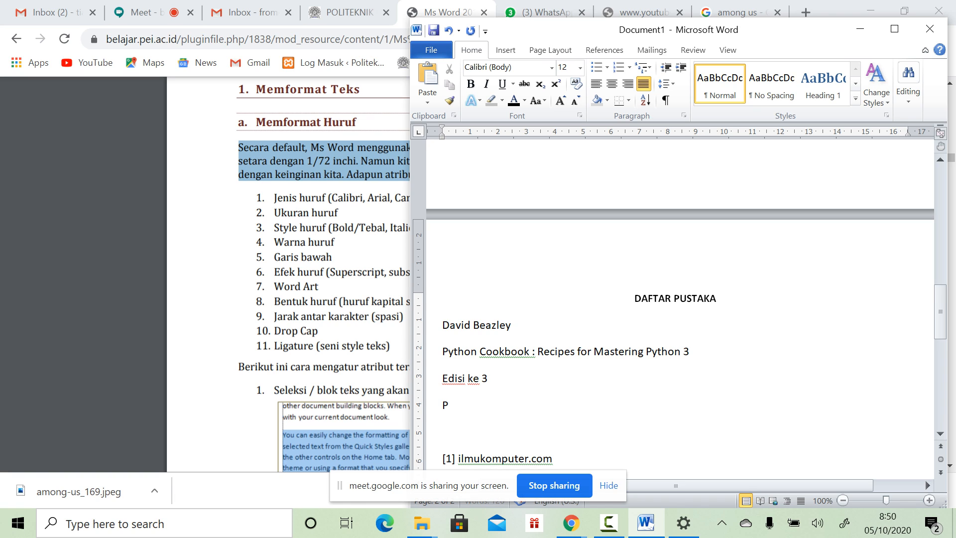
{"action": "type", "text": "enerbit"}
{"action": "type", "text": " :"}
{"action": "type", "text": " O"}
{"action": "type", "text": "'Re"}
{"action": "type", "text": "illy"}
{"action": "key", "text": "Return"}
{"action": "type", "text": "T"}
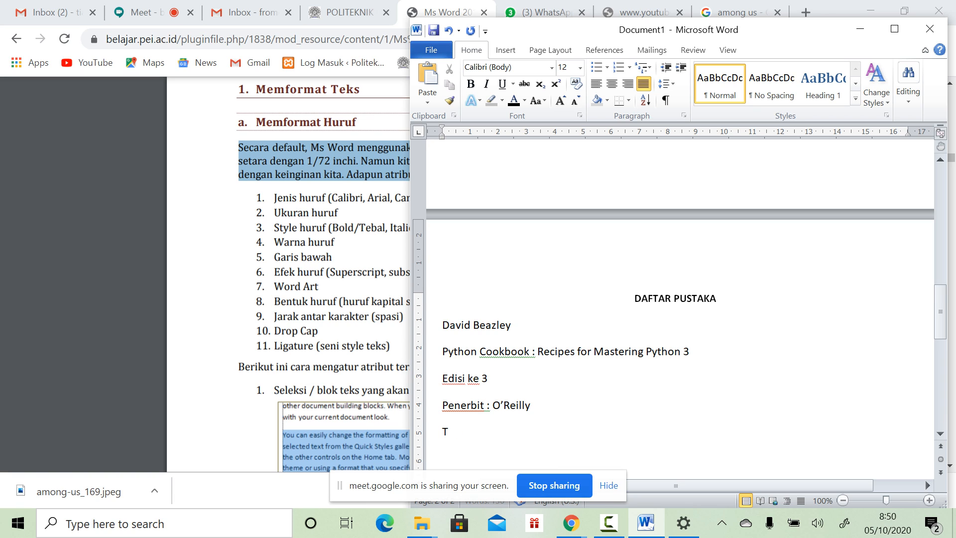
{"action": "type", "text": "ahun terbit : 2013"}
{"action": "scroll", "coordinate": [679, 299], "scroll_direction": "down", "scroll_amount": 3}
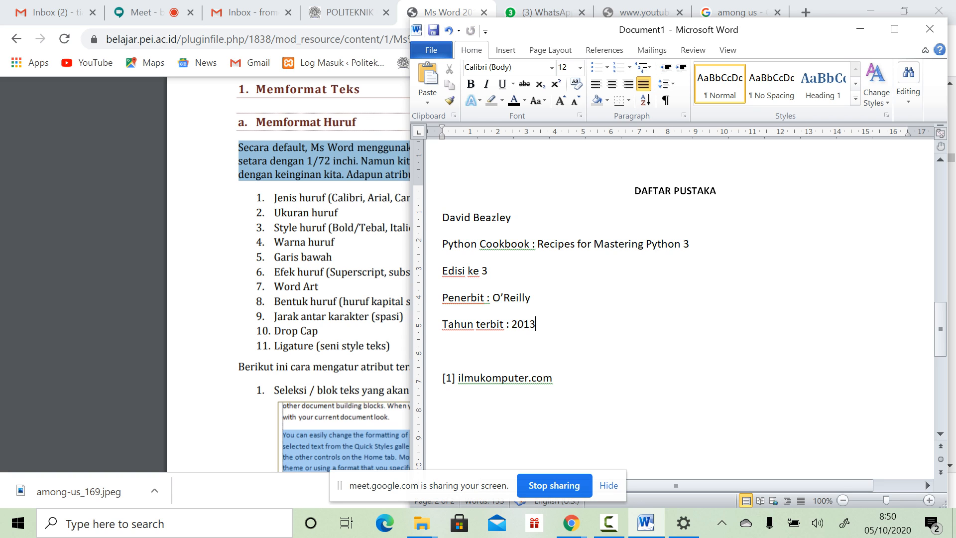
Step: Replace 'ilmukomputer.com' in footnote [1] with the author's surname, first name and 'Python Cookbook : Recipes for Mastering Python3'
{"action": "left_click_drag", "start_coordinate": [458, 378], "coordinate": [553, 378]}
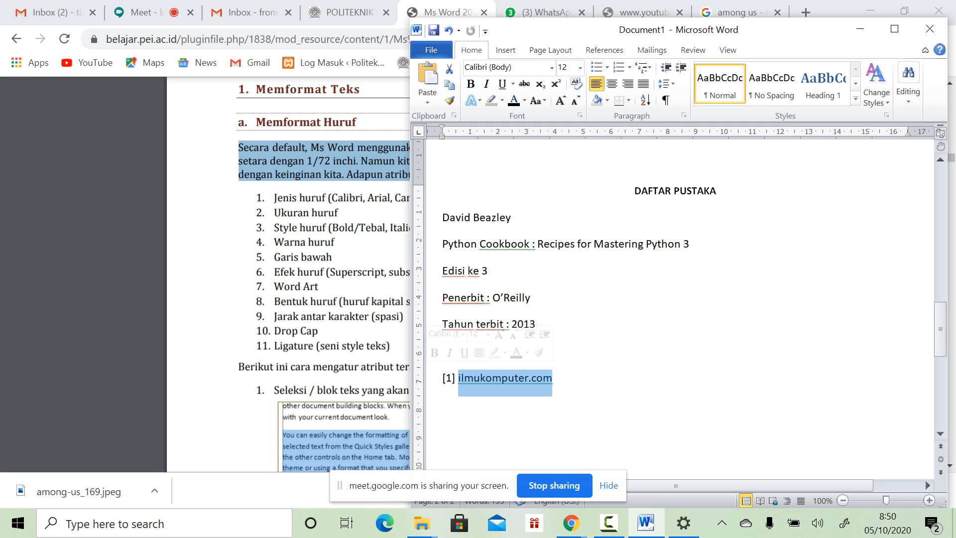
{"action": "type", "text": "eaz"}
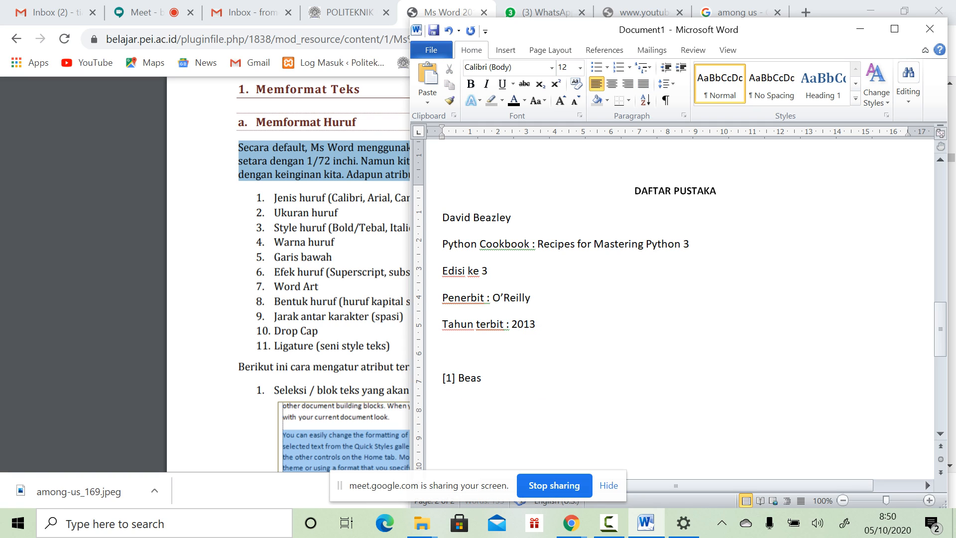
{"action": "type", "text": "ley"}
{"action": "type", "text": ", Davi"}
{"action": "key", "text": "BackSpace"}
{"action": "key", "text": "BackSpace"}
{"action": "type", "text": "vid. Python C"}
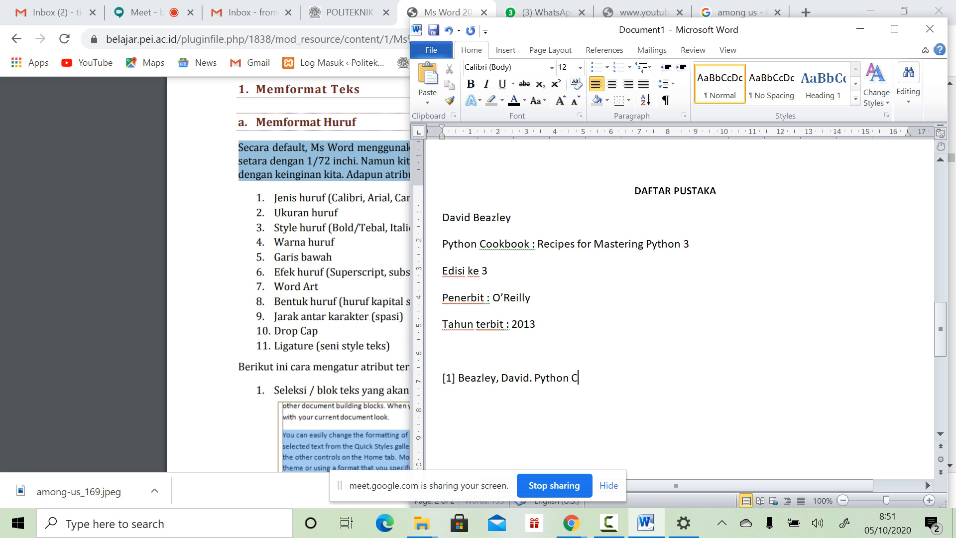
{"action": "type", "text": "ookbook : Recipes for M"}
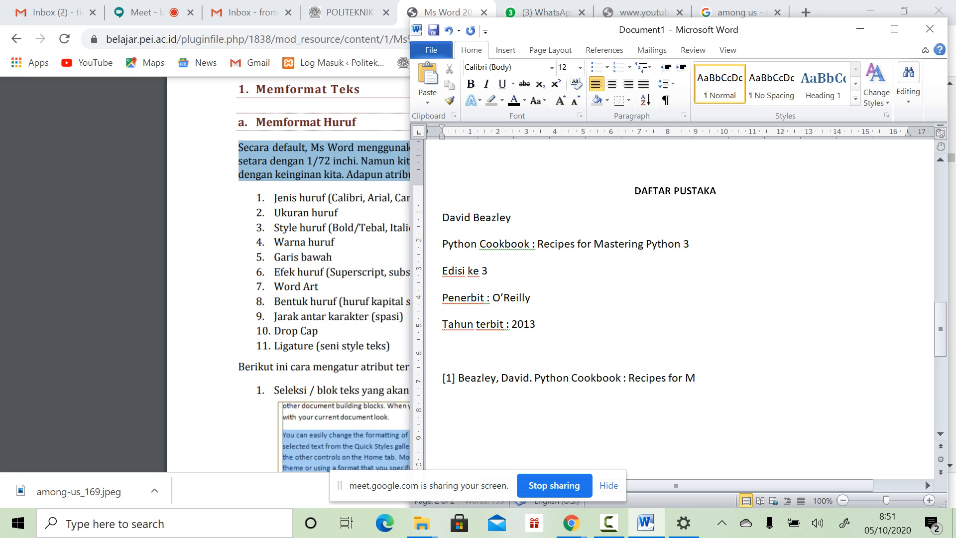
{"action": "type", "text": "astering Python3"}
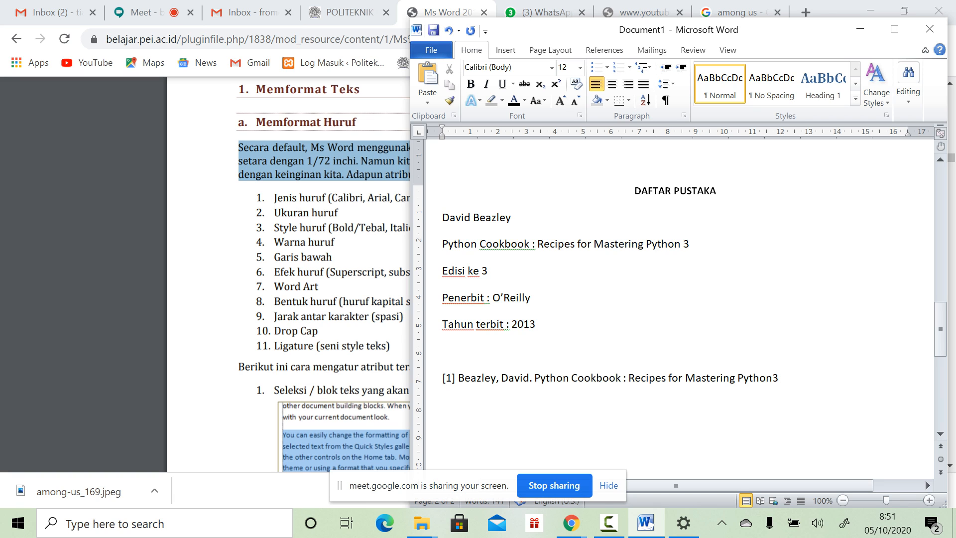
{"action": "left_click_drag", "start_coordinate": [550, 378], "coordinate": [556, 378]}
Step: Italicize the full book title in footnote [1]
{"action": "left_click", "coordinate": [590, 378]}
{"action": "left_click_drag", "start_coordinate": [535, 378], "coordinate": [621, 378]}
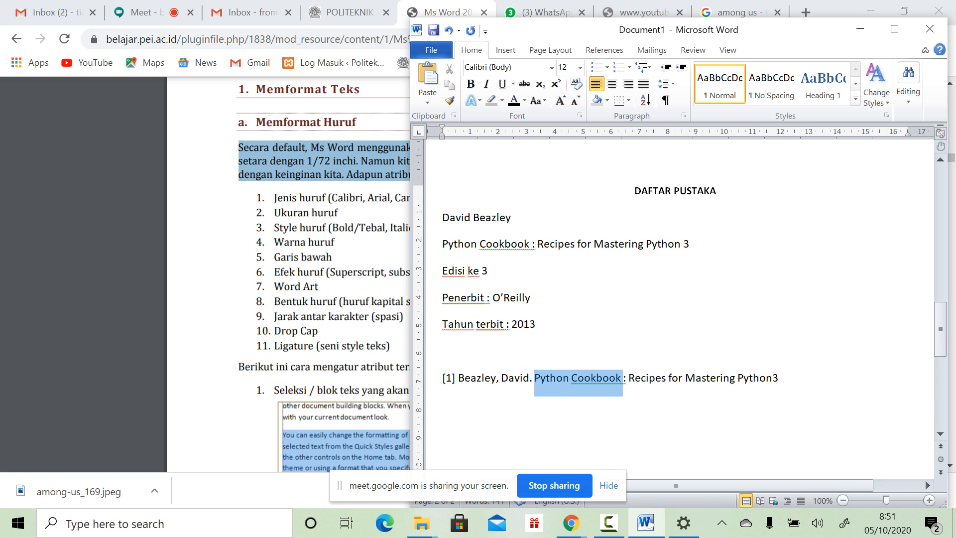
{"action": "left_click_drag", "start_coordinate": [622, 378], "coordinate": [777, 378]}
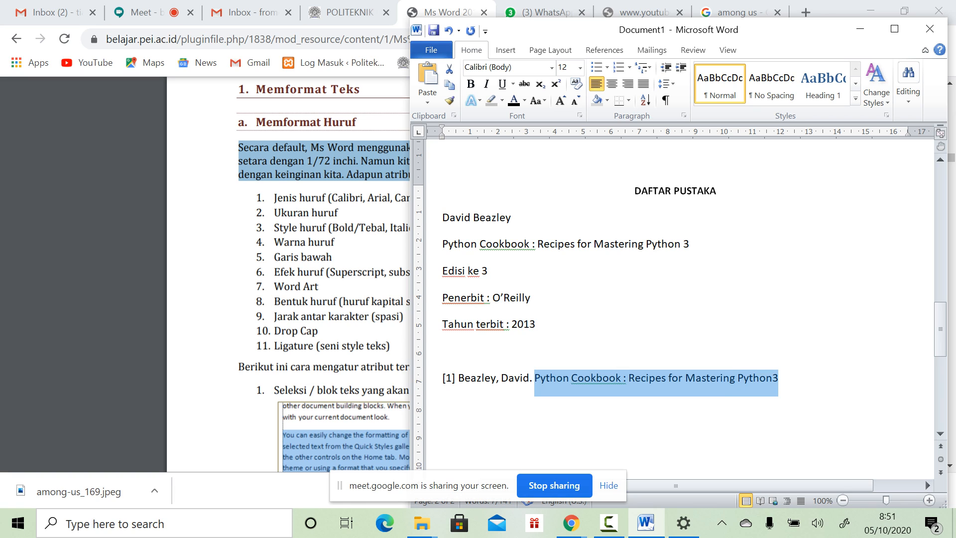
{"action": "key", "text": "ctrl+i"}
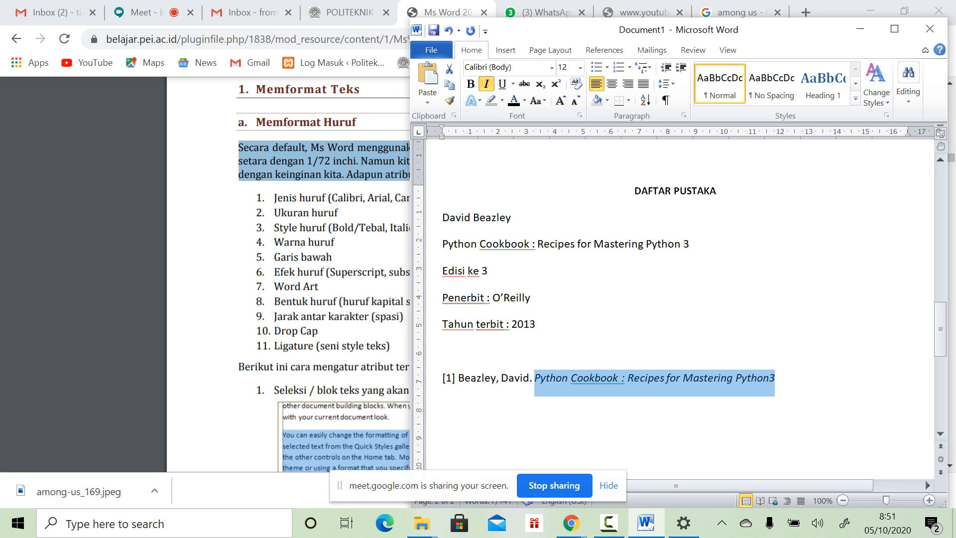
Step: Type '(3' after the title and switch italics off
{"action": "left_click", "coordinate": [777, 378]}
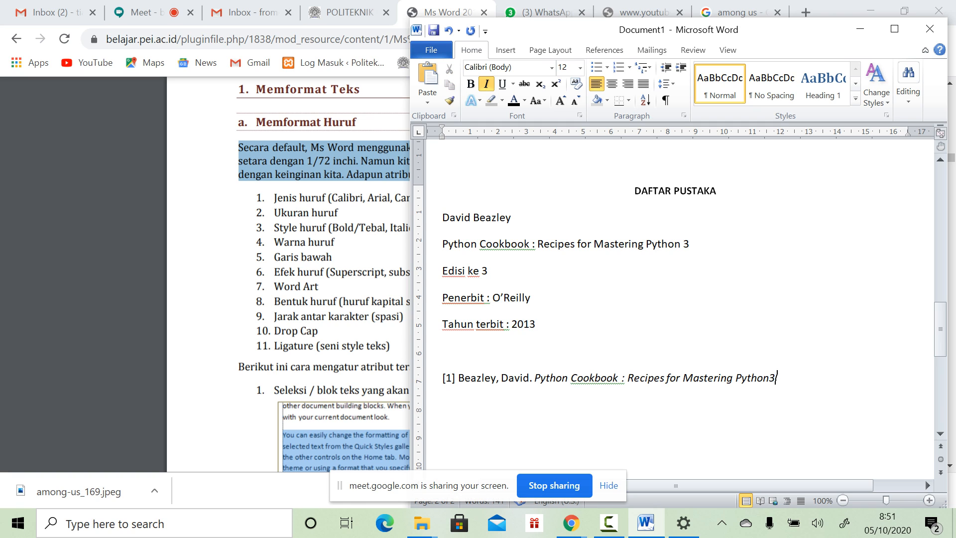
{"action": "key", "text": "ctrl+i"}
{"action": "key", "text": "BackSpace"}
{"action": "type", "text": "(r"}
{"action": "key", "text": "BackSpace"}
{"action": "type", "text": "3"}
{"action": "key", "text": "ctrl+i"}
{"action": "key", "text": "ctrl+j"}
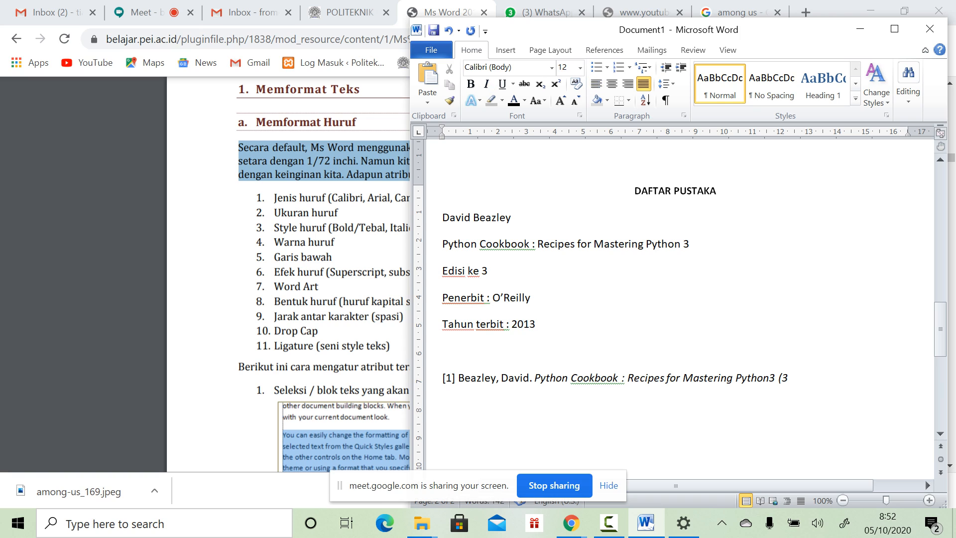
Step: Type '1st', '2nd' and '3rd' on separate lines
{"action": "key", "text": "Return"}
{"action": "type", "text": "1"}
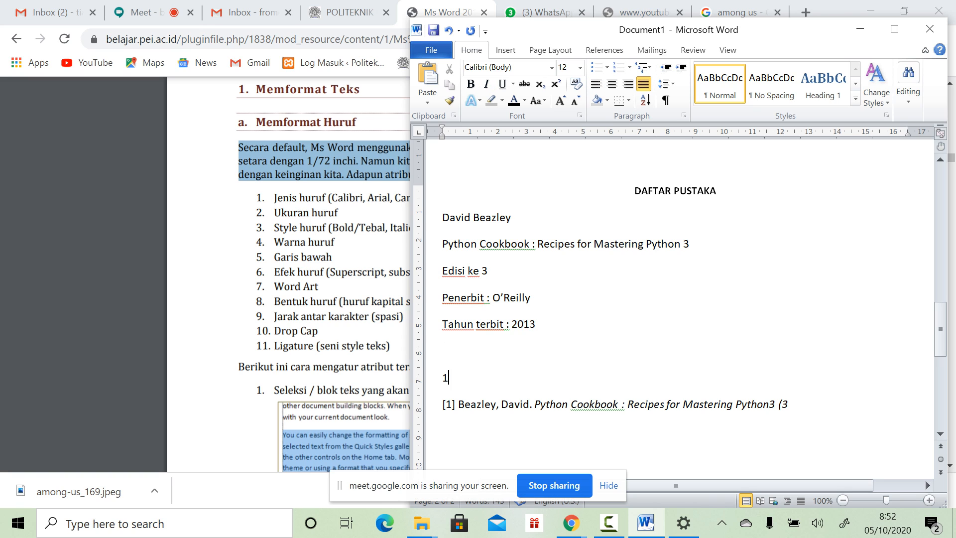
{"action": "type", "text": "st"}
{"action": "key", "text": "Return"}
{"action": "type", "text": "2nd"}
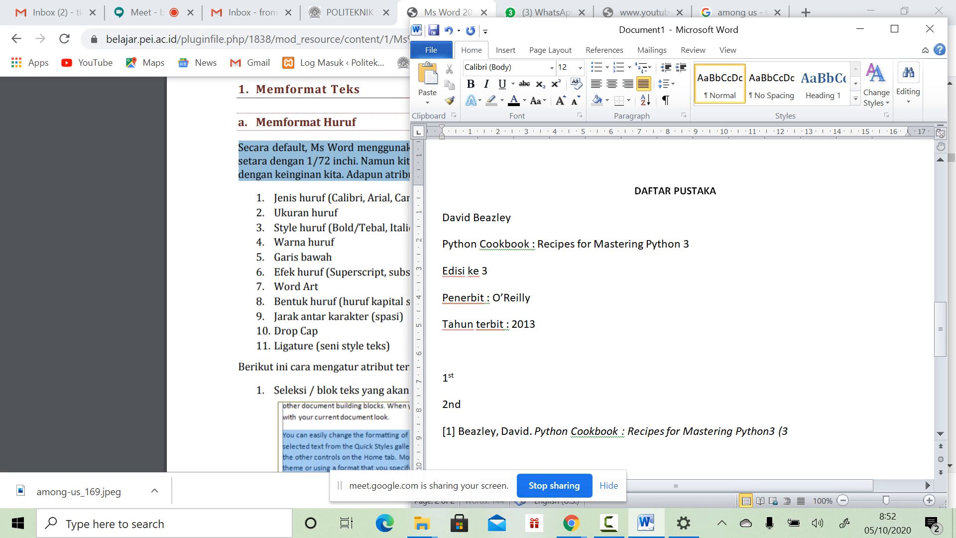
{"action": "key", "text": "Return"}
{"action": "type", "text": "3rd"}
{"action": "key", "text": "Return"}
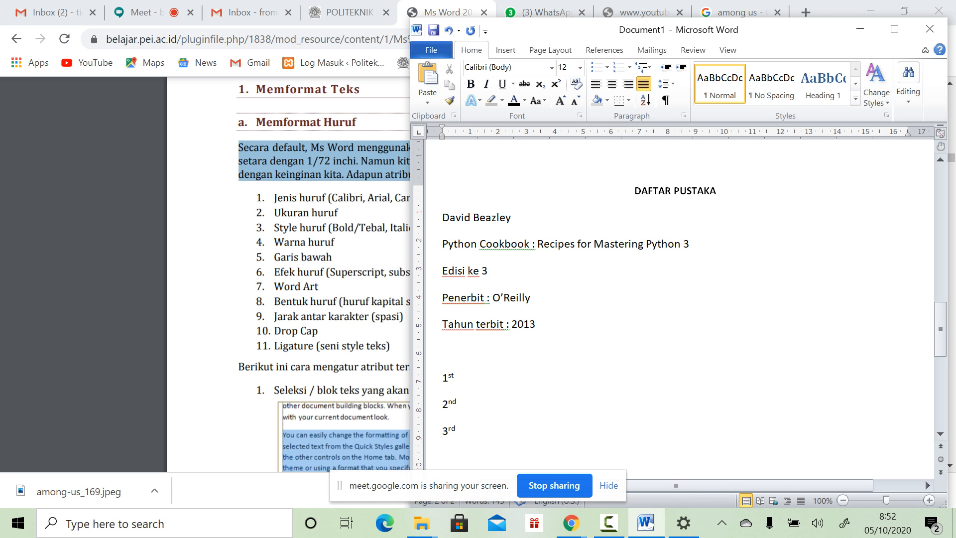
Step: Complete the citation with superscript 'rd', 'Edition),' and non-italic 'O'Reilly, 2013.', then maximize Word
{"action": "scroll", "coordinate": [925, 480], "scroll_direction": "up", "scroll_amount": 3}
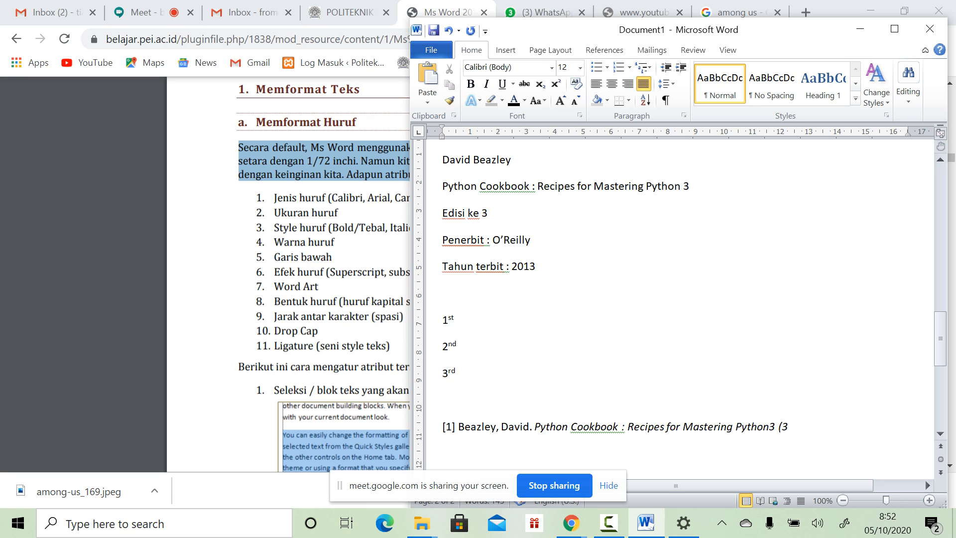
{"action": "key", "text": "Down"}
{"action": "key", "text": "End"}
{"action": "type", "text": "rd"}
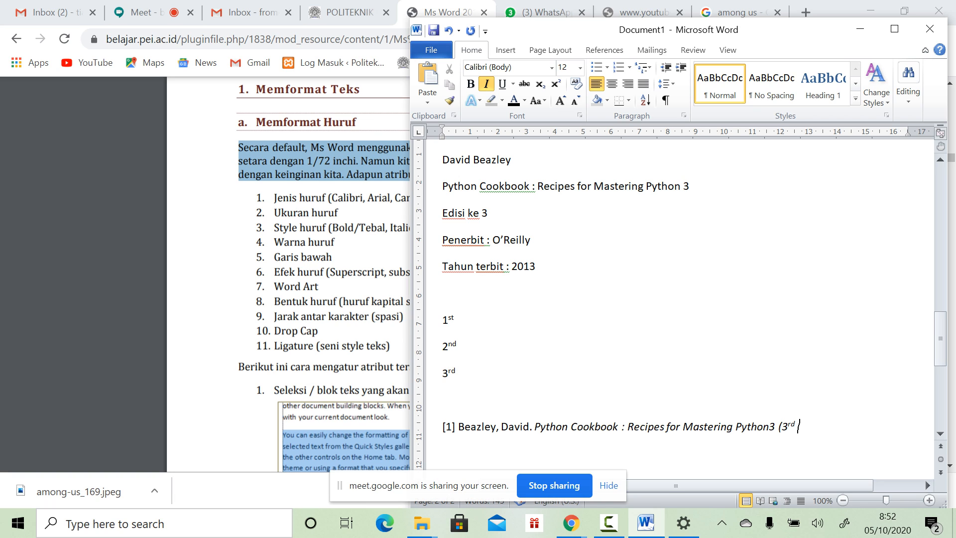
{"action": "type", "text": "Edition),"}
{"action": "key", "text": "ctrl+i"}
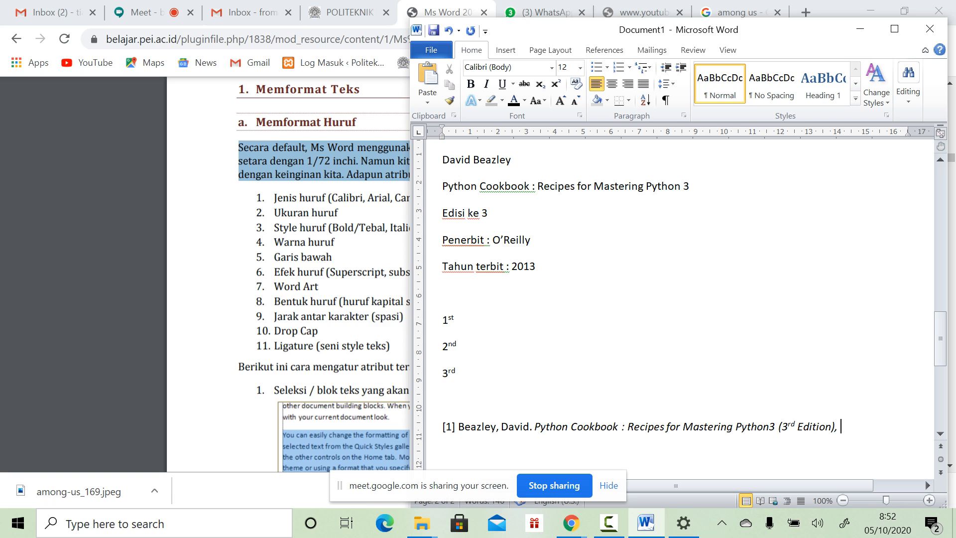
{"action": "type", "text": "O"}
{"action": "type", "text": "'Re"}
{"action": "type", "text": "illy"}
{"action": "type", "text": ", "}
{"action": "type", "text": "2013"}
{"action": "type", "text": "."}
{"action": "scroll", "coordinate": [925, 479], "scroll_direction": "down", "scroll_amount": 2}
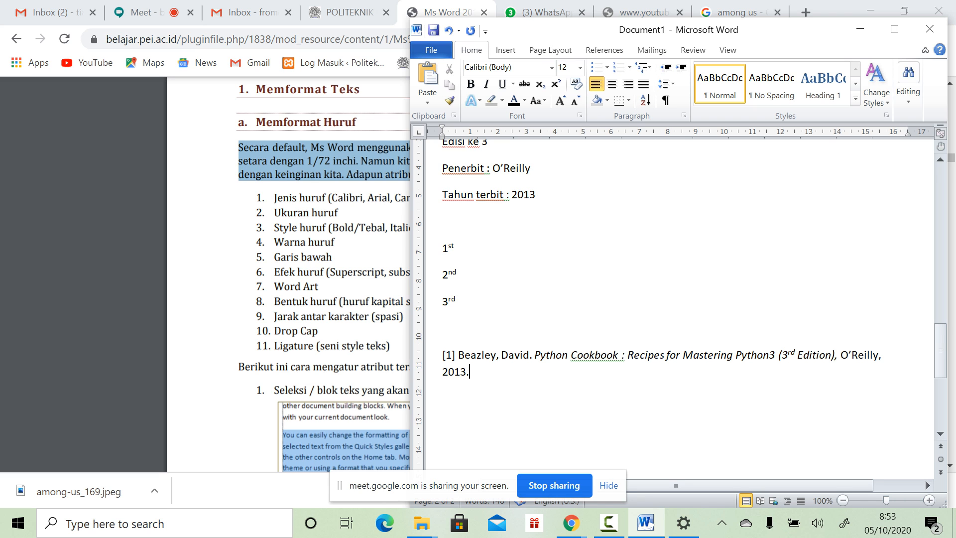
{"action": "left_click", "coordinate": [894, 28]}
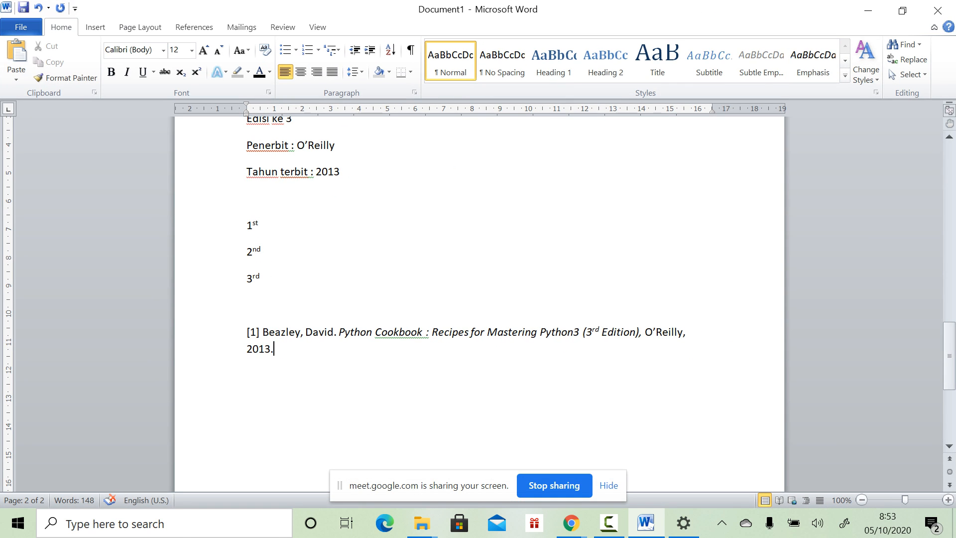
Step: Justify the reference [1] citation paragraph
{"action": "left_click_drag", "start_coordinate": [246, 332], "coordinate": [289, 349]}
{"action": "left_click", "coordinate": [332, 72]}
{"action": "left_click", "coordinate": [247, 376]}
Step: Give the citation a hanging indent so the wrapped '2013.' line is indented
{"action": "left_click", "coordinate": [247, 348]}
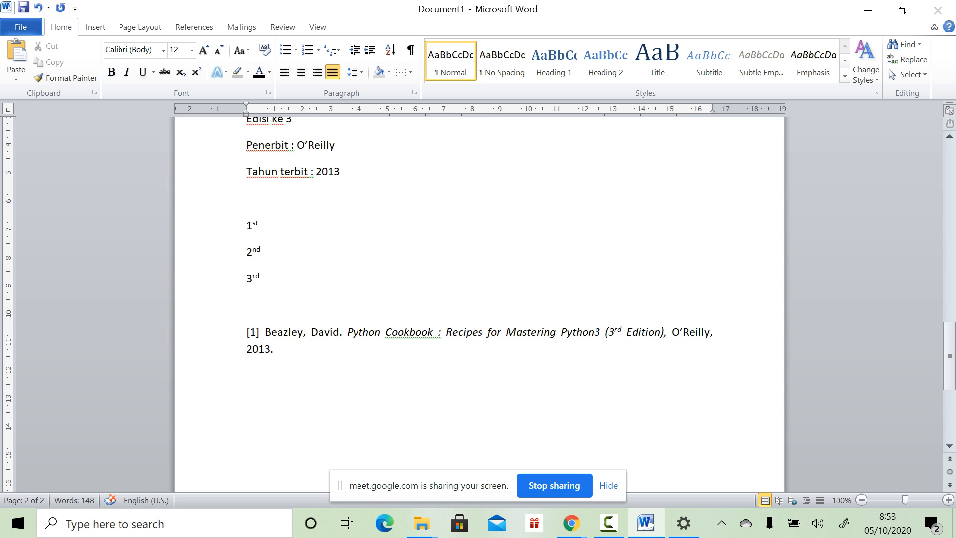
{"action": "left_click_drag", "start_coordinate": [247, 349], "coordinate": [273, 350]}
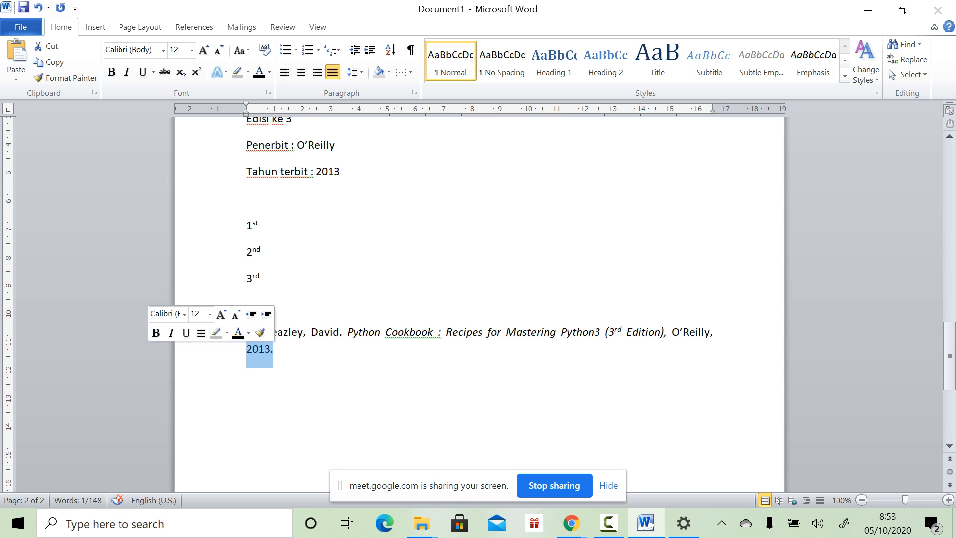
{"action": "left_click_drag", "start_coordinate": [246, 105], "coordinate": [282, 112]}
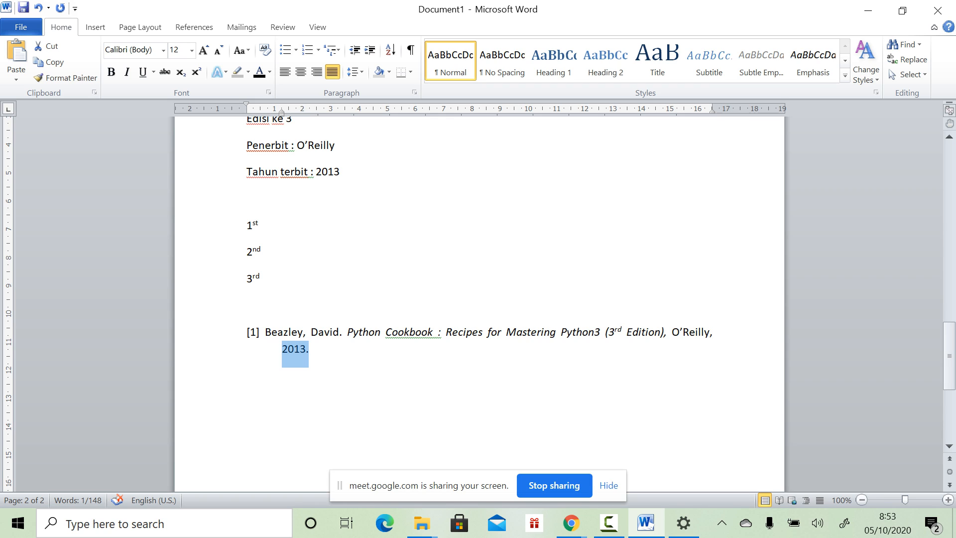
{"action": "left_click", "coordinate": [246, 375]}
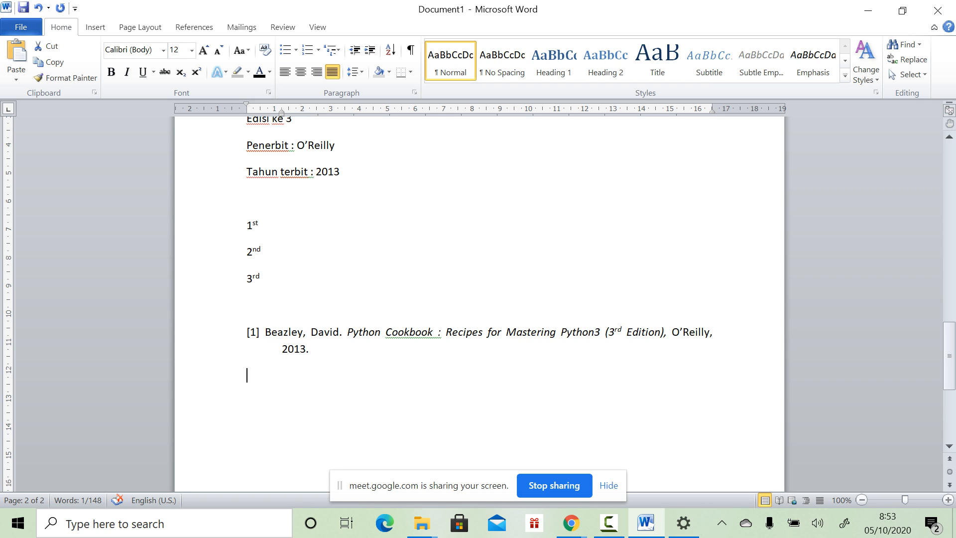
{"action": "left_click", "coordinate": [247, 332]}
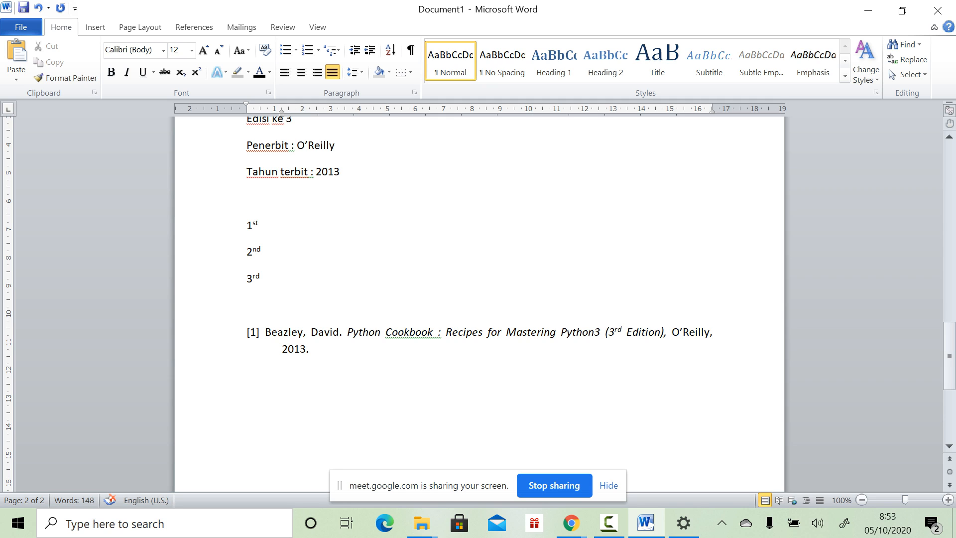
{"action": "key", "text": "Right"}
{"action": "key", "text": "Right"}
{"action": "key", "text": "Right"}
{"action": "key", "text": "Right"}
{"action": "key", "text": "Down"}
{"action": "key", "text": "Left"}
Step: Type '[2] dst' on the empty line below citation [1]
{"action": "left_click", "coordinate": [247, 374]}
{"action": "type", "text": "["}
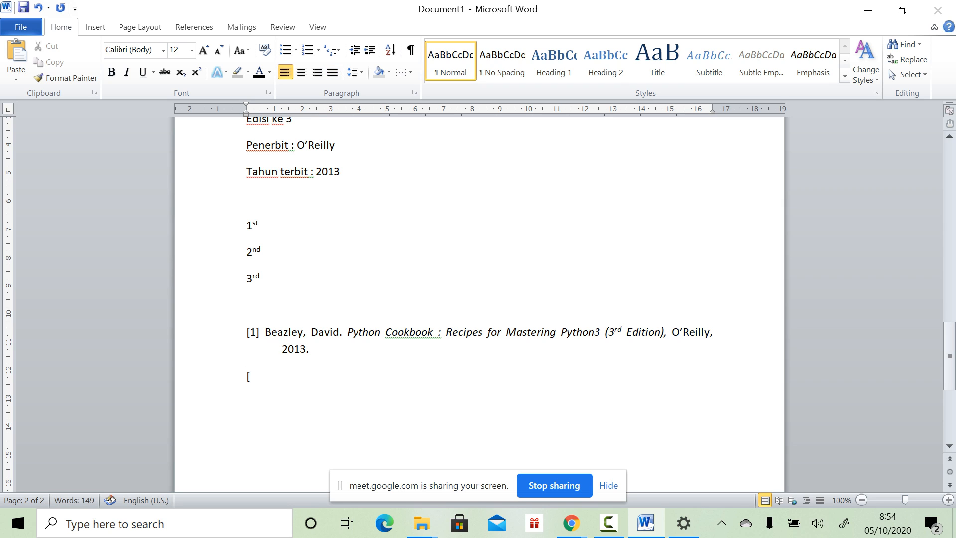
{"action": "type", "text": "2] dst"}
{"action": "scroll", "coordinate": [479, 299], "scroll_direction": "up", "scroll_amount": 10}
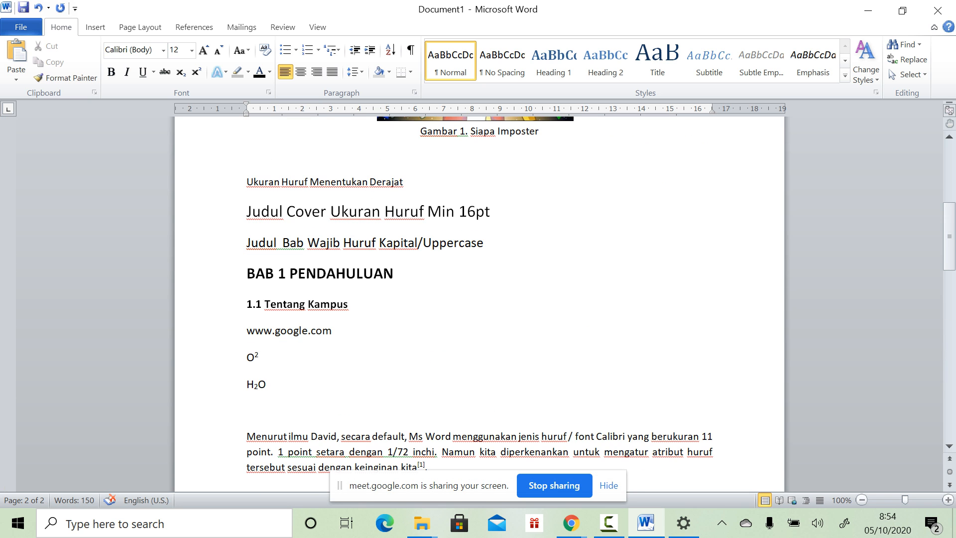
{"action": "scroll", "coordinate": [479, 298], "scroll_direction": "down", "scroll_amount": 10}
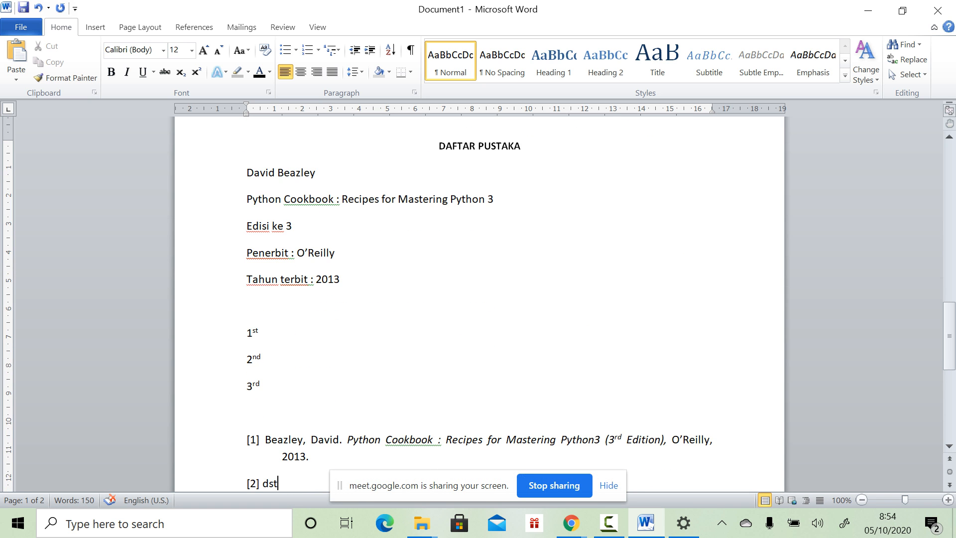
{"action": "scroll", "coordinate": [479, 298], "scroll_direction": "down", "scroll_amount": 1}
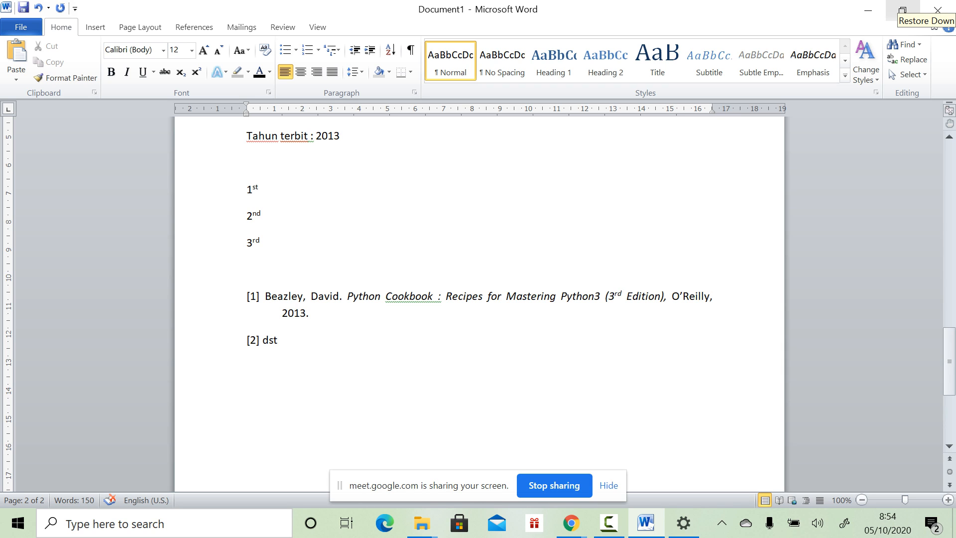
Step: Review the document, selecting the BAB 1 PENDAHULUAN heading and following sections
{"action": "left_click", "coordinate": [259, 189]}
{"action": "scroll", "coordinate": [259, 189], "scroll_direction": "up", "scroll_amount": 10}
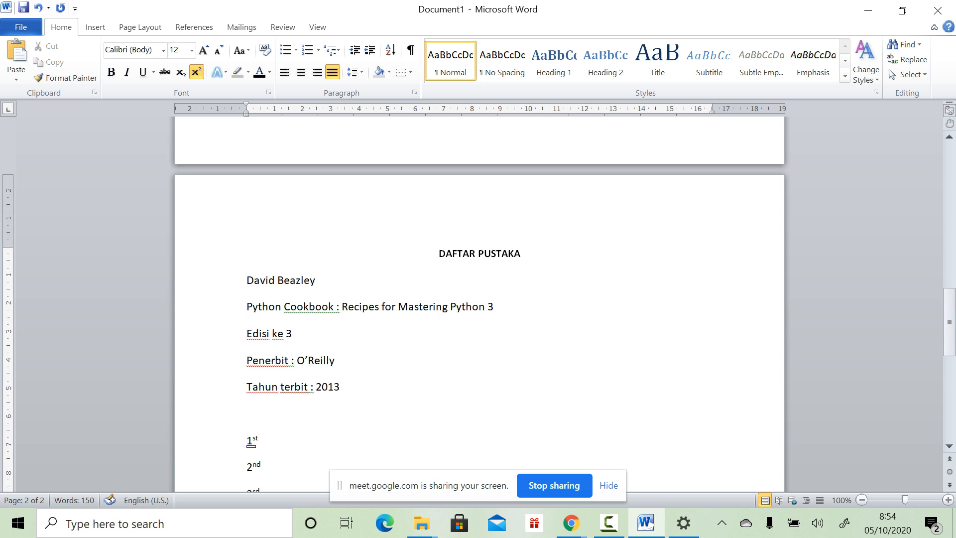
{"action": "scroll", "coordinate": [478, 284], "scroll_direction": "up", "scroll_amount": 7}
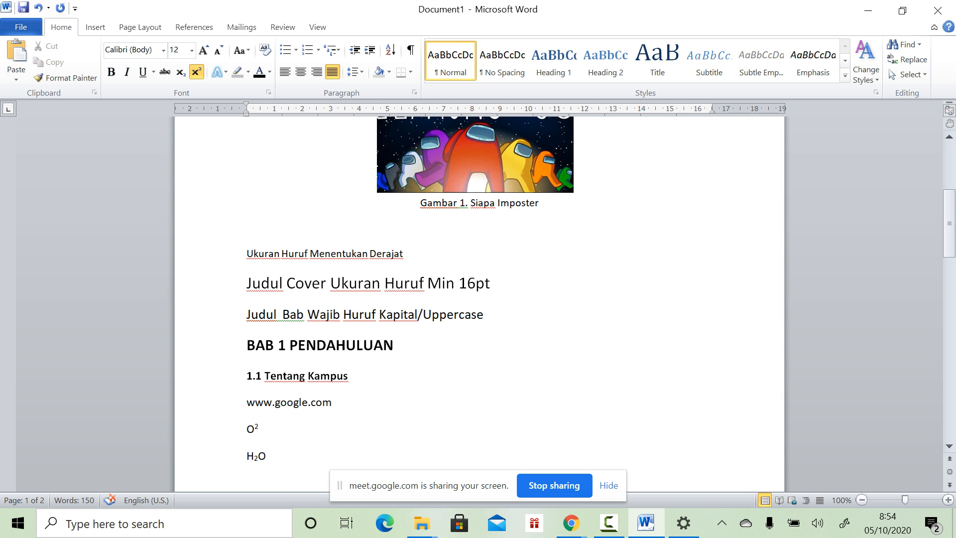
{"action": "scroll", "coordinate": [478, 293], "scroll_direction": "down", "scroll_amount": 3}
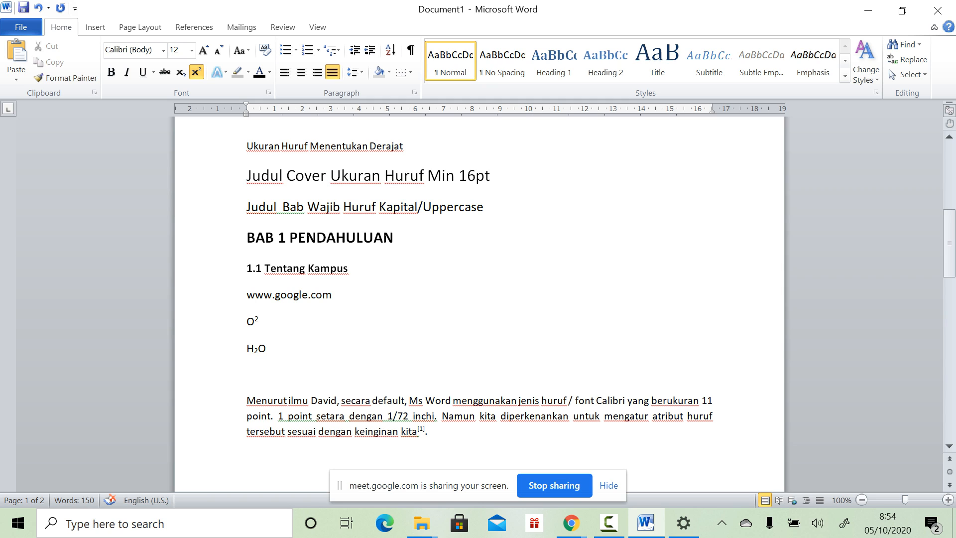
{"action": "left_click_drag", "start_coordinate": [247, 238], "coordinate": [398, 246]}
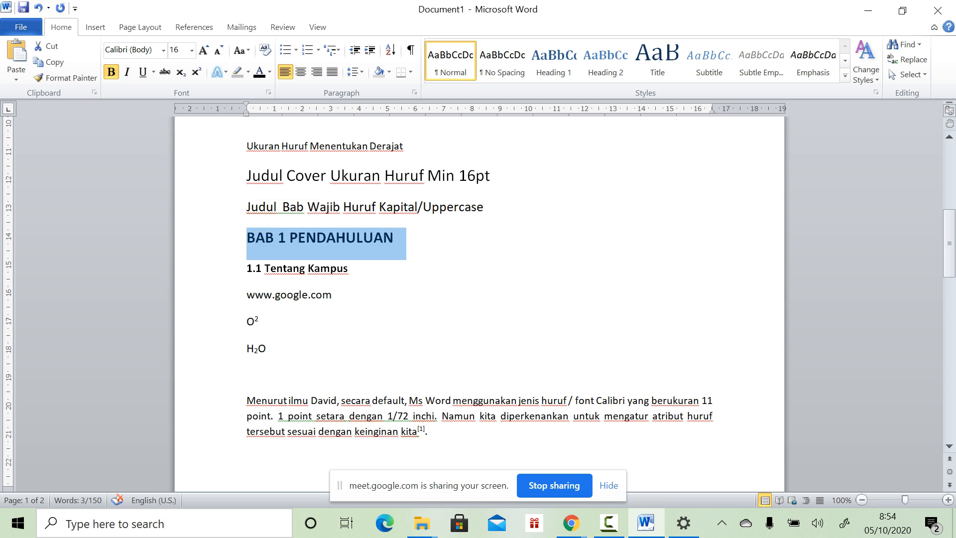
{"action": "scroll", "coordinate": [478, 298], "scroll_direction": "down", "scroll_amount": 12}
{"action": "left_click_drag", "start_coordinate": [438, 254], "coordinate": [391, 363]}
{"action": "scroll", "coordinate": [391, 363], "scroll_direction": "down", "scroll_amount": 3}
{"action": "left_click_drag", "start_coordinate": [246, 188], "coordinate": [259, 371]}
{"action": "scroll", "coordinate": [259, 371], "scroll_direction": "up", "scroll_amount": 15}
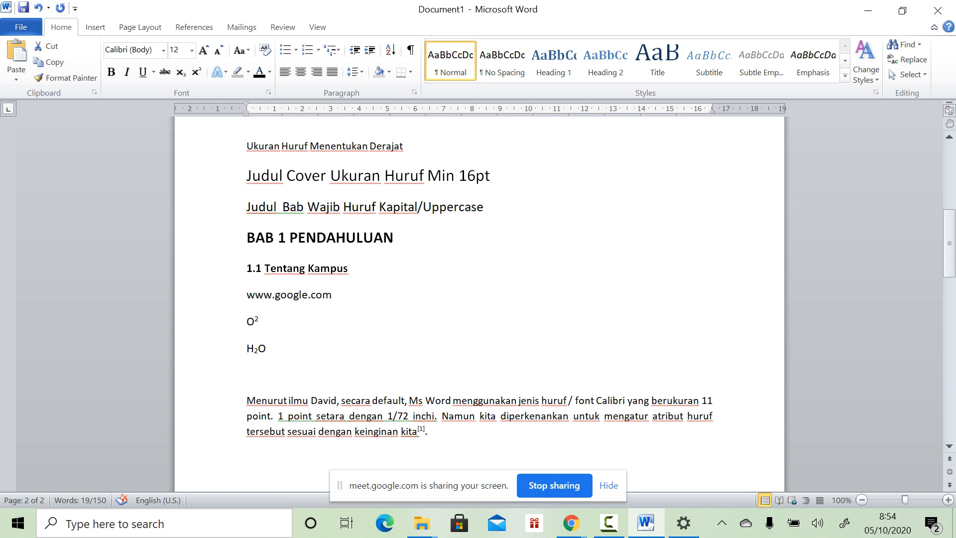
{"action": "left_click", "coordinate": [267, 348]}
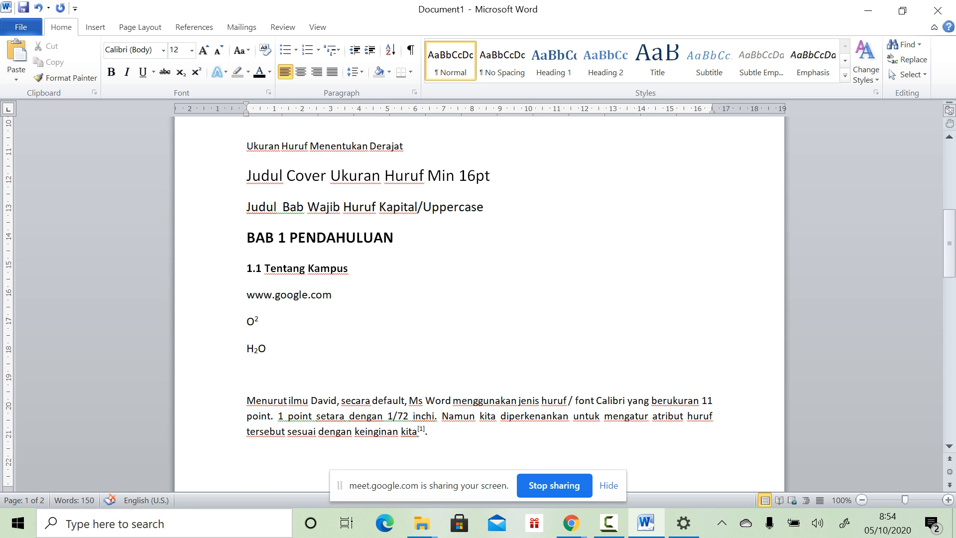
Step: Jump to the document end and glance at the Ms Word 2010.pdf tutorial in Chrome
{"action": "scroll", "coordinate": [479, 279], "scroll_direction": "down", "scroll_amount": 2}
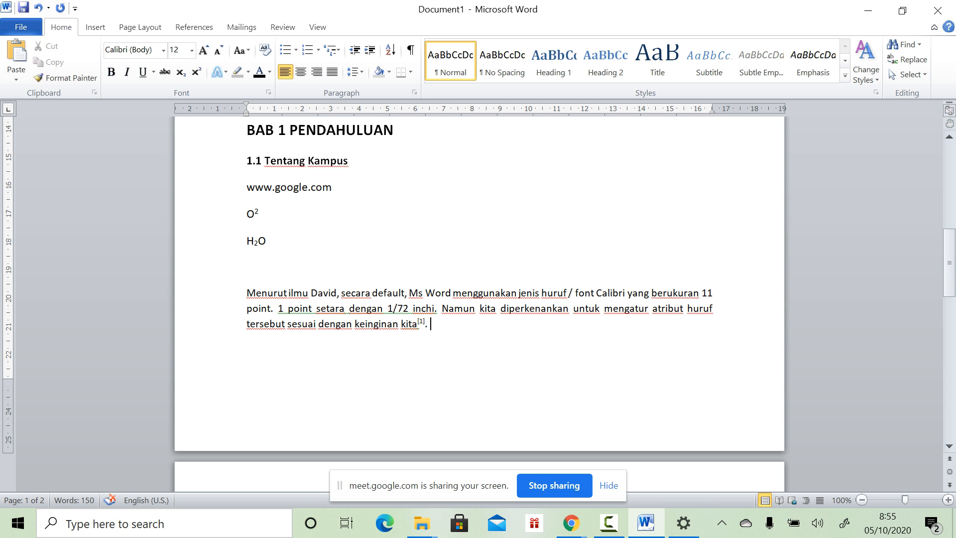
{"action": "key", "text": "ctrl+End"}
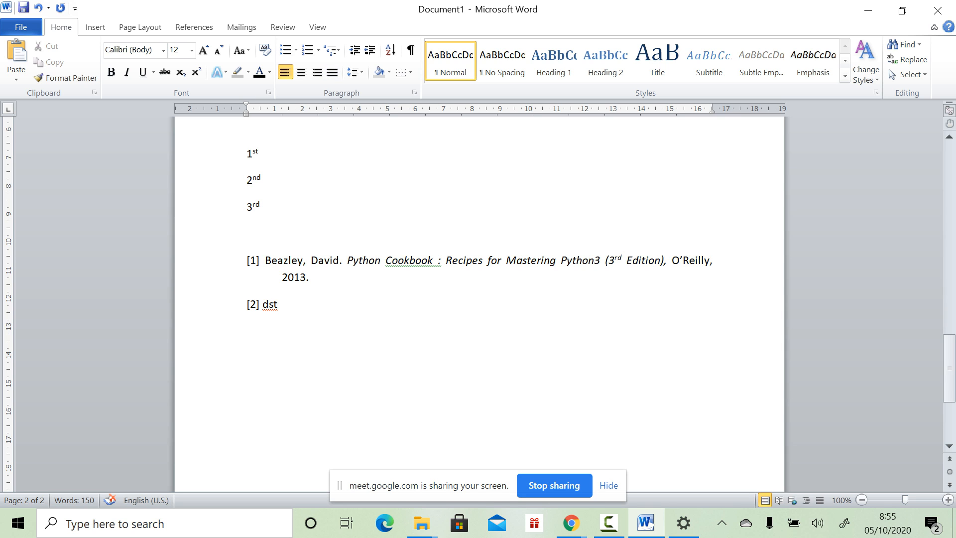
{"action": "left_click", "coordinate": [571, 523]}
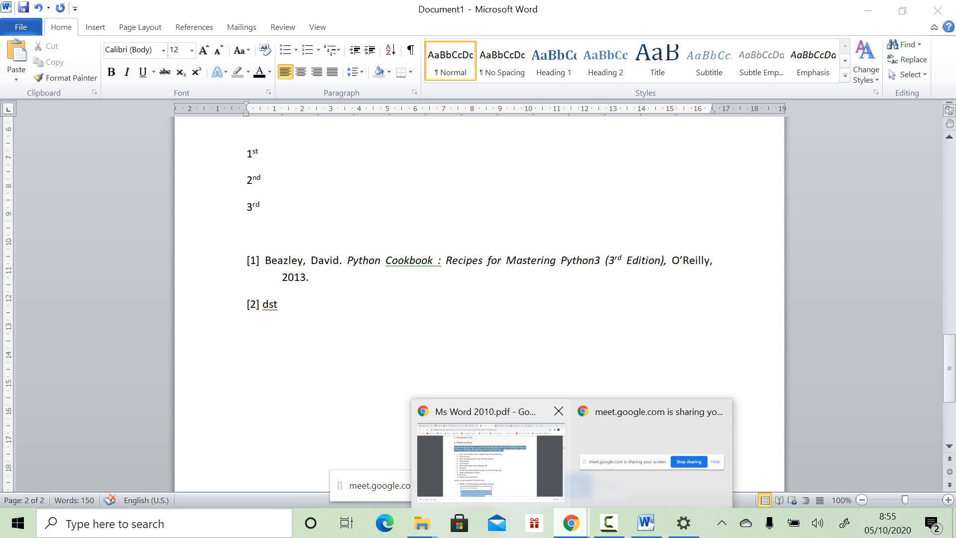
{"action": "left_click", "coordinate": [491, 448]}
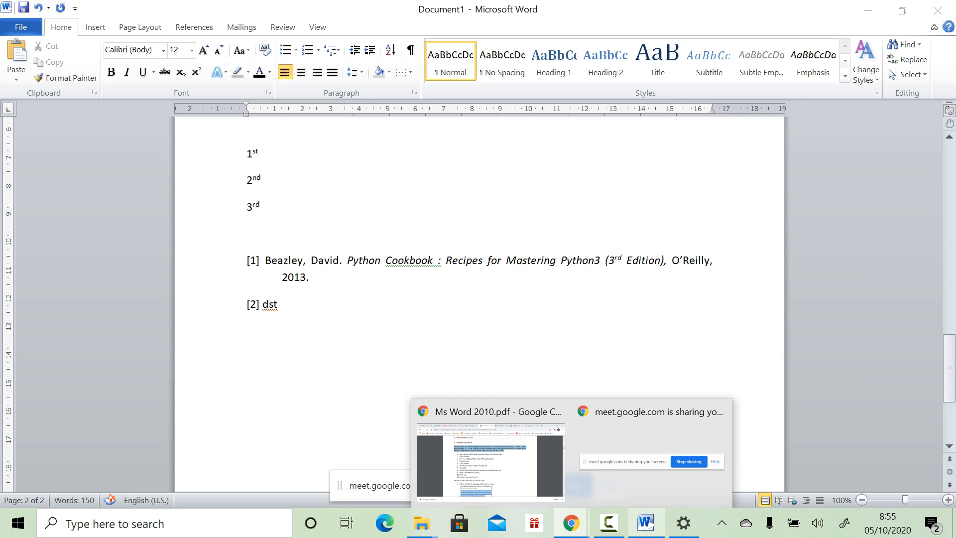
{"action": "left_click", "coordinate": [645, 523]}
Step: Back in Word, add blank lines below '[2] dst'
{"action": "scroll", "coordinate": [478, 298], "scroll_direction": "up", "scroll_amount": 5}
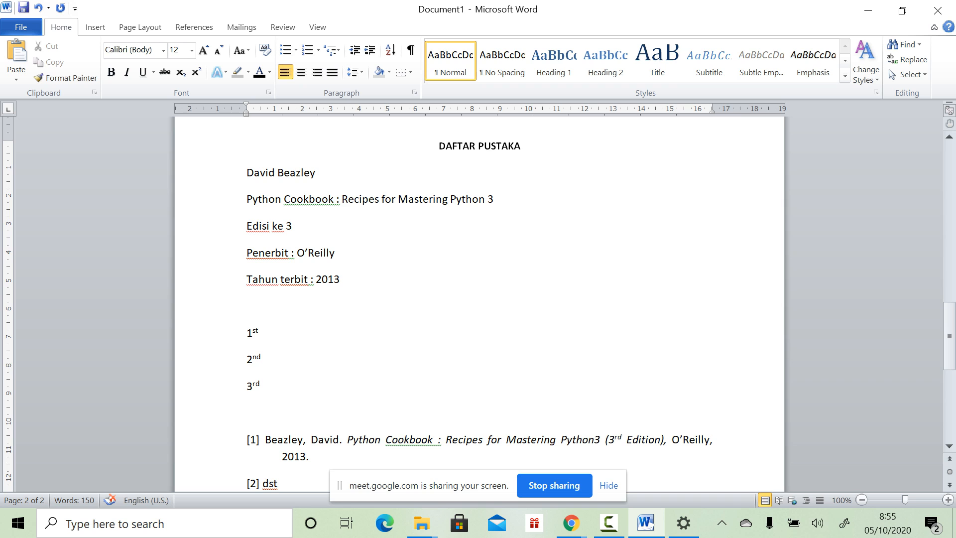
{"action": "scroll", "coordinate": [478, 299], "scroll_direction": "down", "scroll_amount": 2}
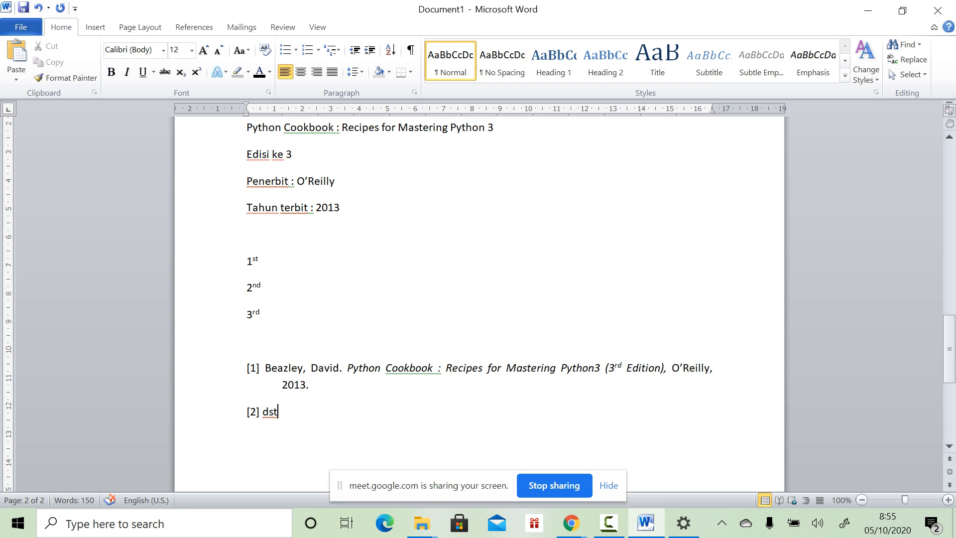
{"action": "key", "text": "Return"}
{"action": "key", "text": "Return"}
{"action": "key", "text": "Return"}
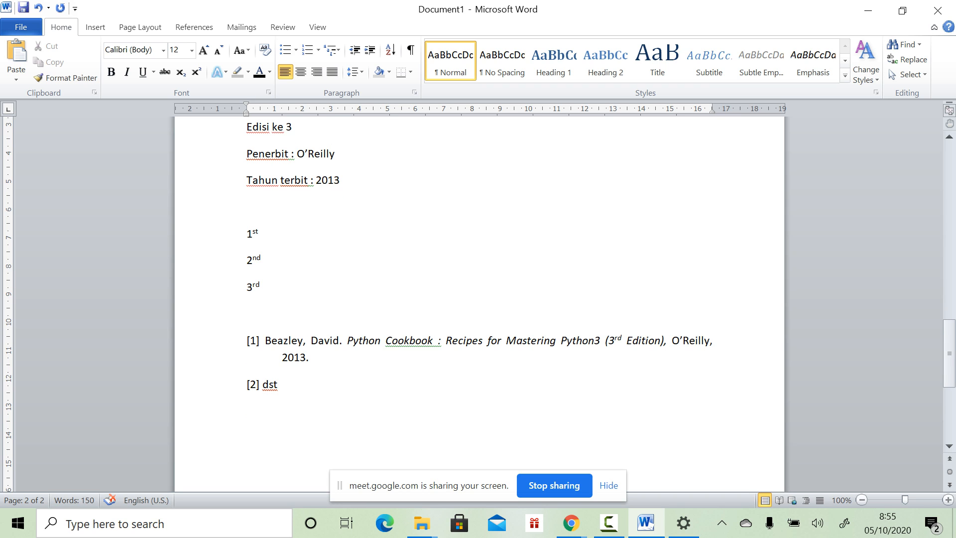
{"action": "scroll", "coordinate": [479, 299], "scroll_direction": "down", "scroll_amount": 4}
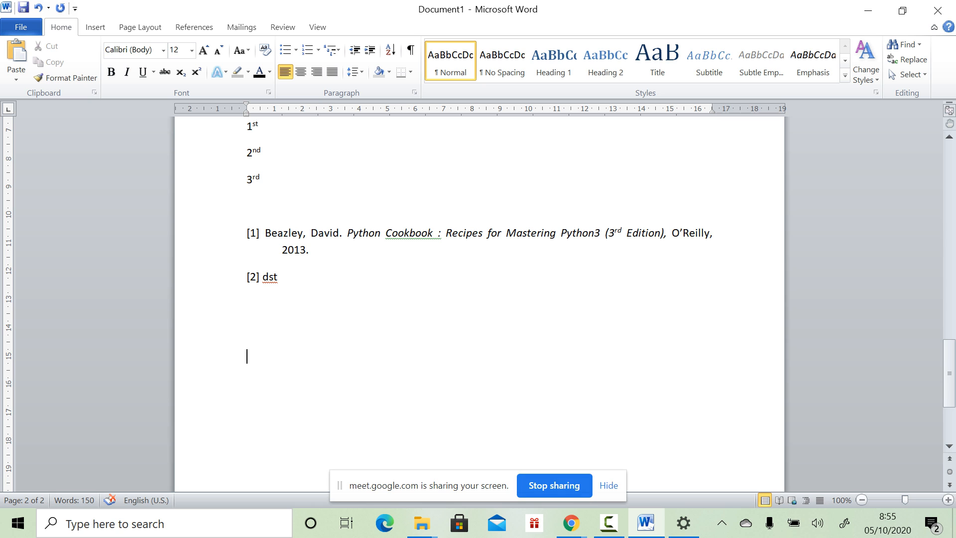
Step: Dismiss the sharing notice and search the first Gmail account for 'ctii'
{"action": "left_click", "coordinate": [608, 485]}
{"action": "left_click", "coordinate": [571, 522]}
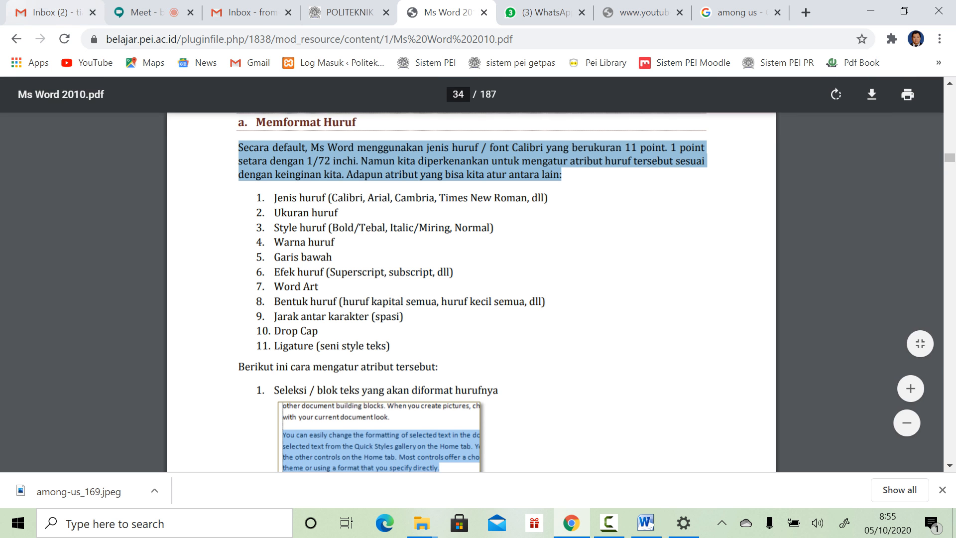
{"action": "left_click", "coordinate": [55, 13]}
{"action": "type", "text": "CTII"}
{"action": "key", "text": "Return"}
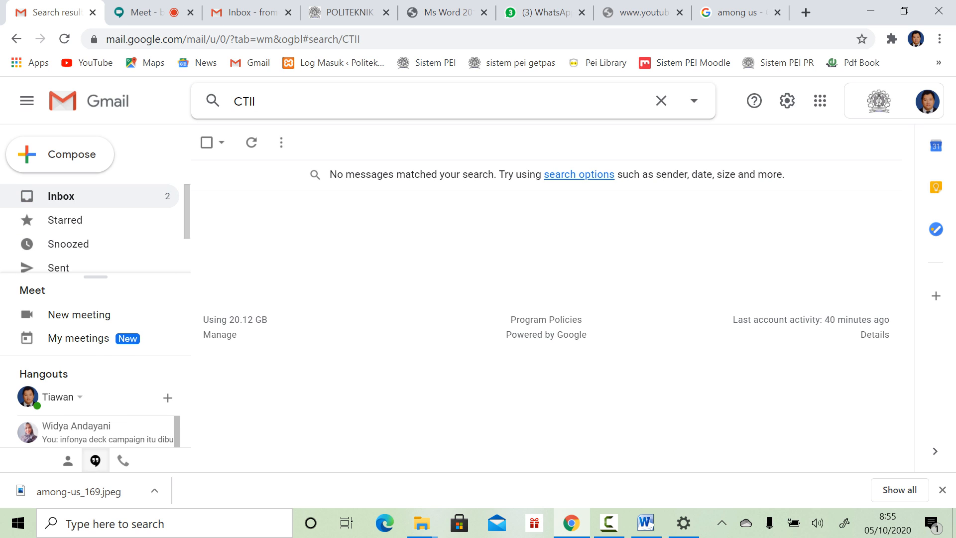
{"action": "left_click", "coordinate": [60, 196]}
{"action": "left_click", "coordinate": [235, 101]}
{"action": "type", "text": "ctii"}
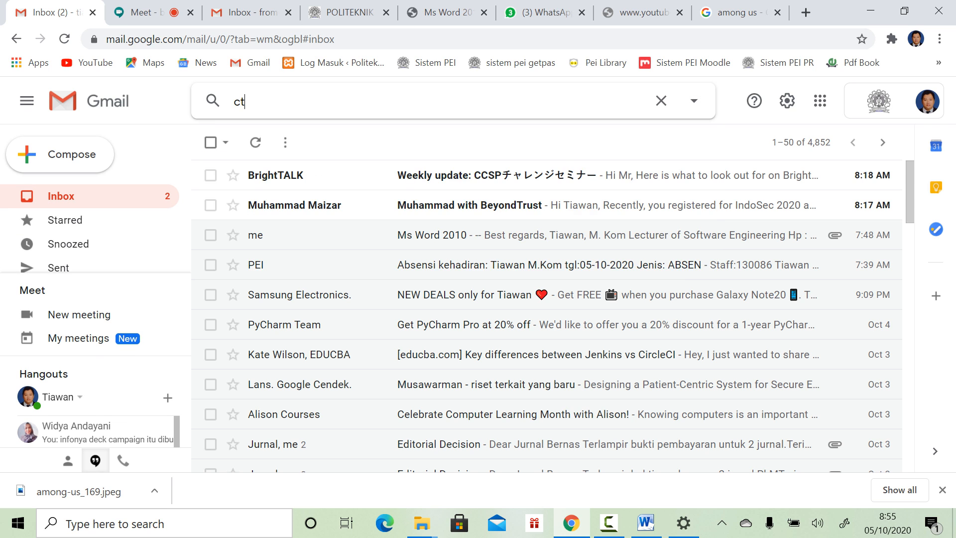
{"action": "key", "text": "Return"}
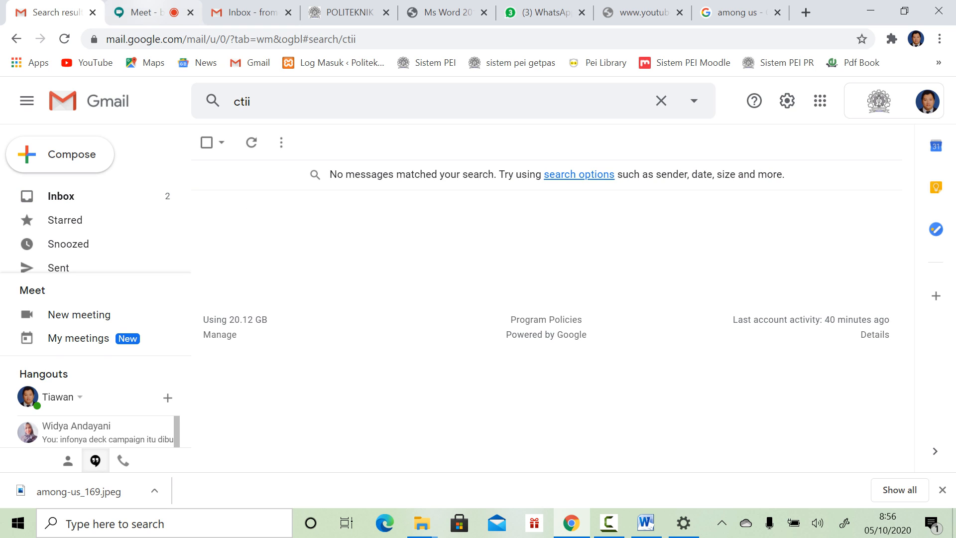
Step: Search the second Gmail account for 'ctii' and open the ctii_Final_7.pdf attachment
{"action": "left_click", "coordinate": [244, 12]}
{"action": "left_click", "coordinate": [259, 101]}
{"action": "type", "text": "ctii"}
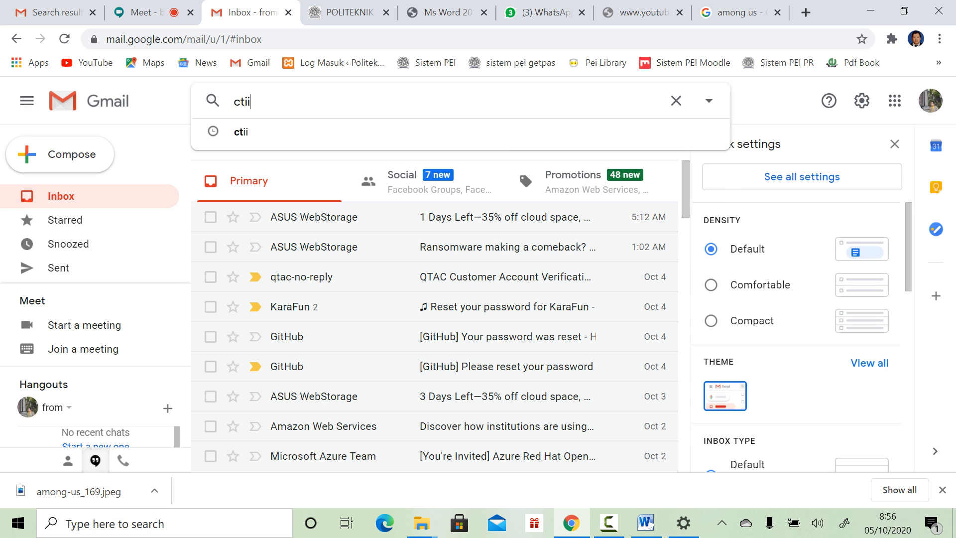
{"action": "key", "text": "Return"}
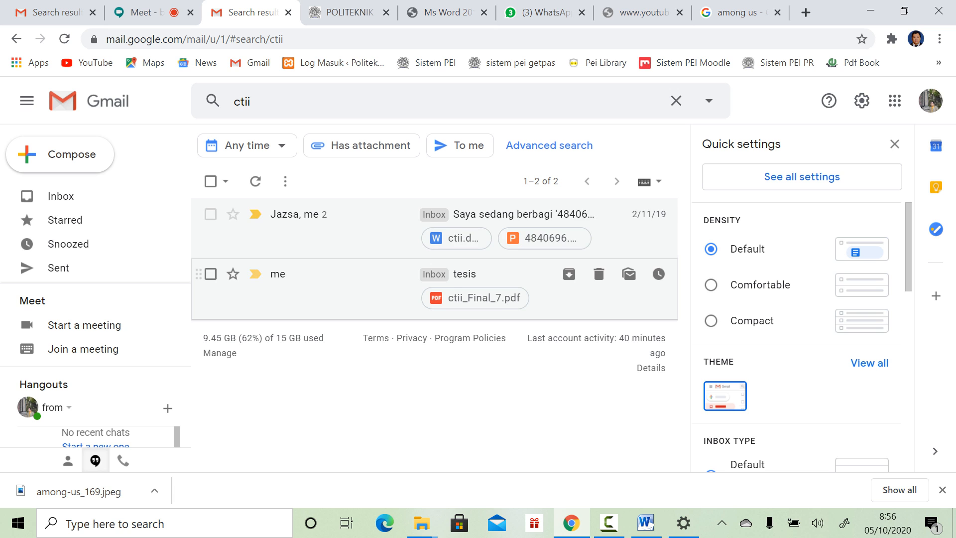
{"action": "left_click", "coordinate": [473, 298]}
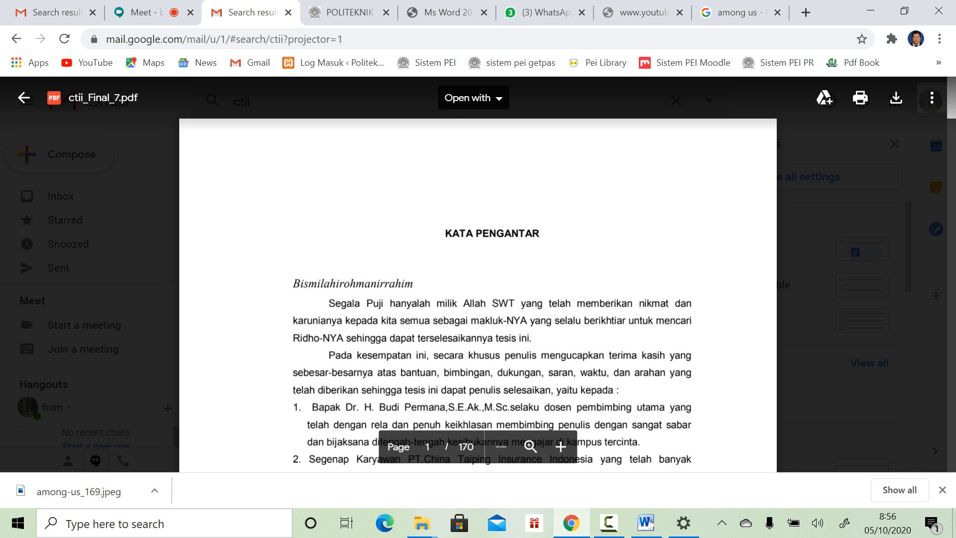
Step: Scroll through the pages of the ctii_Final_7.pdf preview
{"action": "left_click_drag", "start_coordinate": [951, 102], "coordinate": [951, 457]}
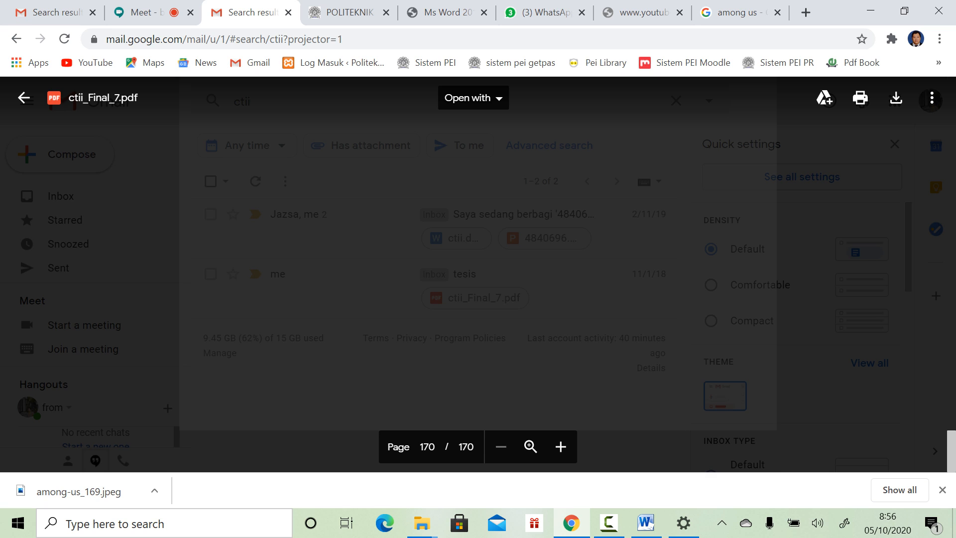
{"action": "left_click_drag", "start_coordinate": [951, 457], "coordinate": [952, 455]}
{"action": "scroll", "coordinate": [478, 274], "scroll_direction": "down", "scroll_amount": 5}
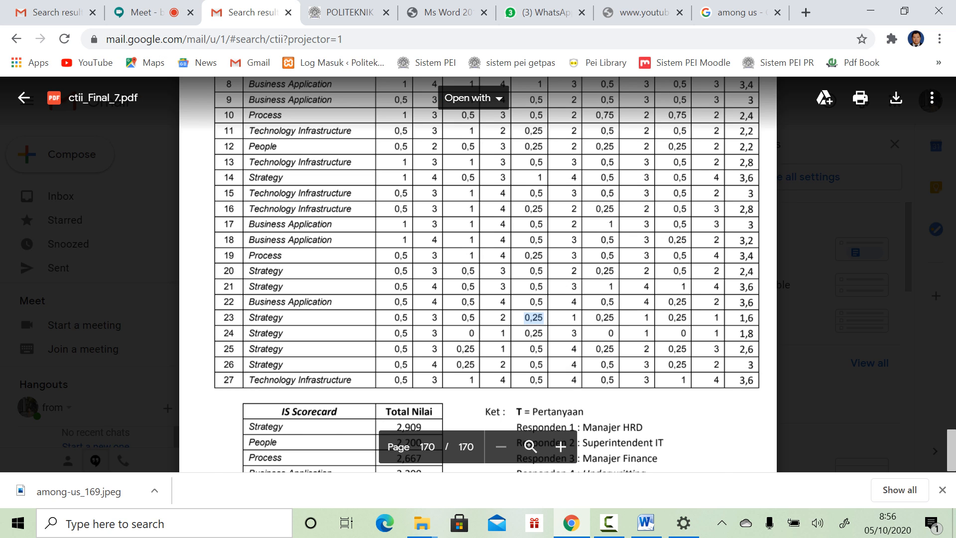
{"action": "scroll", "coordinate": [478, 275], "scroll_direction": "up", "scroll_amount": 15}
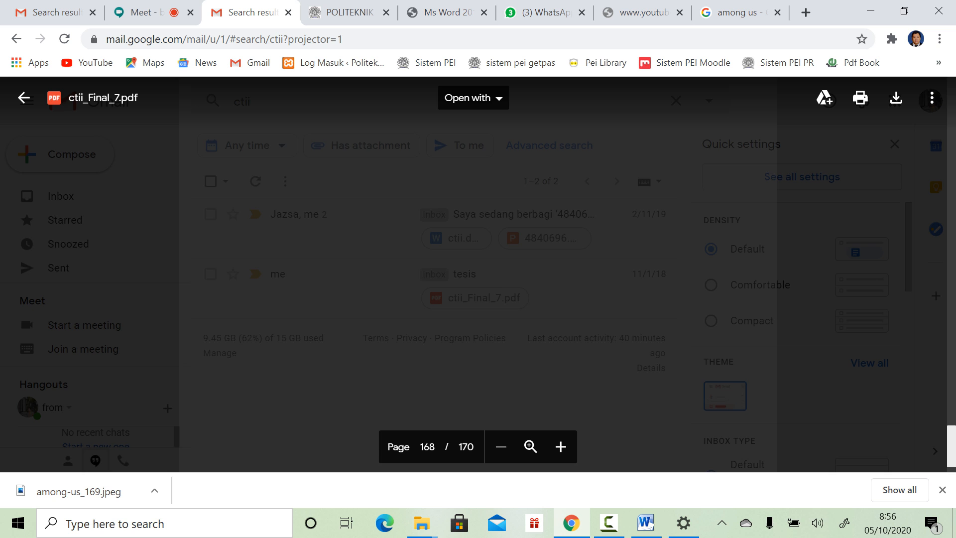
{"action": "scroll", "coordinate": [477, 274], "scroll_direction": "up", "scroll_amount": 10}
{"action": "scroll", "coordinate": [478, 274], "scroll_direction": "up", "scroll_amount": 2}
{"action": "left_click_drag", "start_coordinate": [951, 442], "coordinate": [952, 407]}
{"action": "scroll", "coordinate": [477, 275], "scroll_direction": "down", "scroll_amount": 7}
{"action": "scroll", "coordinate": [478, 275], "scroll_direction": "up", "scroll_amount": 2}
{"action": "scroll", "coordinate": [478, 274], "scroll_direction": "down", "scroll_amount": 2}
Step: Stop presenting in Google Meet, re-share the entire screen, and return to the PDF tab
{"action": "left_click", "coordinate": [146, 12]}
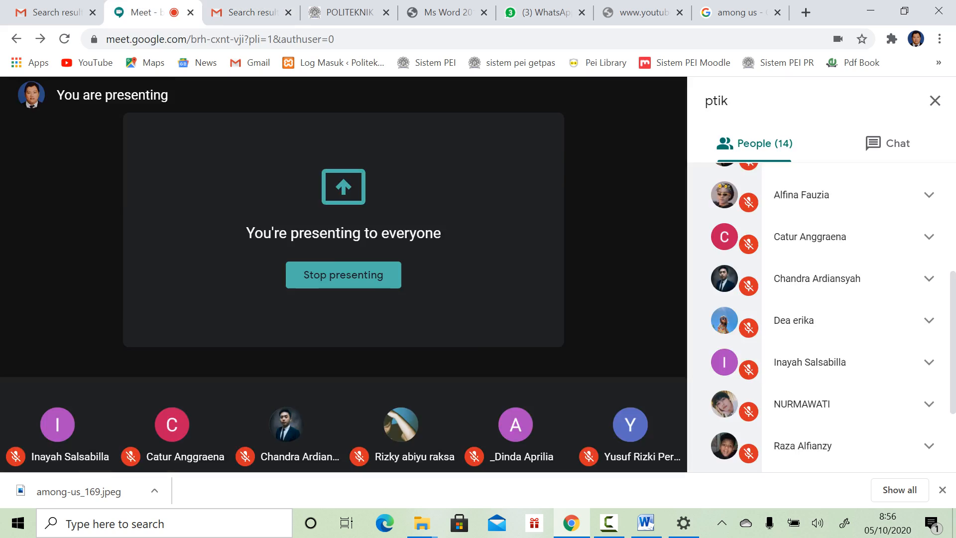
{"action": "left_click", "coordinate": [343, 274]}
{"action": "left_click", "coordinate": [585, 438]}
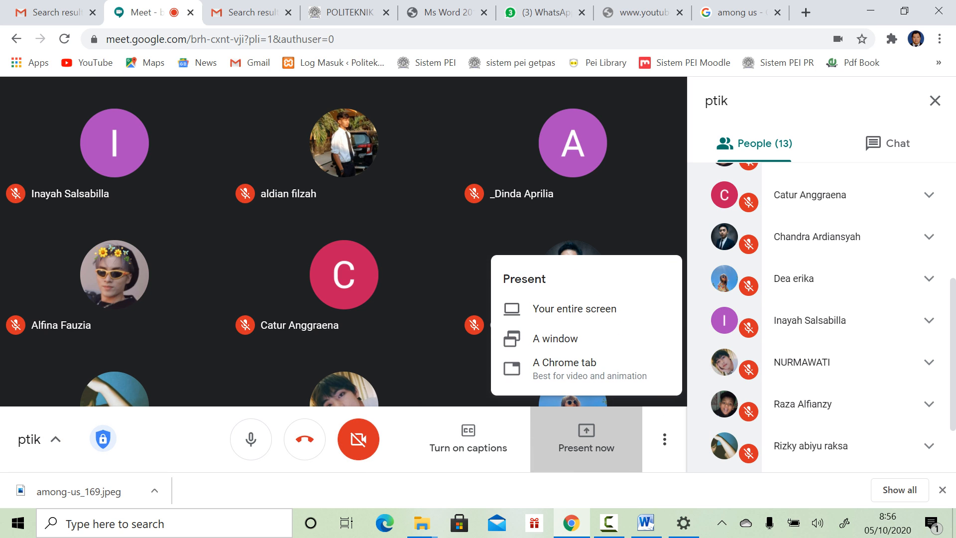
{"action": "left_click", "coordinate": [575, 309]}
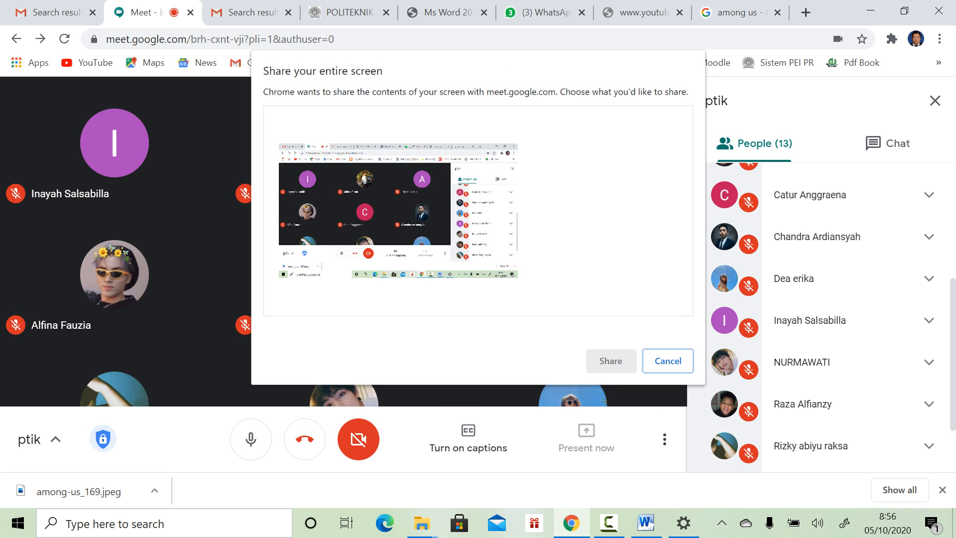
{"action": "left_click", "coordinate": [398, 211]}
{"action": "left_click", "coordinate": [611, 360]}
{"action": "left_click", "coordinate": [252, 12]}
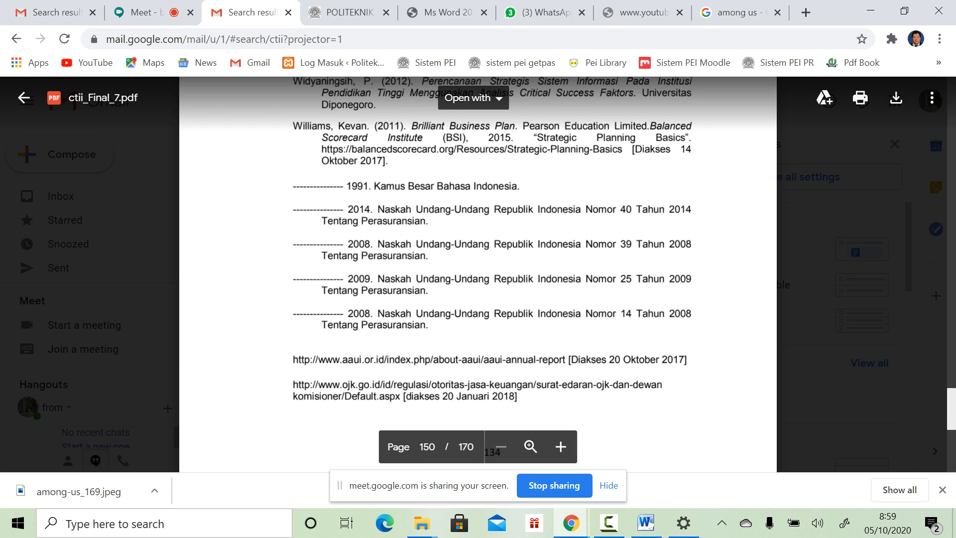
Step: Load the belajar.pei.ac.id learning site in the spare image-search browser tab
{"action": "key", "text": "ctrl+Tab"}
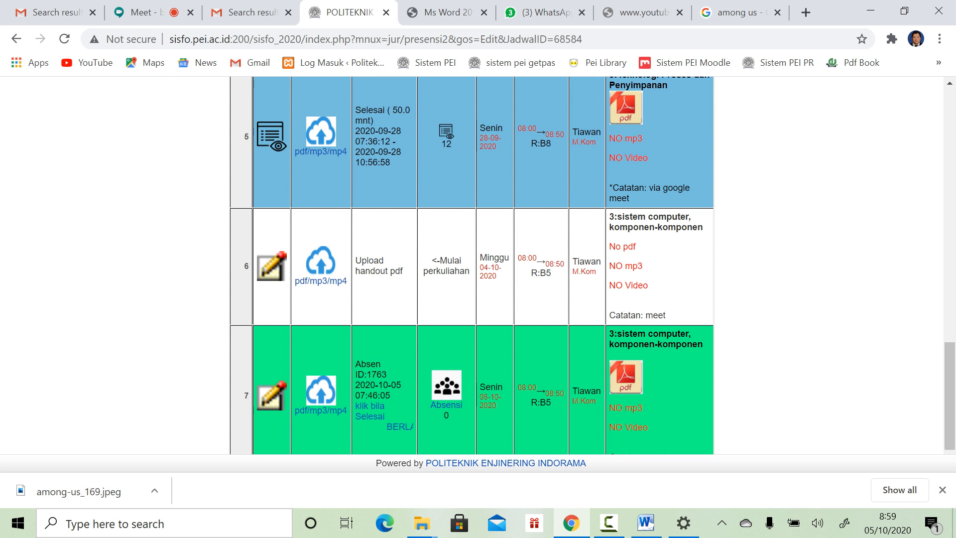
{"action": "key", "text": "ctrl+Tab"}
{"action": "key", "text": "ctrl+shift+Tab"}
{"action": "key", "text": "ctrl+shift+Tab"}
{"action": "key", "text": "ctrl+shift+Tab"}
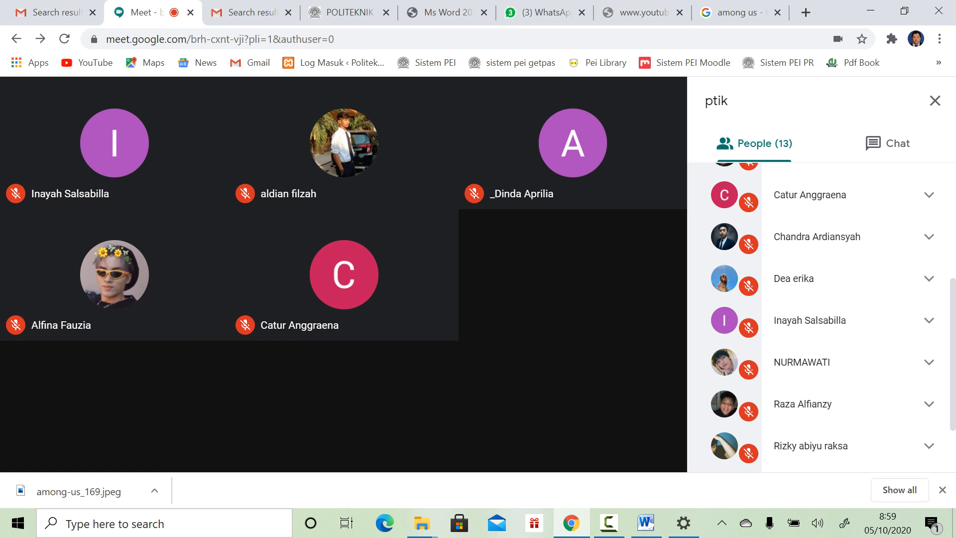
{"action": "key", "text": "ctrl+7"}
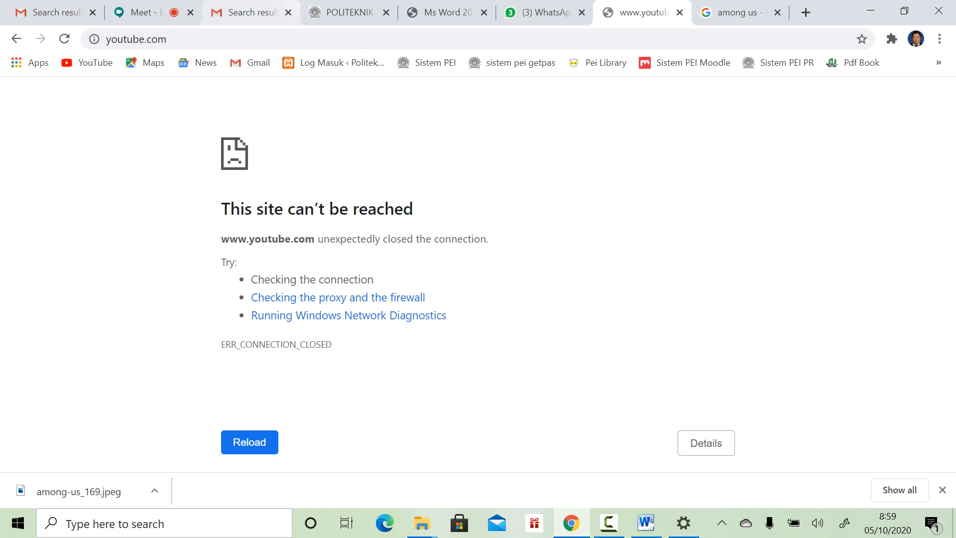
{"action": "key", "text": "ctrl+4"}
{"action": "key", "text": "ctrl+Tab"}
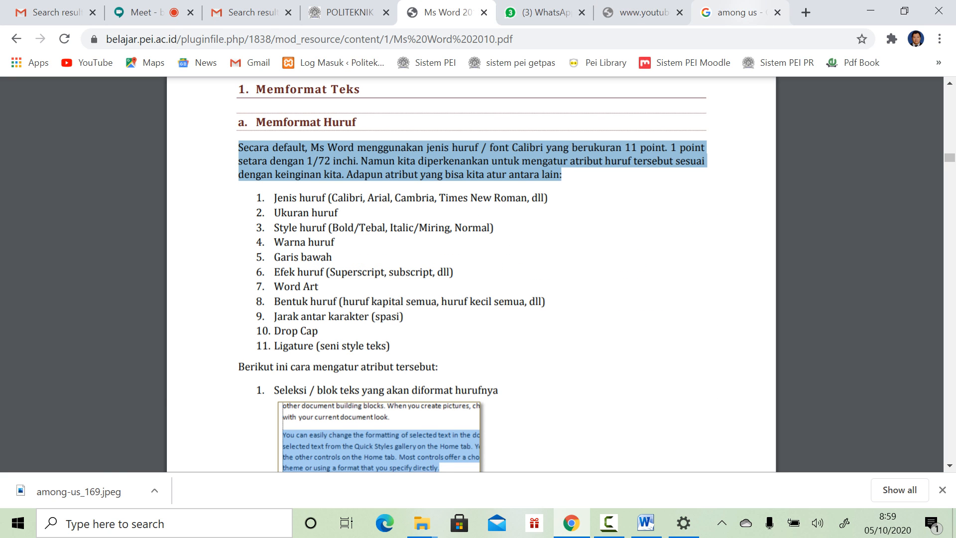
{"action": "left_click", "coordinate": [732, 12]}
{"action": "left_click", "coordinate": [700, 39]}
{"action": "type", "text": "belajar.pei.ac.id"}
{"action": "key", "text": "Return"}
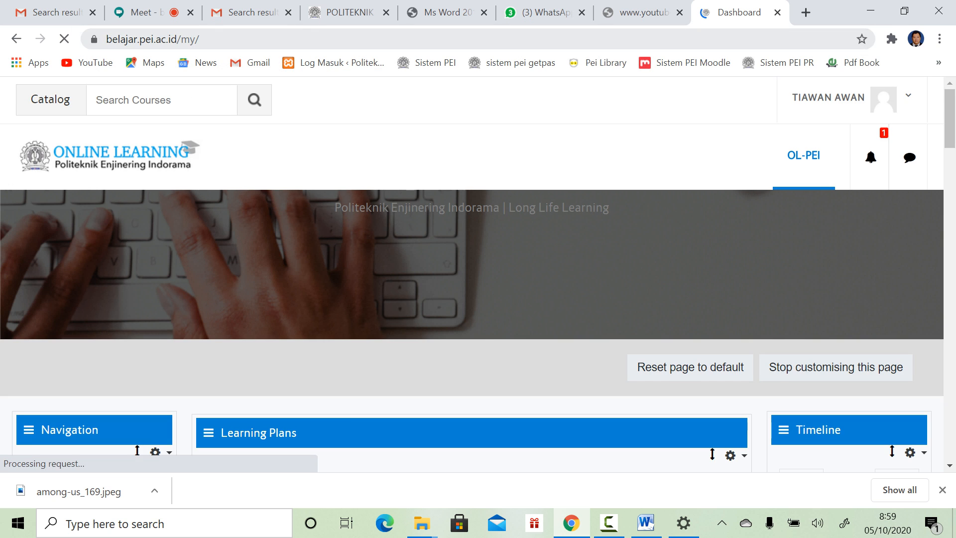
Step: Open the Pengantar Teknologi Informasi dan Komunikasi course
{"action": "scroll", "coordinate": [477, 306], "scroll_direction": "down", "scroll_amount": 10}
{"action": "scroll", "coordinate": [478, 306], "scroll_direction": "down", "scroll_amount": 2}
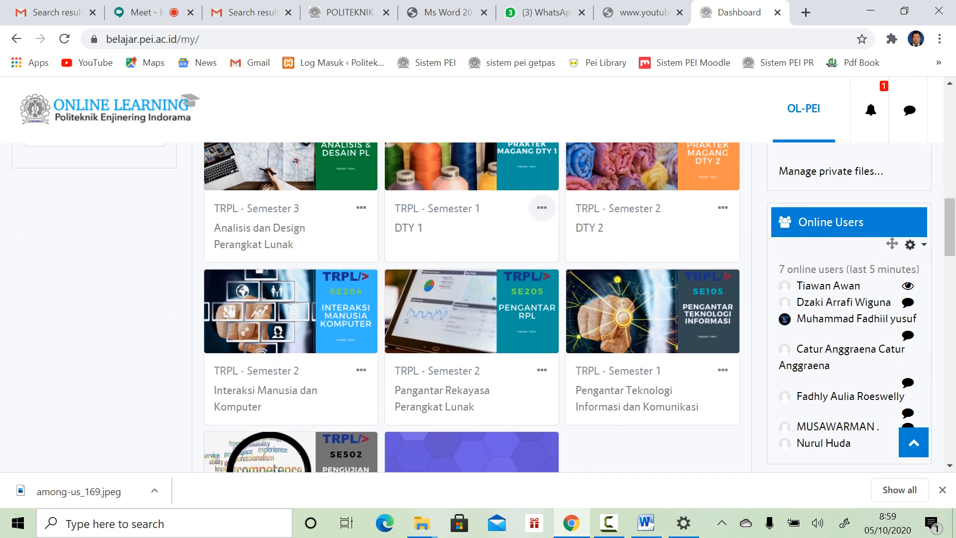
{"action": "scroll", "coordinate": [478, 307], "scroll_direction": "up", "scroll_amount": 5}
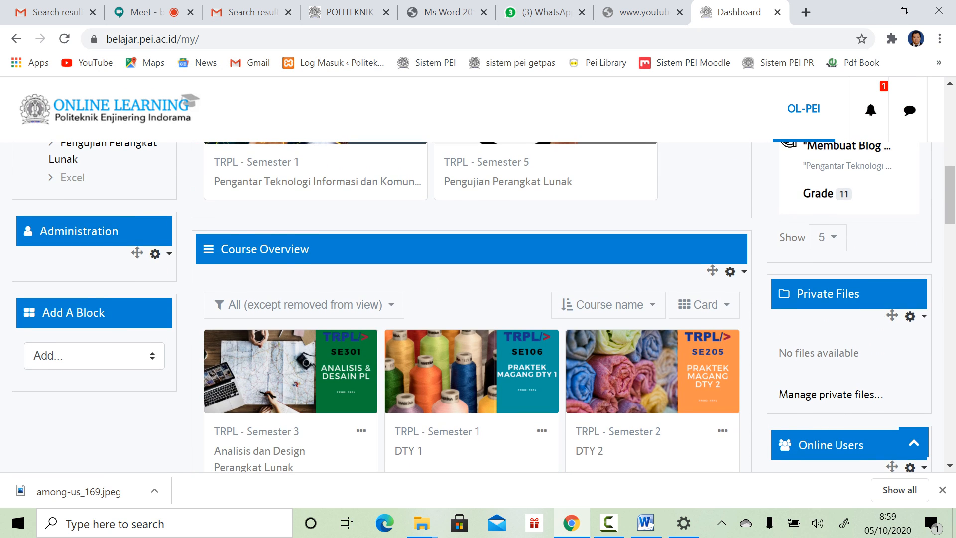
{"action": "left_click", "coordinate": [317, 181]}
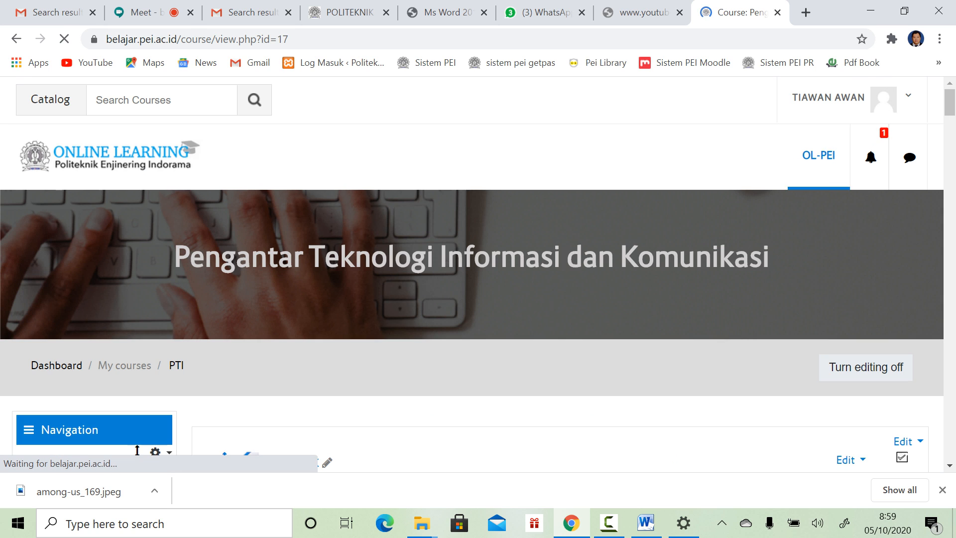
Step: Add a new Assignment activity to section 3, Hardware Basic & Productivity Applications
{"action": "scroll", "coordinate": [317, 181], "scroll_direction": "down", "scroll_amount": 3}
{"action": "scroll", "coordinate": [317, 181], "scroll_direction": "down", "scroll_amount": 15}
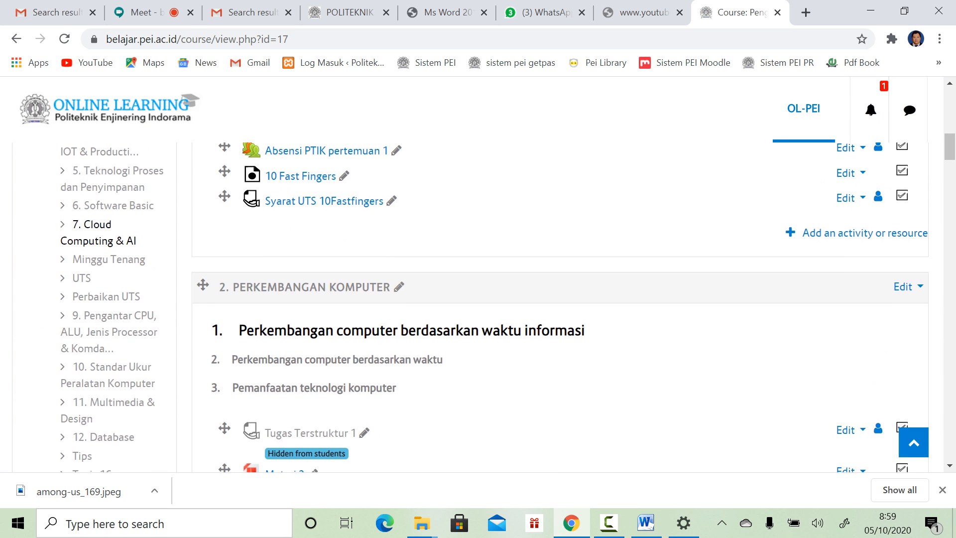
{"action": "scroll", "coordinate": [812, 304], "scroll_direction": "down", "scroll_amount": 3}
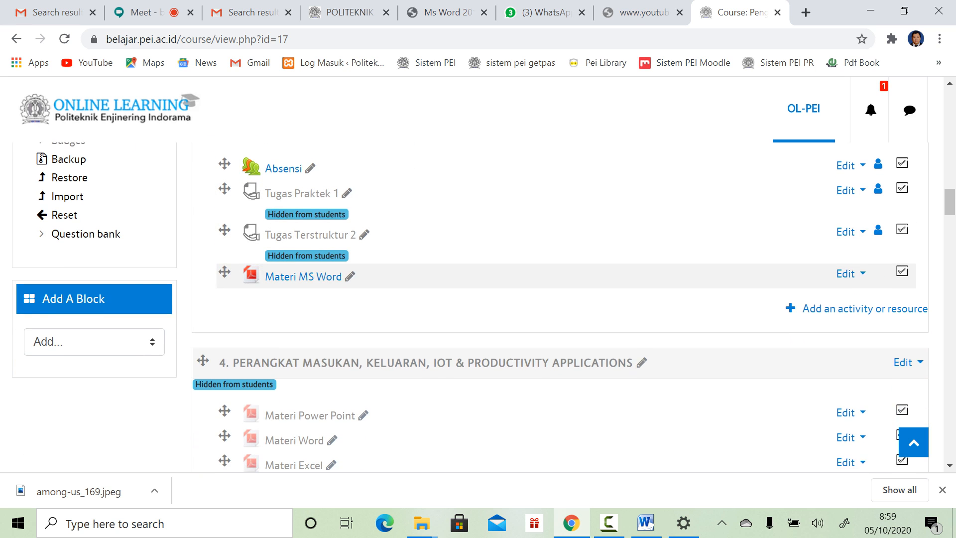
{"action": "scroll", "coordinate": [846, 328], "scroll_direction": "up", "scroll_amount": 3}
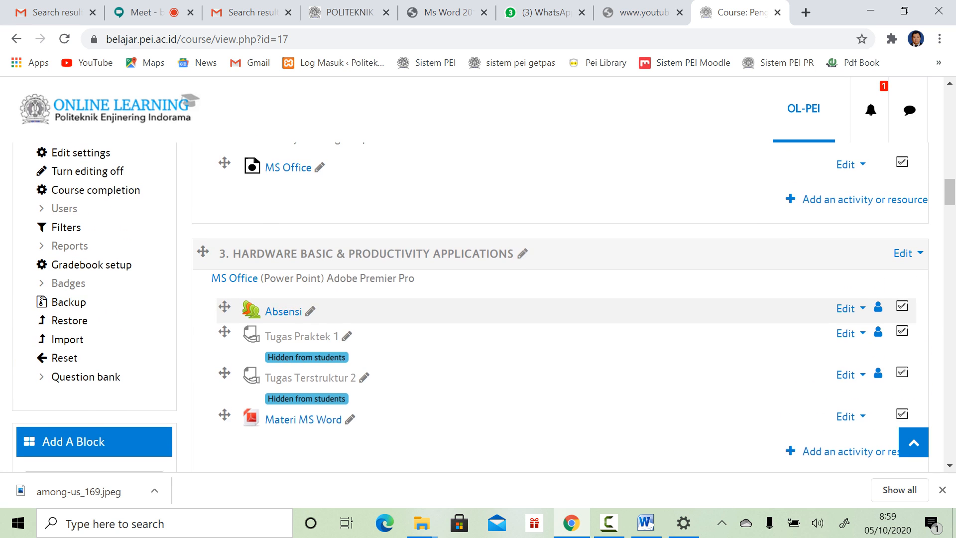
{"action": "left_click", "coordinate": [846, 453]}
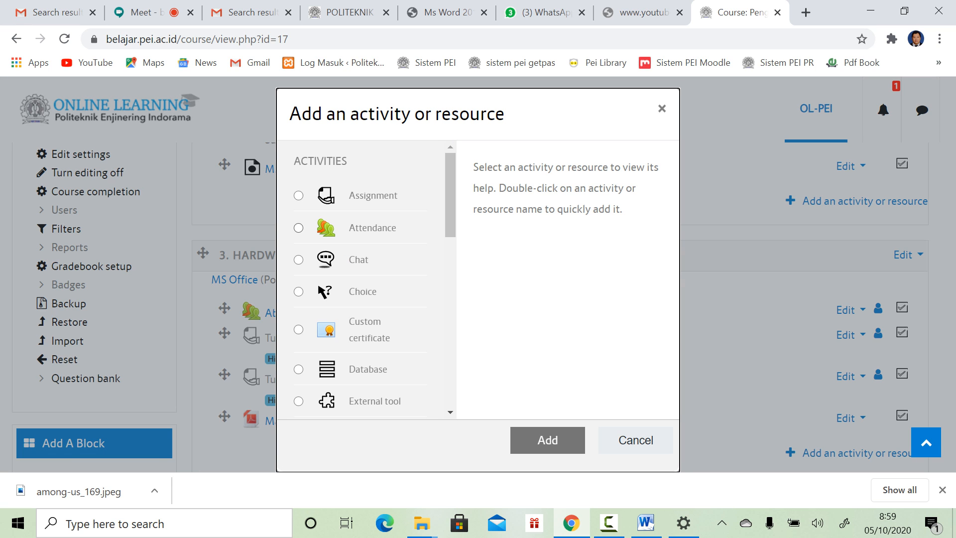
{"action": "left_click", "coordinate": [372, 195]}
{"action": "left_click", "coordinate": [548, 440]}
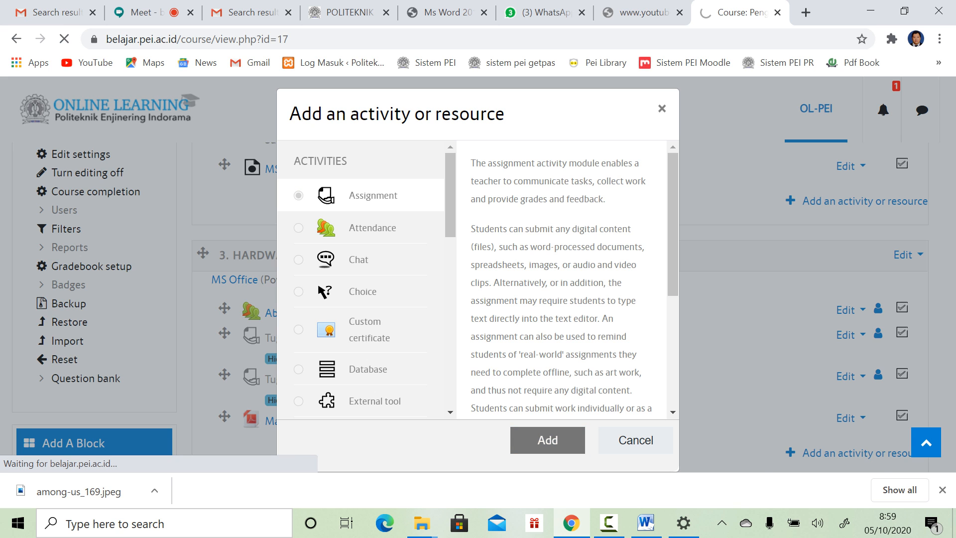
{"action": "scroll", "coordinate": [498, 298], "scroll_direction": "down", "scroll_amount": 8}
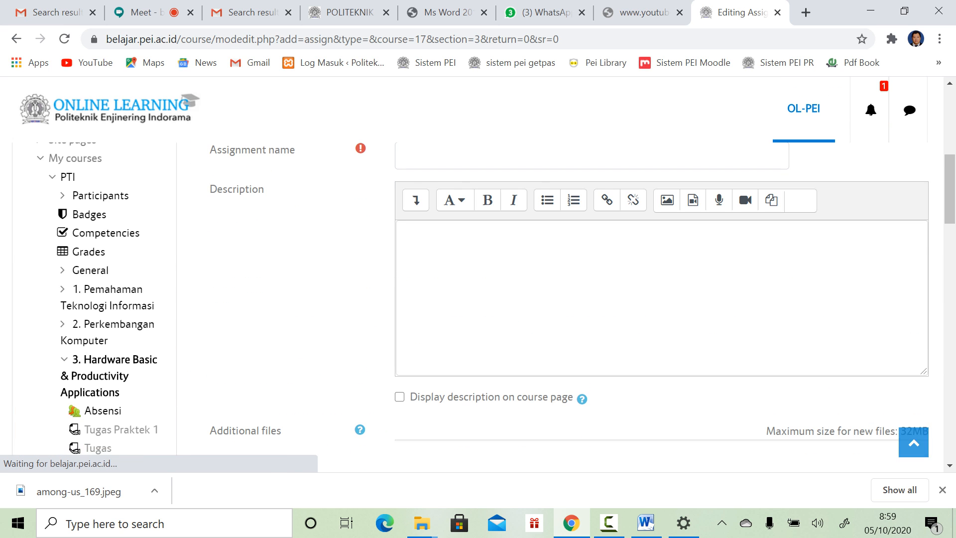
Step: Name the assignment 'Praktikum' and describe it as 'Penggunaan Styling dan Daftar Pustaka'
{"action": "left_click", "coordinate": [498, 156]}
{"action": "scroll", "coordinate": [498, 157], "scroll_direction": "up", "scroll_amount": 1}
{"action": "type", "text": "Pr"}
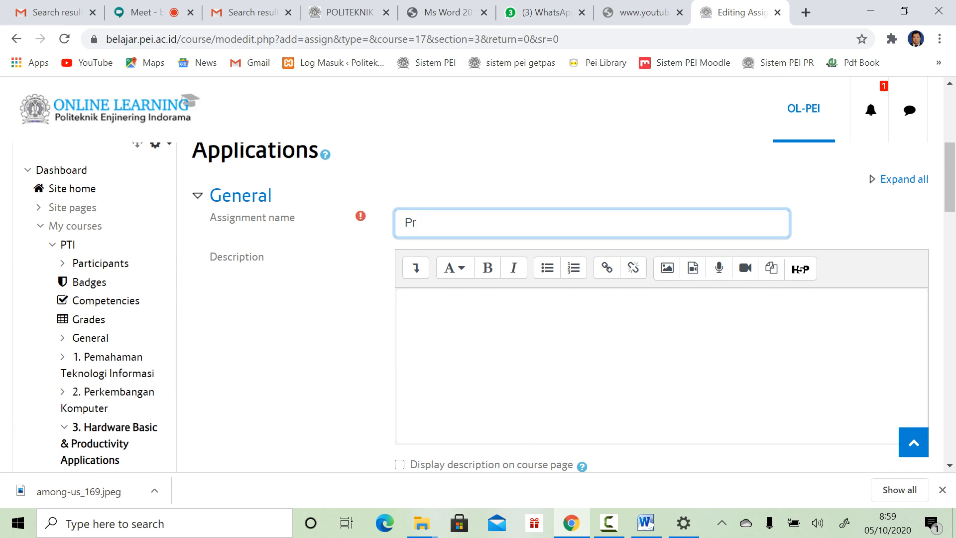
{"action": "type", "text": "aktikum"}
{"action": "left_click", "coordinate": [405, 303]}
{"action": "type", "text": "Pengun"}
{"action": "key", "text": "BackSpace"}
{"action": "key", "text": "BackSpace"}
{"action": "type", "text": "gu"}
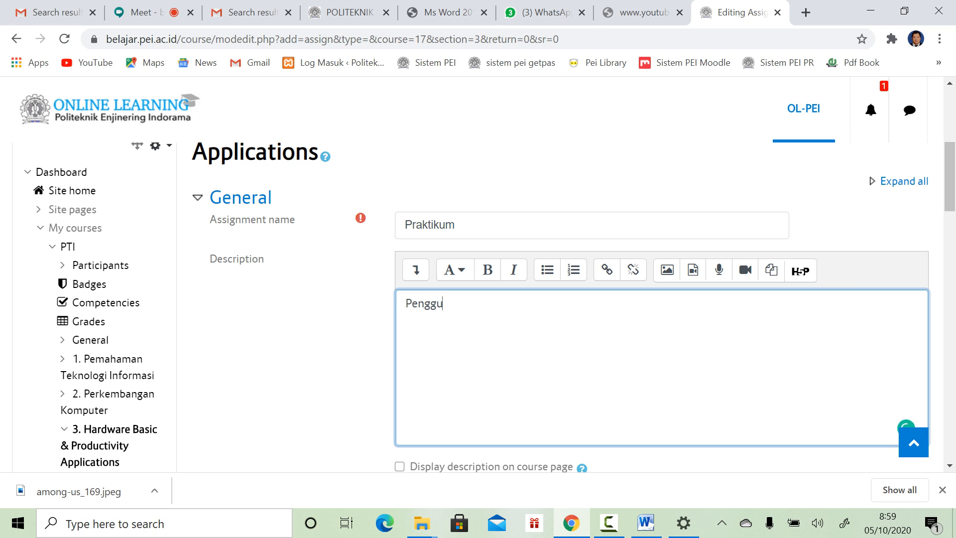
{"action": "type", "text": "naan Styling dan Daftar Pustaa"}
{"action": "key", "text": "BackSpace"}
{"action": "type", "text": "ka"}
Step: Show the description on the course page, save the assignment, and return to Meet
{"action": "scroll", "coordinate": [494, 307], "scroll_direction": "down", "scroll_amount": 1}
{"action": "left_click", "coordinate": [400, 392]}
{"action": "scroll", "coordinate": [399, 392], "scroll_direction": "down", "scroll_amount": 7}
{"action": "scroll", "coordinate": [483, 307], "scroll_direction": "down", "scroll_amount": 10}
{"action": "left_click", "coordinate": [481, 347]}
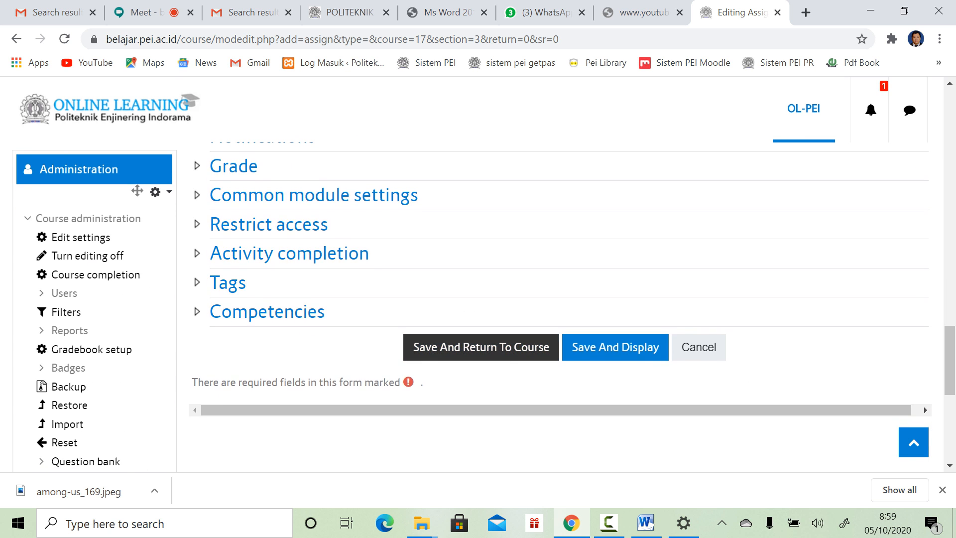
{"action": "left_click", "coordinate": [150, 13]}
Step: Present the Moodle course browser tab to the Google Meet call
{"action": "left_click", "coordinate": [586, 438]}
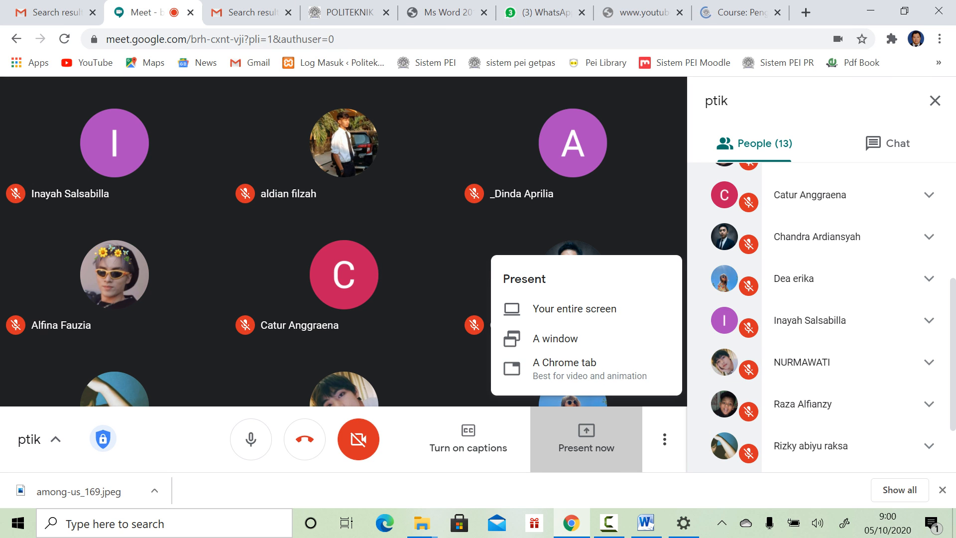
{"action": "left_click", "coordinate": [589, 369]}
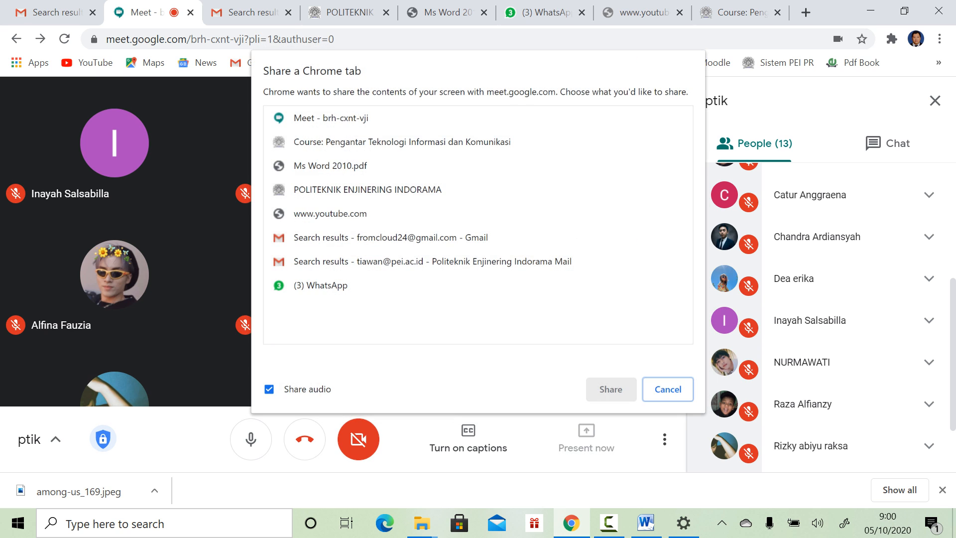
{"action": "left_click", "coordinate": [402, 142]}
{"action": "left_click", "coordinate": [610, 389]}
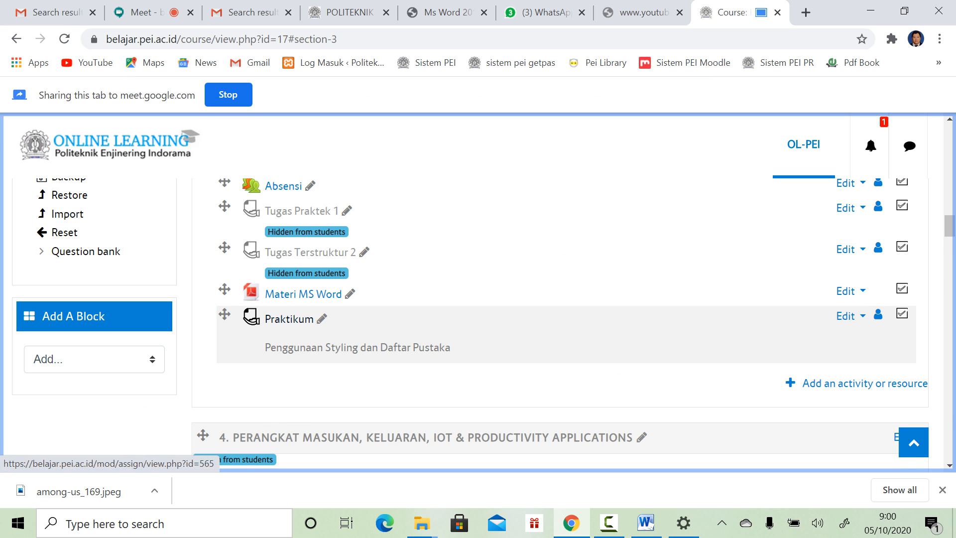
Step: Open the Praktikum assignment and highlight its title 'Penggunaan Styling dan Daftar Pustaka'
{"action": "left_click", "coordinate": [289, 318]}
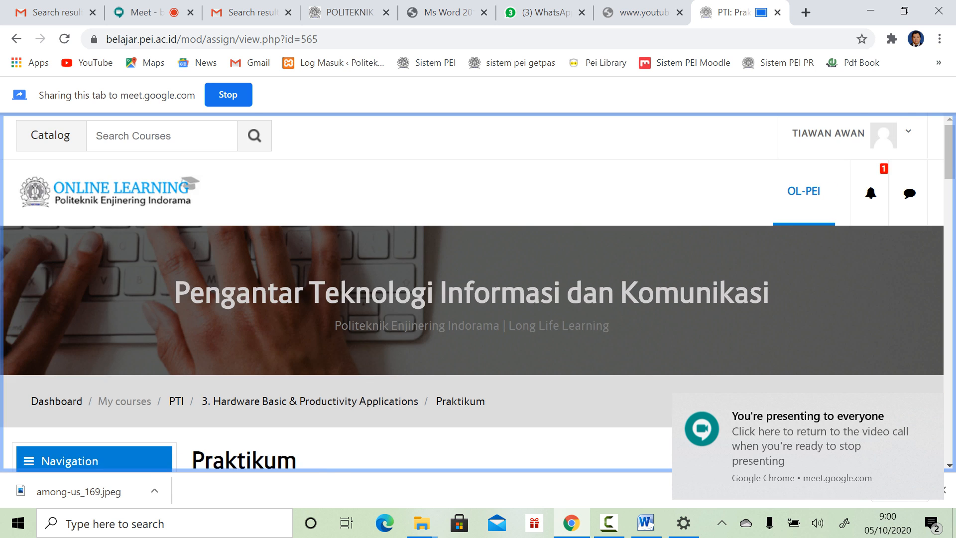
{"action": "scroll", "coordinate": [493, 324], "scroll_direction": "down", "scroll_amount": 8}
{"action": "scroll", "coordinate": [559, 324], "scroll_direction": "up", "scroll_amount": 3}
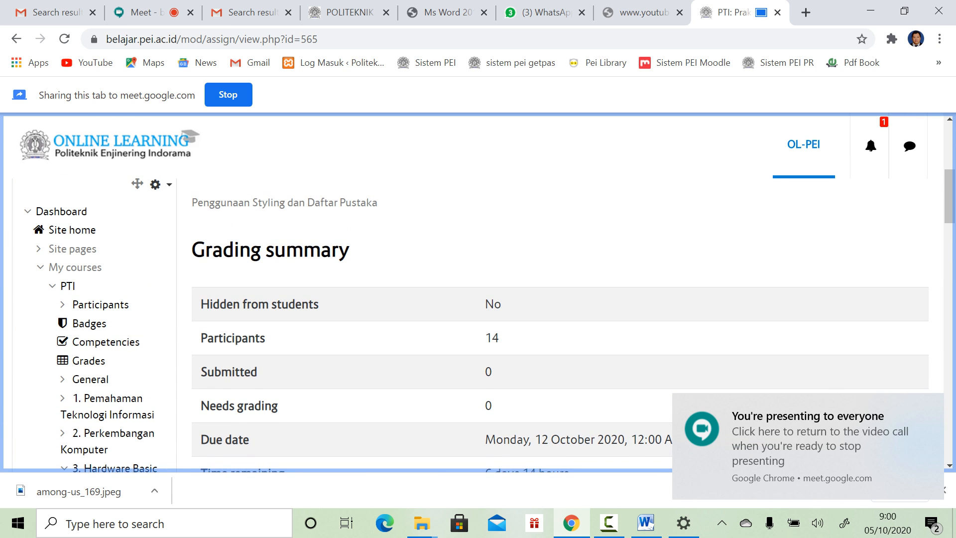
{"action": "left_click_drag", "start_coordinate": [226, 202], "coordinate": [377, 202]}
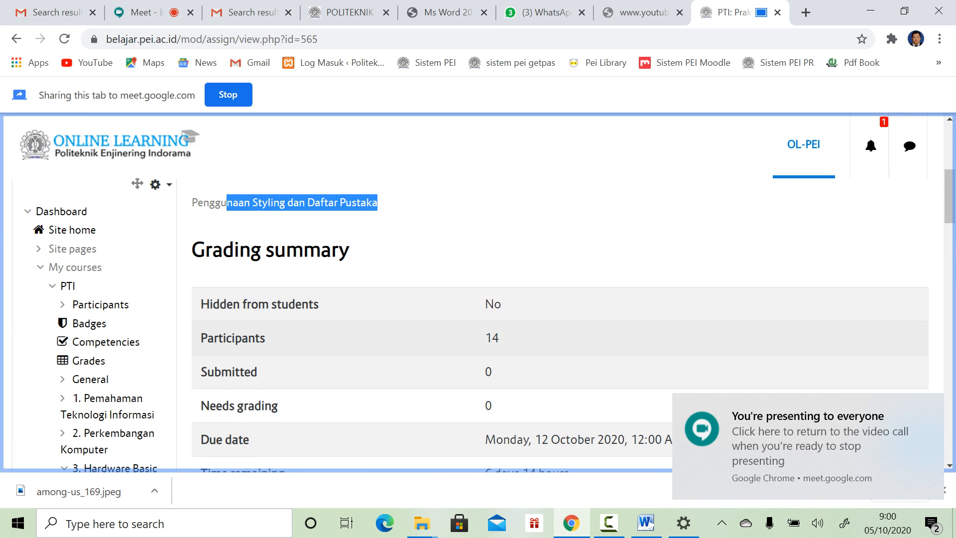
{"action": "left_click_drag", "start_coordinate": [197, 202], "coordinate": [378, 202]}
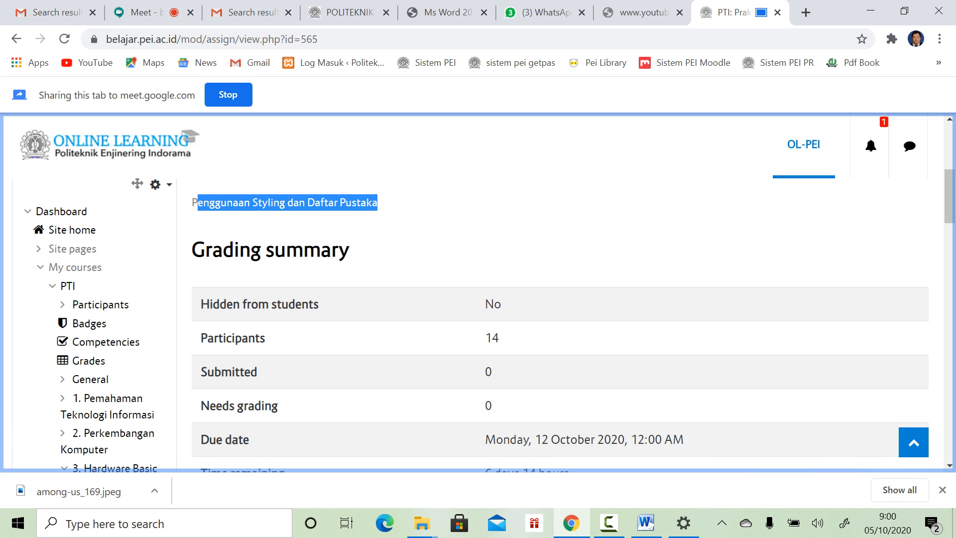
{"action": "left_click", "coordinate": [150, 13]}
{"action": "left_click", "coordinate": [731, 12]}
Step: Dismiss the downloads list and read the Dosen TRPL PEI and PEI chats in WhatsApp Web
{"action": "left_click", "coordinate": [145, 13]}
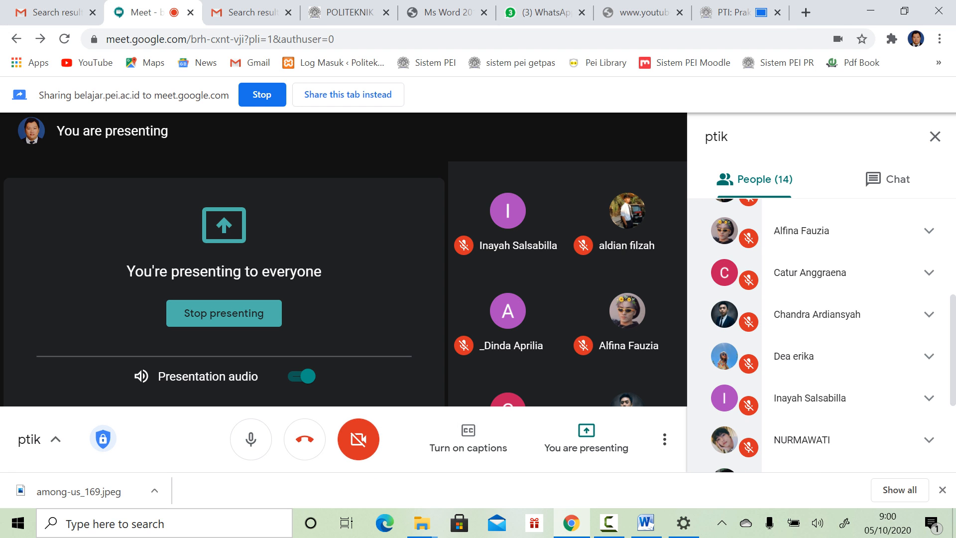
{"action": "left_click", "coordinate": [941, 489]}
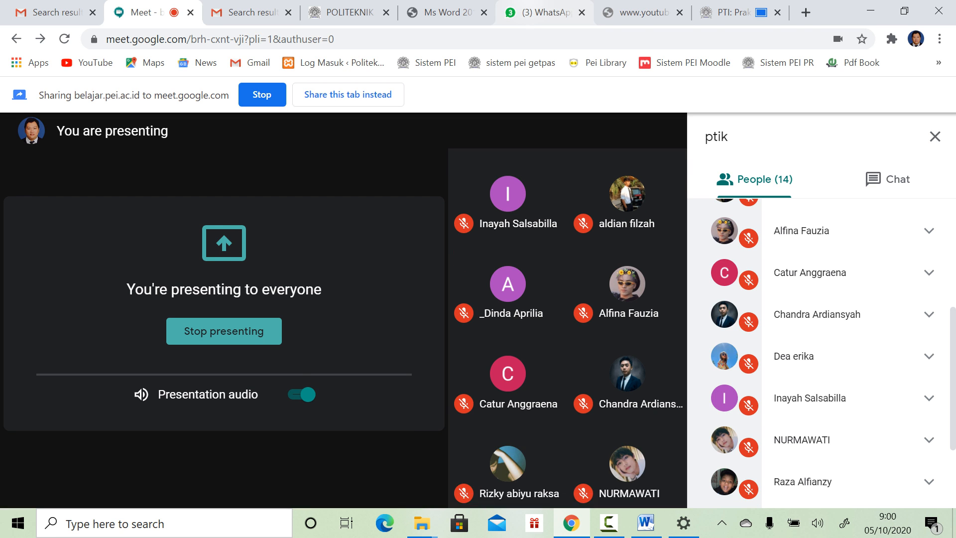
{"action": "left_click", "coordinate": [545, 12]}
{"action": "left_click", "coordinate": [169, 294]}
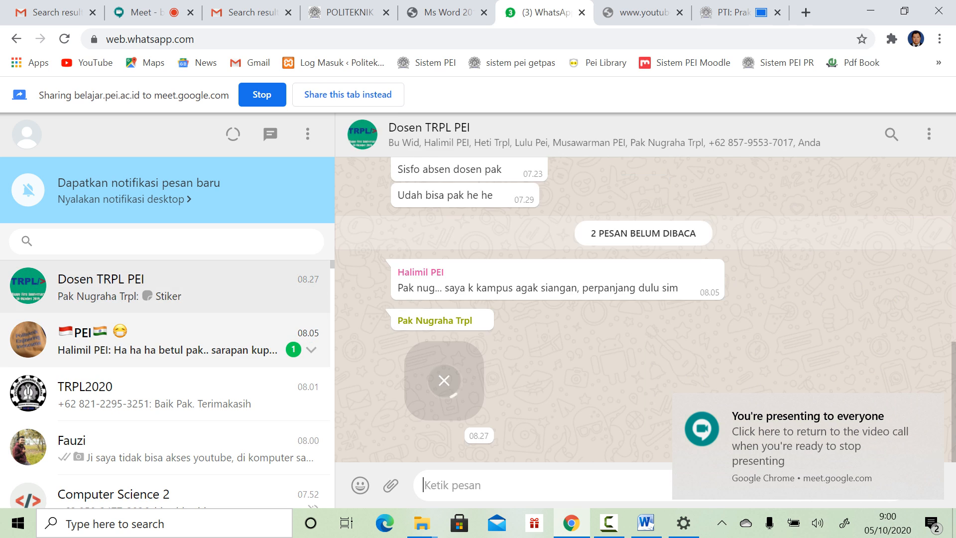
{"action": "left_click", "coordinate": [169, 335]}
{"action": "left_click", "coordinate": [169, 299]}
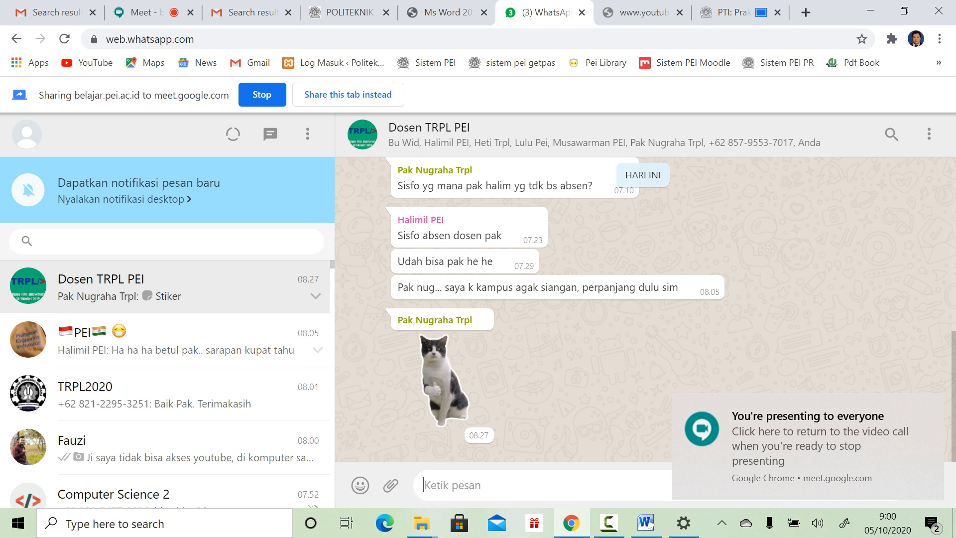
Step: Return to the shared Praktikum tab and stop presenting it
{"action": "left_click", "coordinate": [149, 12]}
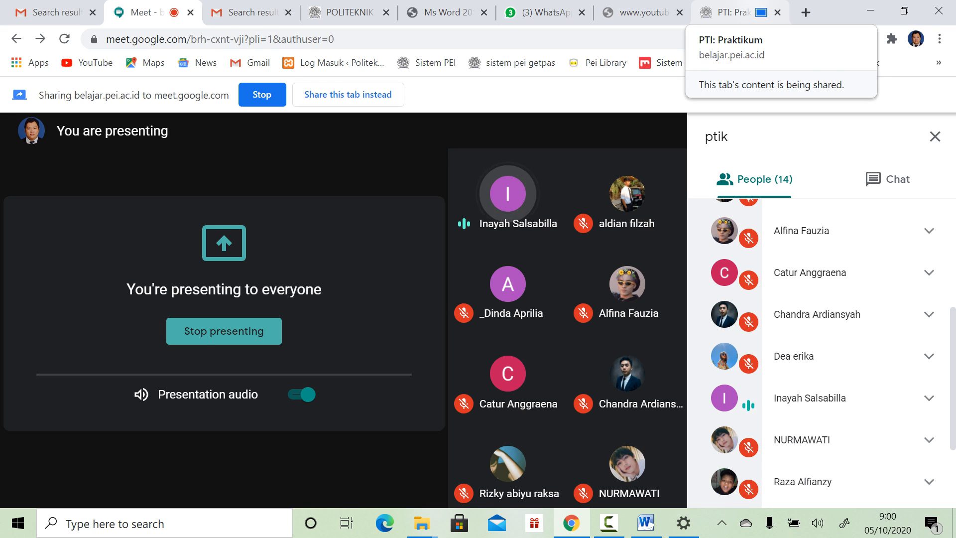
{"action": "left_click", "coordinate": [732, 12]}
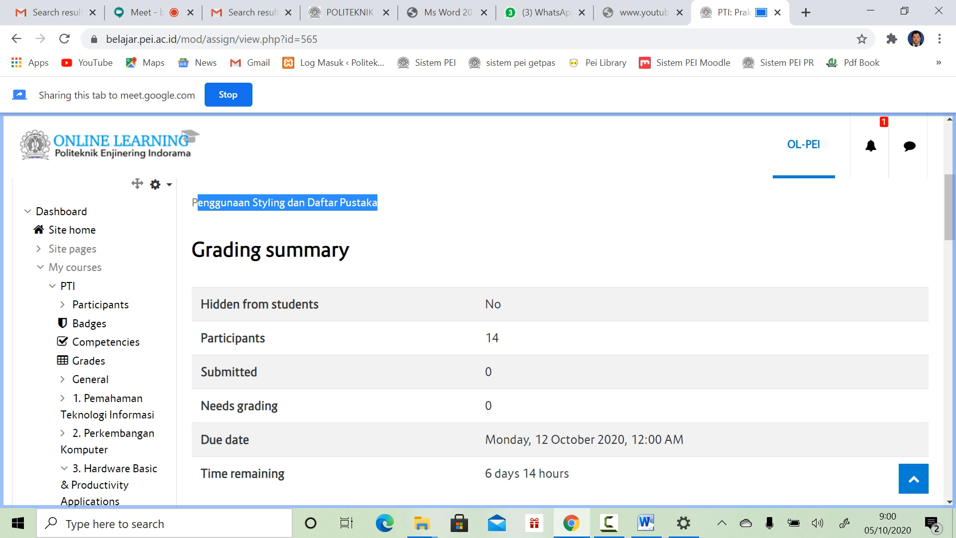
{"action": "left_click", "coordinate": [228, 95]}
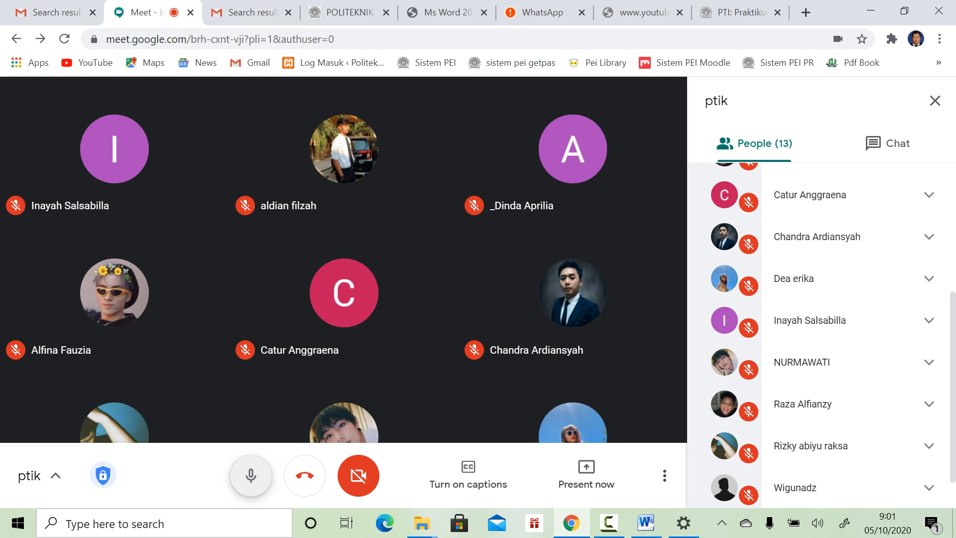
Step: Toggle the Meet microphone off and then back on
{"action": "left_click", "coordinate": [251, 475]}
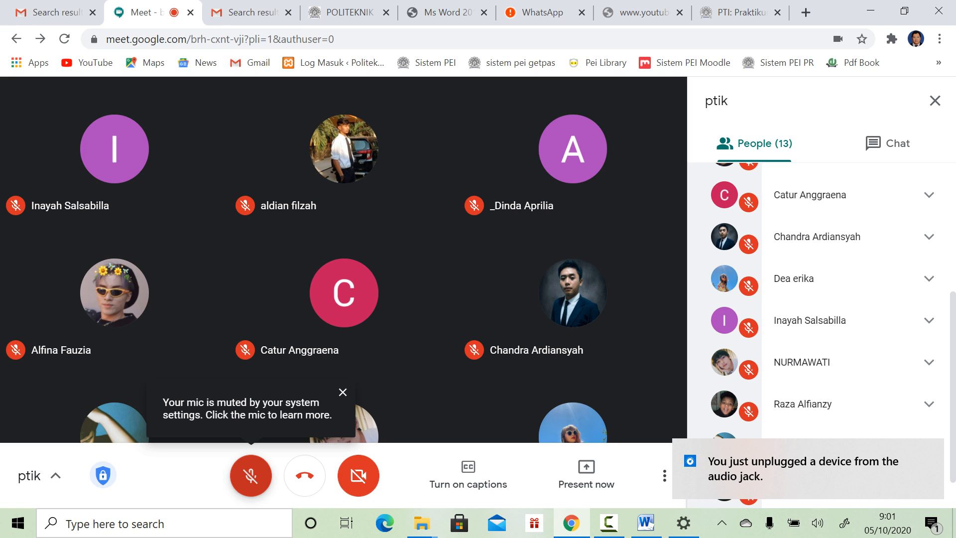
{"action": "left_click", "coordinate": [251, 475]}
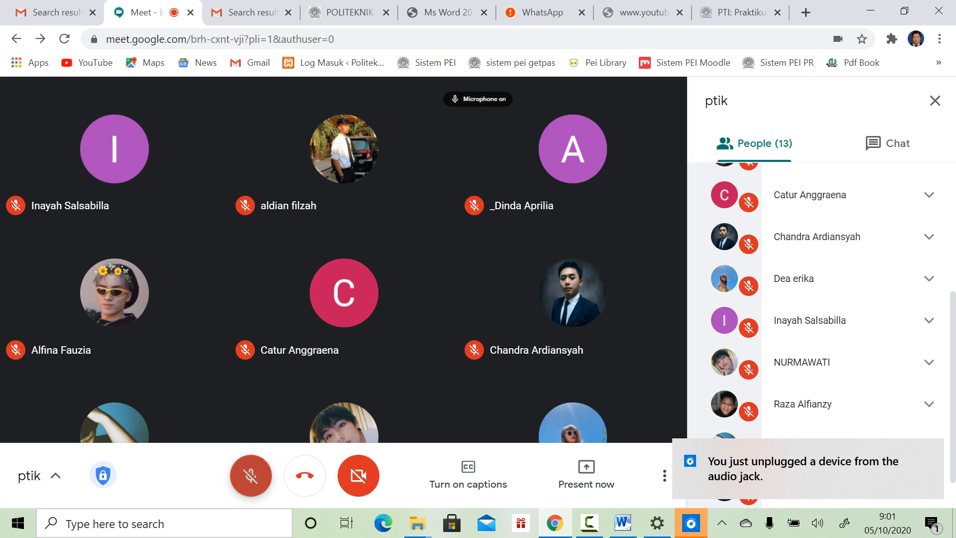
Step: Bring up the Realtek Audio Console from the taskbar and close its window
{"action": "left_click", "coordinate": [690, 522]}
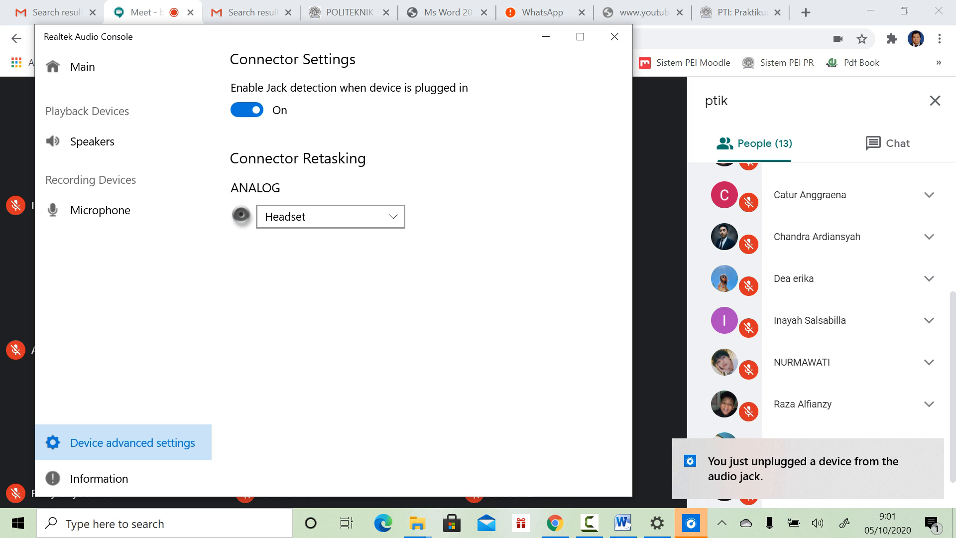
{"action": "left_click", "coordinate": [614, 37]}
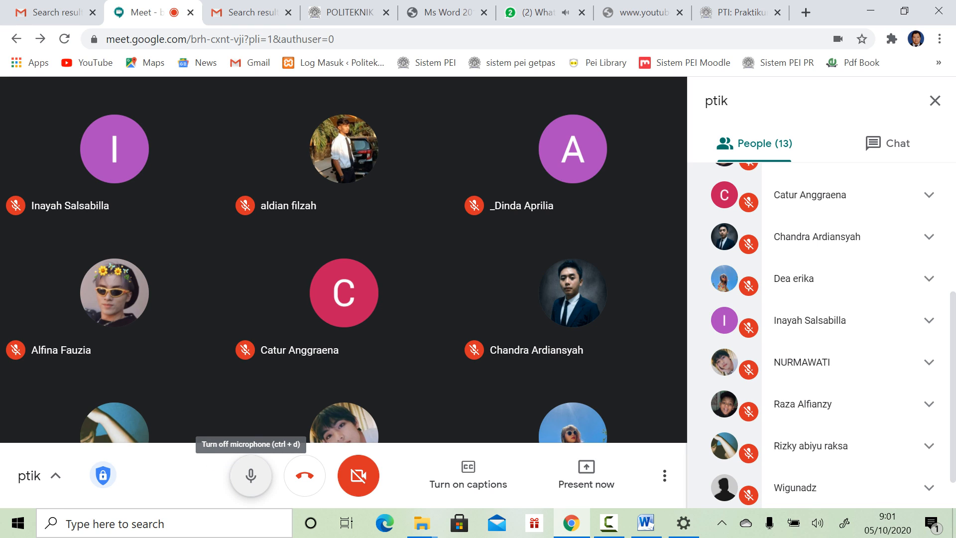
Step: Turn the mic off with the microphone button in Meet's bottom bar
{"action": "left_click", "coordinate": [251, 475]}
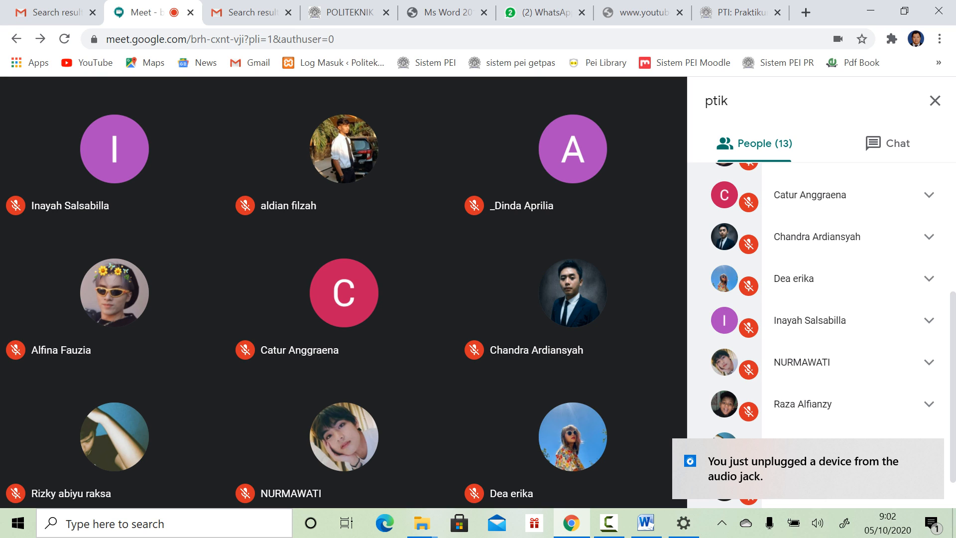
Step: Close the YouTube tab that failed to load and switch to the Ms Word 2010 PDF
{"action": "left_click", "coordinate": [642, 12]}
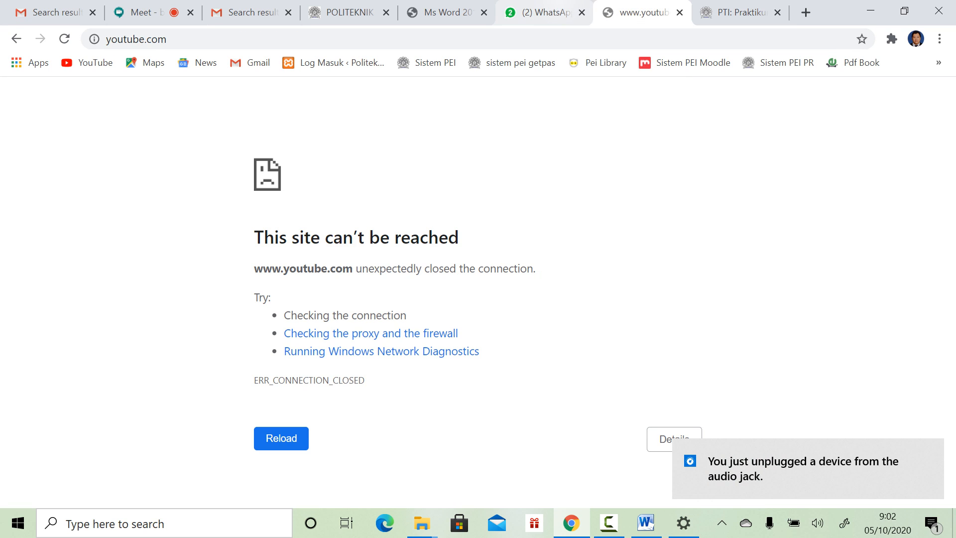
{"action": "left_click", "coordinate": [679, 12]}
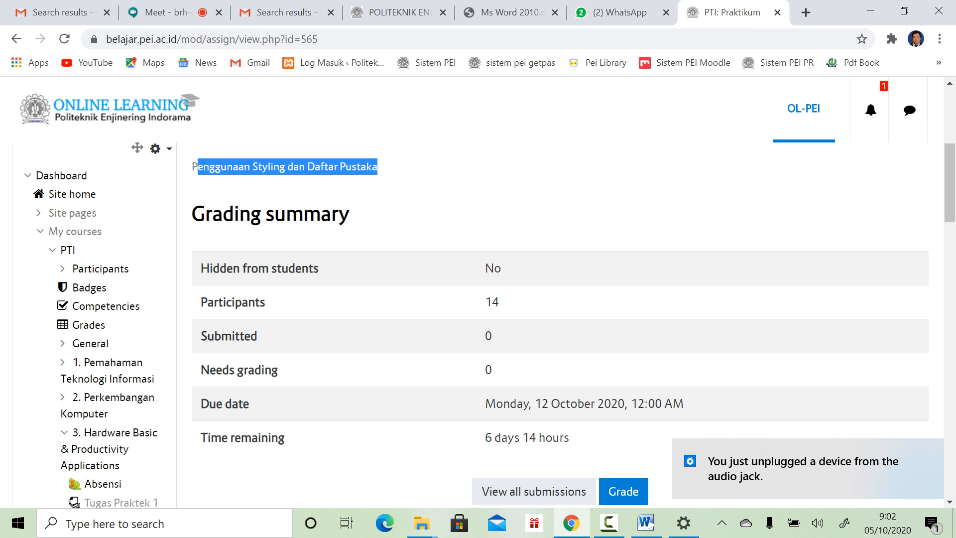
{"action": "scroll", "coordinate": [494, 325], "scroll_direction": "down", "scroll_amount": 1}
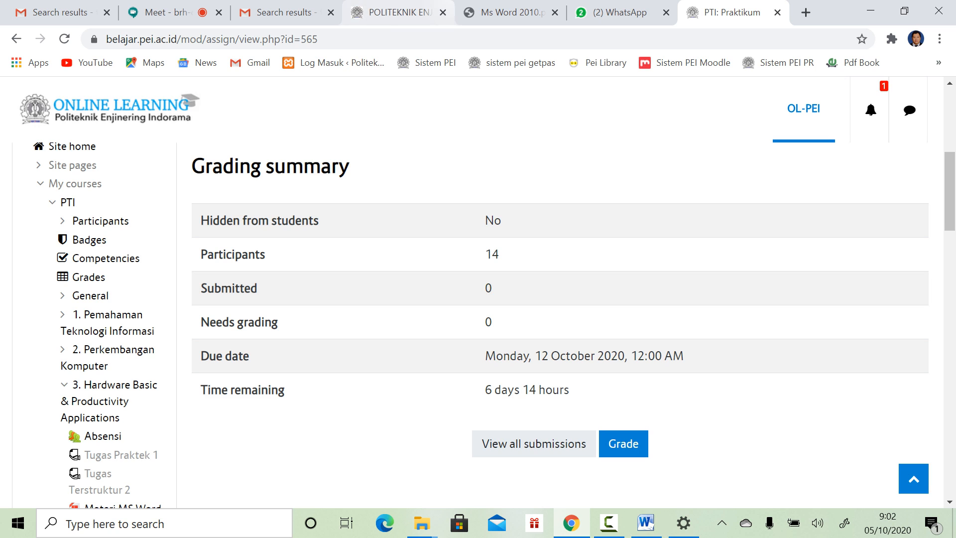
{"action": "key", "text": "ctrl+5"}
Step: Scroll the Word 2010 PDF past the Hyphenation pages to the Indentasi section on page 41
{"action": "scroll", "coordinate": [437, 477], "scroll_direction": "down", "scroll_amount": 8}
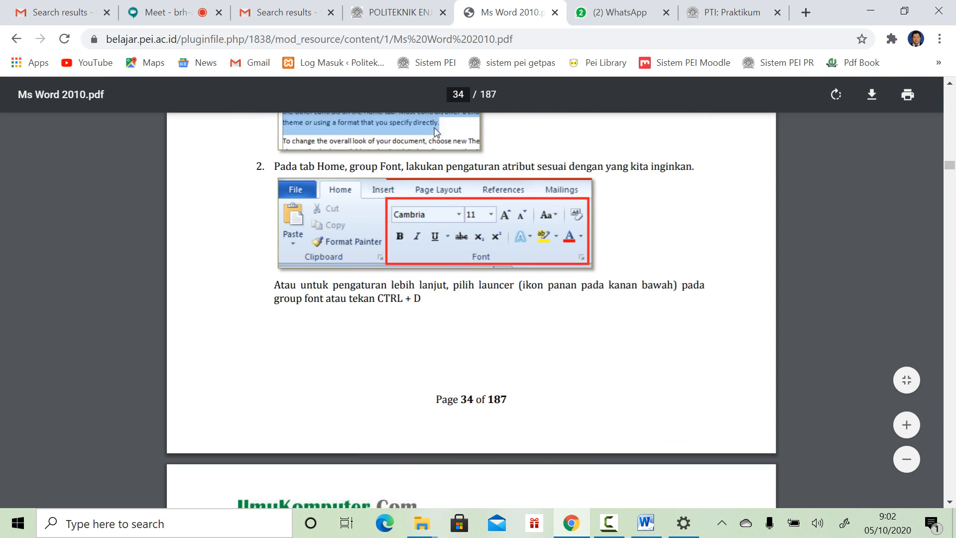
{"action": "scroll", "coordinate": [471, 309], "scroll_direction": "down", "scroll_amount": 8}
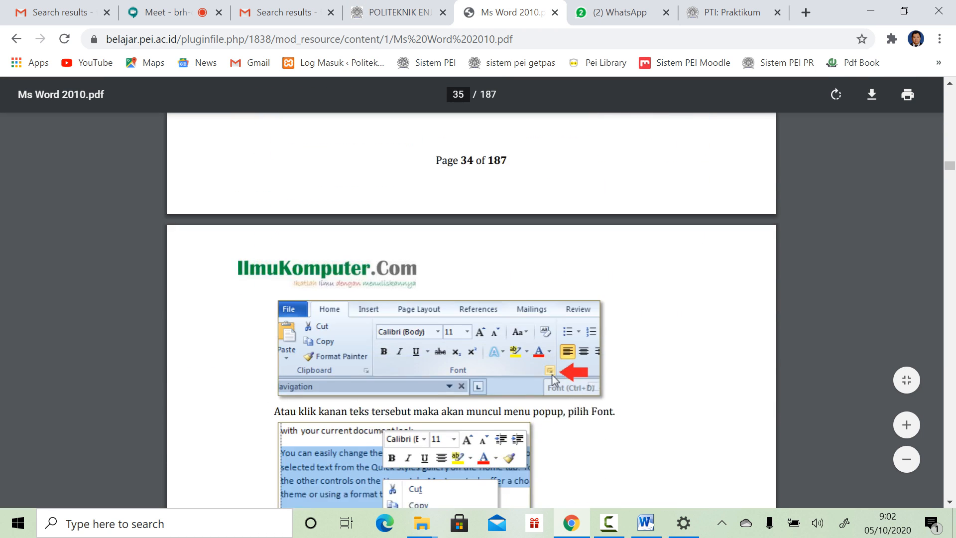
{"action": "scroll", "coordinate": [471, 299], "scroll_direction": "down", "scroll_amount": 3}
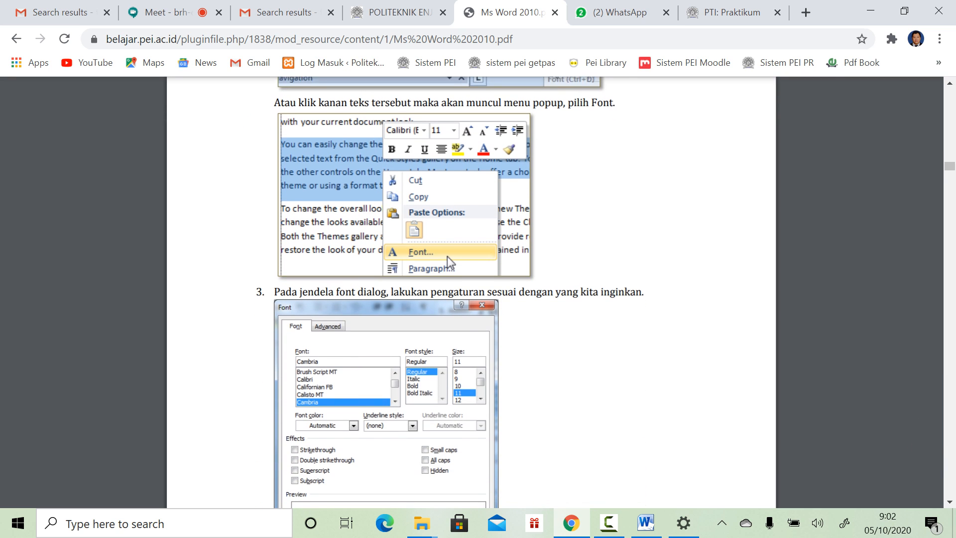
{"action": "scroll", "coordinate": [471, 299], "scroll_direction": "down", "scroll_amount": 4}
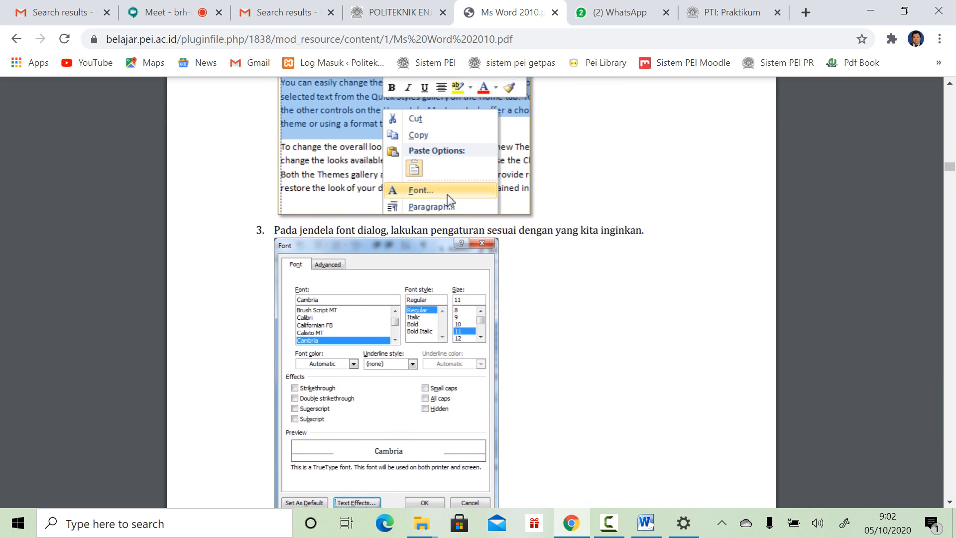
{"action": "scroll", "coordinate": [471, 298], "scroll_direction": "down", "scroll_amount": 8}
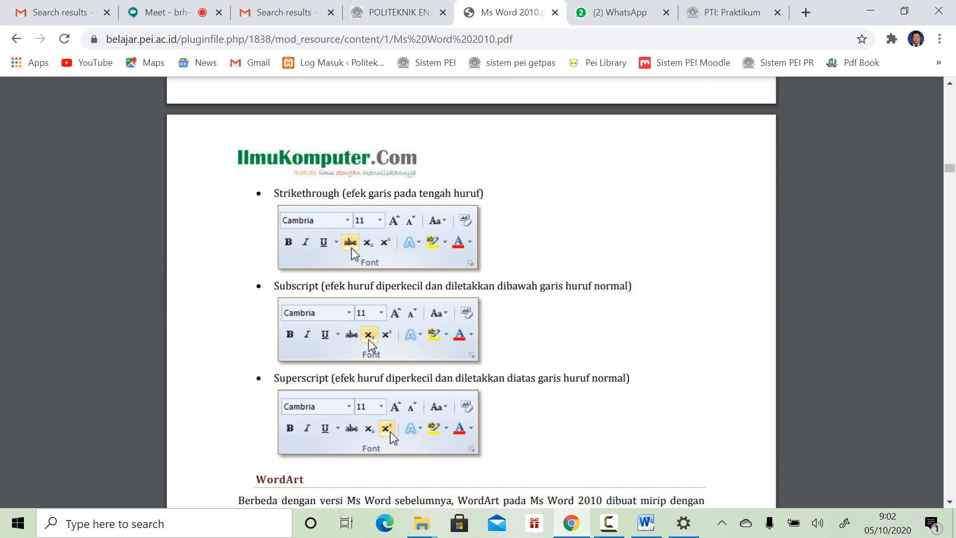
{"action": "scroll", "coordinate": [471, 299], "scroll_direction": "down", "scroll_amount": 6}
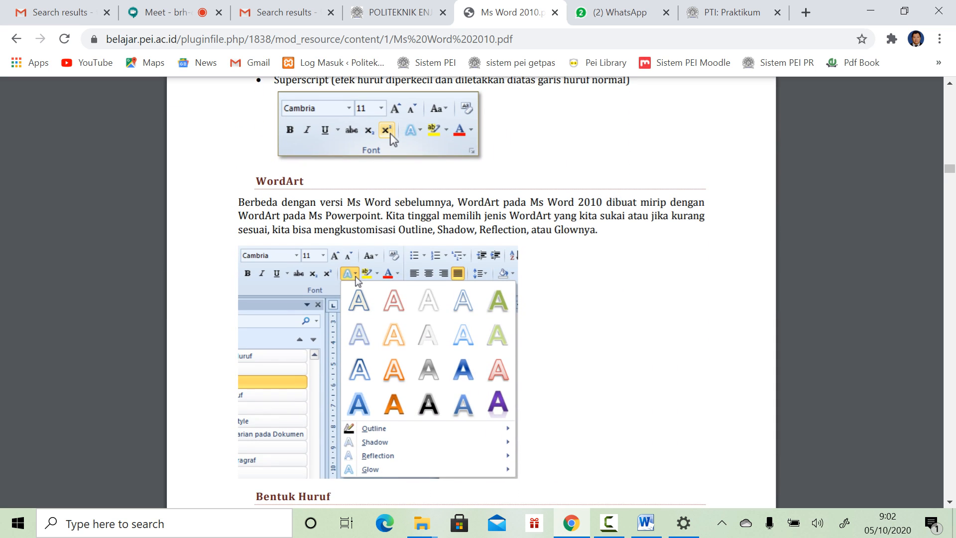
{"action": "scroll", "coordinate": [470, 299], "scroll_direction": "down", "scroll_amount": 14}
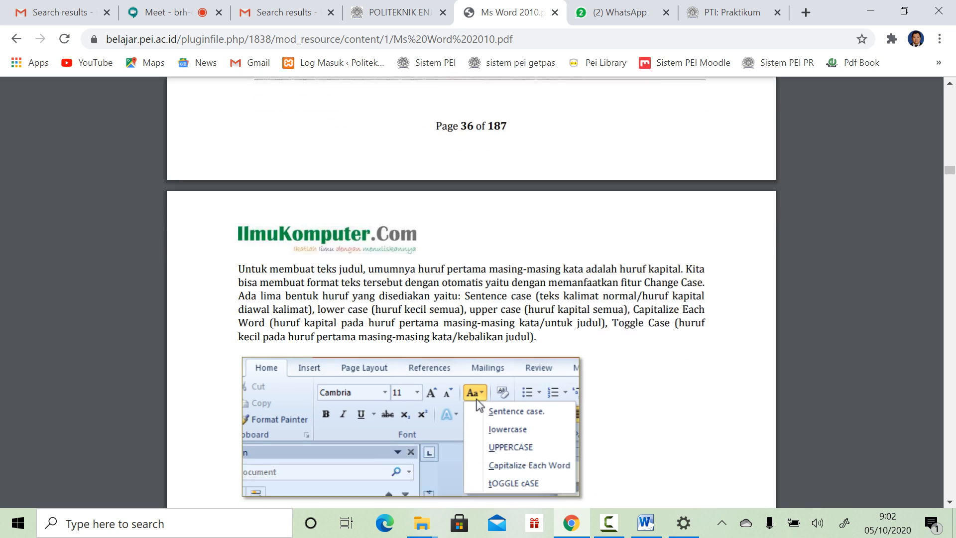
{"action": "scroll", "coordinate": [471, 299], "scroll_direction": "down", "scroll_amount": 10}
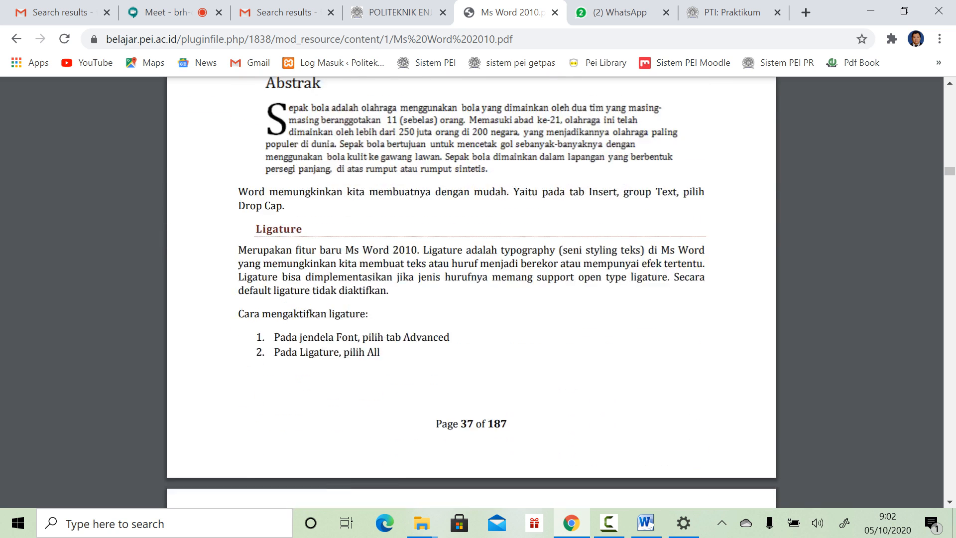
{"action": "scroll", "coordinate": [471, 298], "scroll_direction": "down", "scroll_amount": 8}
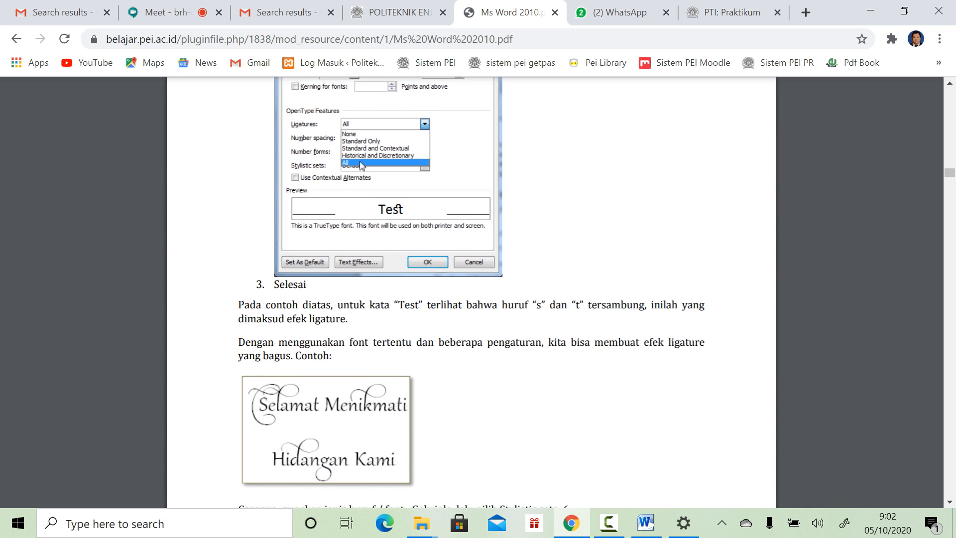
{"action": "scroll", "coordinate": [471, 298], "scroll_direction": "up", "scroll_amount": 1}
{"action": "scroll", "coordinate": [471, 299], "scroll_direction": "up", "scroll_amount": 2}
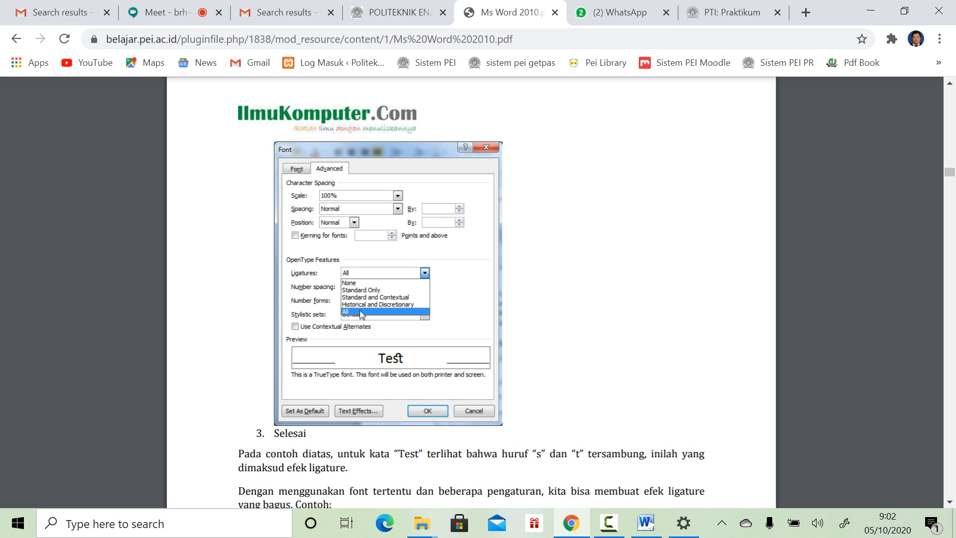
{"action": "scroll", "coordinate": [471, 298], "scroll_direction": "down", "scroll_amount": 12}
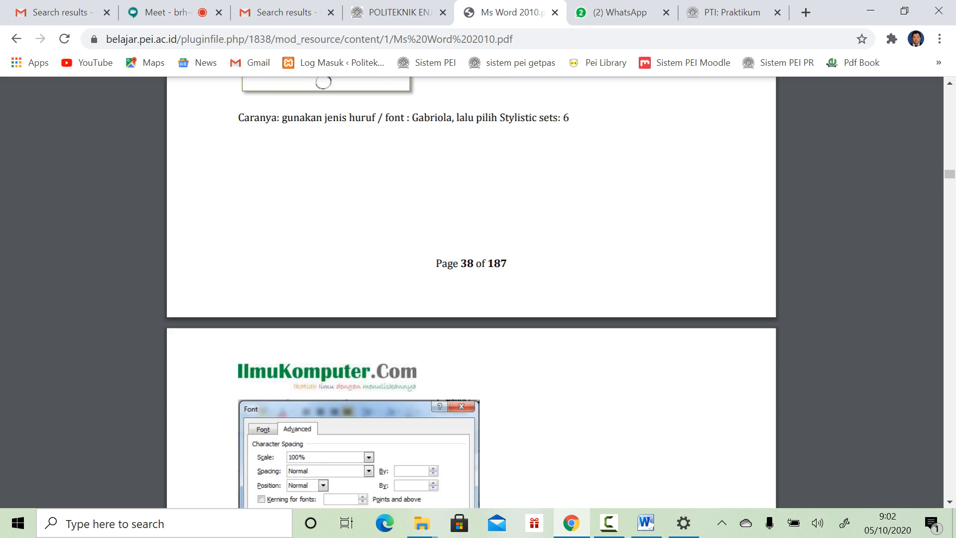
{"action": "scroll", "coordinate": [470, 299], "scroll_direction": "down", "scroll_amount": 7}
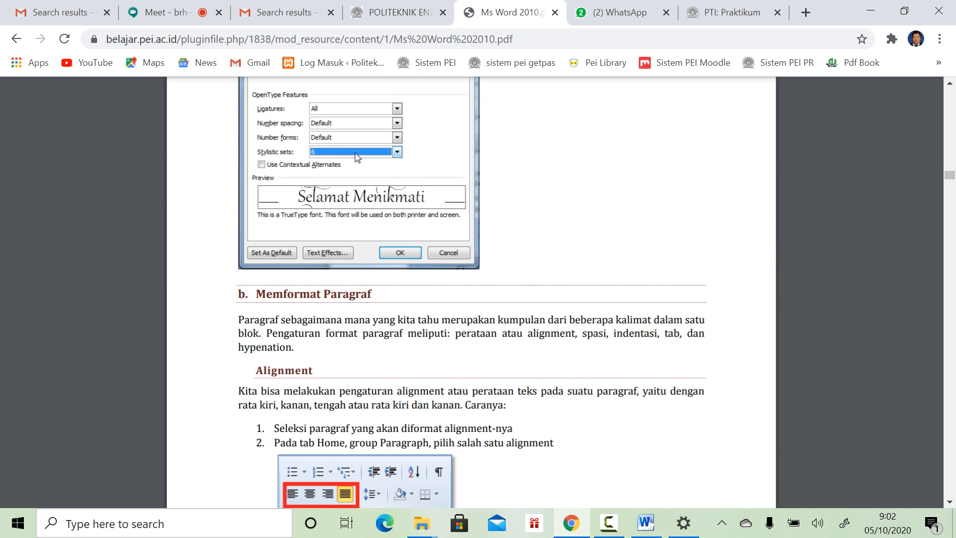
{"action": "scroll", "coordinate": [471, 299], "scroll_direction": "down", "scroll_amount": 8}
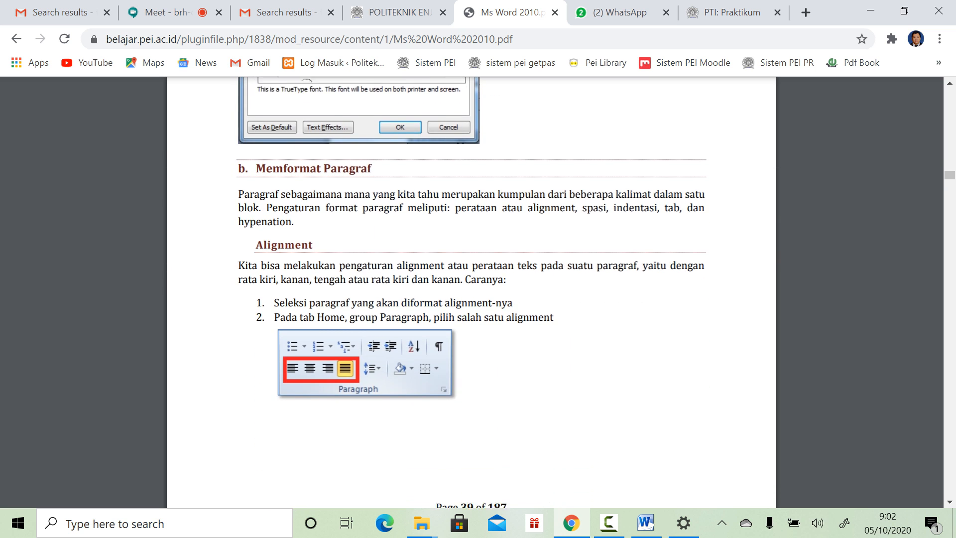
{"action": "scroll", "coordinate": [471, 299], "scroll_direction": "down", "scroll_amount": 14}
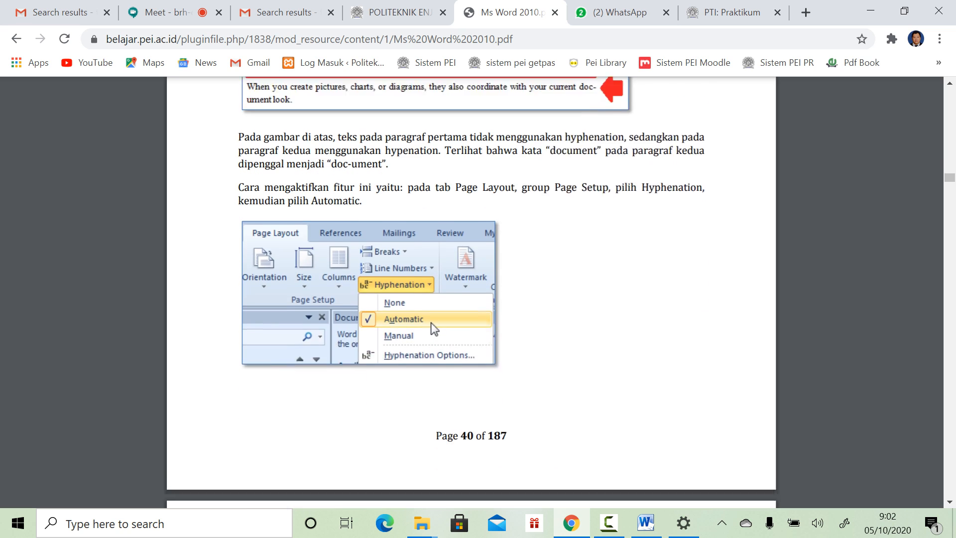
{"action": "scroll", "coordinate": [471, 299], "scroll_direction": "down", "scroll_amount": 8}
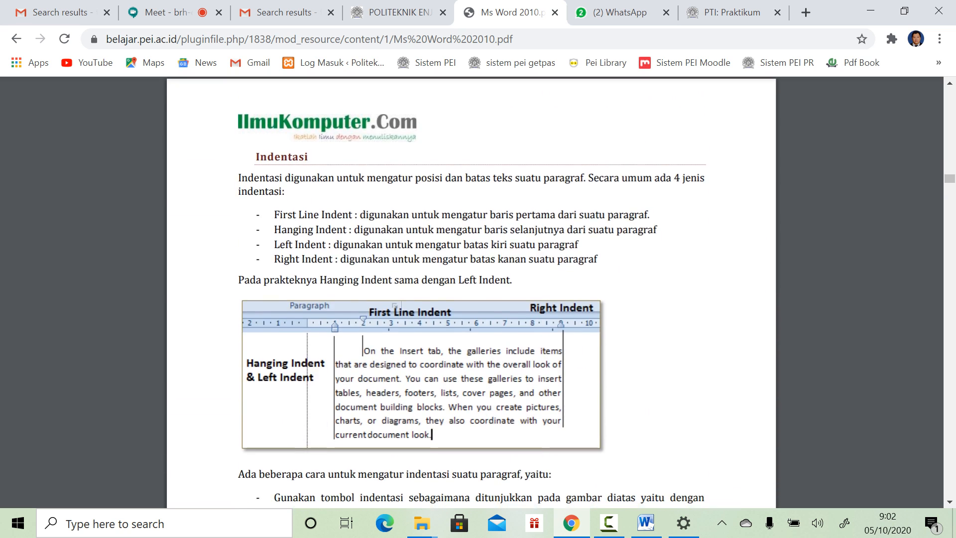
{"action": "scroll", "coordinate": [471, 298], "scroll_direction": "down", "scroll_amount": 6}
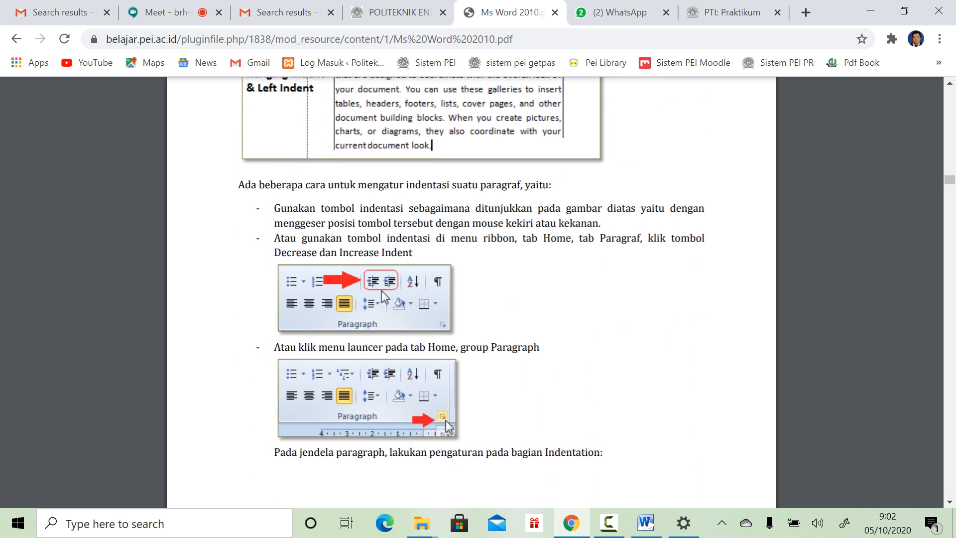
{"action": "scroll", "coordinate": [471, 299], "scroll_direction": "up", "scroll_amount": 4}
{"action": "scroll", "coordinate": [470, 299], "scroll_direction": "up", "scroll_amount": 1}
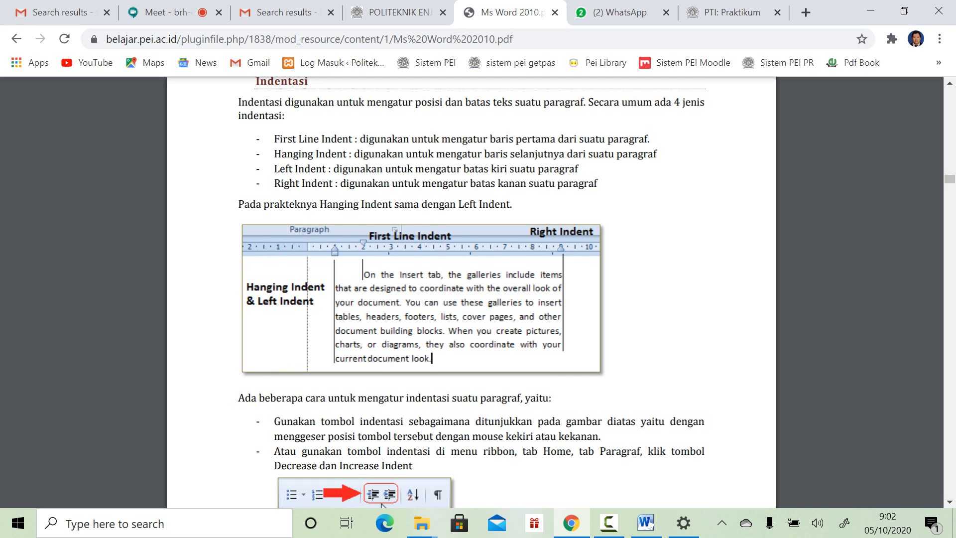
{"action": "scroll", "coordinate": [381, 503], "scroll_direction": "down", "scroll_amount": 11}
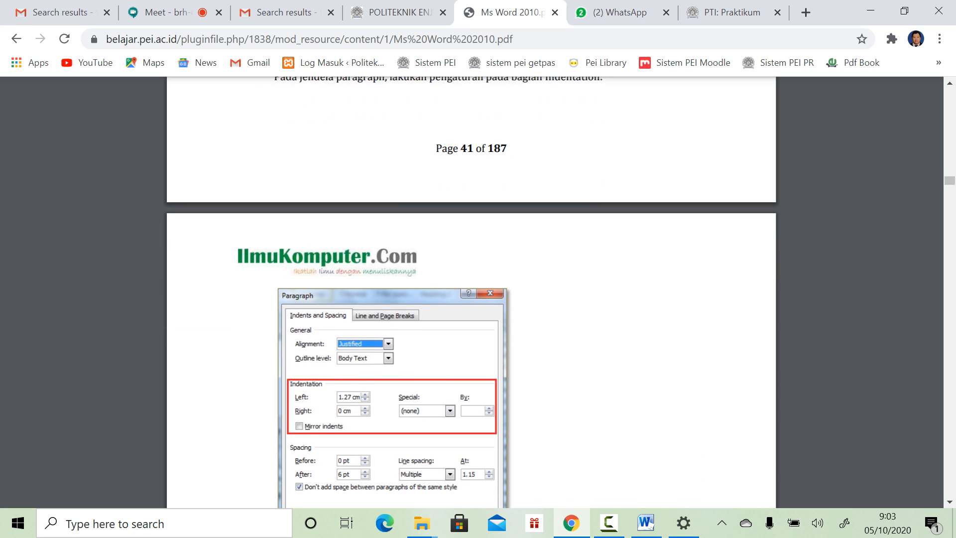
Step: Open Notepad via Windows search and write 'indentasi' and 'Paragraf' on separate lines
{"action": "left_click", "coordinate": [164, 523]}
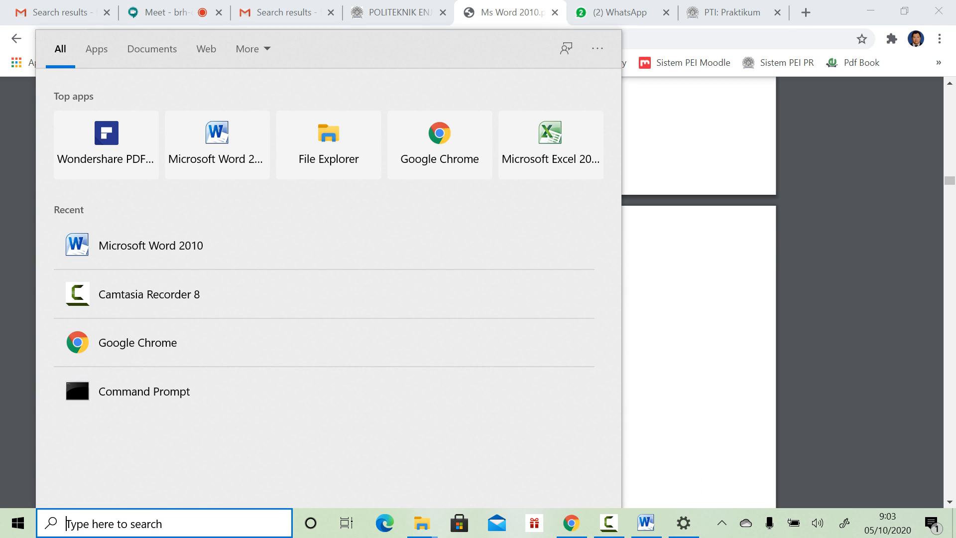
{"action": "type", "text": "note"}
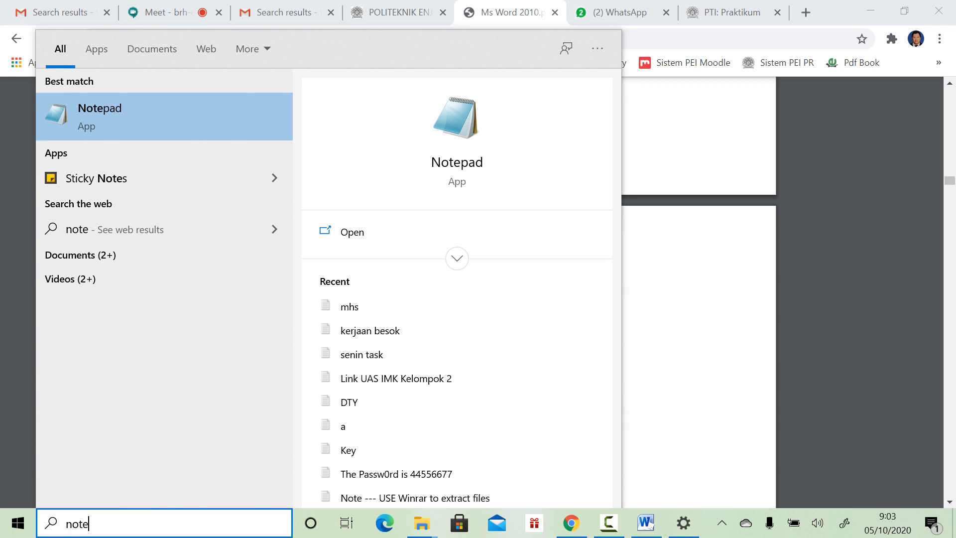
{"action": "key", "text": "Return"}
{"action": "type", "text": "i"}
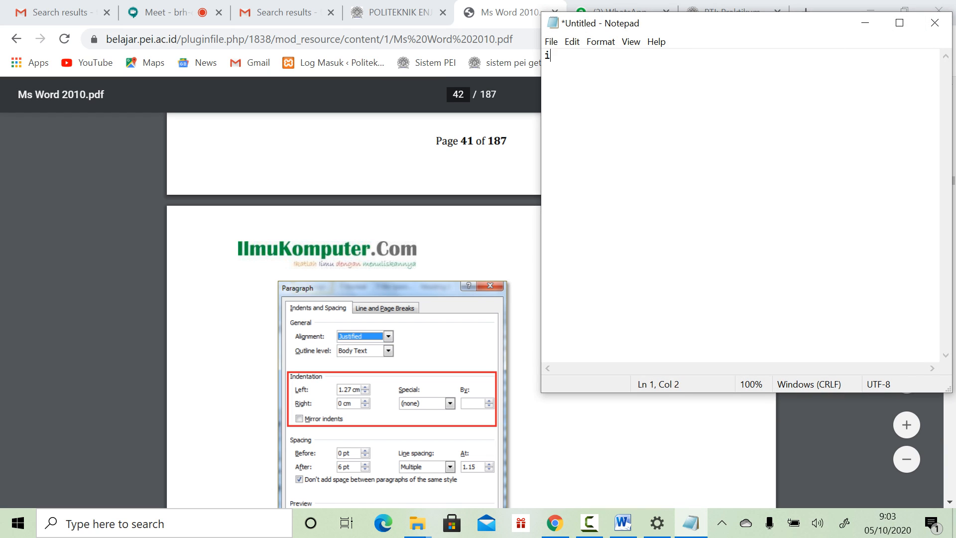
{"action": "type", "text": "ndentasi"}
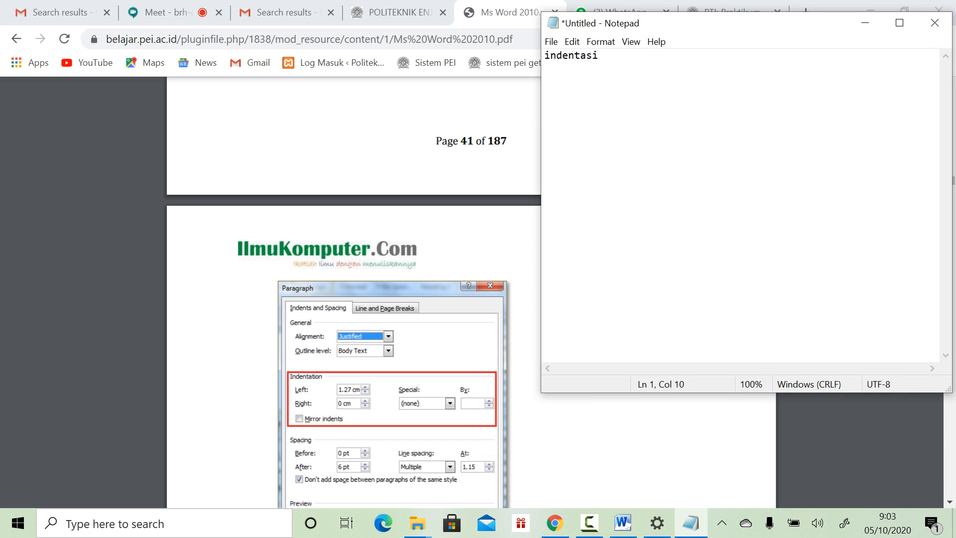
{"action": "scroll", "coordinate": [378, 299], "scroll_direction": "down", "scroll_amount": 3}
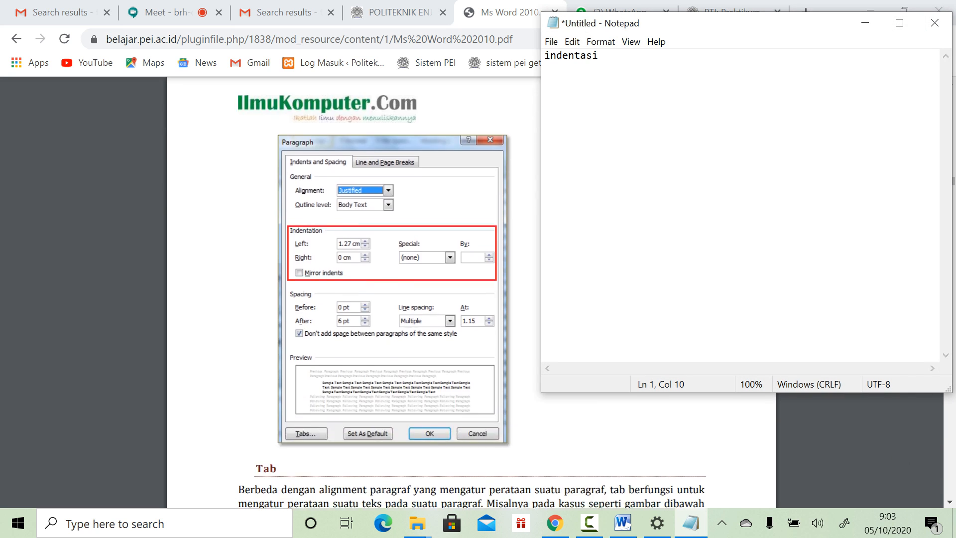
{"action": "key", "text": "Return"}
{"action": "type", "text": "Paragraf"}
{"action": "key", "text": "Return"}
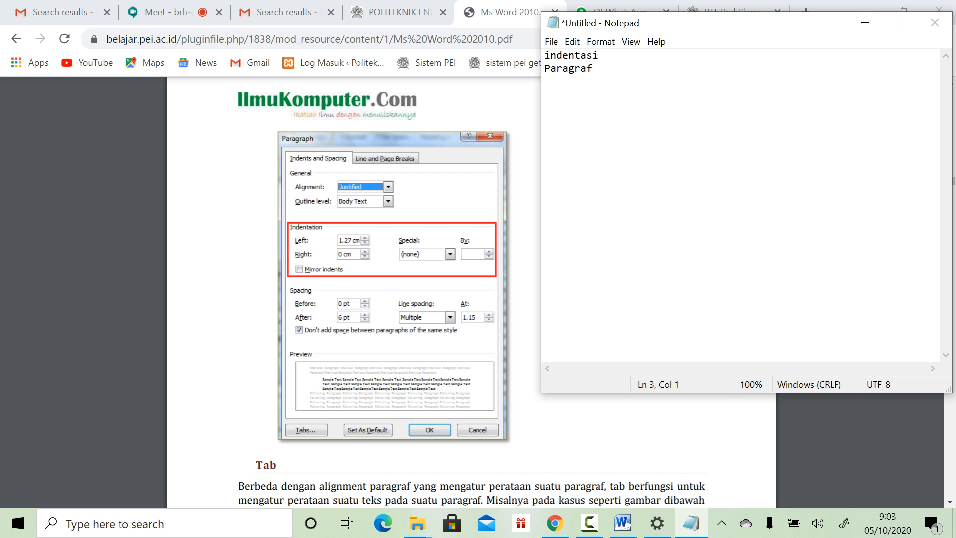
Step: Read further through the Word 2010 PDF to its Ukuran section
{"action": "scroll", "coordinate": [379, 298], "scroll_direction": "down", "scroll_amount": 4}
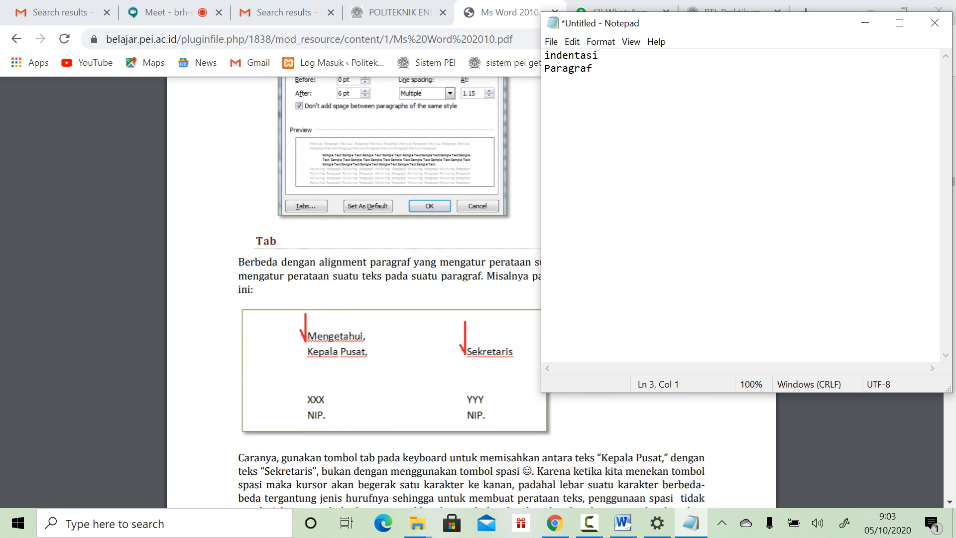
{"action": "scroll", "coordinate": [378, 299], "scroll_direction": "down", "scroll_amount": 9}
{"action": "scroll", "coordinate": [378, 299], "scroll_direction": "down", "scroll_amount": 5}
{"action": "scroll", "coordinate": [378, 298], "scroll_direction": "down", "scroll_amount": 8}
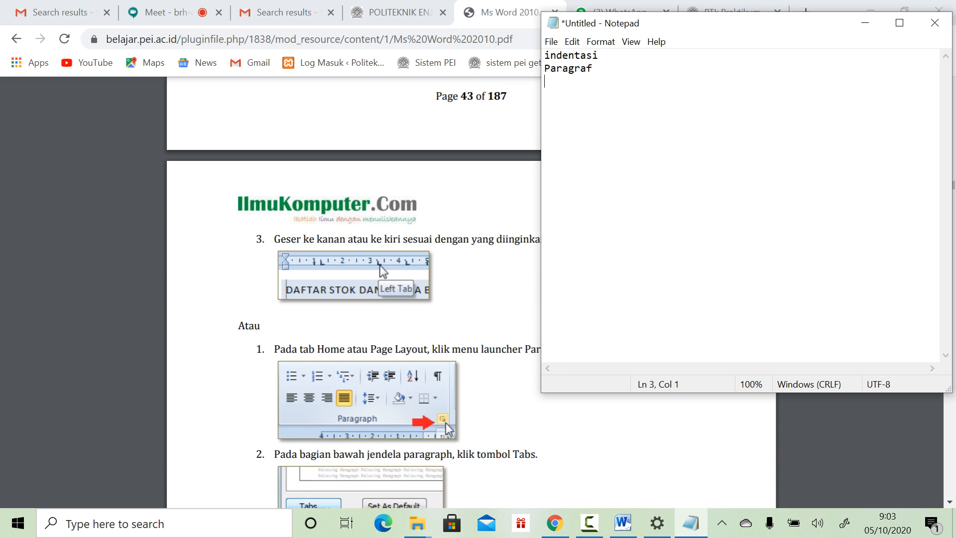
{"action": "scroll", "coordinate": [378, 299], "scroll_direction": "down", "scroll_amount": 18}
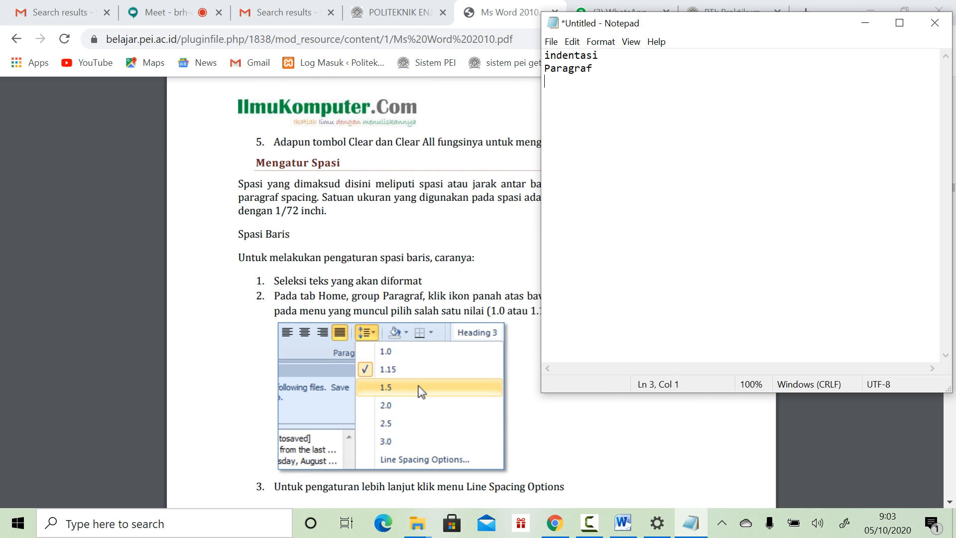
{"action": "scroll", "coordinate": [379, 298], "scroll_direction": "down", "scroll_amount": 11}
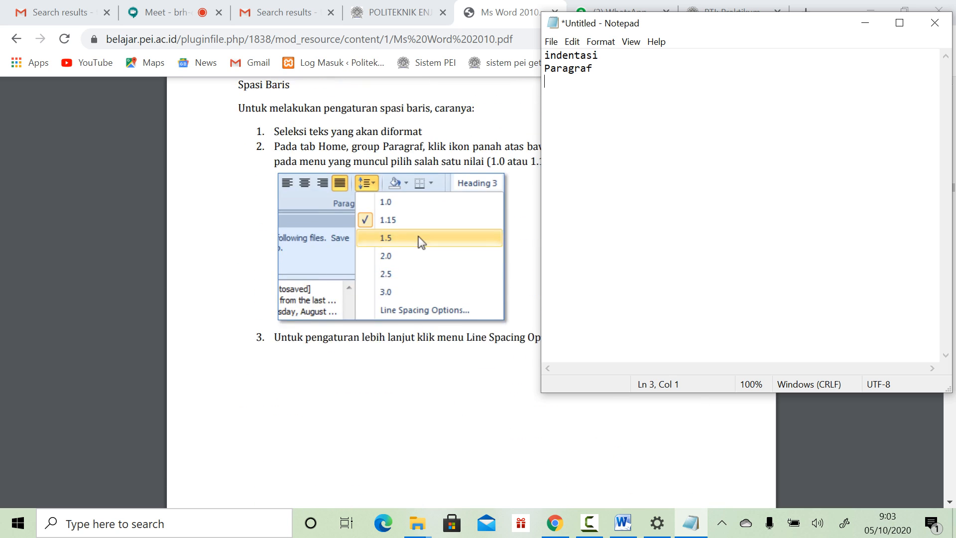
{"action": "scroll", "coordinate": [467, 504], "scroll_direction": "down", "scroll_amount": 10}
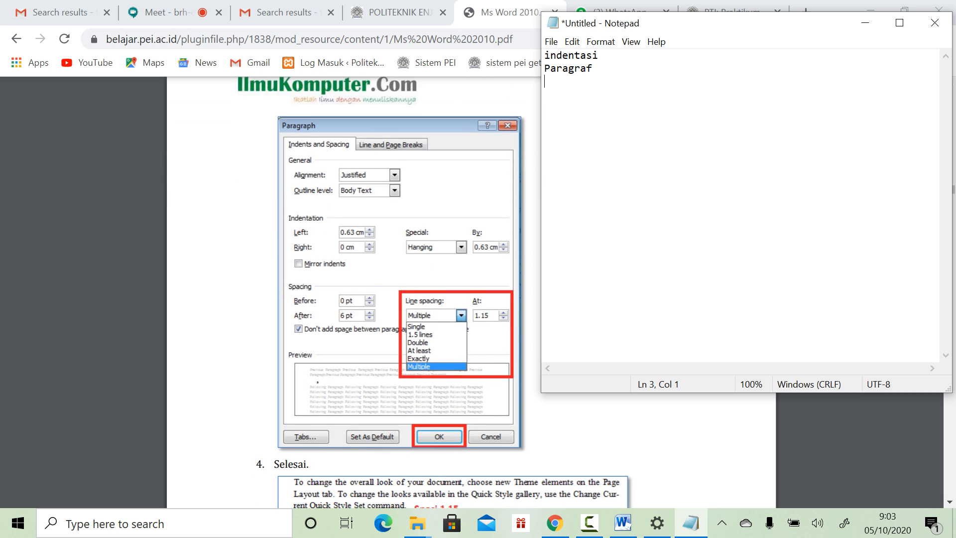
{"action": "scroll", "coordinate": [468, 504], "scroll_direction": "down", "scroll_amount": 6}
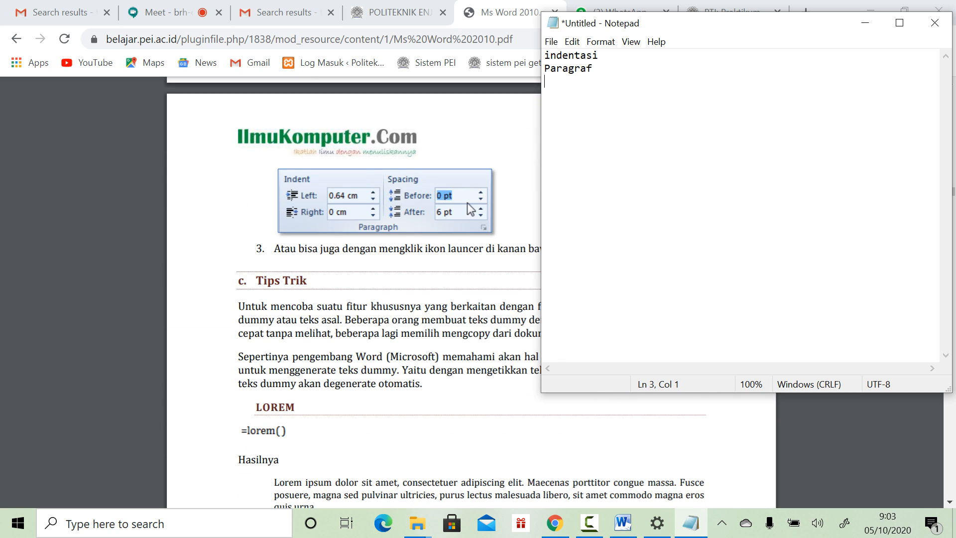
{"action": "scroll", "coordinate": [468, 207], "scroll_direction": "down", "scroll_amount": 5}
{"action": "scroll", "coordinate": [354, 294], "scroll_direction": "down", "scroll_amount": 13}
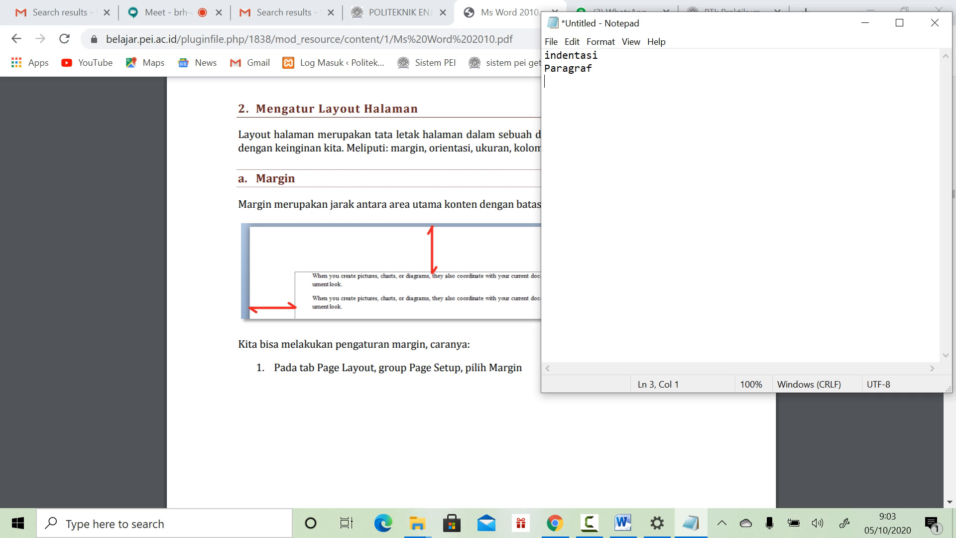
{"action": "scroll", "coordinate": [353, 293], "scroll_direction": "down", "scroll_amount": 3}
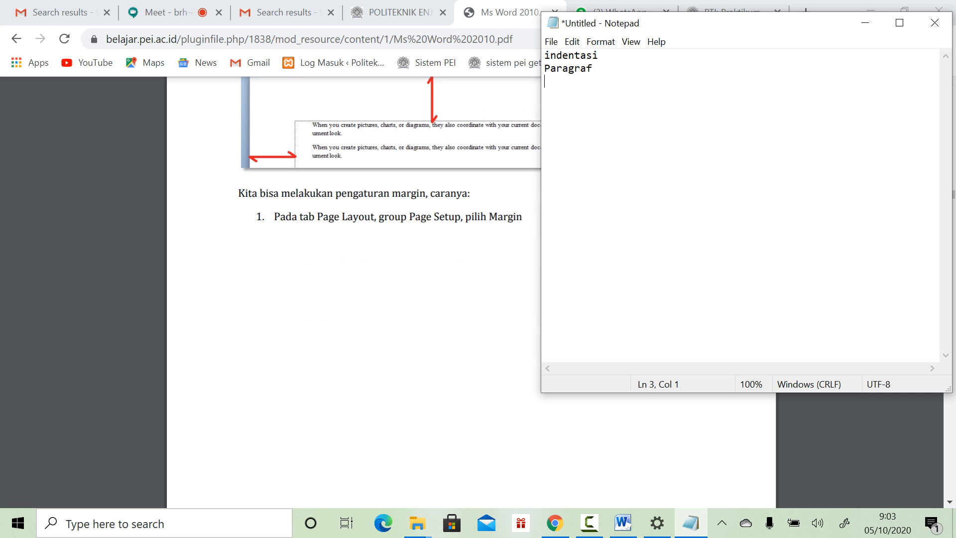
{"action": "scroll", "coordinate": [353, 294], "scroll_direction": "down", "scroll_amount": 7}
{"action": "scroll", "coordinate": [354, 294], "scroll_direction": "down", "scroll_amount": 17}
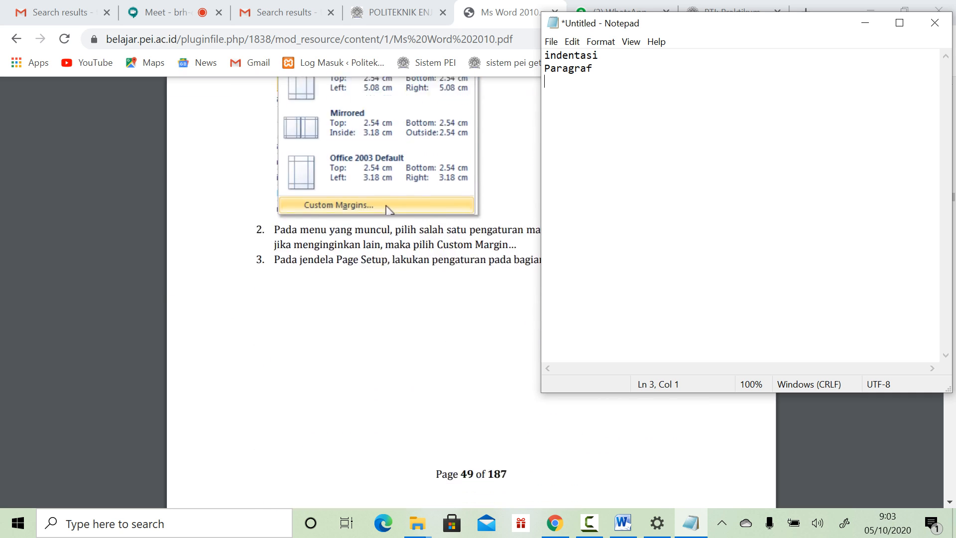
{"action": "scroll", "coordinate": [353, 294], "scroll_direction": "down", "scroll_amount": 9}
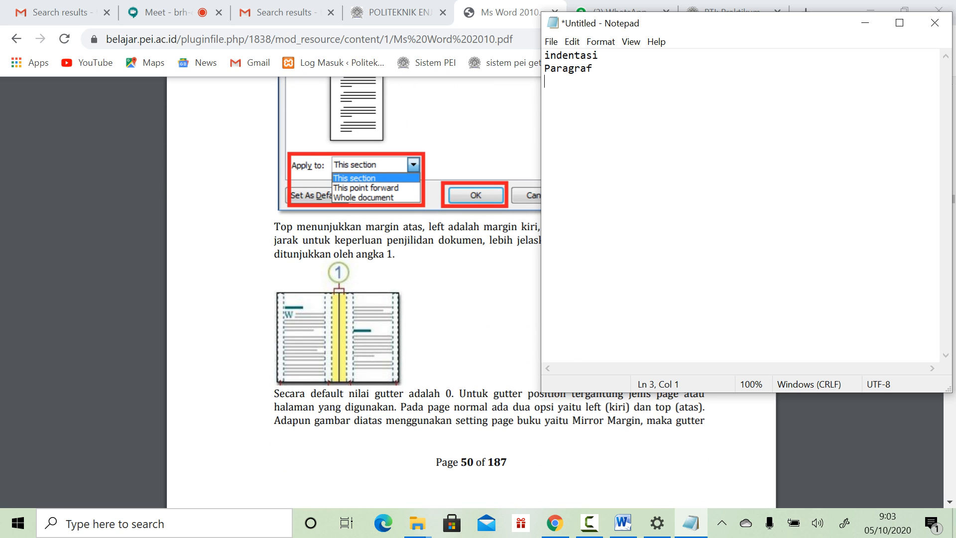
{"action": "scroll", "coordinate": [354, 294], "scroll_direction": "down", "scroll_amount": 9}
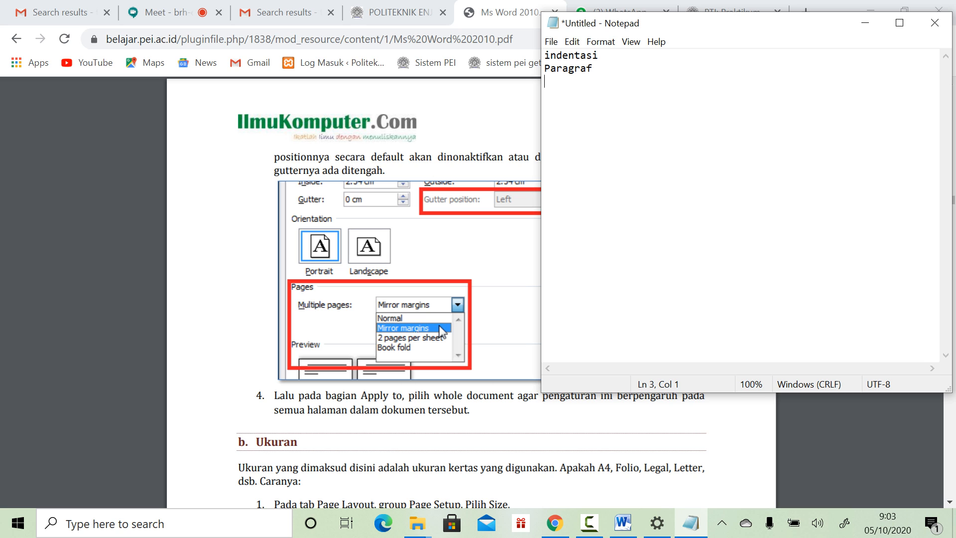
{"action": "left_click_drag", "start_coordinate": [541, 228], "coordinate": [752, 230]}
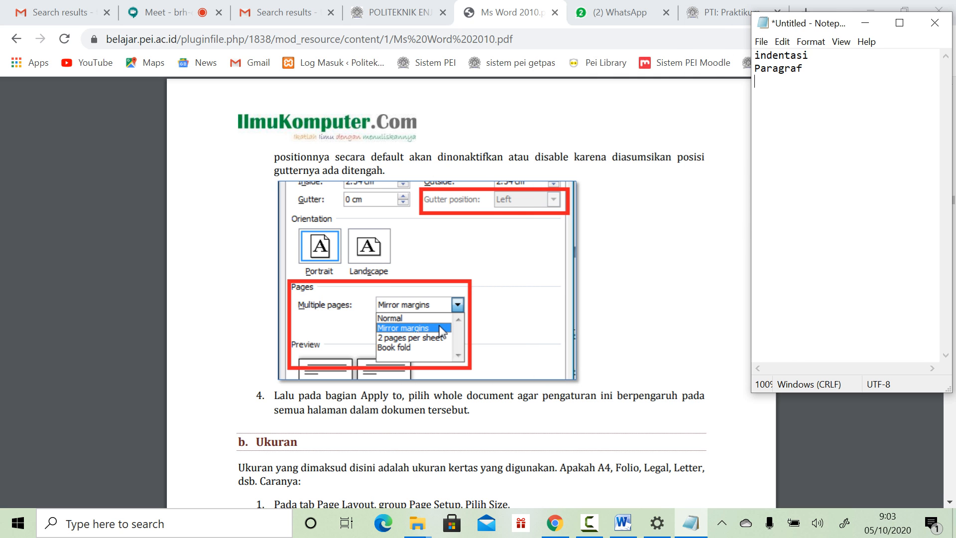
Step: Add 'Ukuran kertas' and 'Kolom' as new lines in the Notepad topic list
{"action": "scroll", "coordinate": [498, 279], "scroll_direction": "down", "scroll_amount": 6}
{"action": "scroll", "coordinate": [471, 294], "scroll_direction": "down", "scroll_amount": 8}
{"action": "scroll", "coordinate": [425, 95], "scroll_direction": "down", "scroll_amount": 10}
{"action": "scroll", "coordinate": [471, 279], "scroll_direction": "down", "scroll_amount": 15}
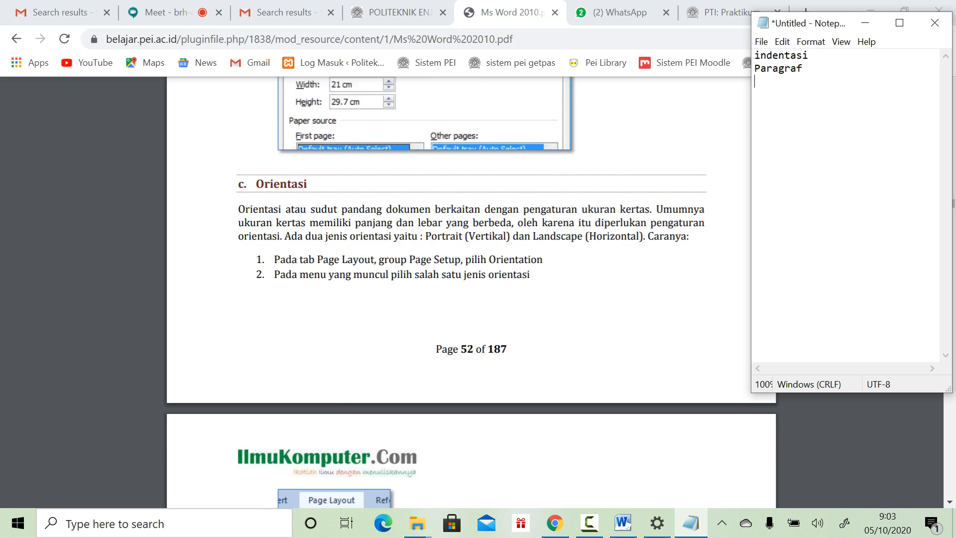
{"action": "scroll", "coordinate": [471, 293], "scroll_direction": "down", "scroll_amount": 12}
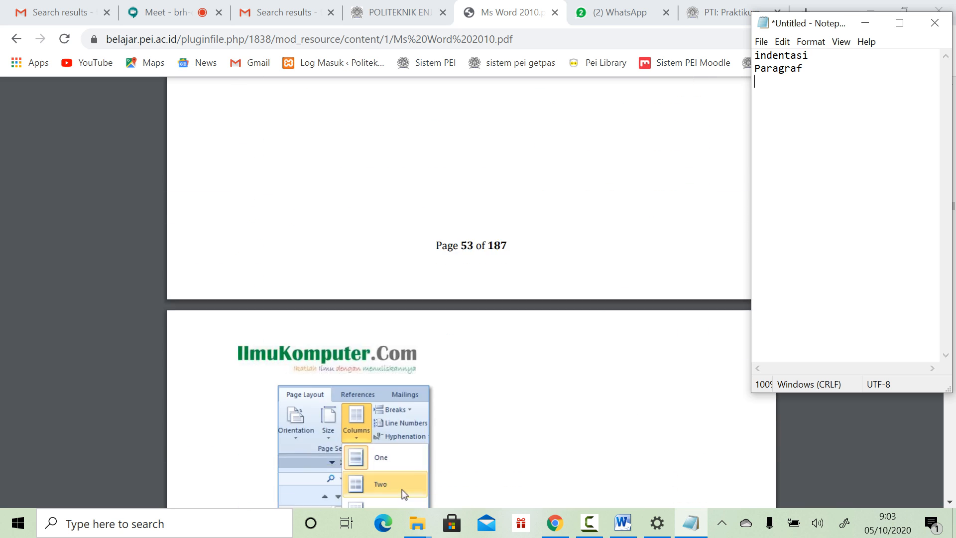
{"action": "type", "text": "Ukuran kertas"}
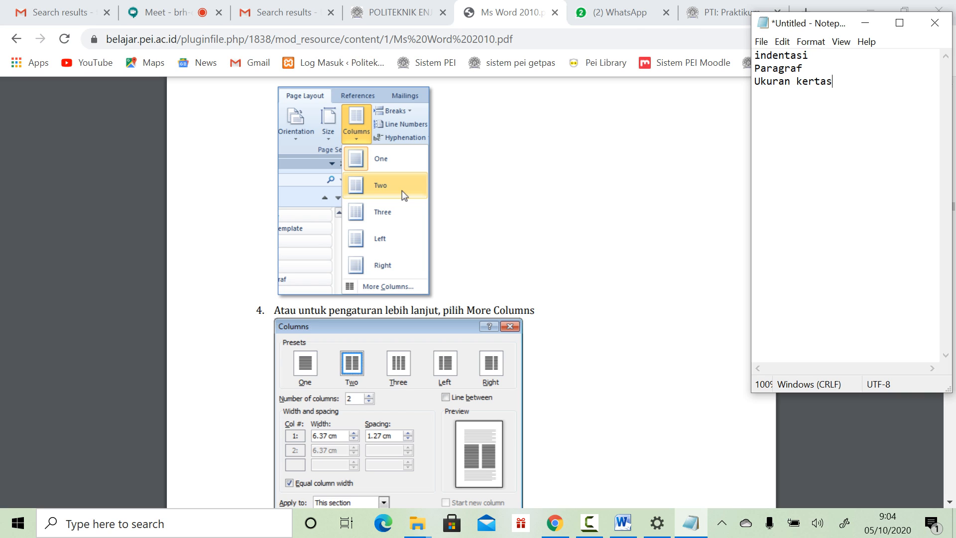
{"action": "scroll", "coordinate": [471, 293], "scroll_direction": "down", "scroll_amount": 6}
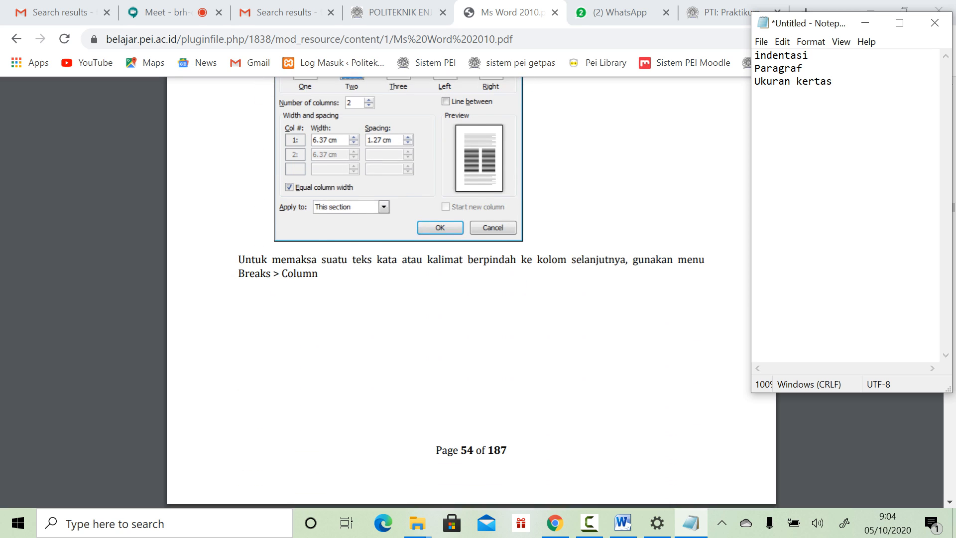
{"action": "key", "text": "Return"}
{"action": "type", "text": "Kolom"}
{"action": "key", "text": "Return"}
Step: Type 'Teknik Section dan membuat', with 'Page NUmber' wrapped onto the next line
{"action": "scroll", "coordinate": [470, 293], "scroll_direction": "down", "scroll_amount": 8}
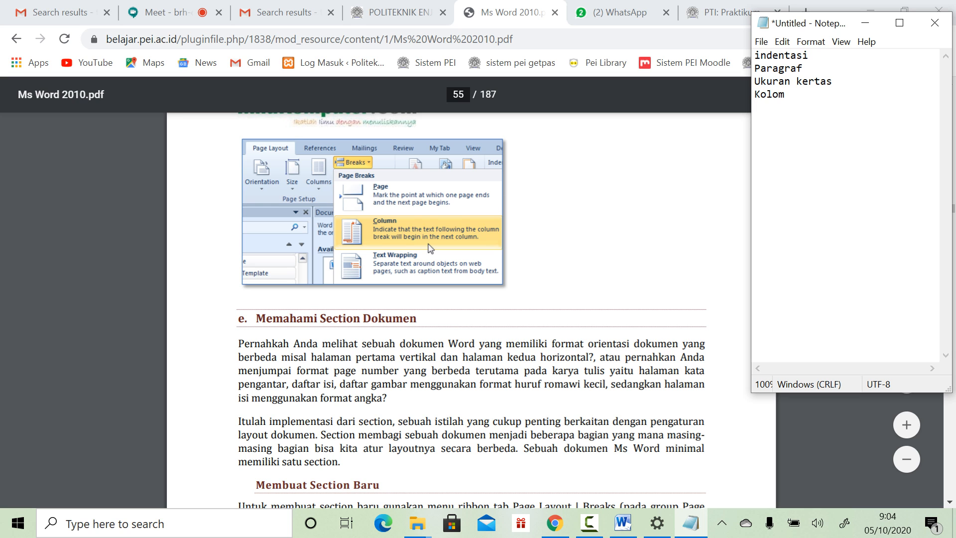
{"action": "scroll", "coordinate": [430, 249], "scroll_direction": "down", "scroll_amount": 6}
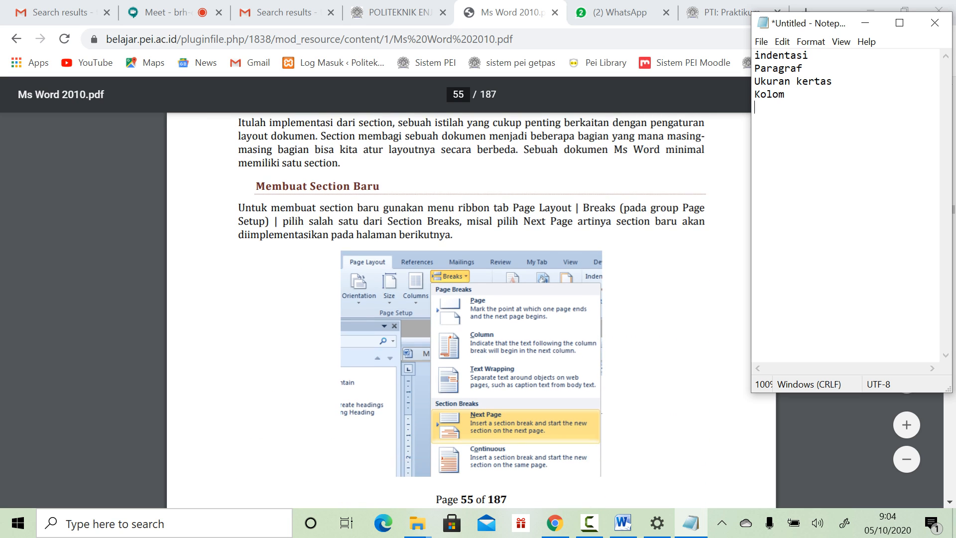
{"action": "scroll", "coordinate": [472, 308], "scroll_direction": "down", "scroll_amount": 8}
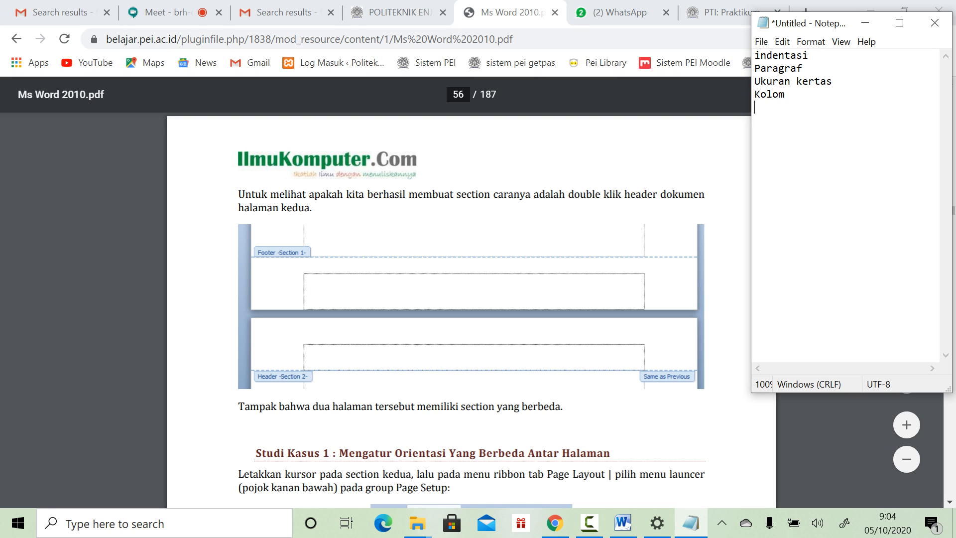
{"action": "type", "text": "Teknik Sectio"}
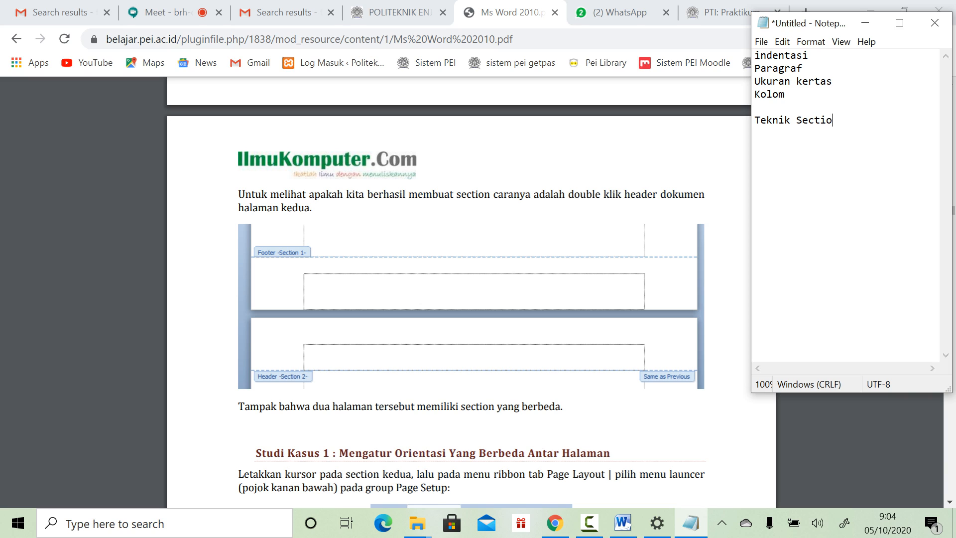
{"action": "type", "text": "n dan membuat"}
{"action": "type", "text": "Page"}
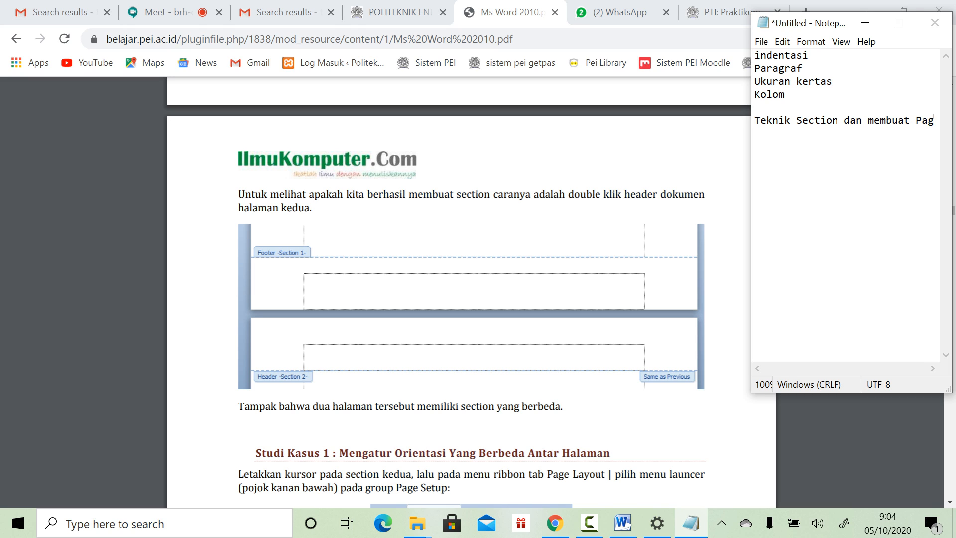
{"action": "key", "text": "BackSpace"}
{"action": "key", "text": "BackSpace"}
{"action": "key", "text": "BackSpace"}
{"action": "key", "text": "BackSpace"}
{"action": "key", "text": "BackSpace"}
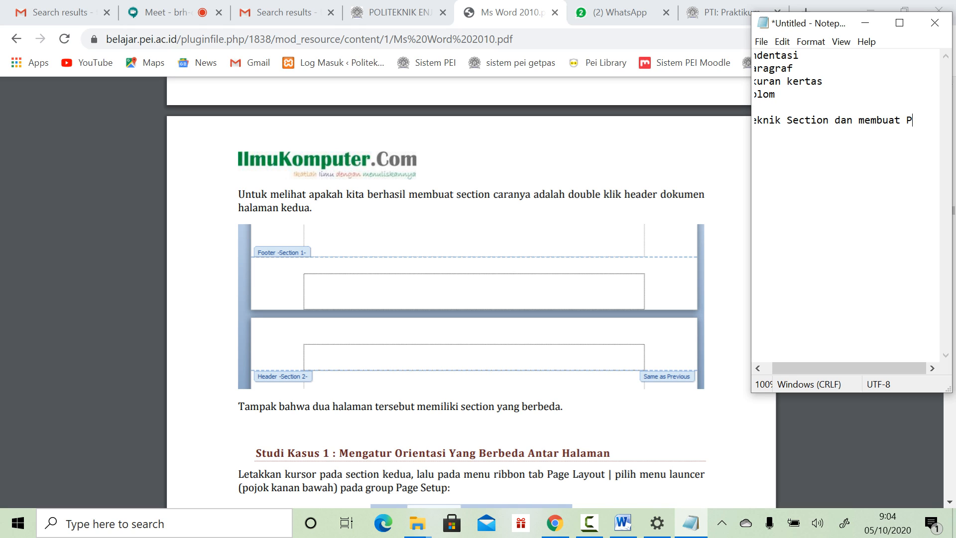
{"action": "key", "text": "Return"}
{"action": "type", "text": "Page NUmber"}
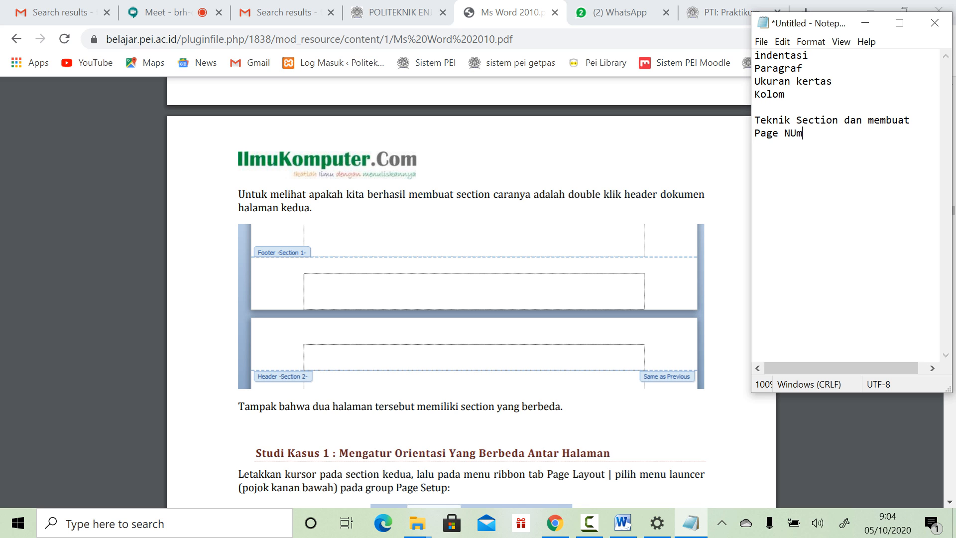
Step: Scroll the PDF tutorial from page 56 to the 'Tabel Dari Ms Excel' section on page 78
{"action": "scroll", "coordinate": [471, 293], "scroll_direction": "down", "scroll_amount": 7}
{"action": "scroll", "coordinate": [471, 294], "scroll_direction": "down", "scroll_amount": 7}
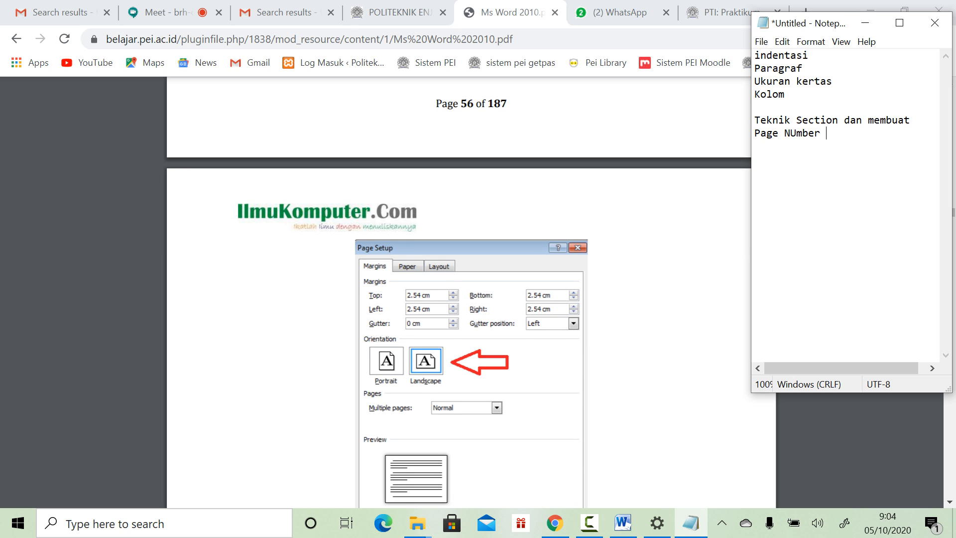
{"action": "scroll", "coordinate": [471, 293], "scroll_direction": "down", "scroll_amount": 3}
{"action": "scroll", "coordinate": [471, 293], "scroll_direction": "down", "scroll_amount": 5}
{"action": "scroll", "coordinate": [471, 294], "scroll_direction": "up", "scroll_amount": 1}
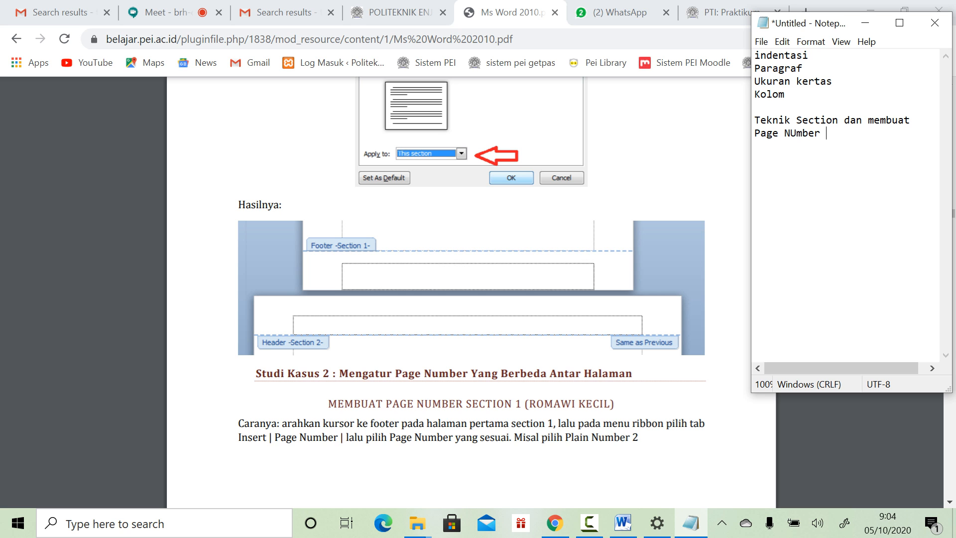
{"action": "scroll", "coordinate": [470, 293], "scroll_direction": "down", "scroll_amount": 14}
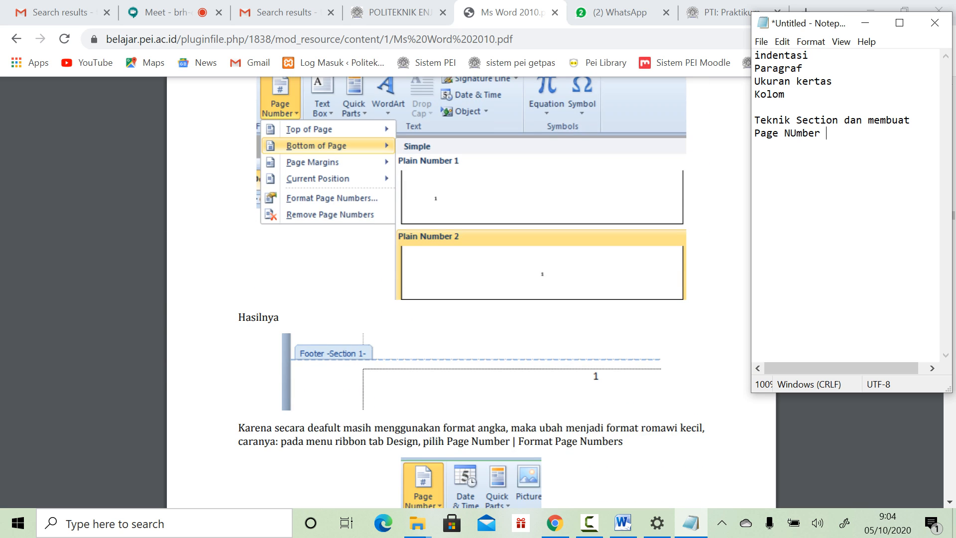
{"action": "scroll", "coordinate": [471, 294], "scroll_direction": "down", "scroll_amount": 15}
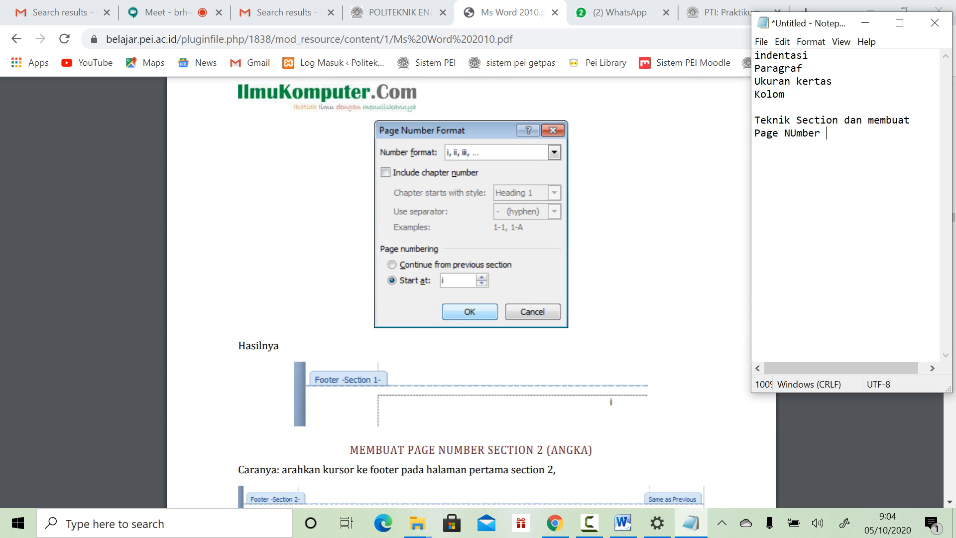
{"action": "scroll", "coordinate": [471, 294], "scroll_direction": "down", "scroll_amount": 6}
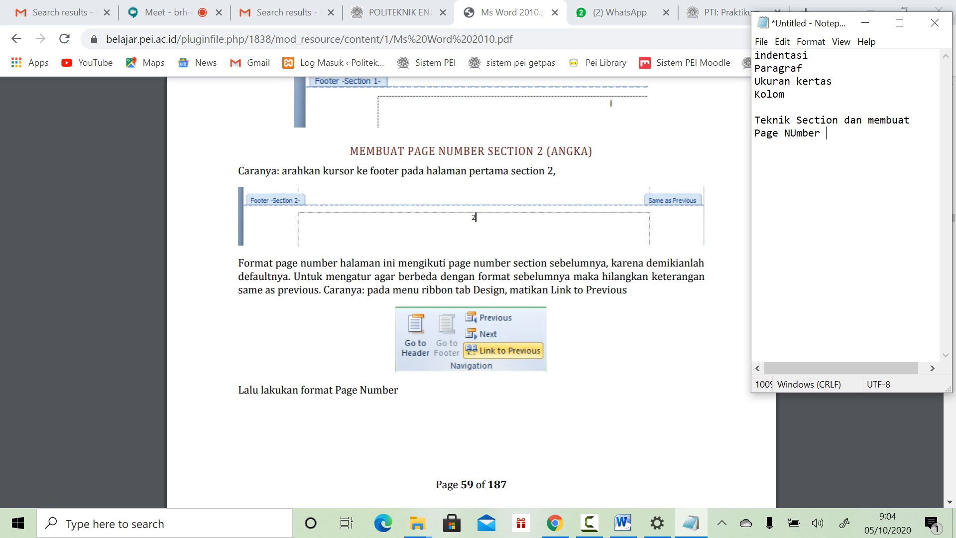
{"action": "scroll", "coordinate": [471, 294], "scroll_direction": "down", "scroll_amount": 9}
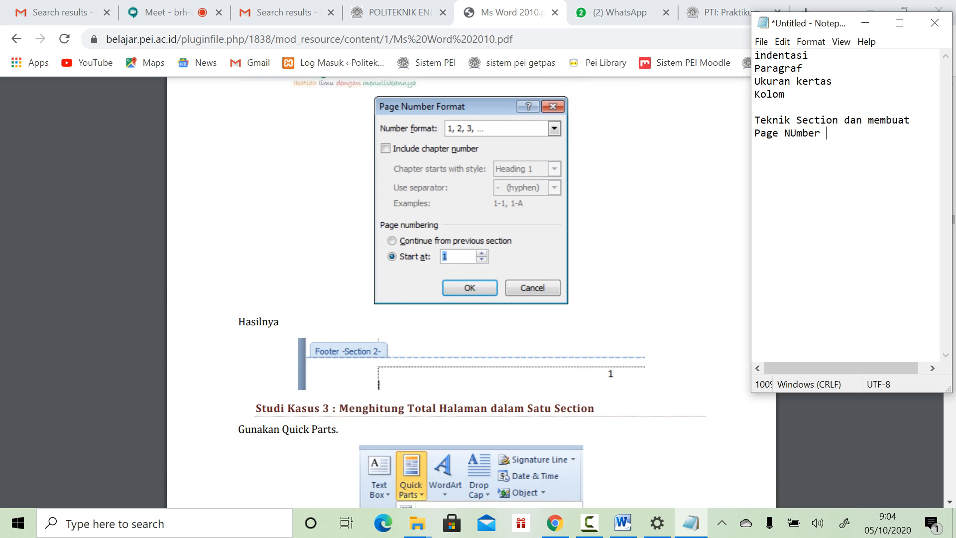
{"action": "scroll", "coordinate": [471, 294], "scroll_direction": "down", "scroll_amount": 10}
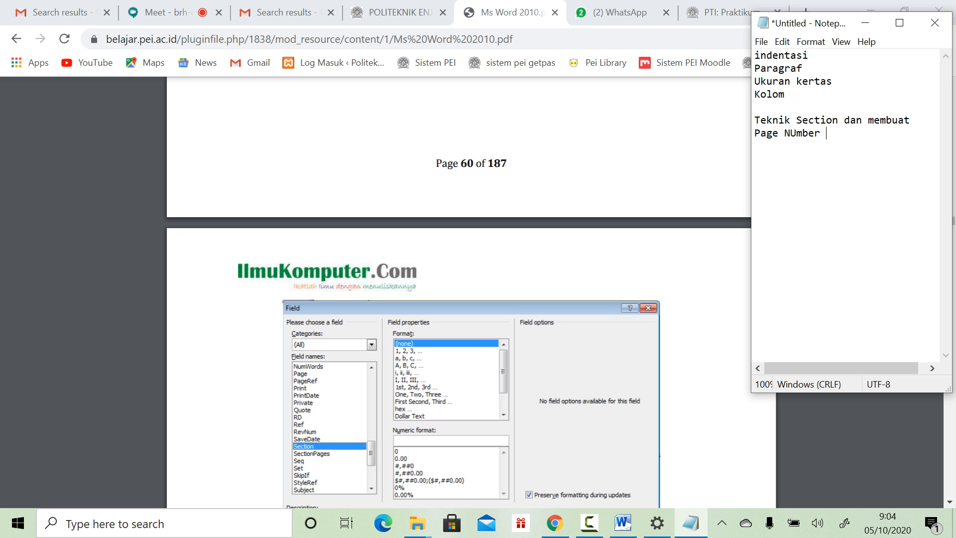
{"action": "scroll", "coordinate": [471, 294], "scroll_direction": "down", "scroll_amount": 11}
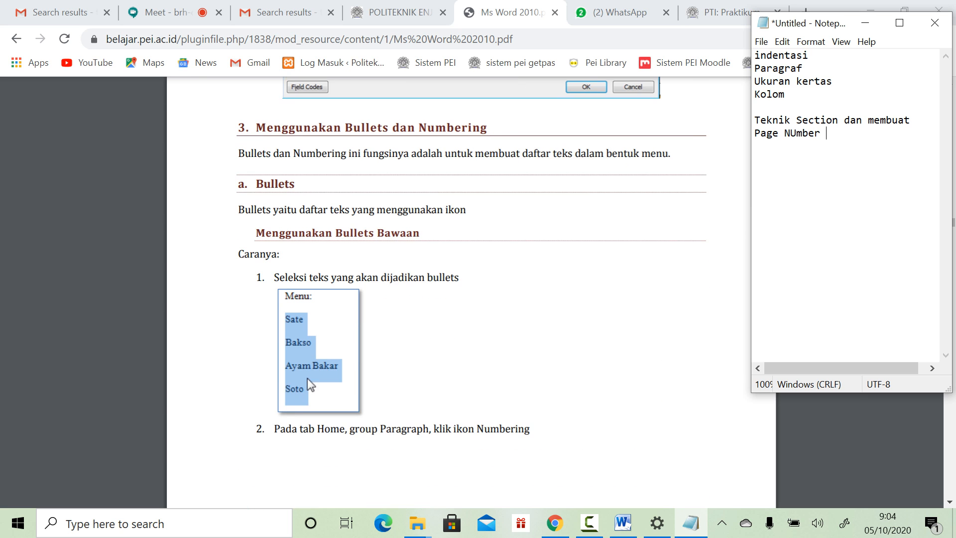
{"action": "scroll", "coordinate": [470, 293], "scroll_direction": "down", "scroll_amount": 8}
{"action": "scroll", "coordinate": [471, 294], "scroll_direction": "down", "scroll_amount": 20}
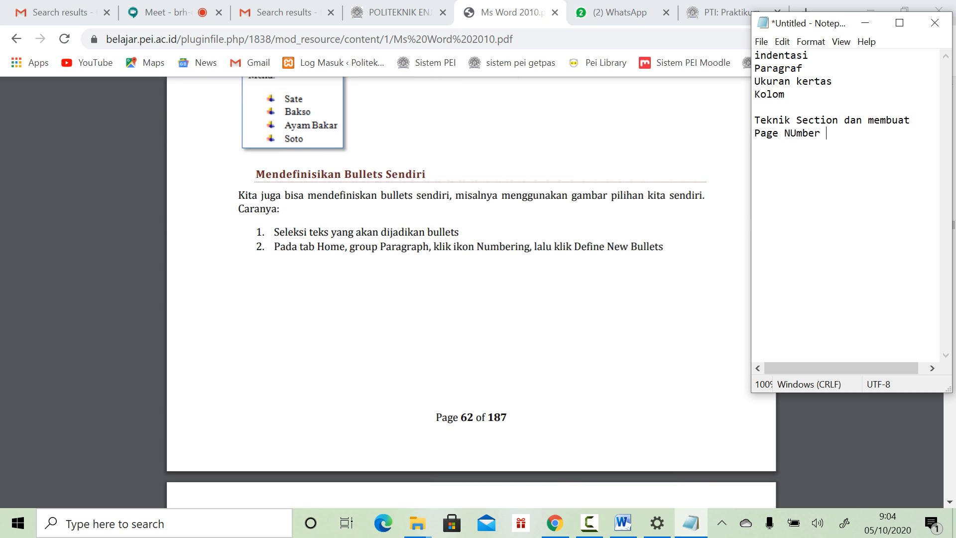
{"action": "scroll", "coordinate": [471, 293], "scroll_direction": "down", "scroll_amount": 20}
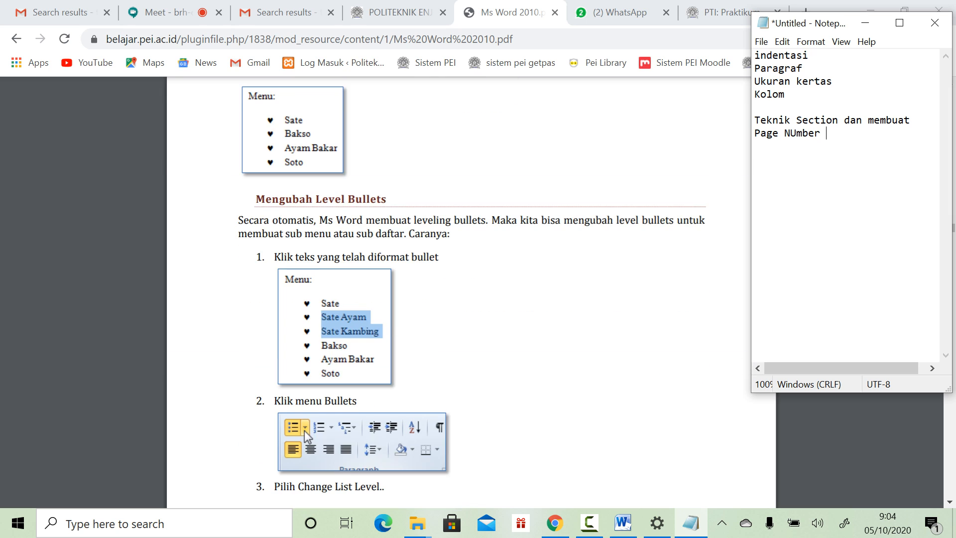
{"action": "scroll", "coordinate": [344, 104], "scroll_direction": "down", "scroll_amount": 10}
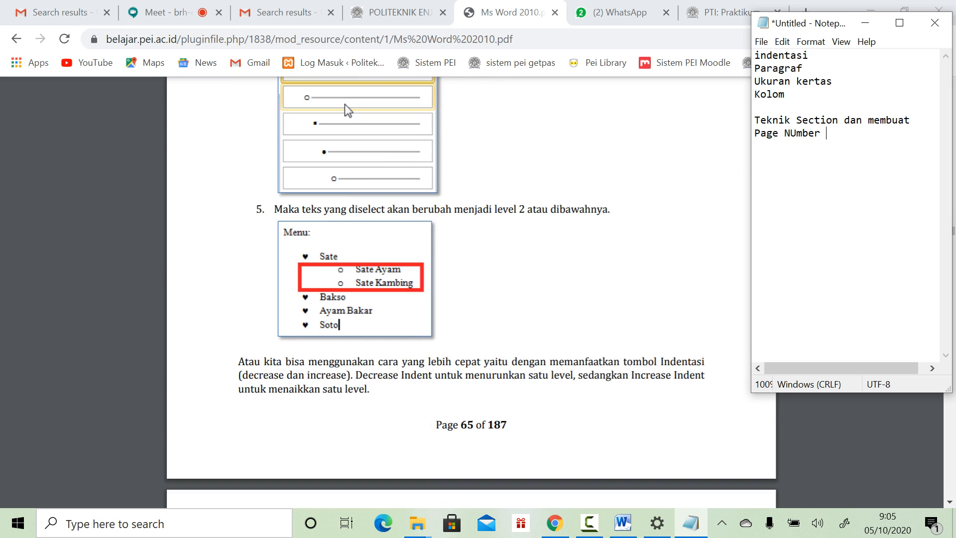
{"action": "scroll", "coordinate": [344, 103], "scroll_direction": "down", "scroll_amount": 11}
{"action": "scroll", "coordinate": [326, 348], "scroll_direction": "down", "scroll_amount": 14}
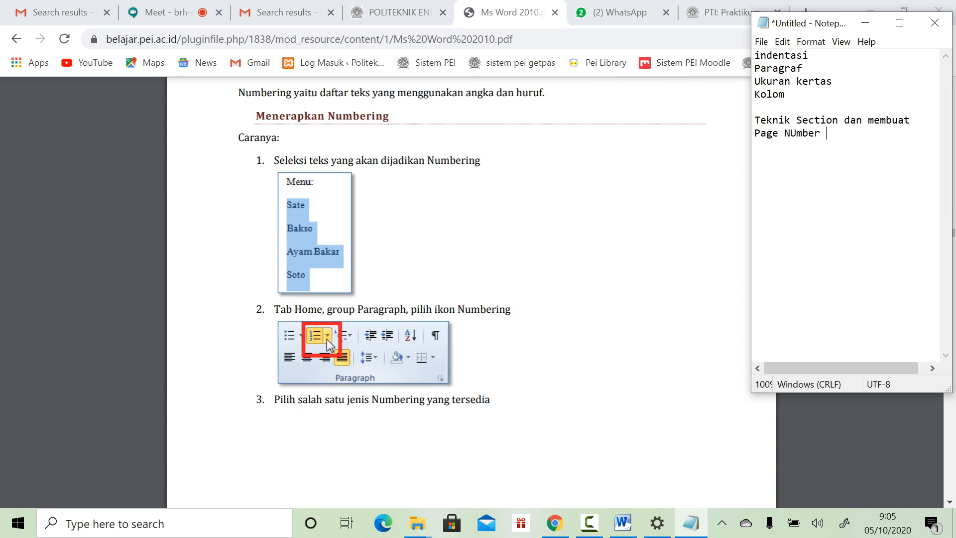
{"action": "scroll", "coordinate": [407, 92], "scroll_direction": "down", "scroll_amount": 9}
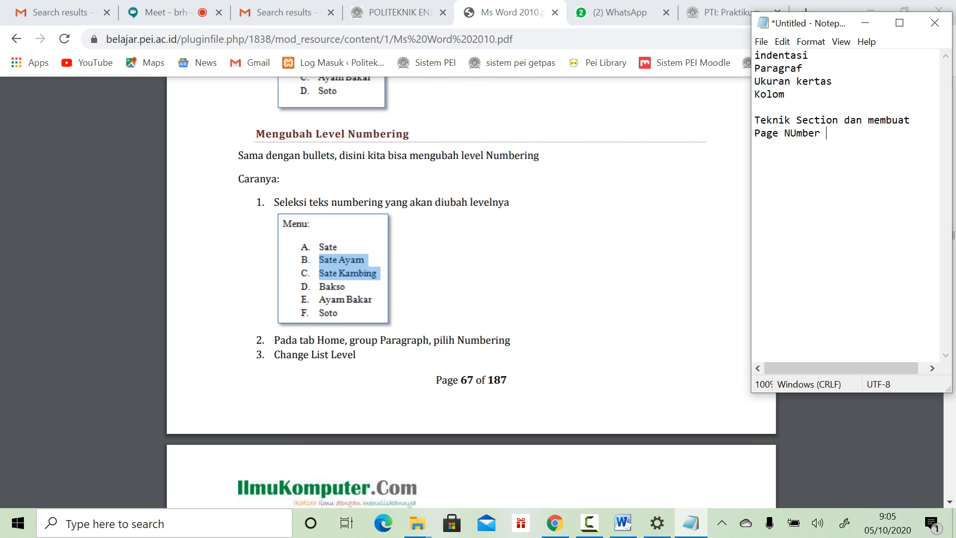
{"action": "scroll", "coordinate": [408, 455], "scroll_direction": "down", "scroll_amount": 9}
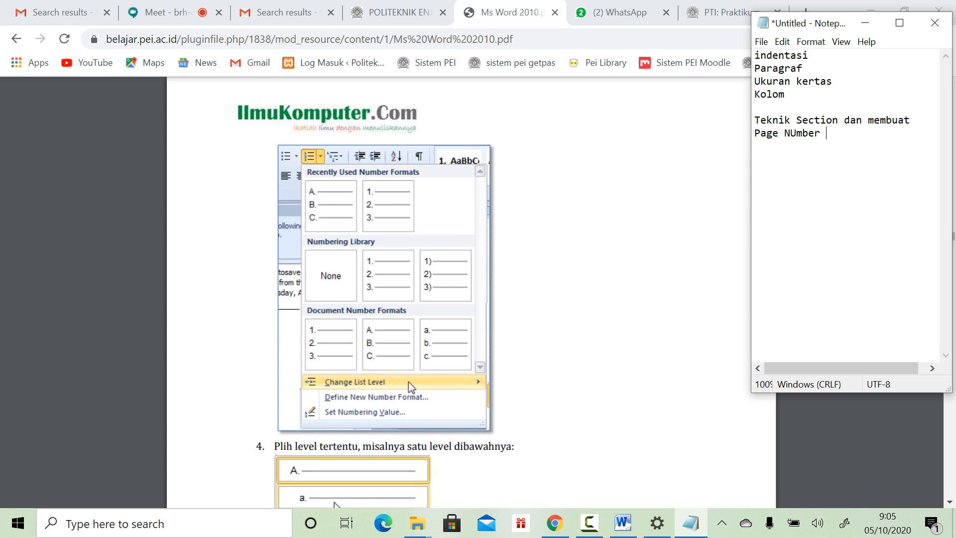
{"action": "scroll", "coordinate": [334, 130], "scroll_direction": "down", "scroll_amount": 13}
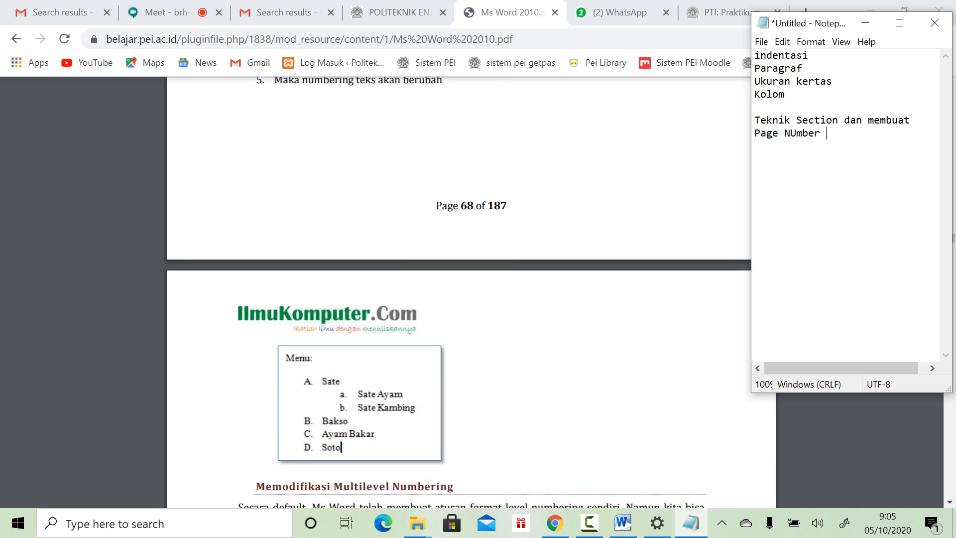
{"action": "scroll", "coordinate": [411, 241], "scroll_direction": "down", "scroll_amount": 11}
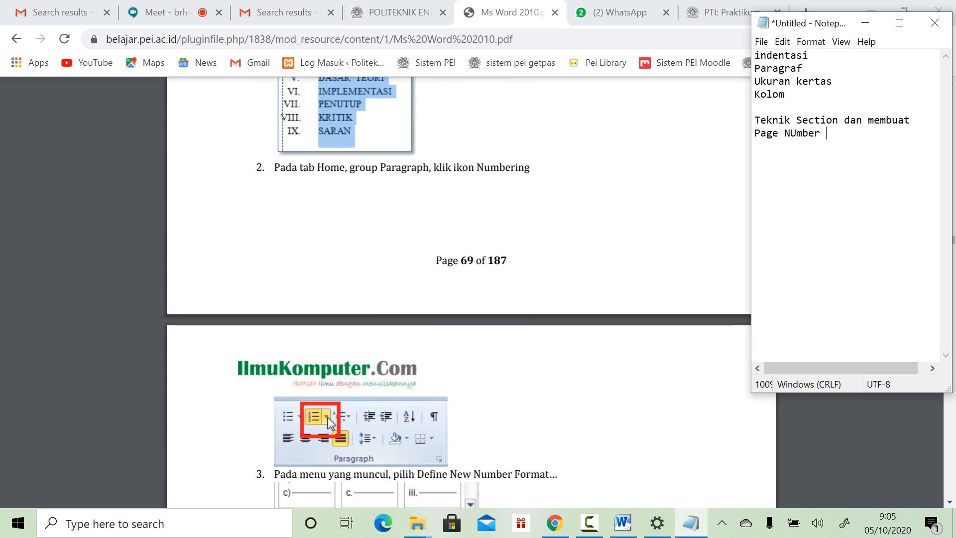
{"action": "scroll", "coordinate": [411, 240], "scroll_direction": "down", "scroll_amount": 6}
{"action": "scroll", "coordinate": [411, 241], "scroll_direction": "down", "scroll_amount": 10}
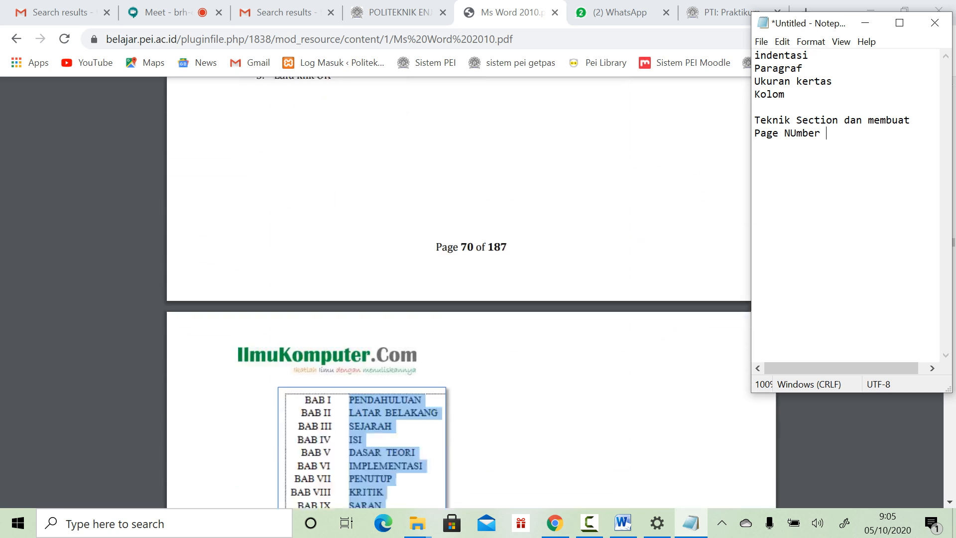
{"action": "scroll", "coordinate": [411, 241], "scroll_direction": "down", "scroll_amount": 15}
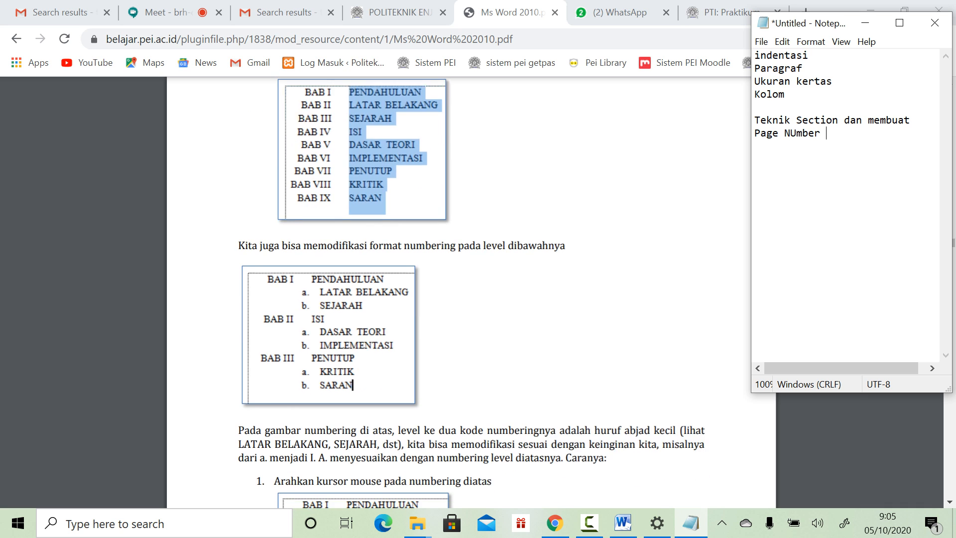
{"action": "scroll", "coordinate": [412, 240], "scroll_direction": "down", "scroll_amount": 15}
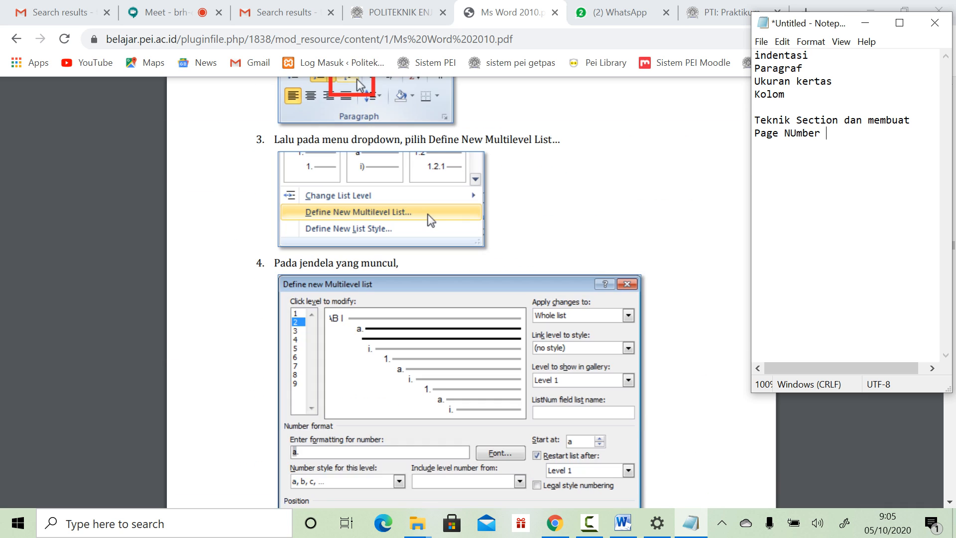
{"action": "scroll", "coordinate": [411, 240], "scroll_direction": "down", "scroll_amount": 20}
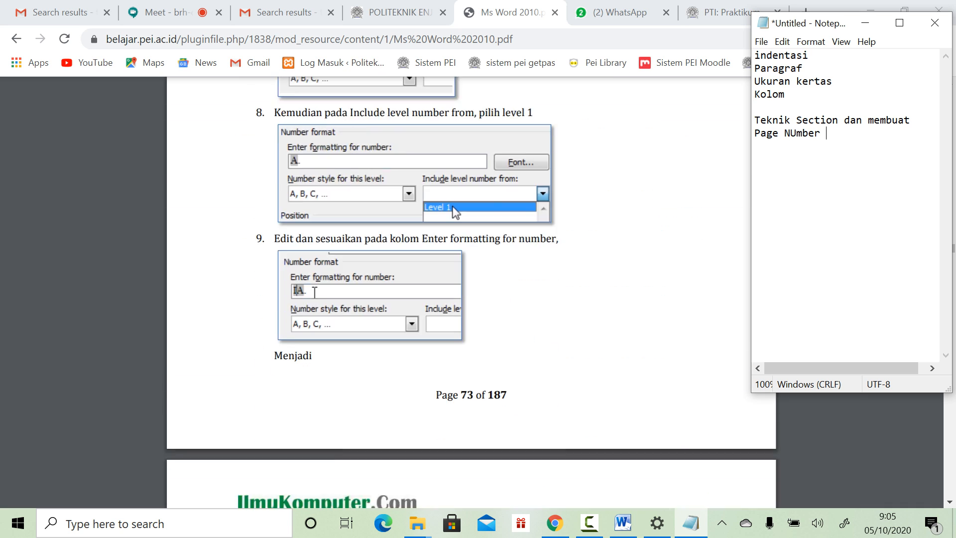
{"action": "scroll", "coordinate": [411, 240], "scroll_direction": "down", "scroll_amount": 8}
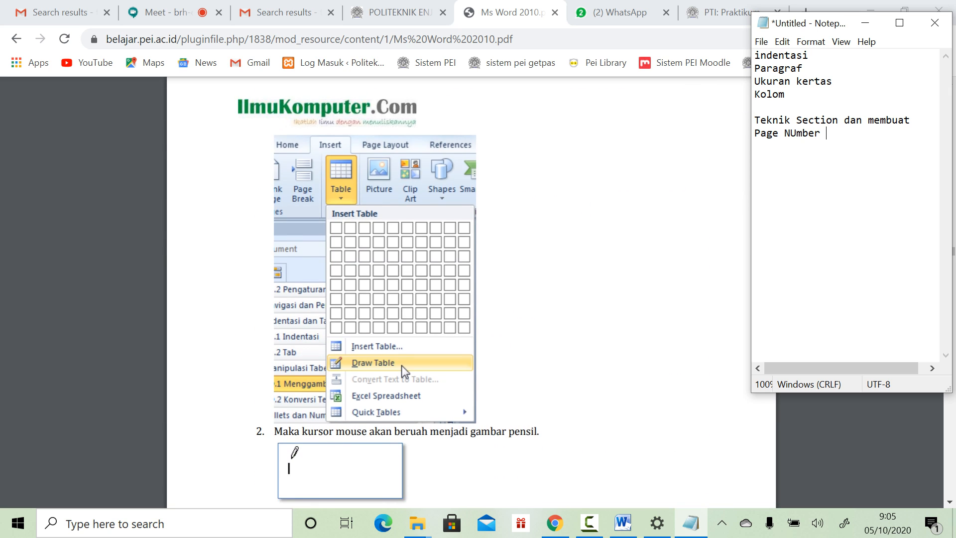
{"action": "scroll", "coordinate": [411, 241], "scroll_direction": "up", "scroll_amount": 6}
{"action": "scroll", "coordinate": [411, 241], "scroll_direction": "down", "scroll_amount": 20}
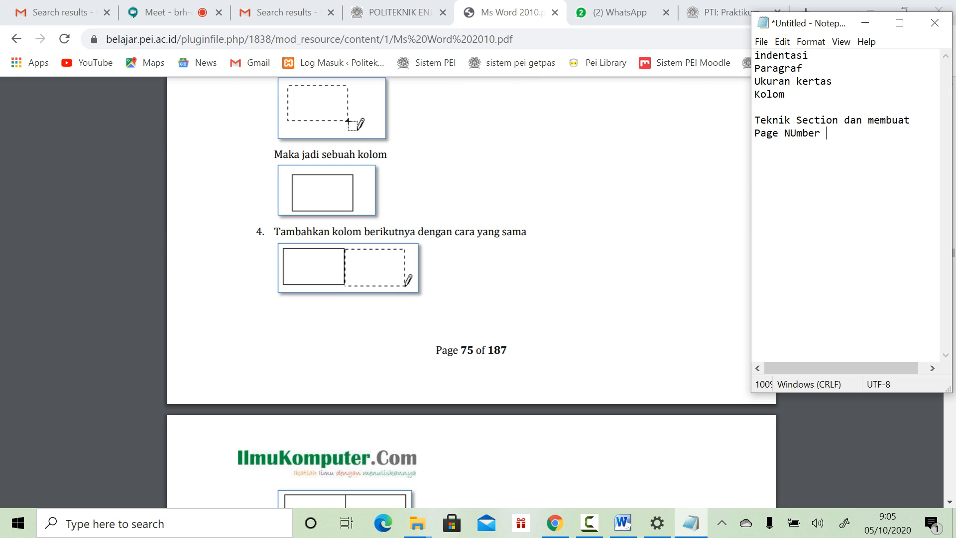
{"action": "scroll", "coordinate": [411, 241], "scroll_direction": "down", "scroll_amount": 15}
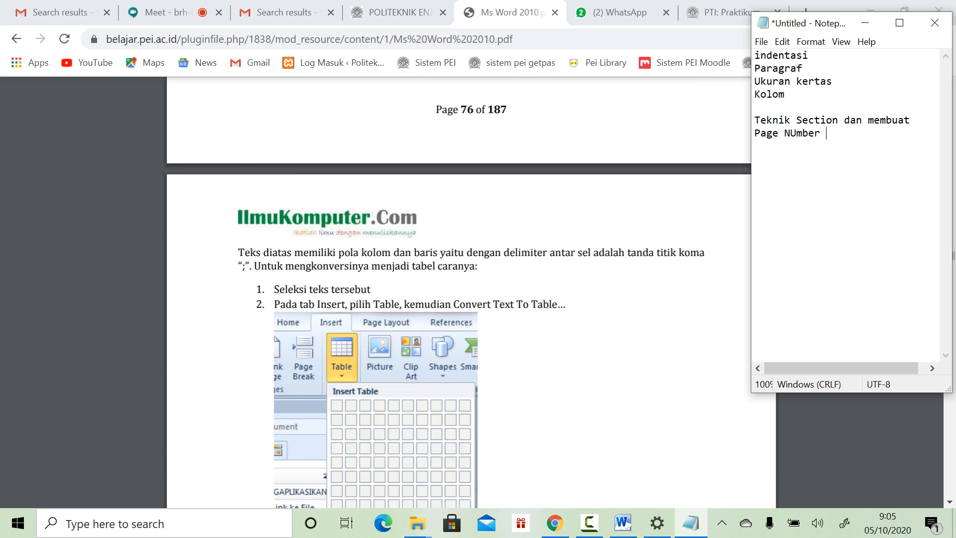
{"action": "scroll", "coordinate": [411, 240], "scroll_direction": "down", "scroll_amount": 6}
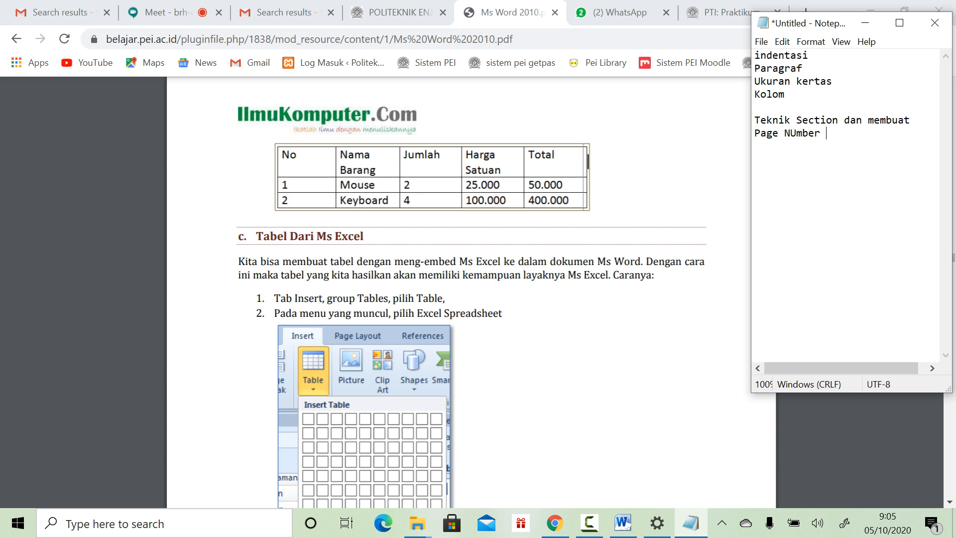
Step: Minimise the browser, glance at the Word document, then return to the Chrome PDF tutorial
{"action": "left_click", "coordinate": [169, 13]}
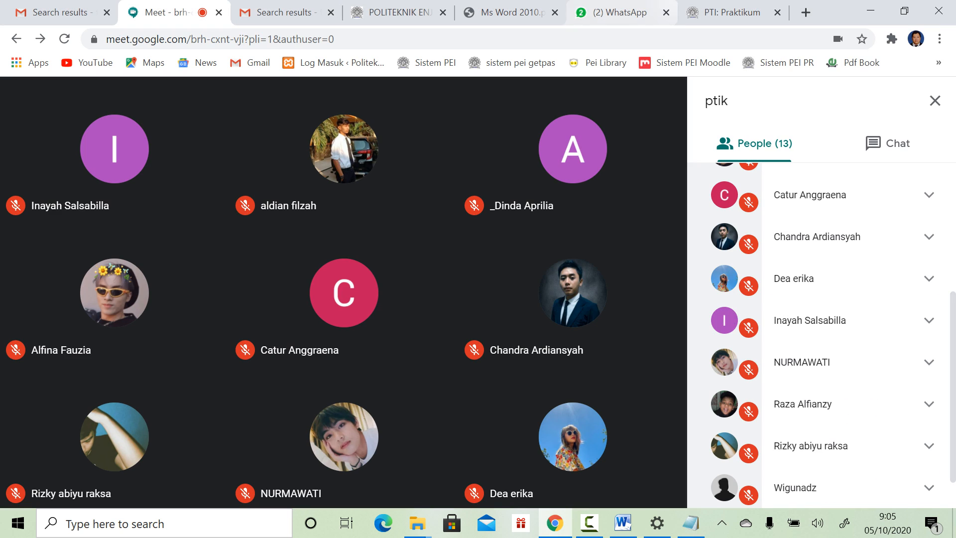
{"action": "left_click", "coordinate": [870, 11]}
{"action": "scroll", "coordinate": [479, 298], "scroll_direction": "down", "scroll_amount": 5}
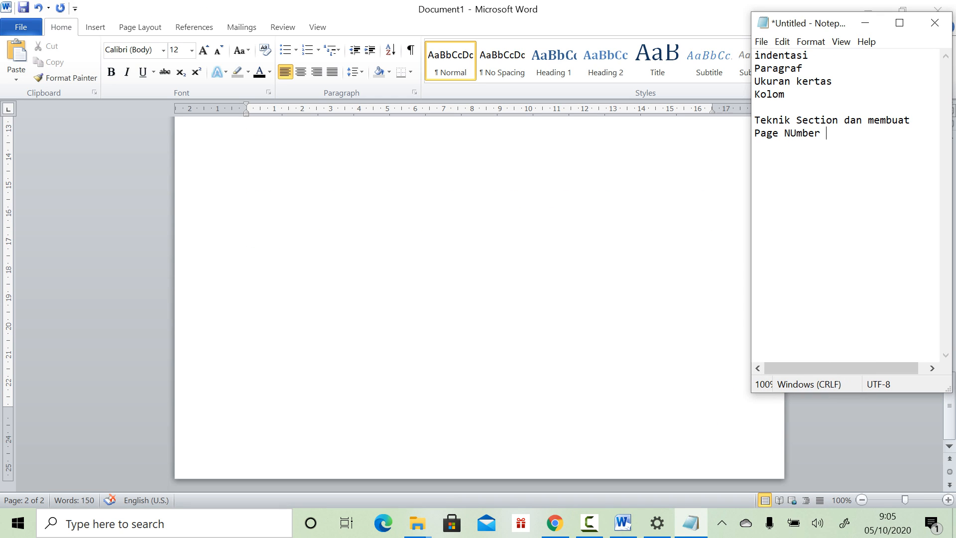
{"action": "scroll", "coordinate": [479, 298], "scroll_direction": "up", "scroll_amount": 8}
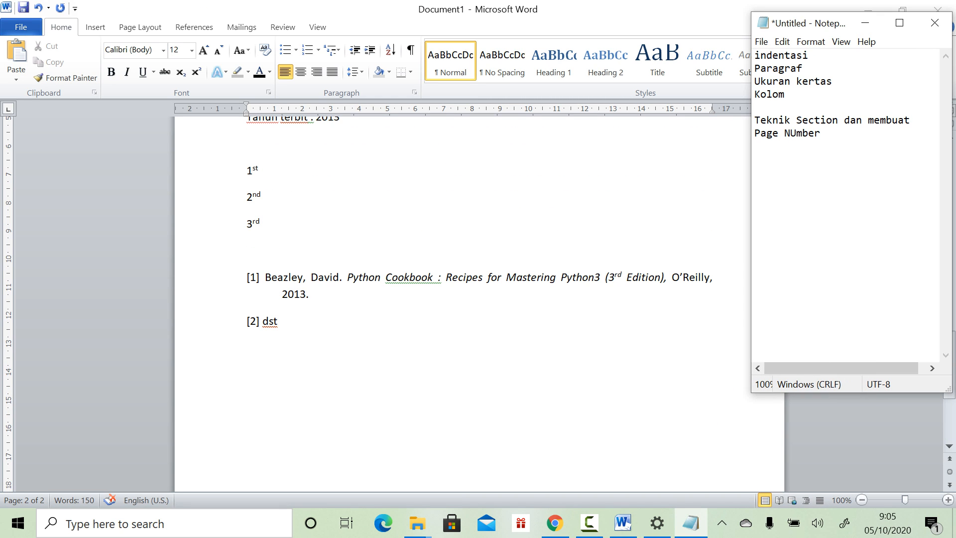
{"action": "left_click", "coordinate": [246, 400]}
{"action": "scroll", "coordinate": [478, 298], "scroll_direction": "up", "scroll_amount": 2}
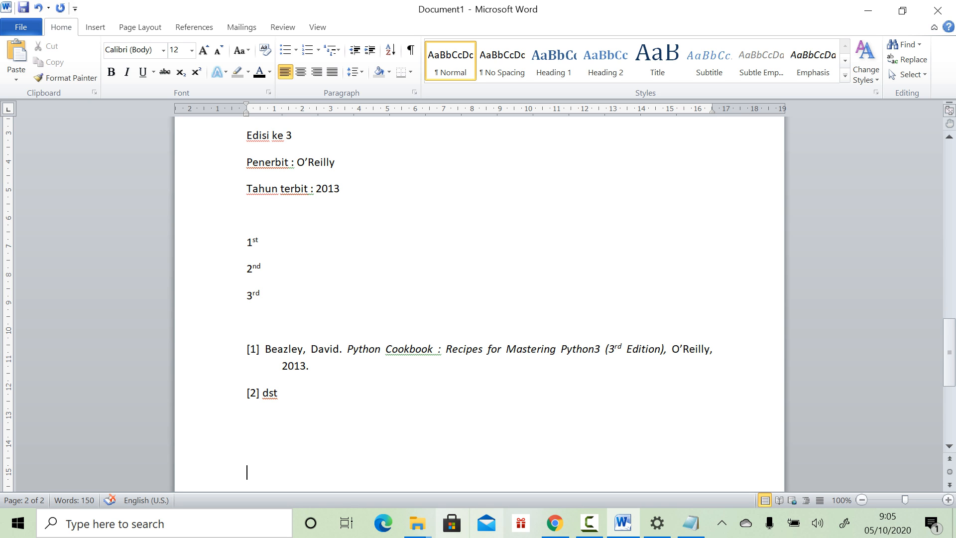
{"action": "left_click", "coordinate": [555, 523]}
Step: Bring Notepad beside the PDF and add the topic 'Menambahkan excel spreadsheet'
{"action": "left_click", "coordinate": [510, 13]}
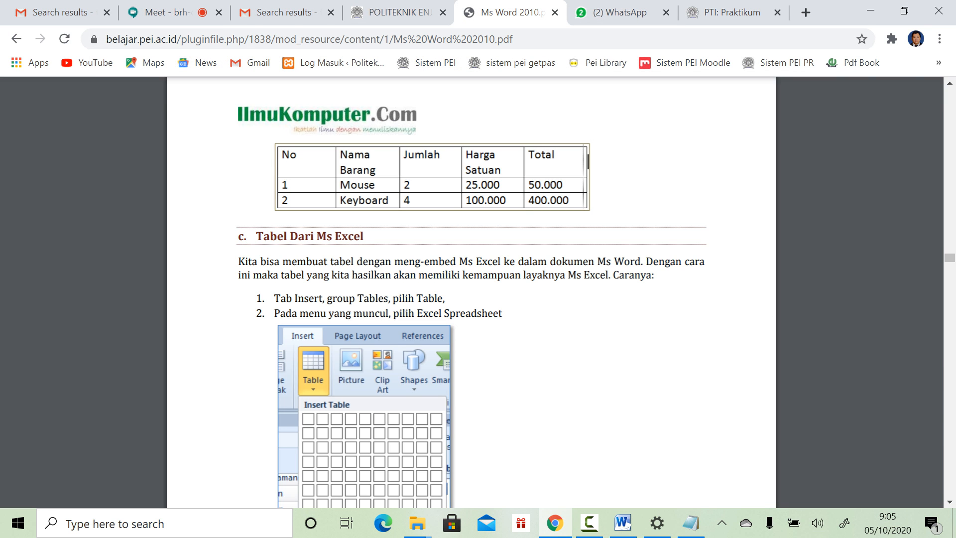
{"action": "scroll", "coordinate": [471, 309], "scroll_direction": "down", "scroll_amount": 5}
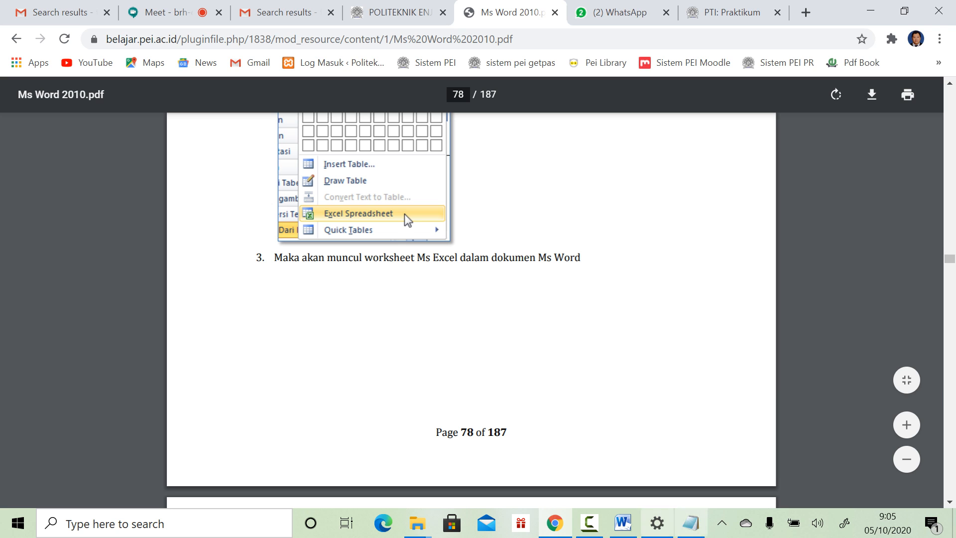
{"action": "left_click", "coordinate": [690, 523]}
{"action": "scroll", "coordinate": [404, 214], "scroll_direction": "down", "scroll_amount": 6}
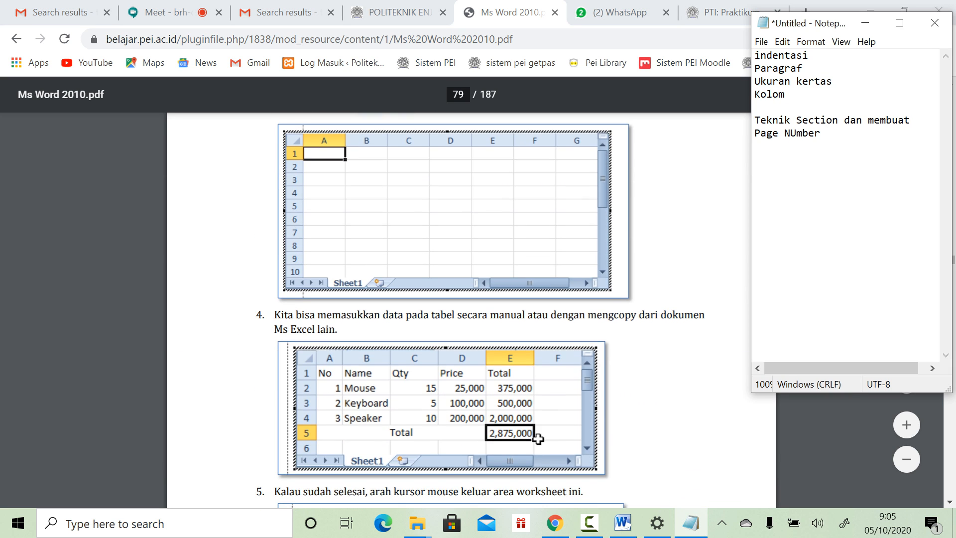
{"action": "scroll", "coordinate": [404, 213], "scroll_direction": "up", "scroll_amount": 5}
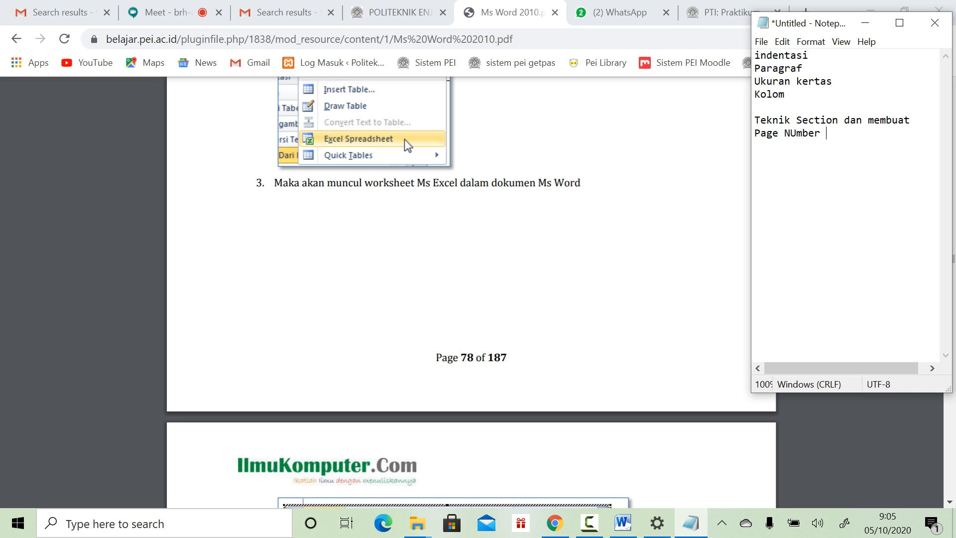
{"action": "type", "text": "Menambahkan excel "}
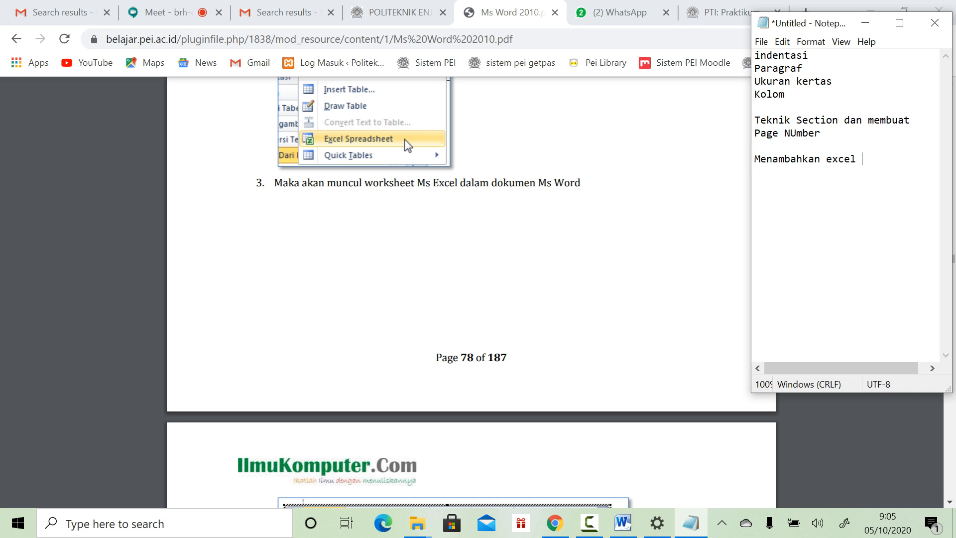
{"action": "type", "text": "spreadsheet"}
Step: Read through the Quick Tabel pages and add 'Quick table' to the topic list
{"action": "scroll", "coordinate": [404, 139], "scroll_direction": "down", "scroll_amount": 12}
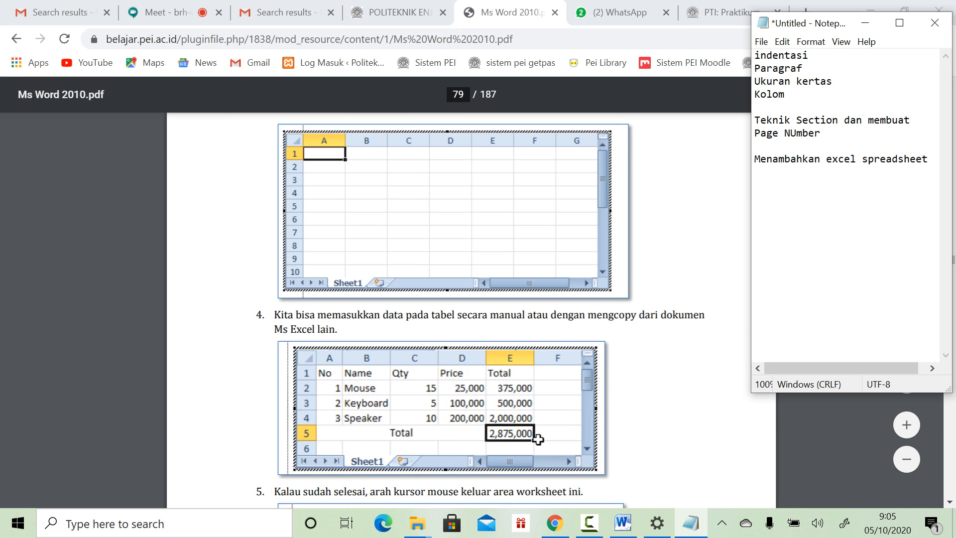
{"action": "scroll", "coordinate": [471, 309], "scroll_direction": "down", "scroll_amount": 14}
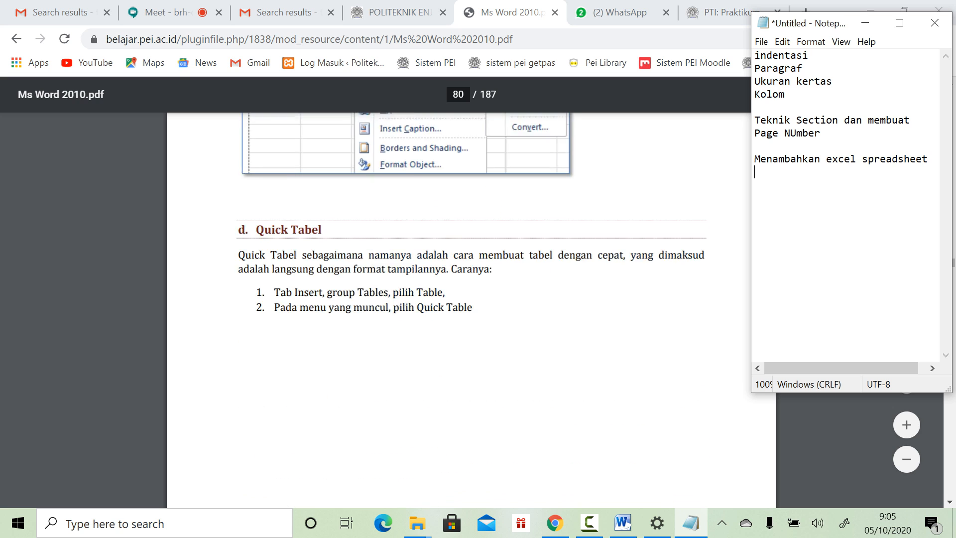
{"action": "scroll", "coordinate": [470, 309], "scroll_direction": "up", "scroll_amount": 6}
{"action": "scroll", "coordinate": [471, 309], "scroll_direction": "down", "scroll_amount": 10}
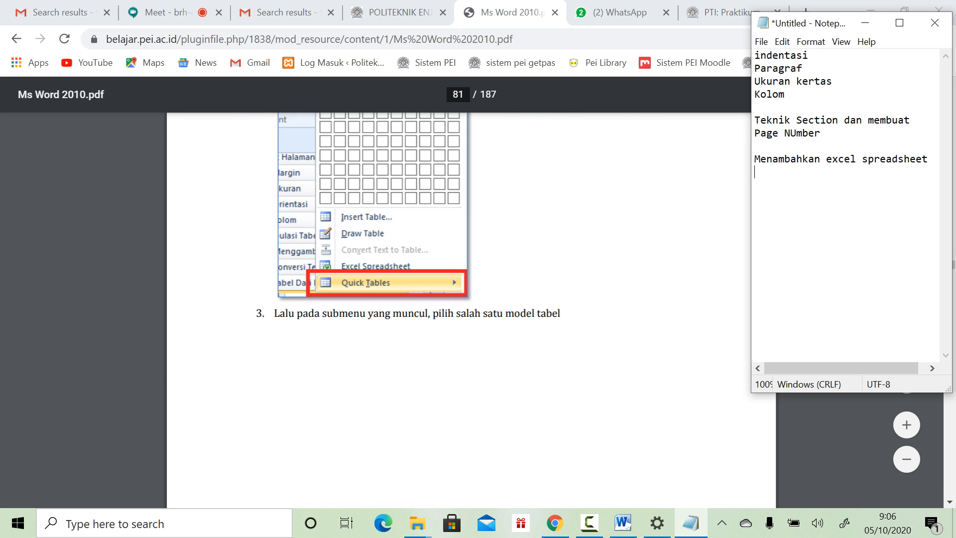
{"action": "scroll", "coordinate": [418, 249], "scroll_direction": "down", "scroll_amount": 10}
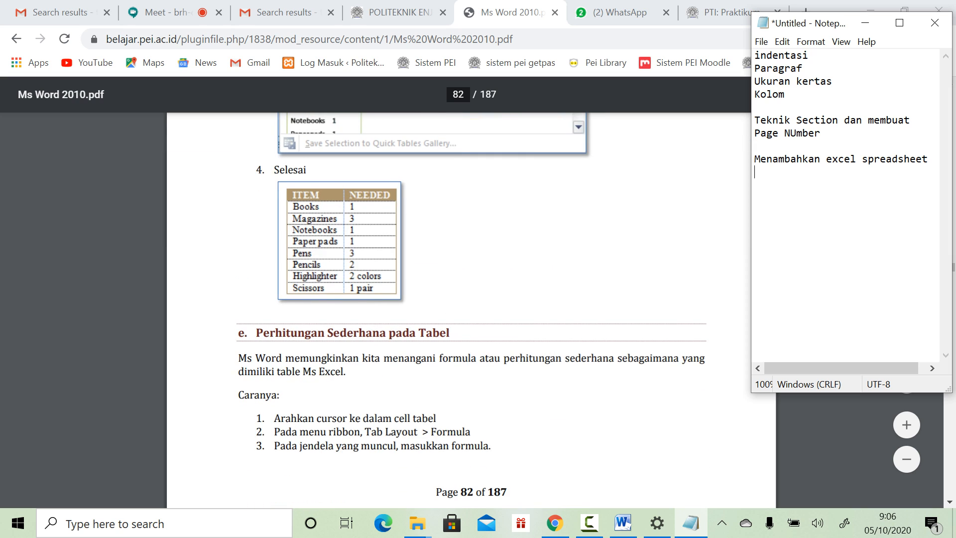
{"action": "scroll", "coordinate": [470, 309], "scroll_direction": "down", "scroll_amount": 8}
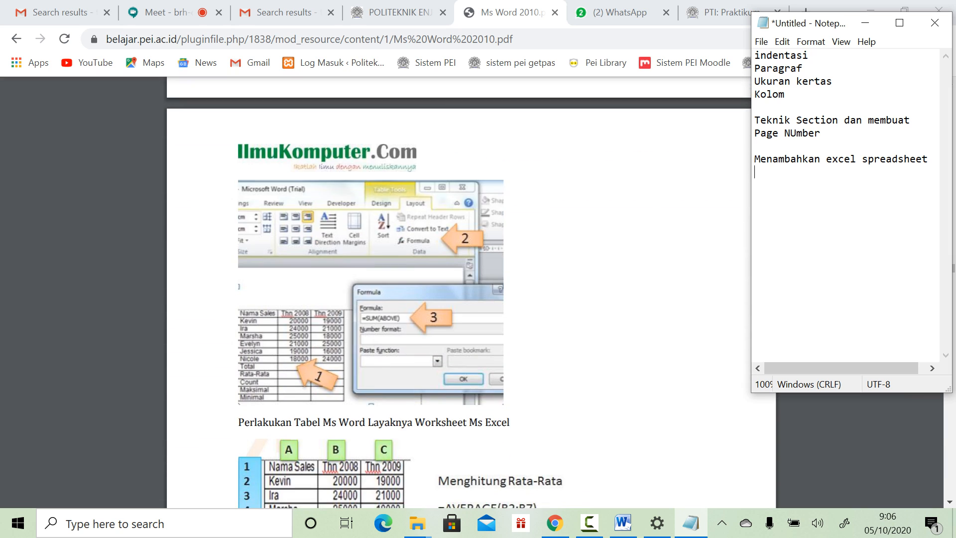
{"action": "type", "text": "Quick table"}
Step: Review the PDF's picture sections and add 'Gambar -cropping' to the Notepad topic list
{"action": "scroll", "coordinate": [471, 292], "scroll_direction": "down", "scroll_amount": 20}
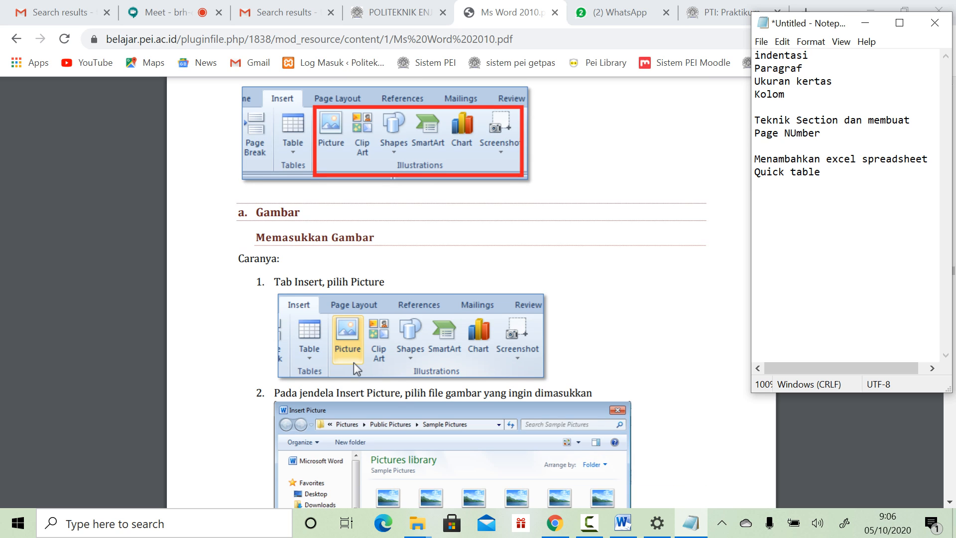
{"action": "scroll", "coordinate": [471, 293], "scroll_direction": "down", "scroll_amount": 4}
{"action": "scroll", "coordinate": [471, 292], "scroll_direction": "up", "scroll_amount": 5}
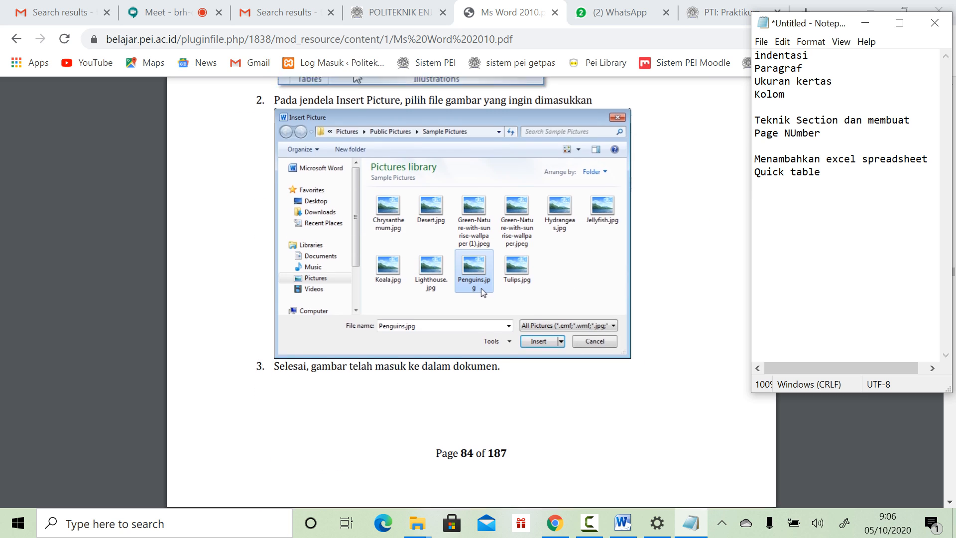
{"action": "scroll", "coordinate": [470, 292], "scroll_direction": "down", "scroll_amount": 15}
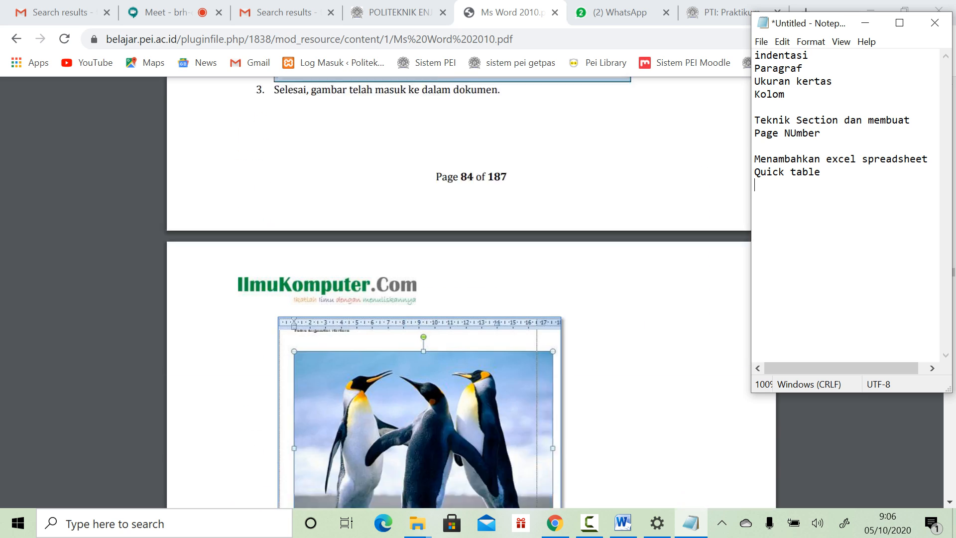
{"action": "scroll", "coordinate": [415, 374], "scroll_direction": "down", "scroll_amount": 5}
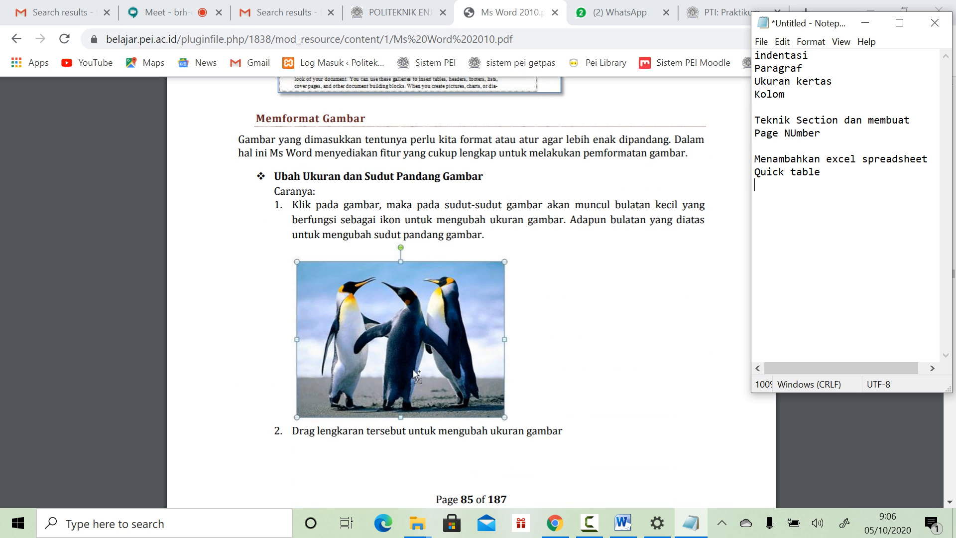
{"action": "scroll", "coordinate": [416, 375], "scroll_direction": "down", "scroll_amount": 10}
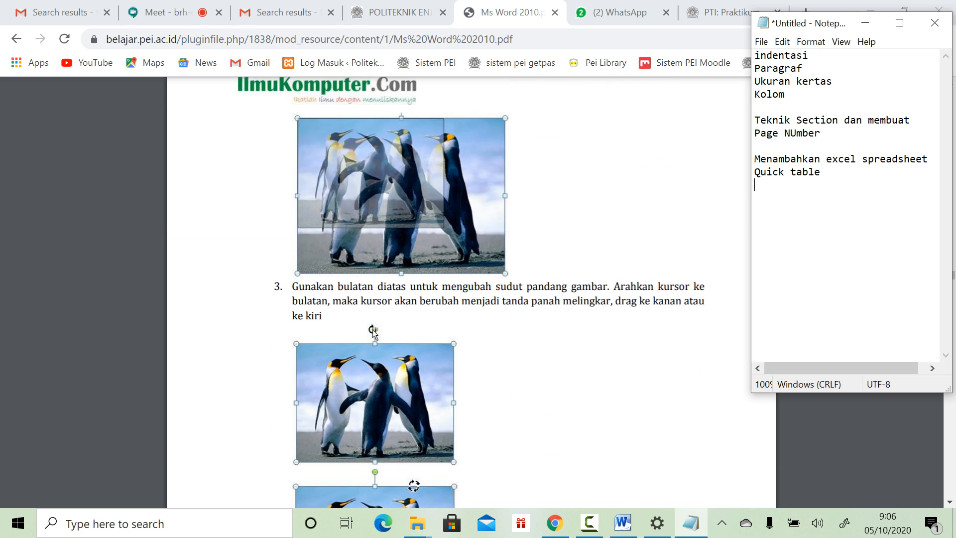
{"action": "scroll", "coordinate": [416, 375], "scroll_direction": "up", "scroll_amount": 3}
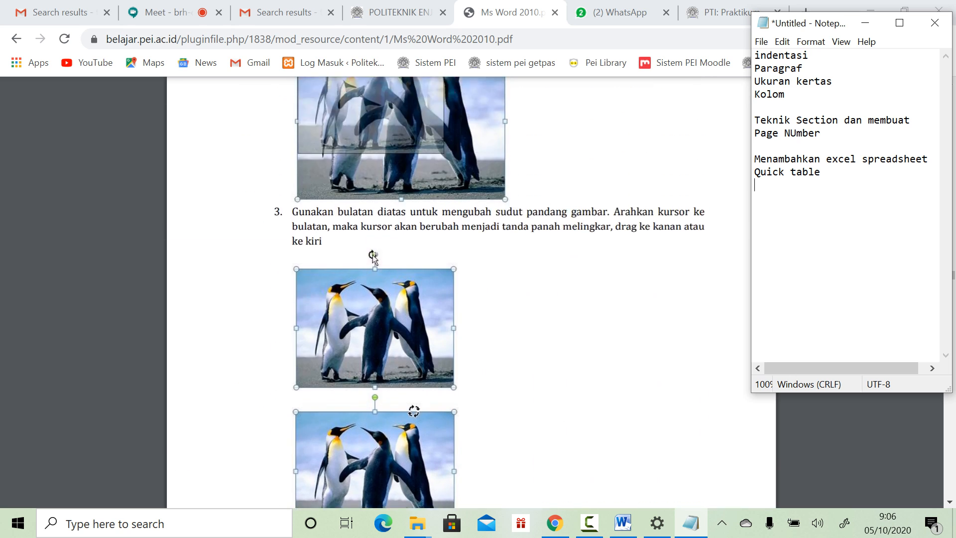
{"action": "scroll", "coordinate": [416, 374], "scroll_direction": "up", "scroll_amount": 4}
{"action": "scroll", "coordinate": [416, 374], "scroll_direction": "down", "scroll_amount": 15}
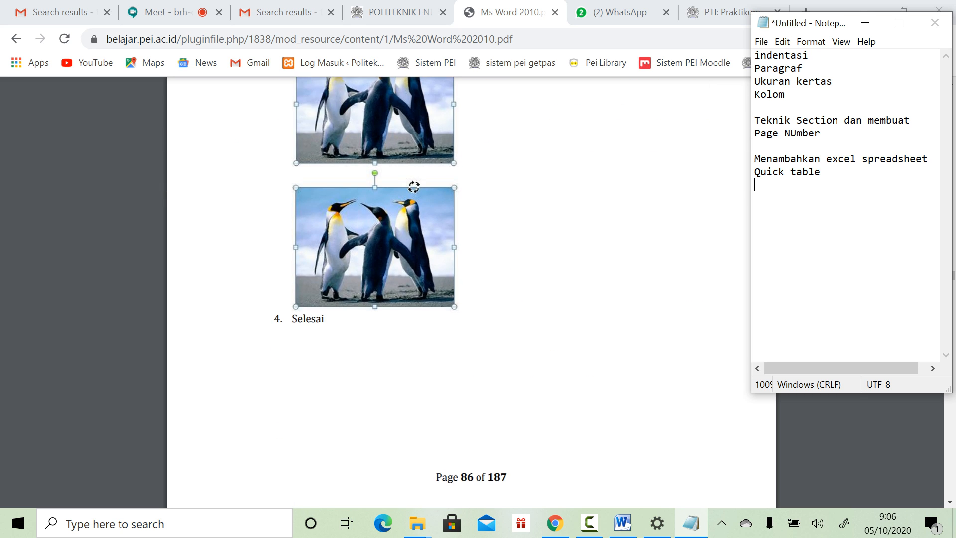
{"action": "scroll", "coordinate": [415, 374], "scroll_direction": "down", "scroll_amount": 6}
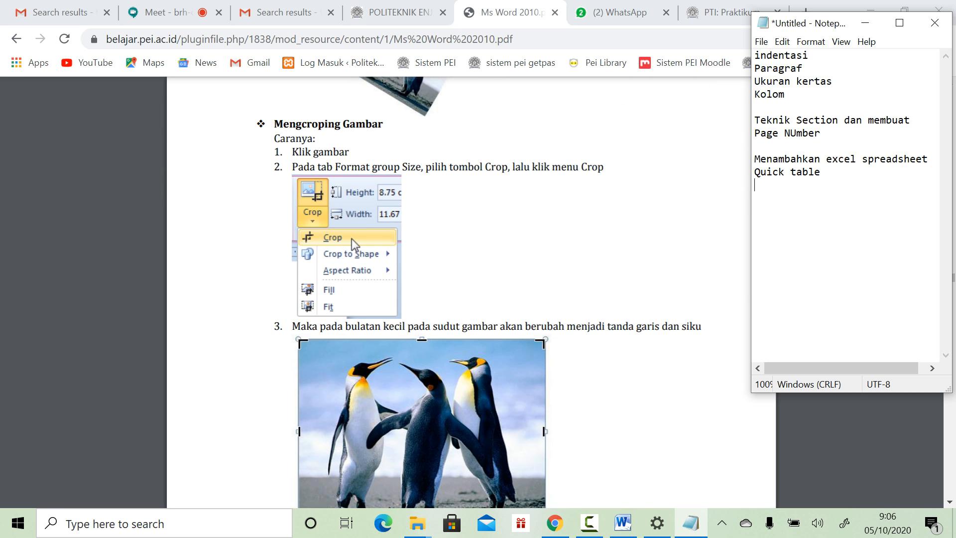
{"action": "scroll", "coordinate": [416, 375], "scroll_direction": "down", "scroll_amount": 3}
{"action": "scroll", "coordinate": [415, 375], "scroll_direction": "up", "scroll_amount": 5}
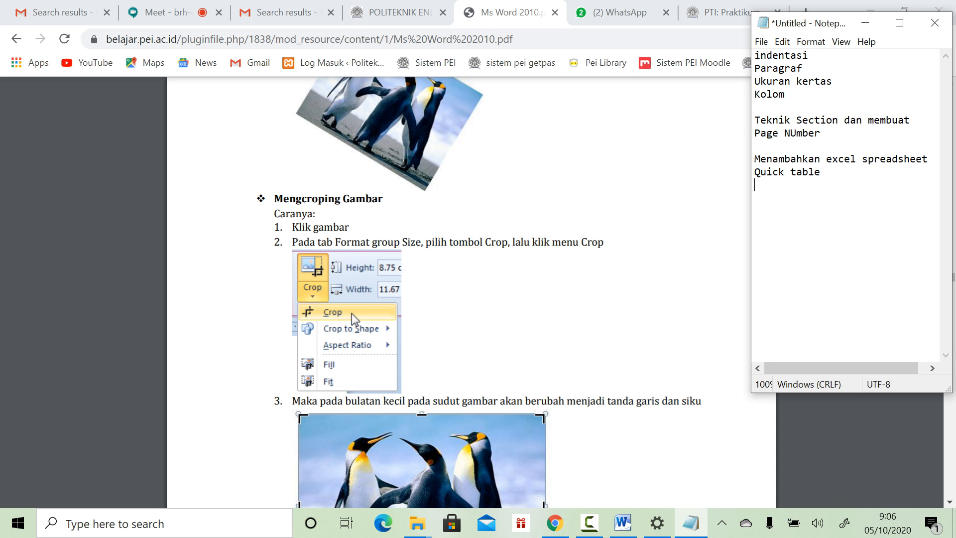
{"action": "scroll", "coordinate": [471, 294], "scroll_direction": "down", "scroll_amount": 15}
{"action": "scroll", "coordinate": [325, 431], "scroll_direction": "down", "scroll_amount": 10}
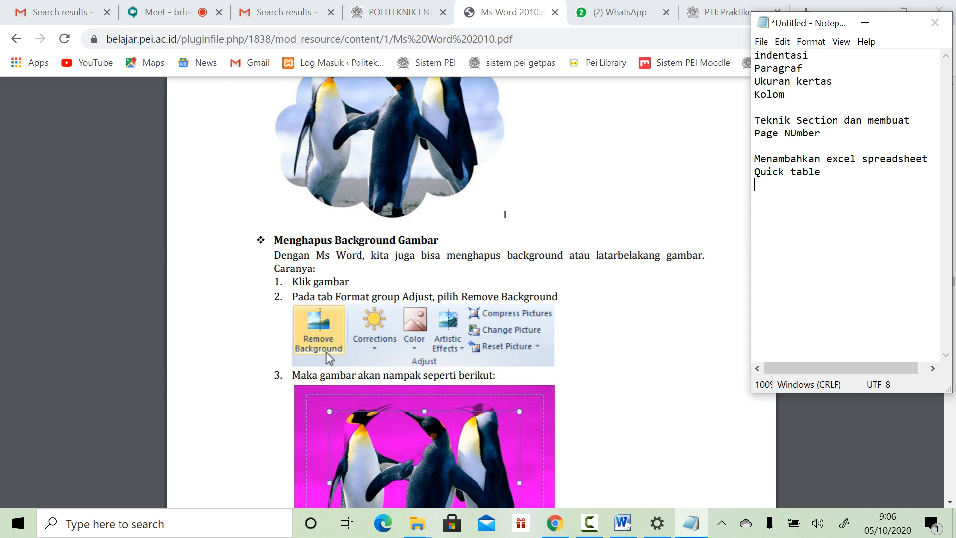
{"action": "type", "text": "Gambar -crop"}
{"action": "key", "text": "BackSpace"}
{"action": "type", "text": "opping"}
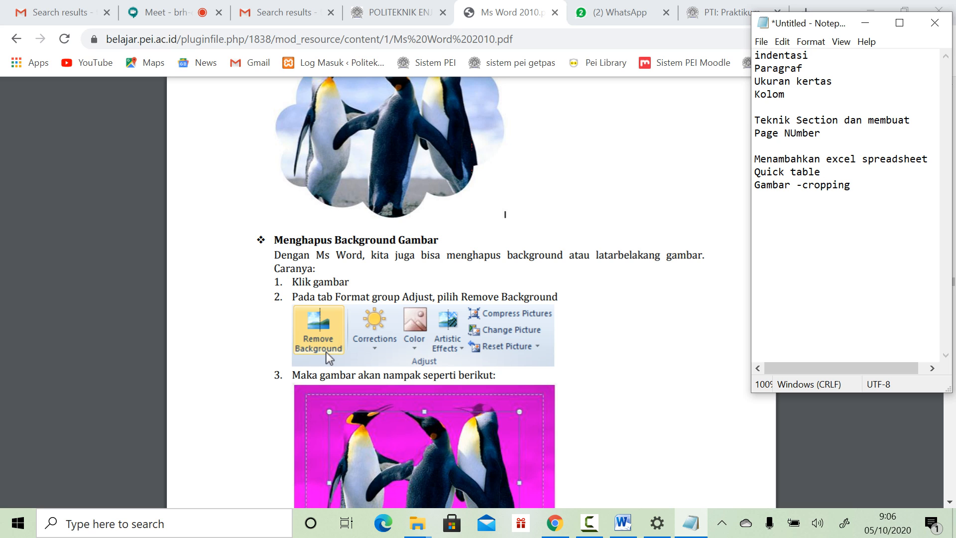
Step: Minimise Notepad and scroll the PDF to page 96's Memformat Shape section
{"action": "scroll", "coordinate": [480, 310], "scroll_direction": "down", "scroll_amount": 1}
{"action": "scroll", "coordinate": [504, 203], "scroll_direction": "down", "scroll_amount": 5}
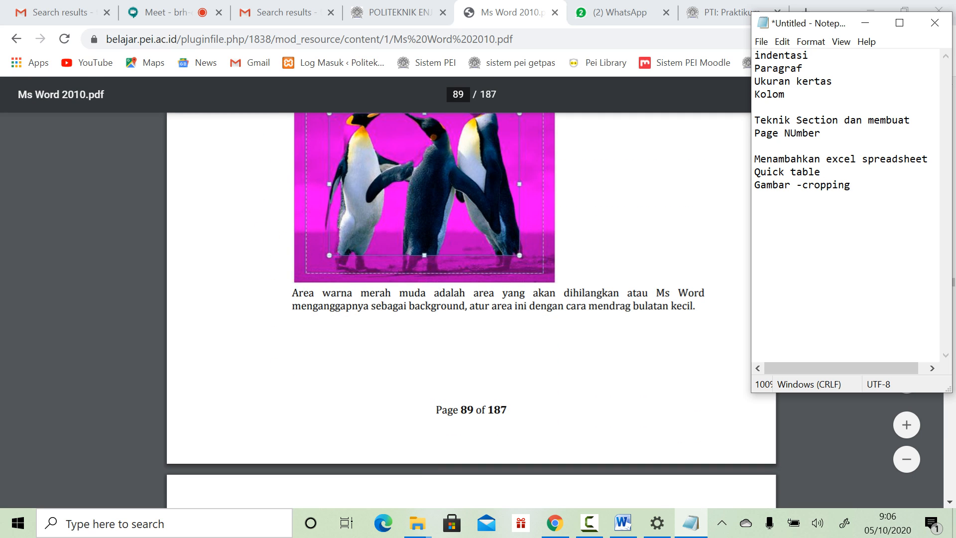
{"action": "scroll", "coordinate": [471, 299], "scroll_direction": "down", "scroll_amount": 9}
{"action": "scroll", "coordinate": [471, 299], "scroll_direction": "down", "scroll_amount": 7}
{"action": "scroll", "coordinate": [471, 298], "scroll_direction": "down", "scroll_amount": 16}
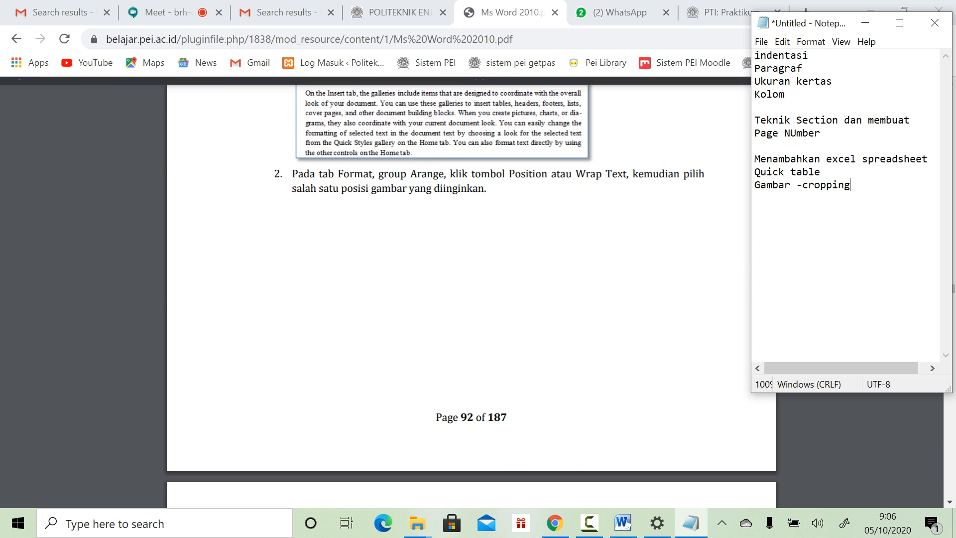
{"action": "left_click", "coordinate": [865, 23]}
{"action": "scroll", "coordinate": [471, 299], "scroll_direction": "down", "scroll_amount": 15}
{"action": "scroll", "coordinate": [471, 299], "scroll_direction": "down", "scroll_amount": 3}
{"action": "scroll", "coordinate": [471, 299], "scroll_direction": "down", "scroll_amount": 7}
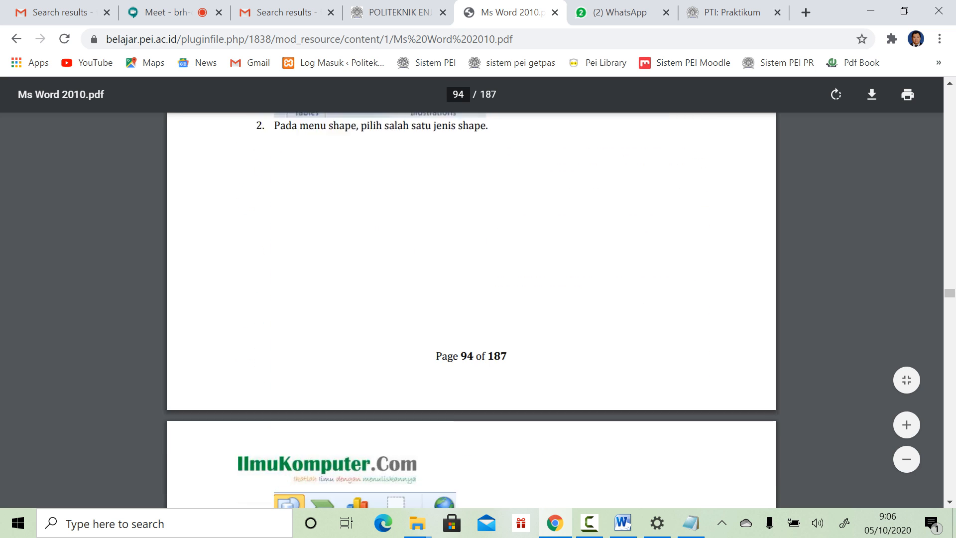
{"action": "scroll", "coordinate": [471, 299], "scroll_direction": "down", "scroll_amount": 14}
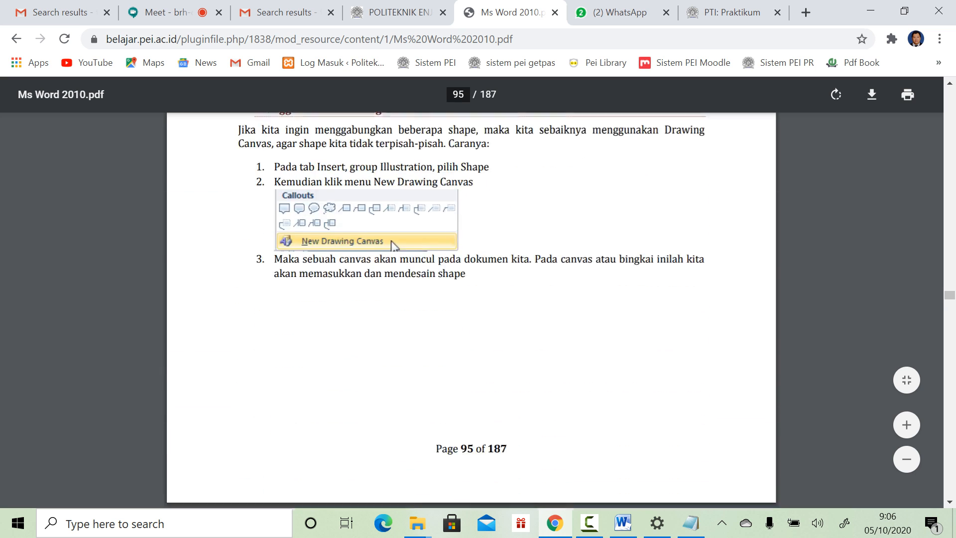
{"action": "scroll", "coordinate": [471, 298], "scroll_direction": "down", "scroll_amount": 12}
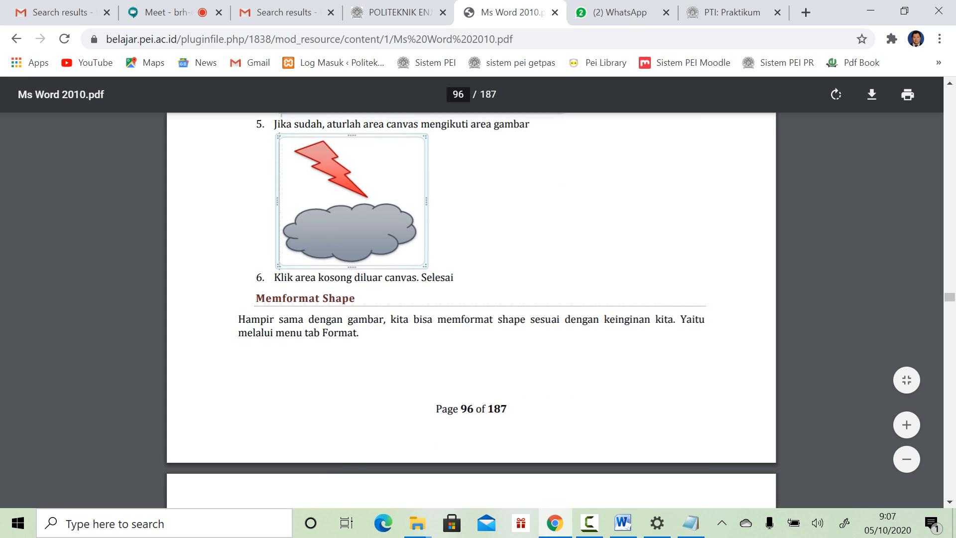
{"action": "scroll", "coordinate": [471, 299], "scroll_direction": "down", "scroll_amount": 20}
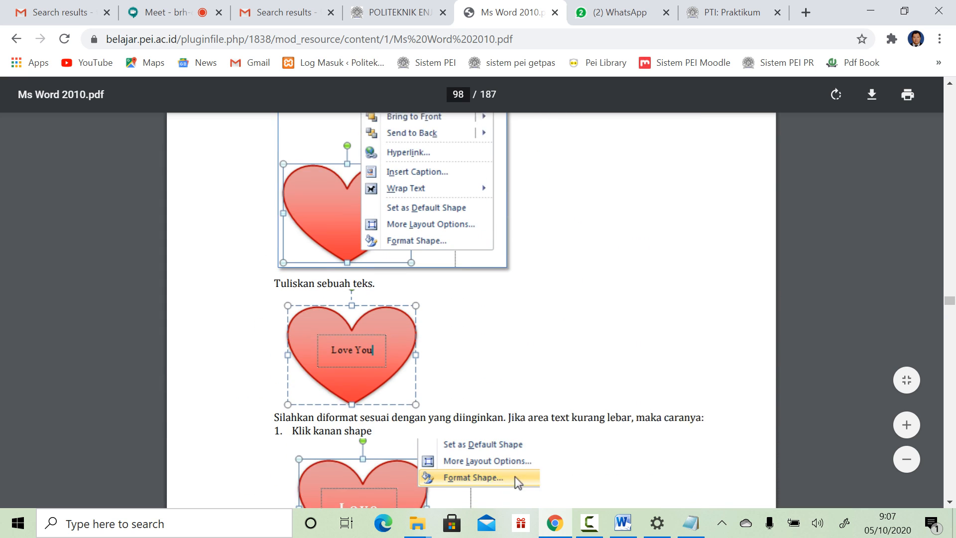